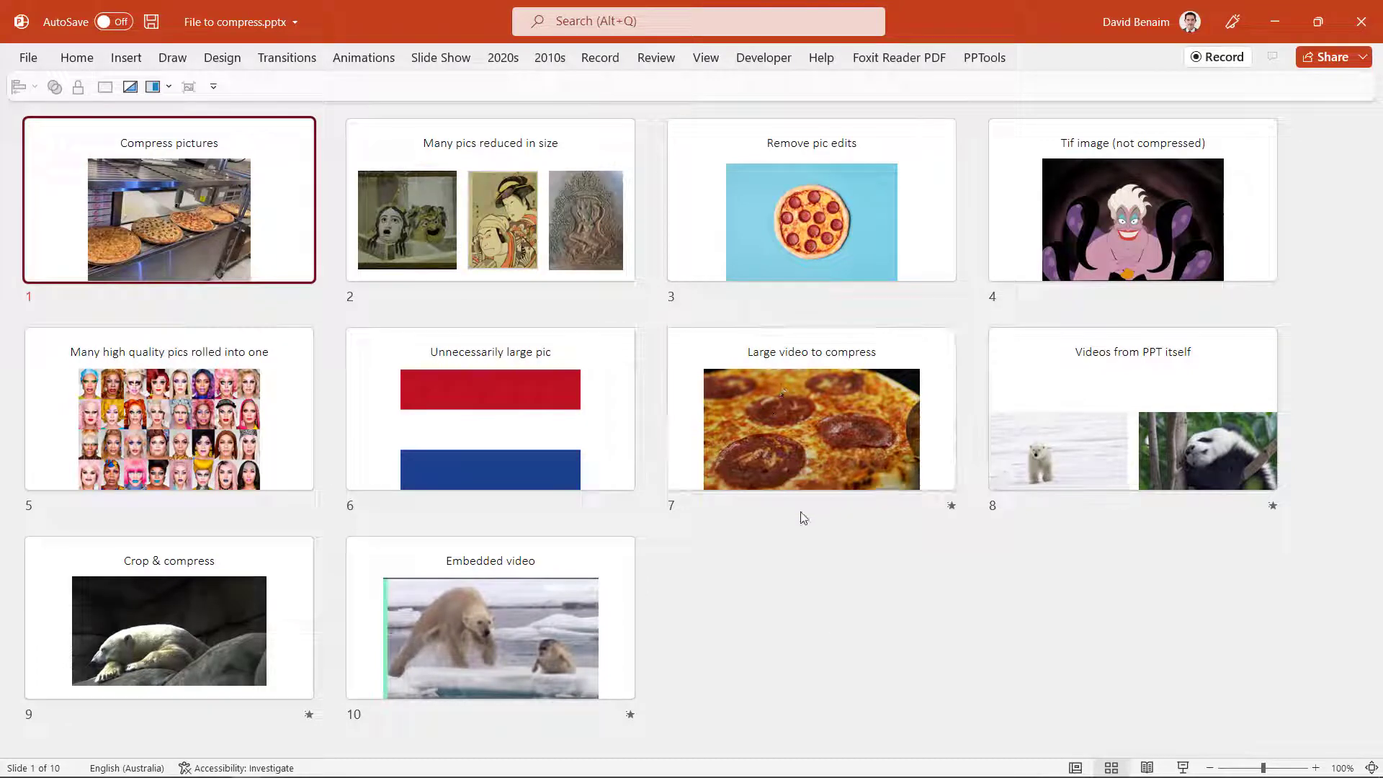
- Check the deck's file size, then compress all pictures to E-mail (96 ppi), not just the pizza photo
key(F12)
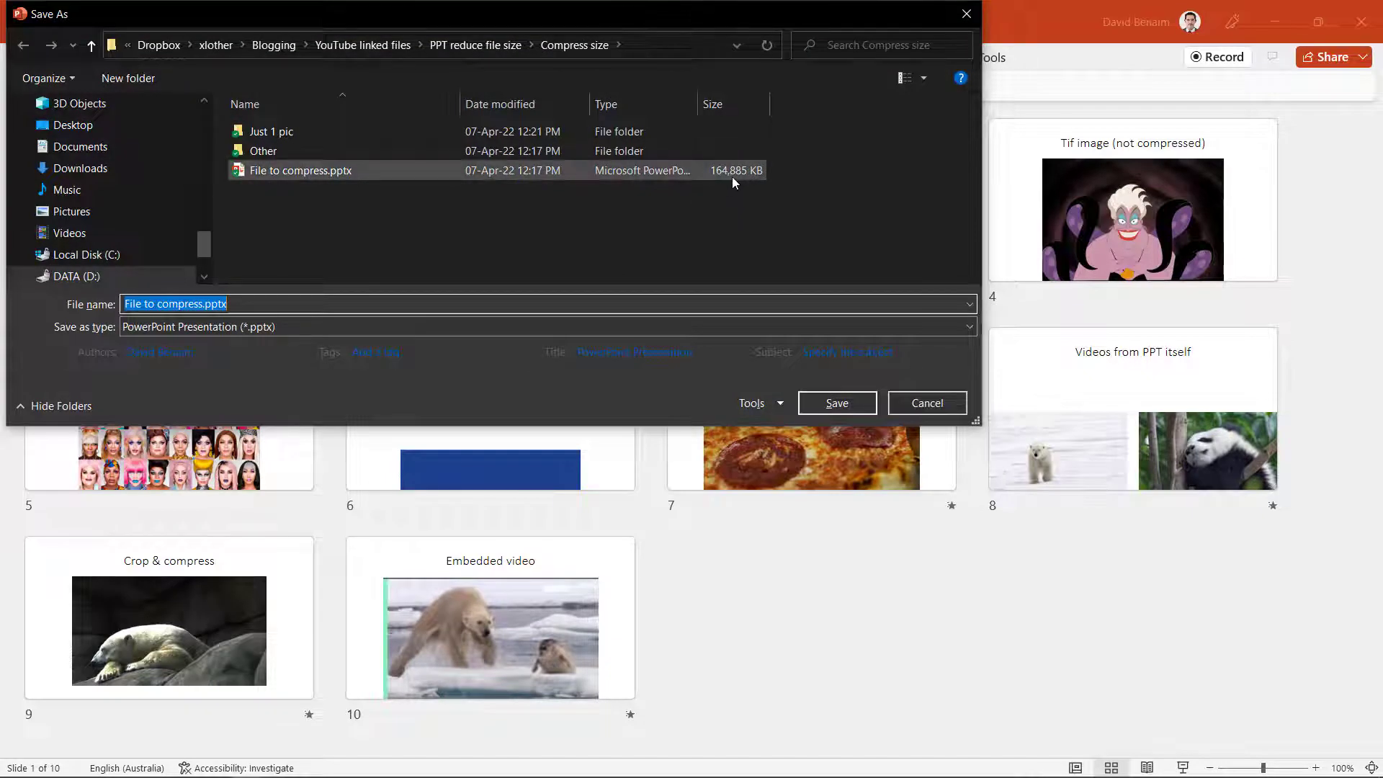
click(948, 405)
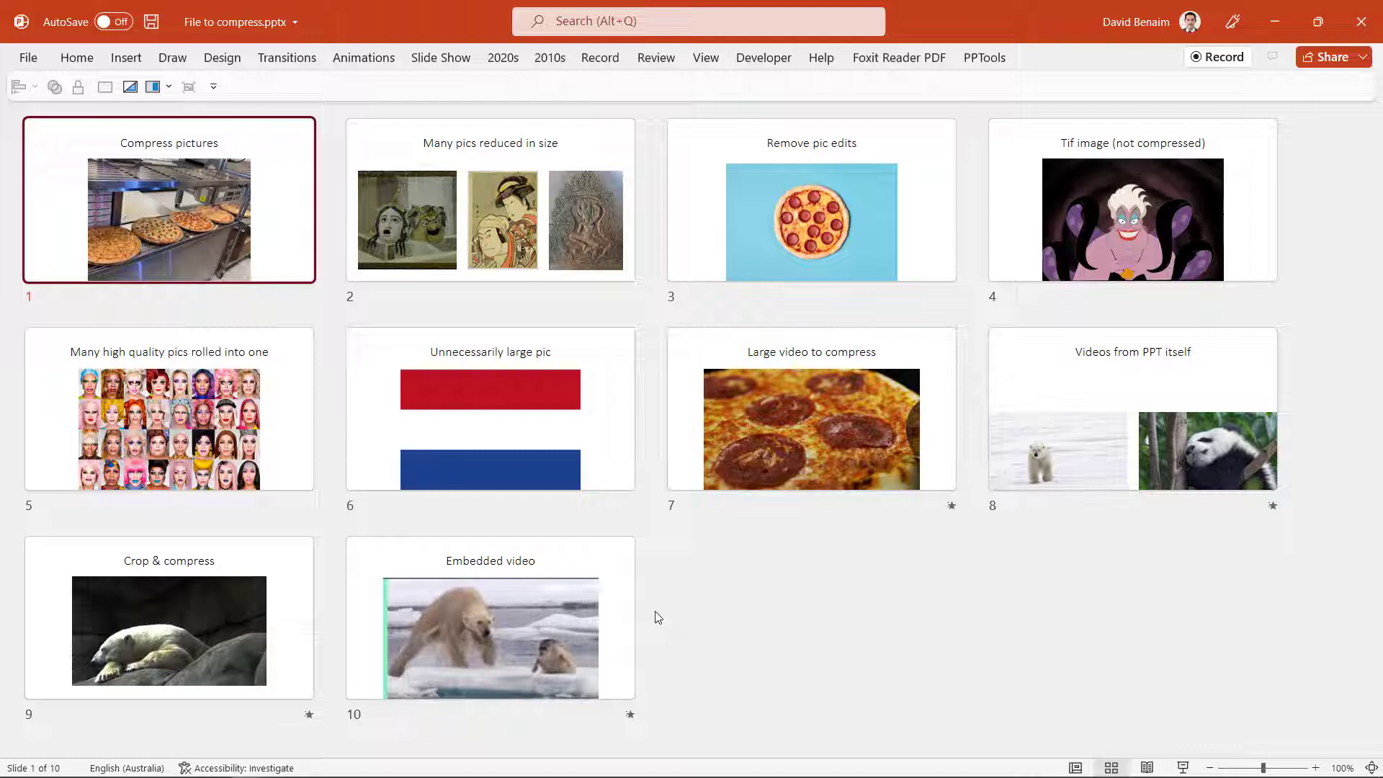
double_click(201, 249)
click(691, 428)
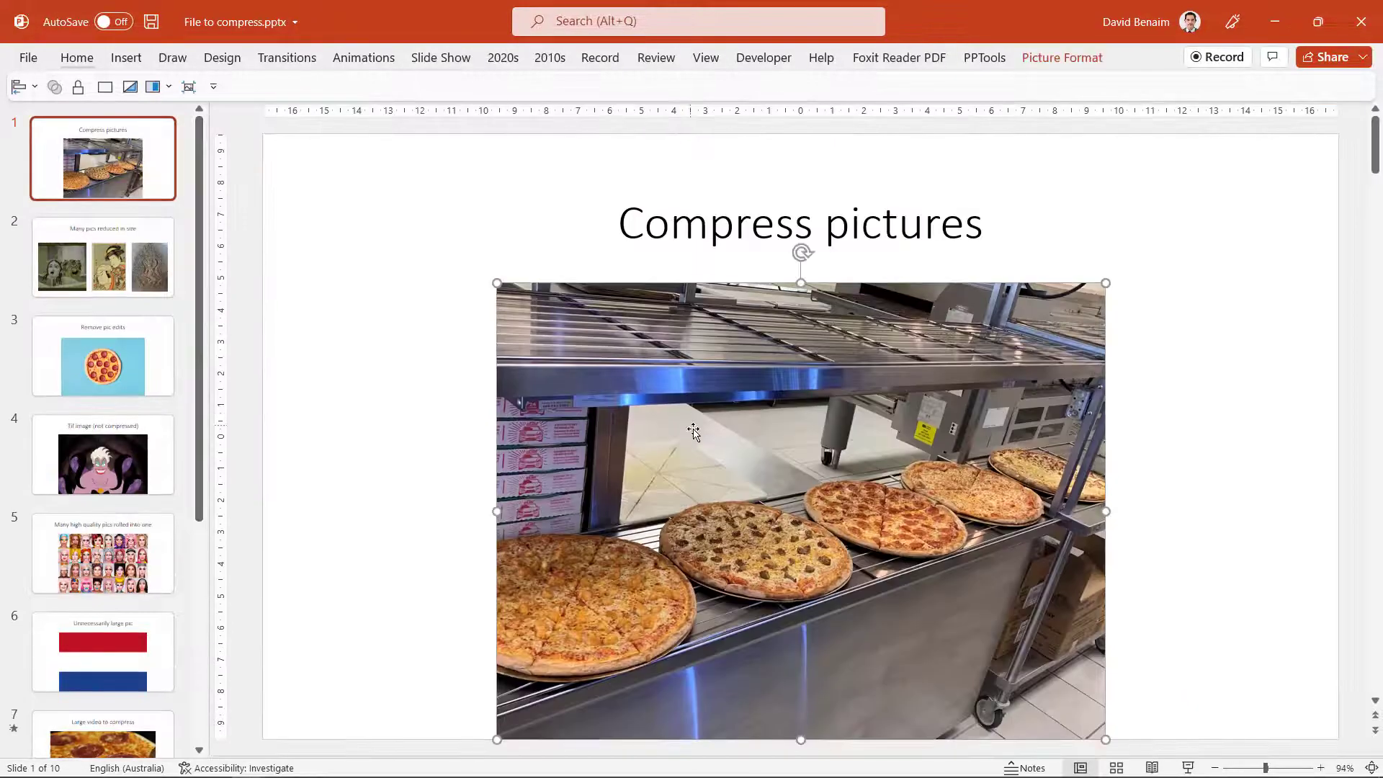
click(1071, 57)
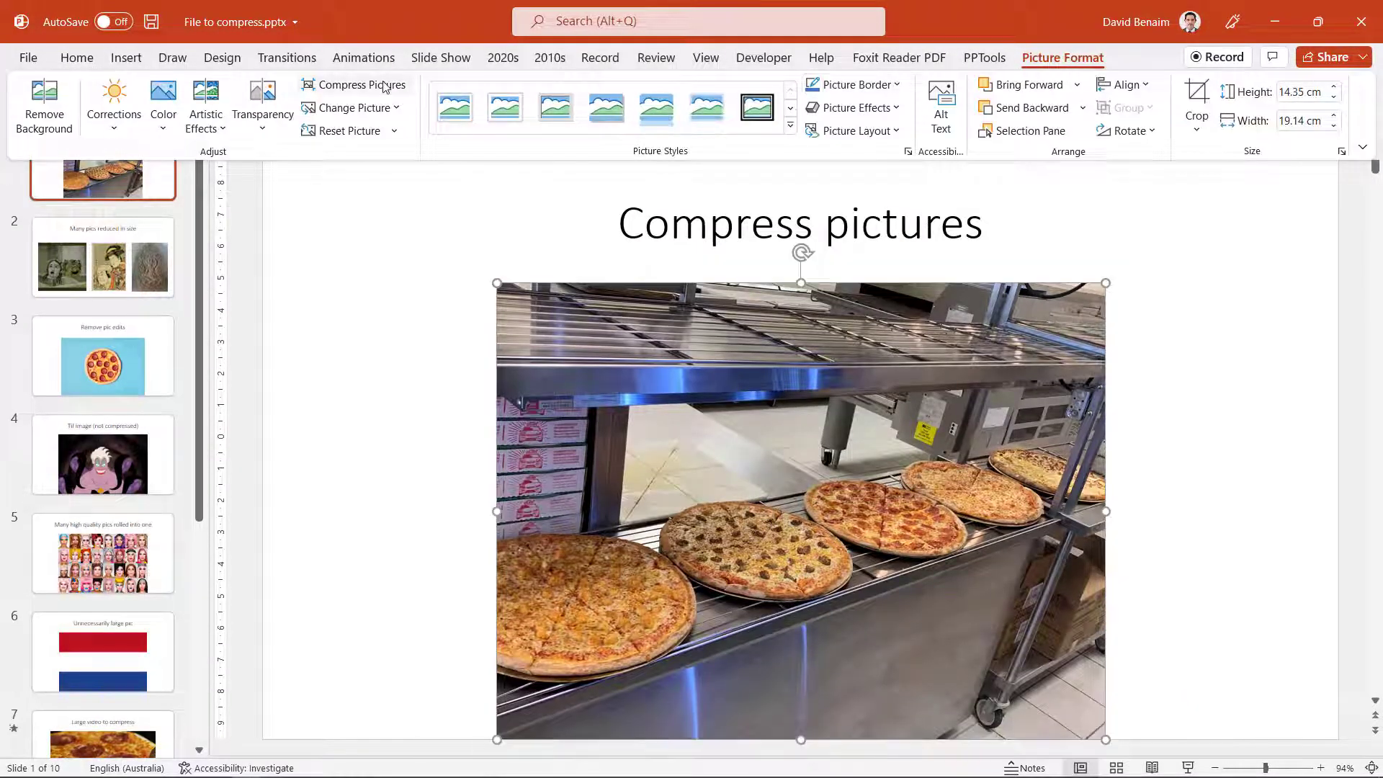
click(377, 86)
click(374, 86)
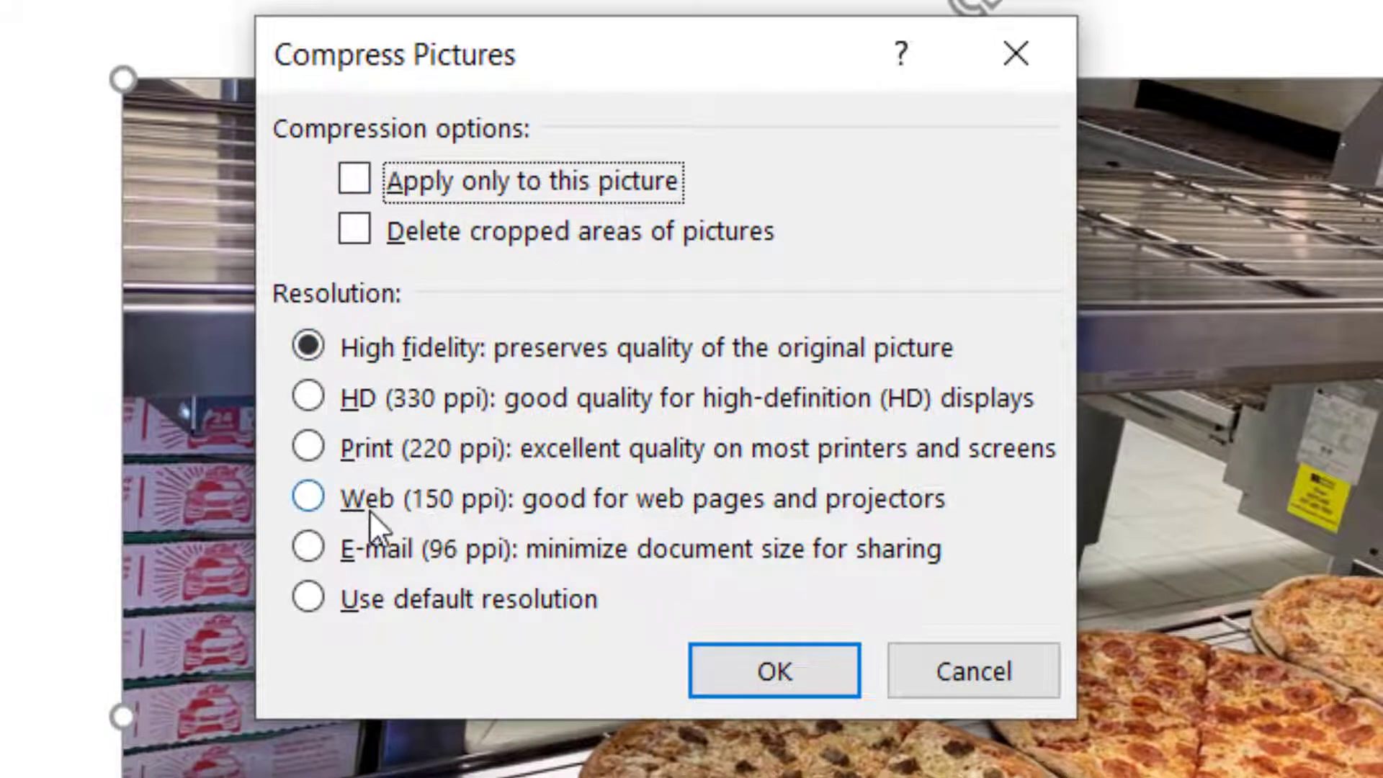
click(388, 547)
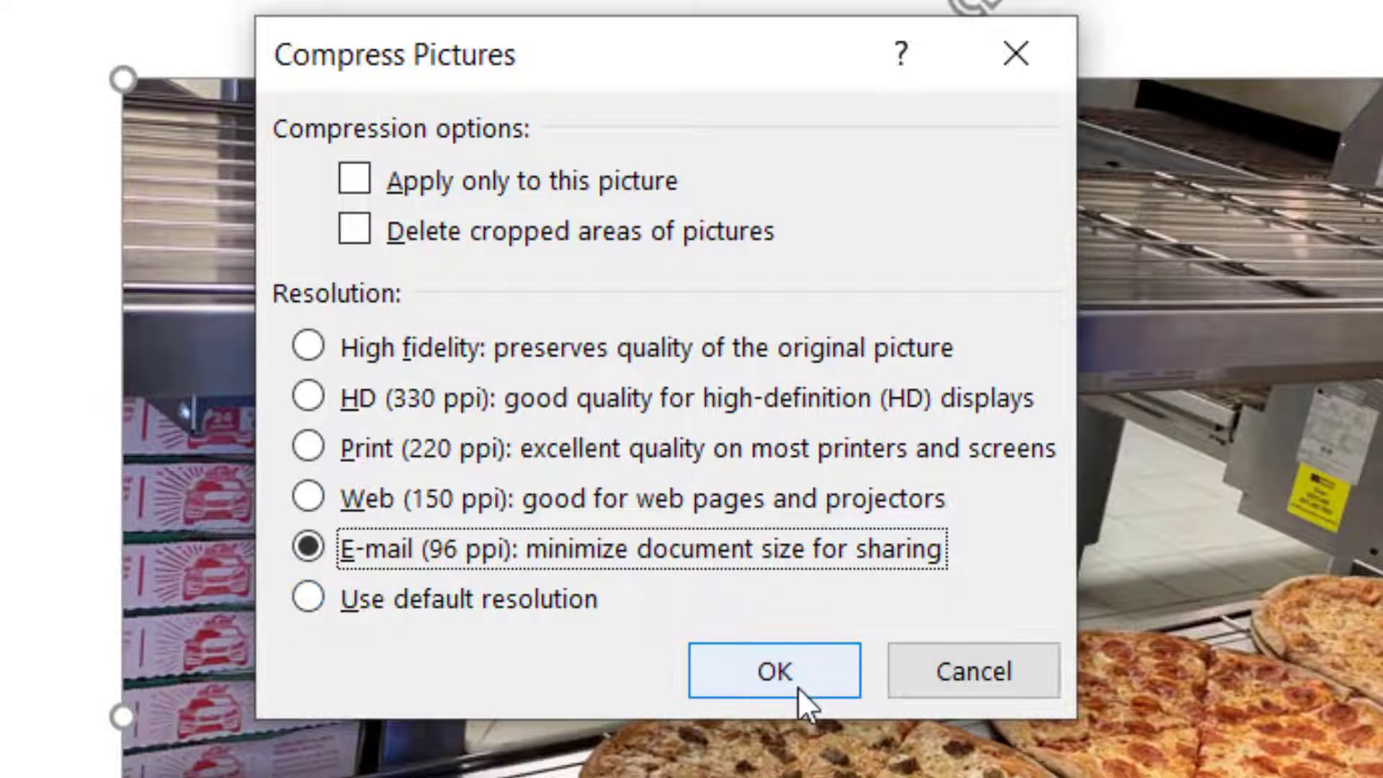
click(797, 686)
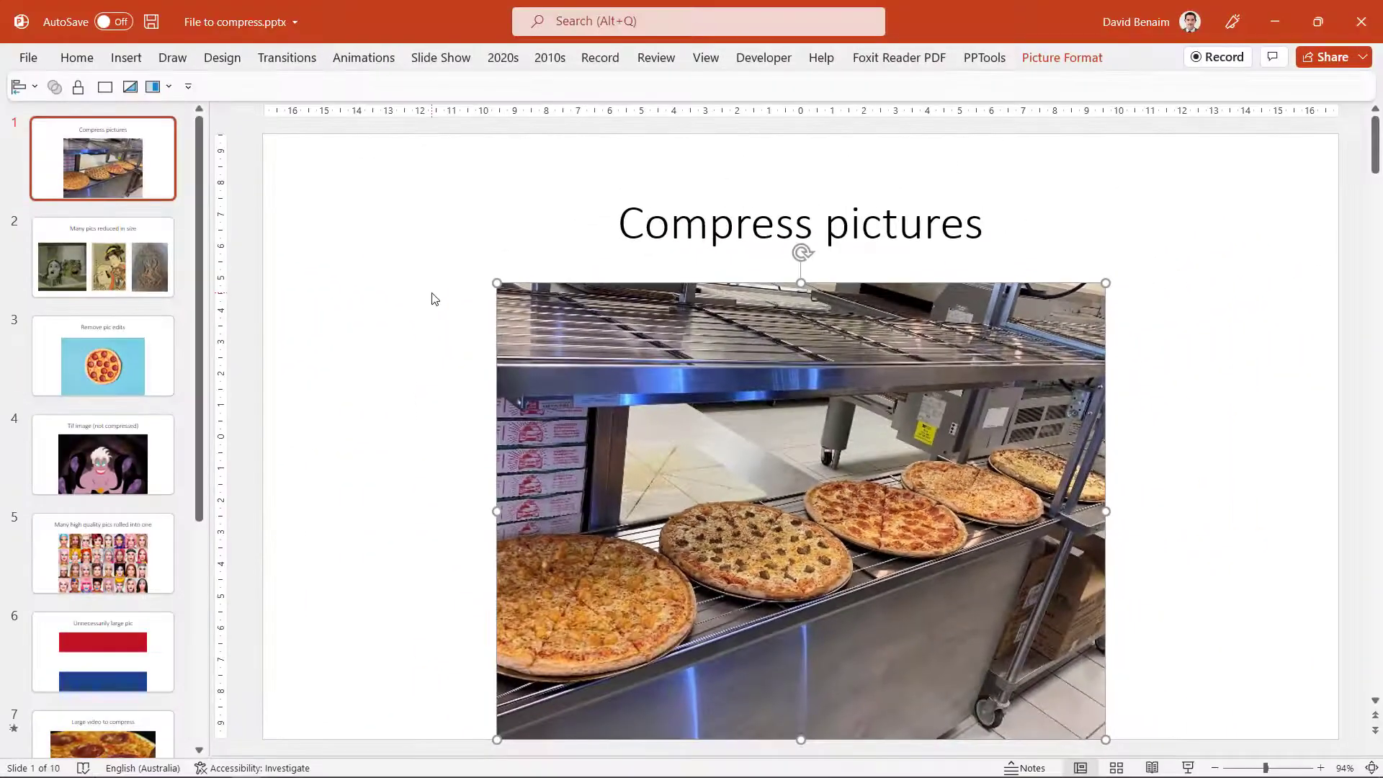
- Save the compressed deck as Small pics.pptx
key(F12)
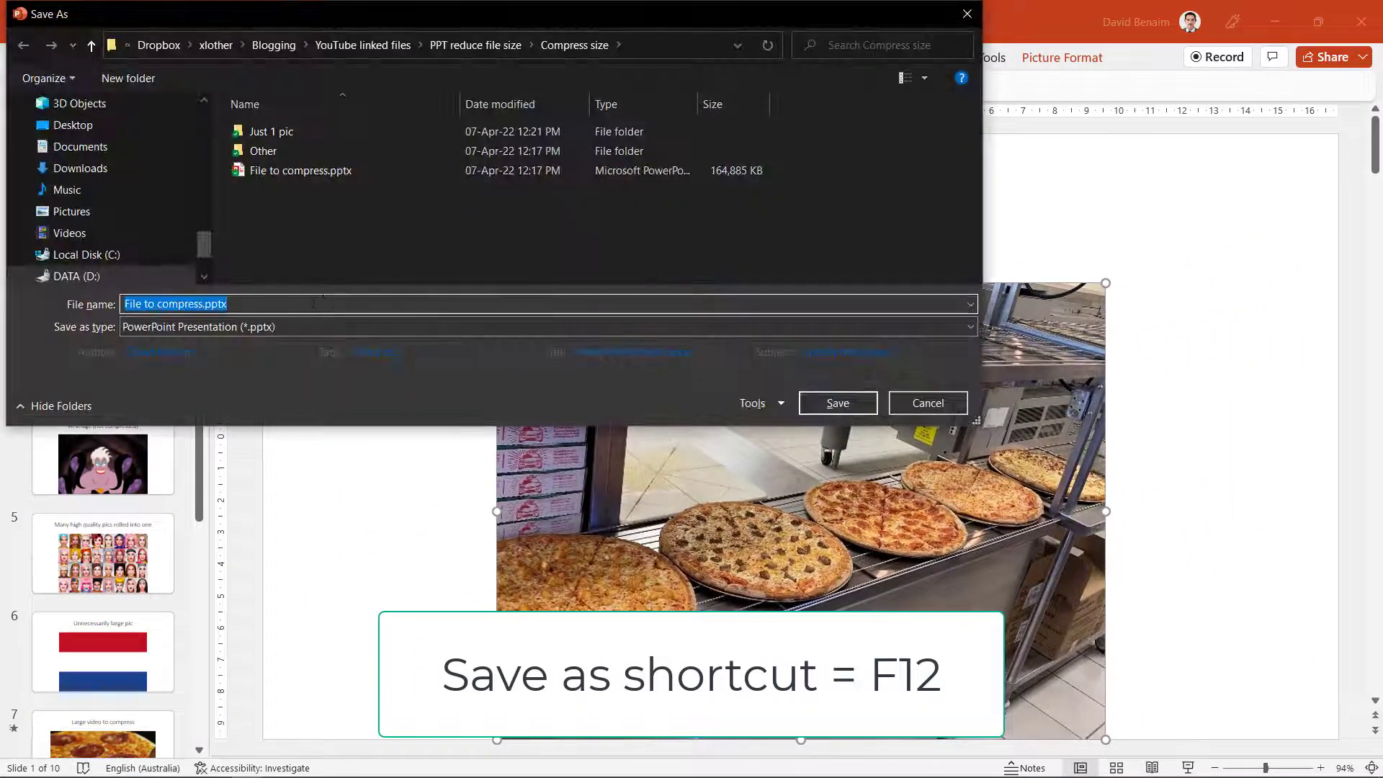
text(Smal)
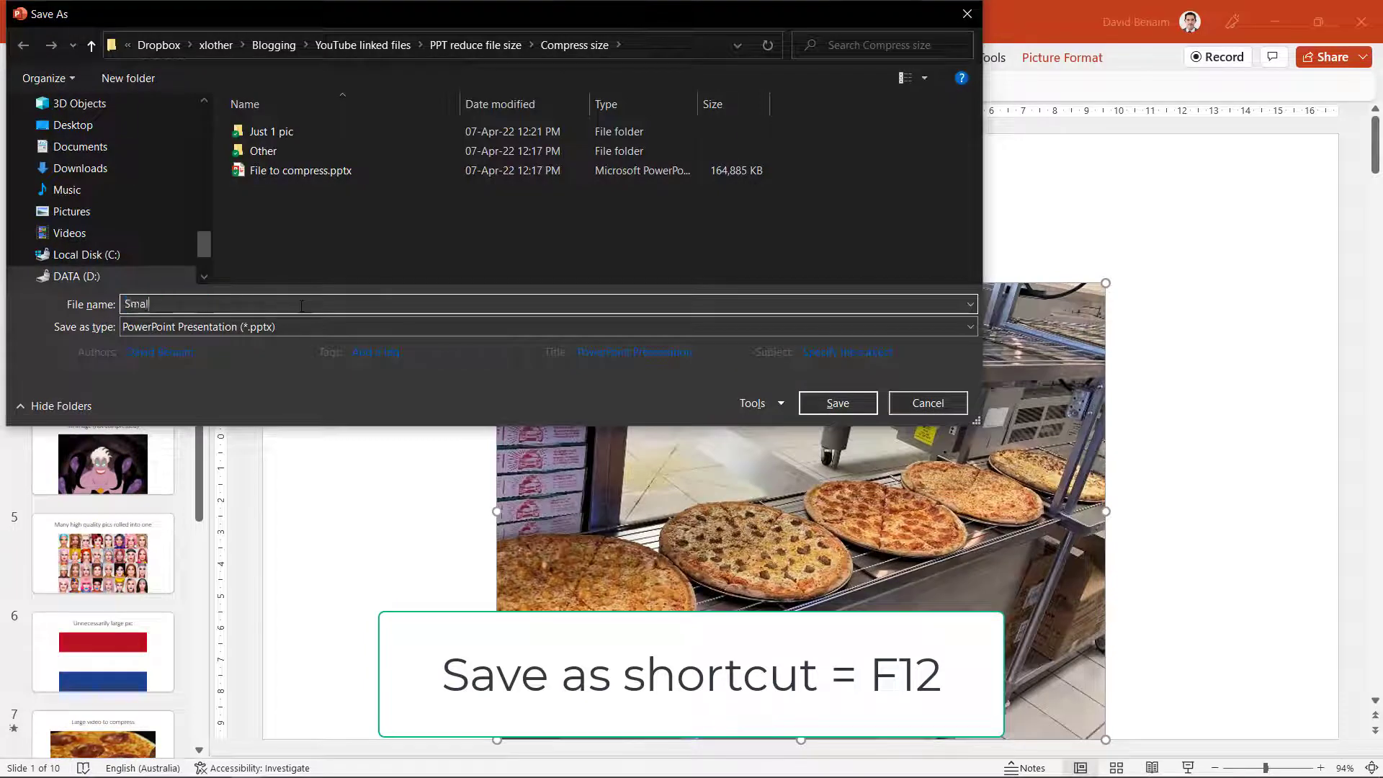
text(l pics)
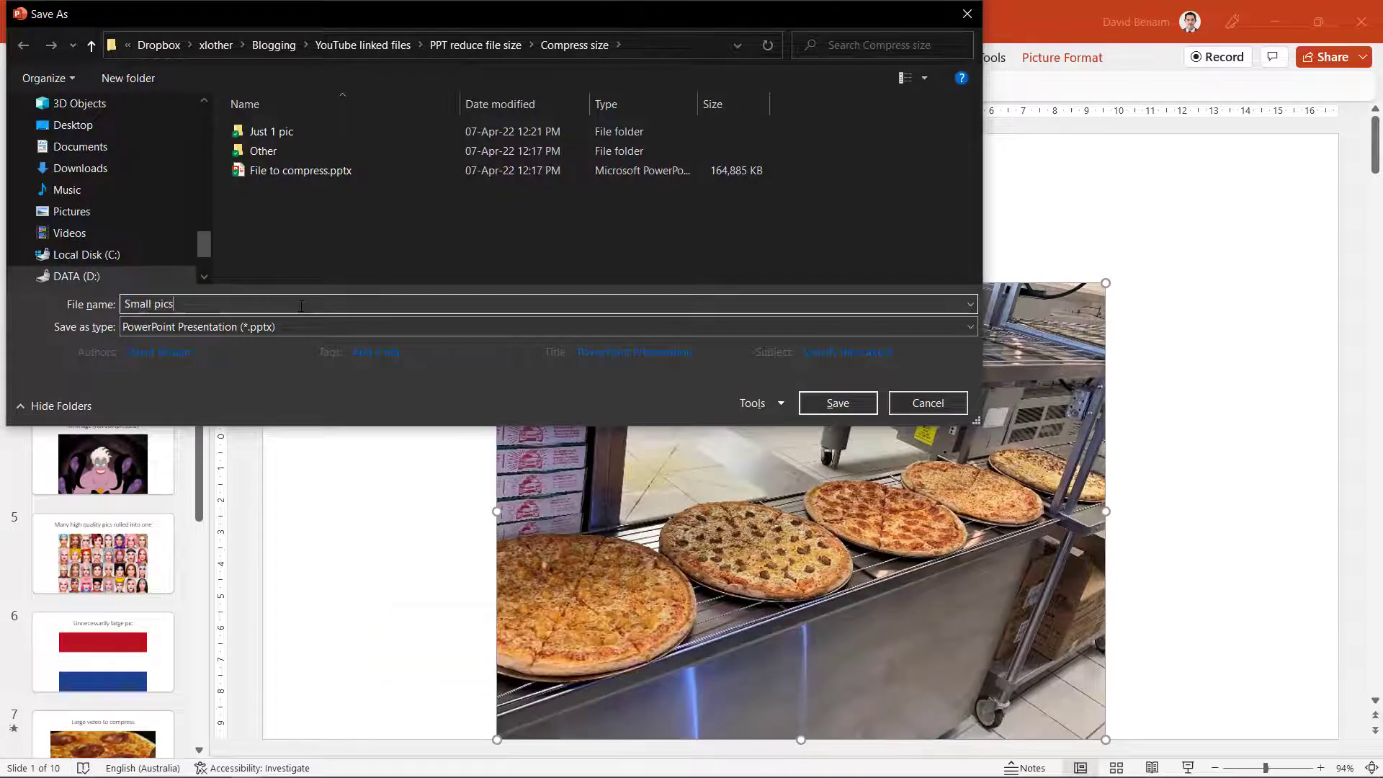
key(Return)
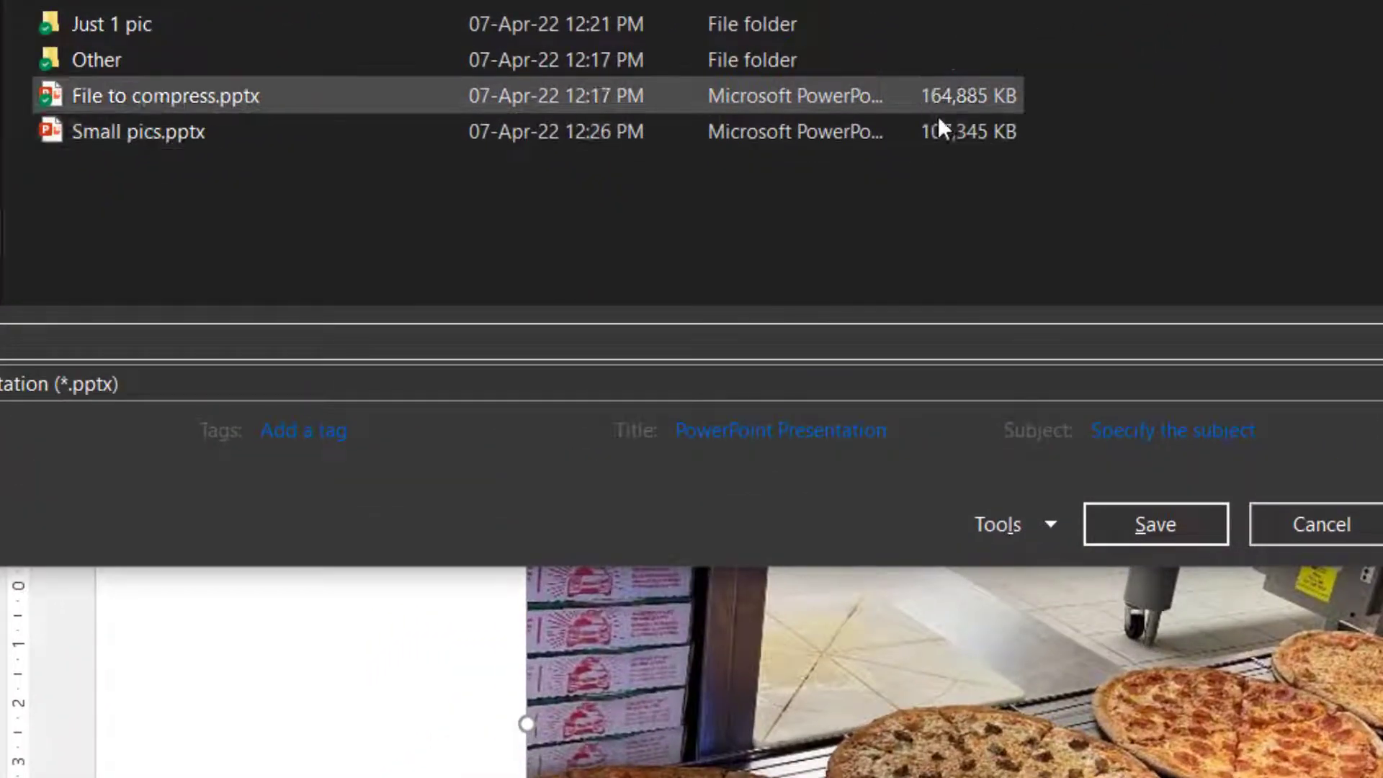
- Compare Small pics.pptx at 107,345 KB with the original's 164,885 KB without saving again
click(925, 104)
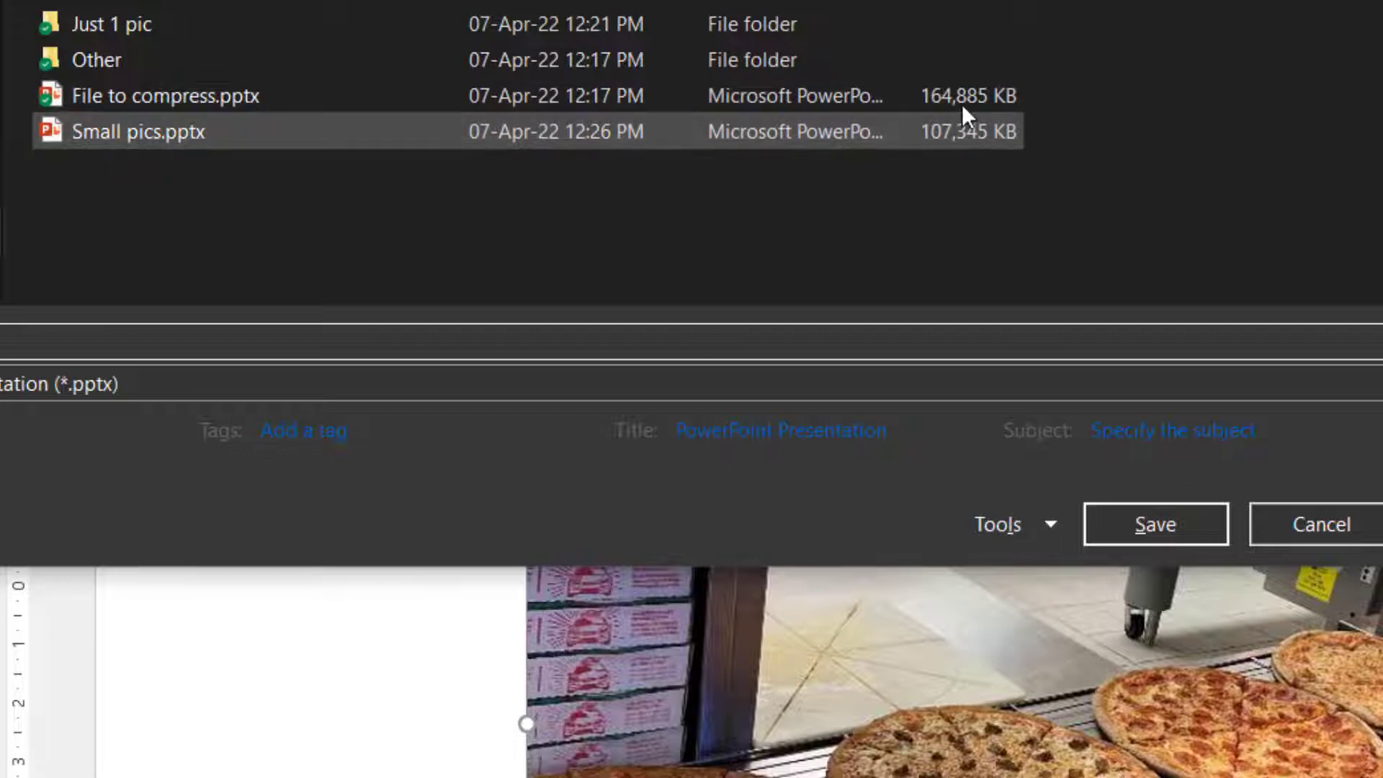
click(1312, 535)
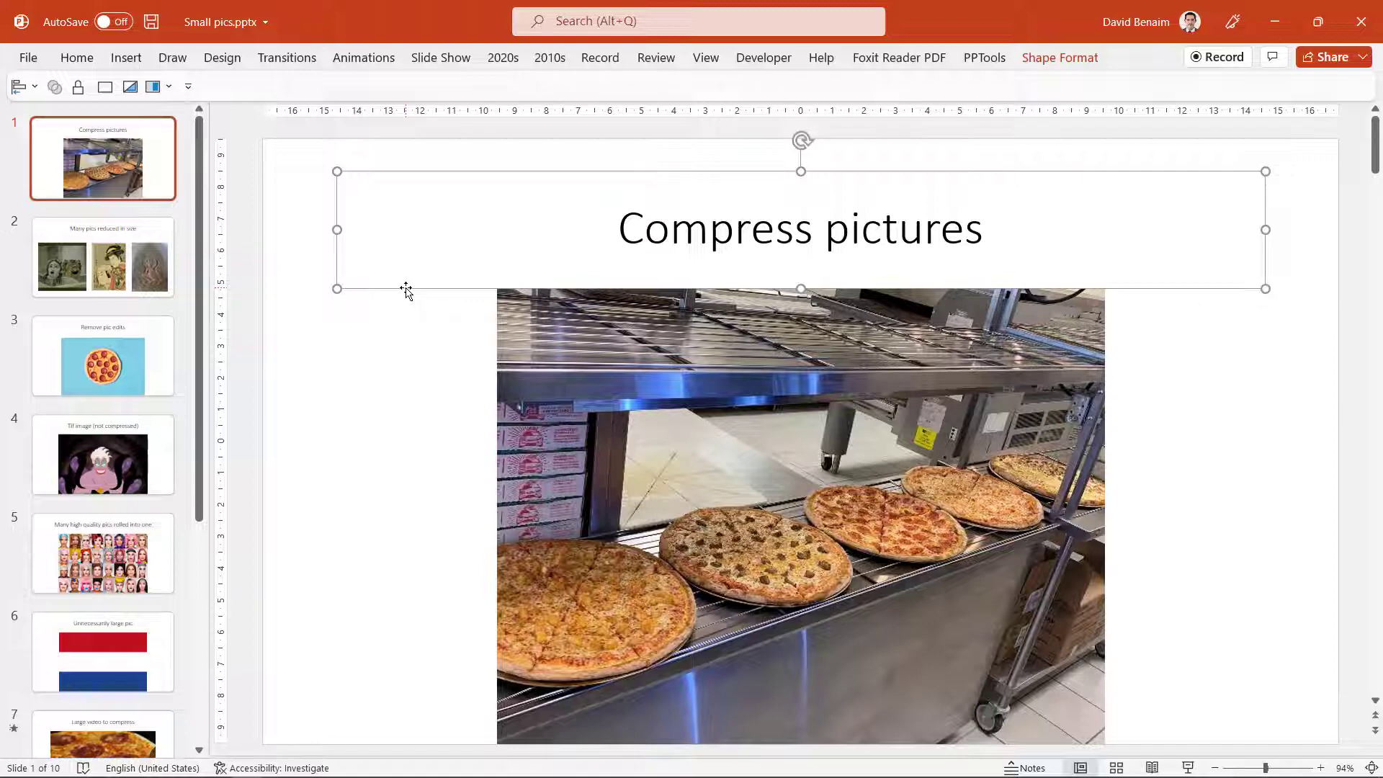
click(439, 369)
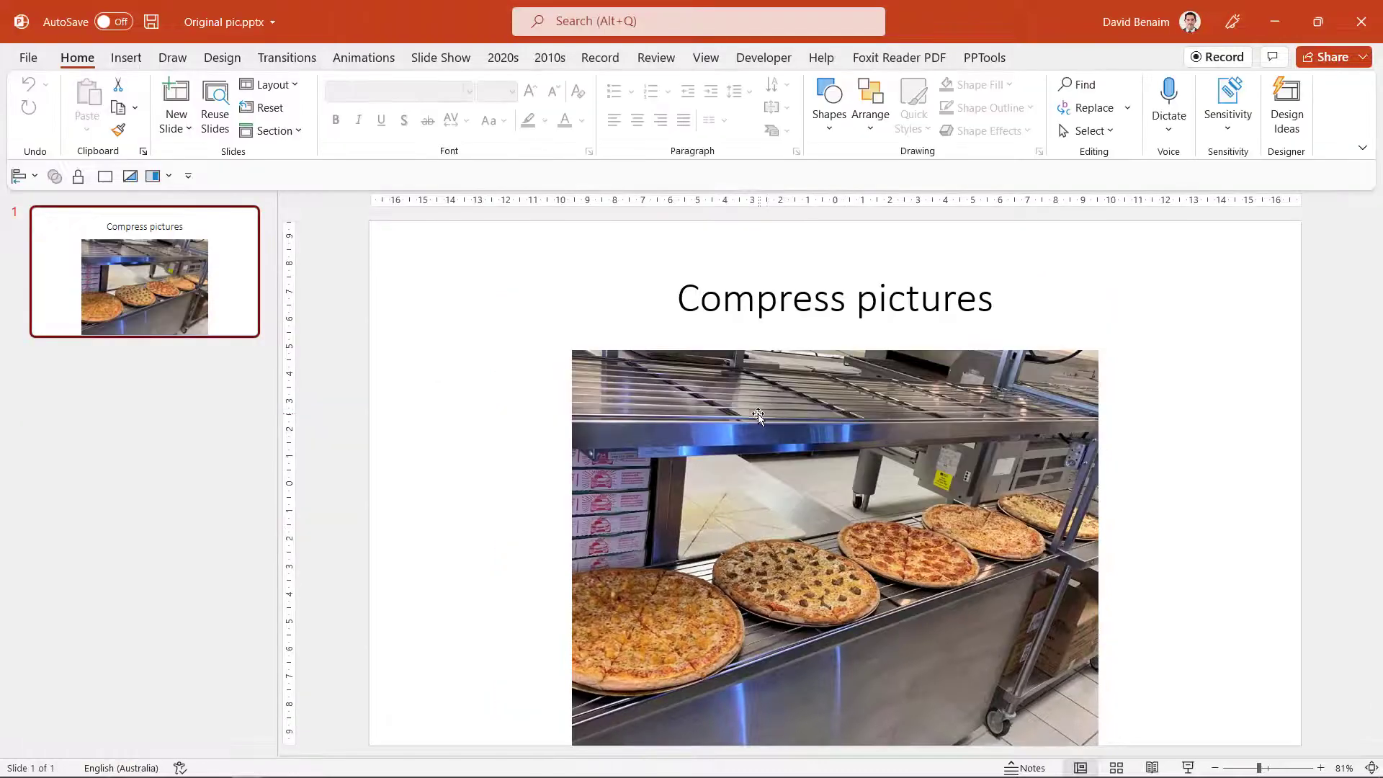
- Add the Compress Pictures command to the Quick Access Toolbar
click(758, 413)
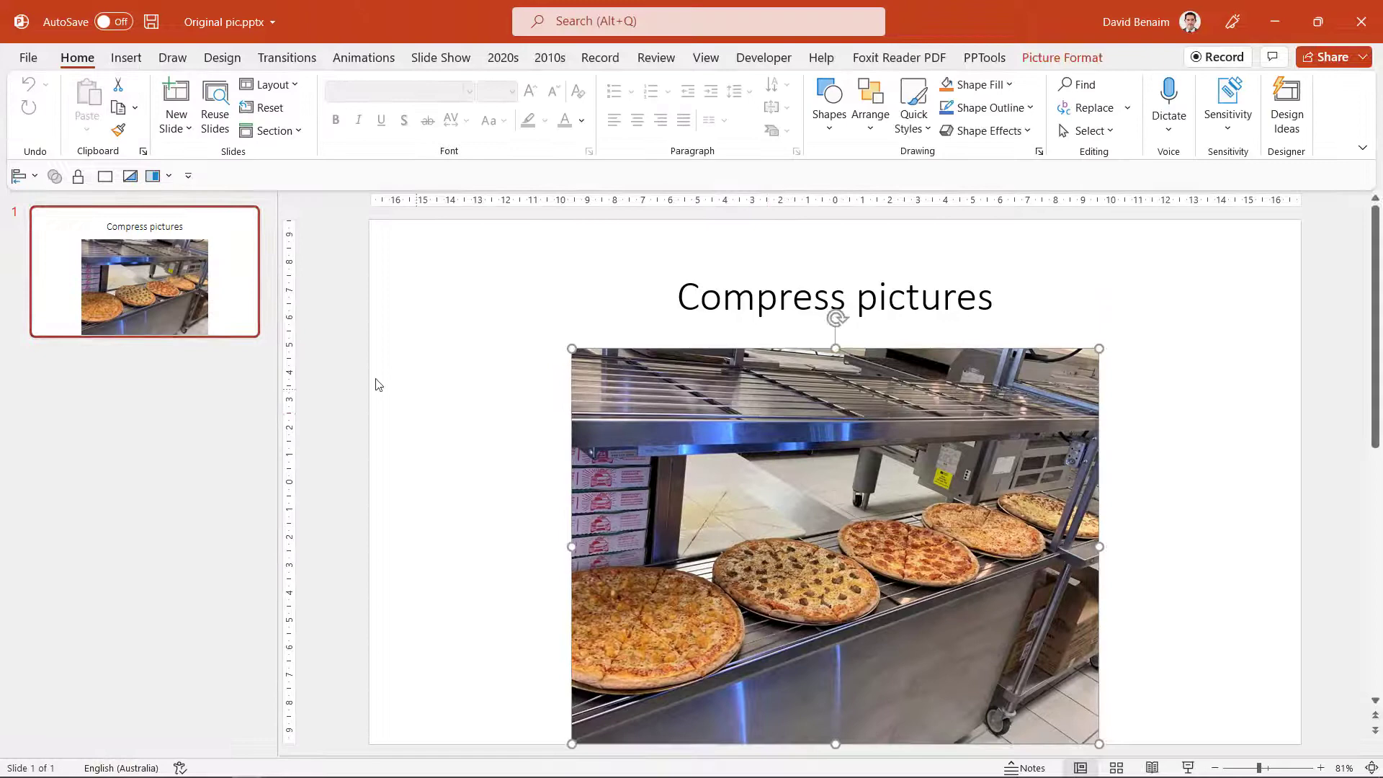
click(1041, 64)
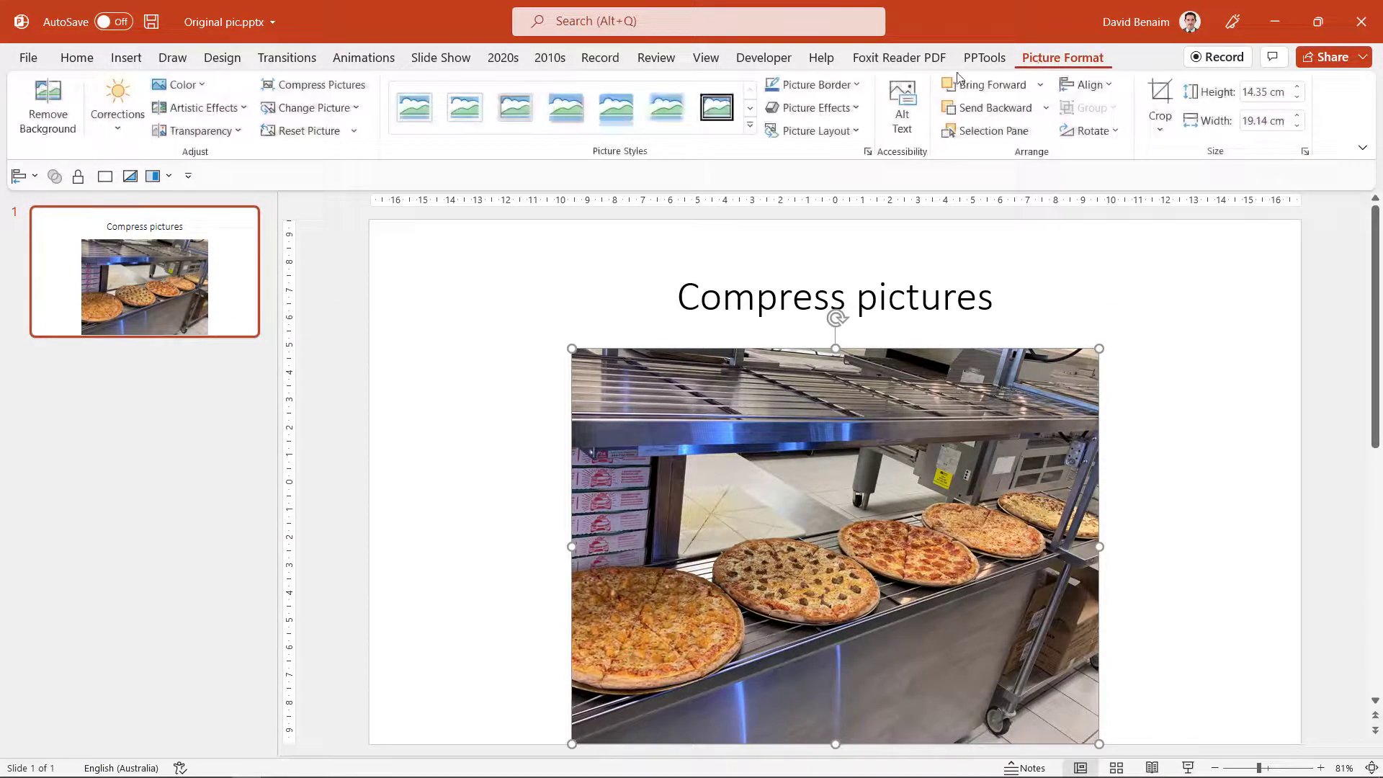
right_click(337, 88)
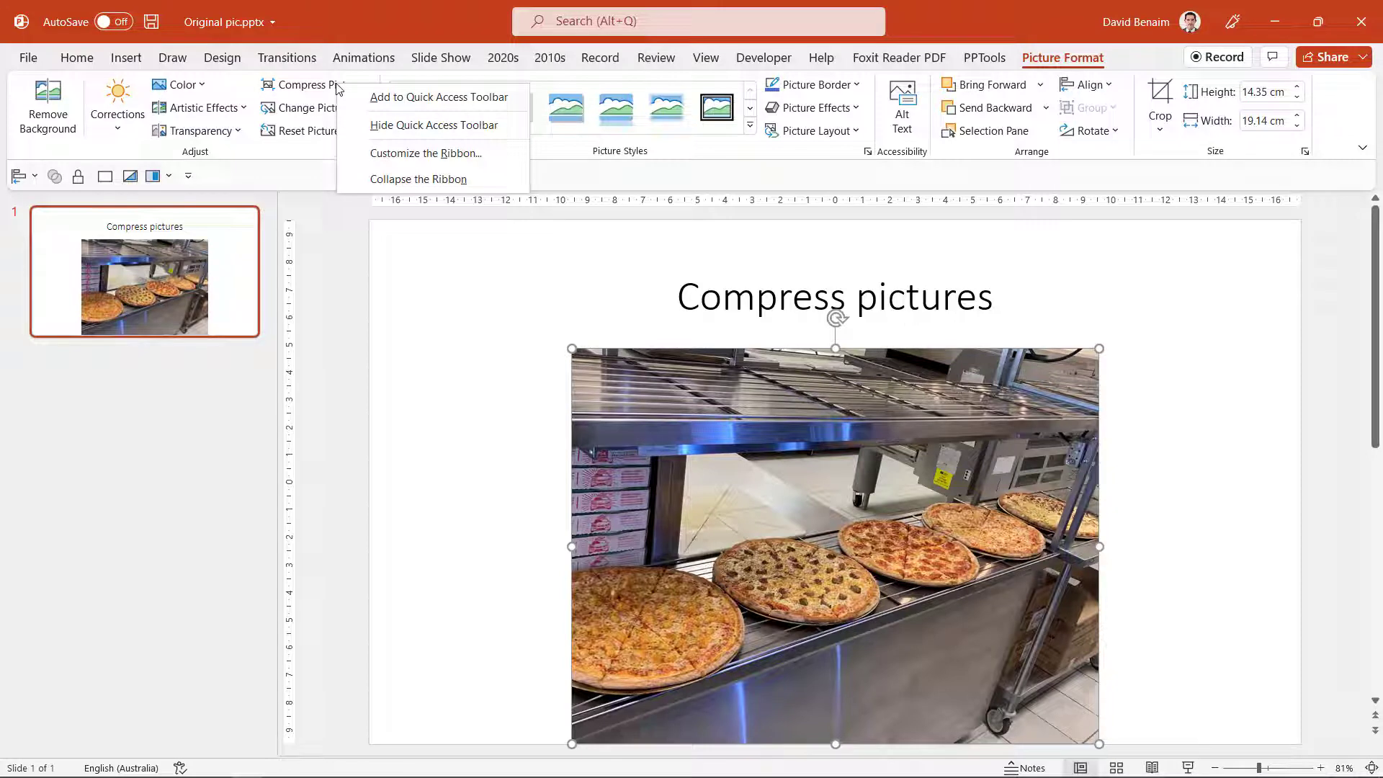
click(375, 98)
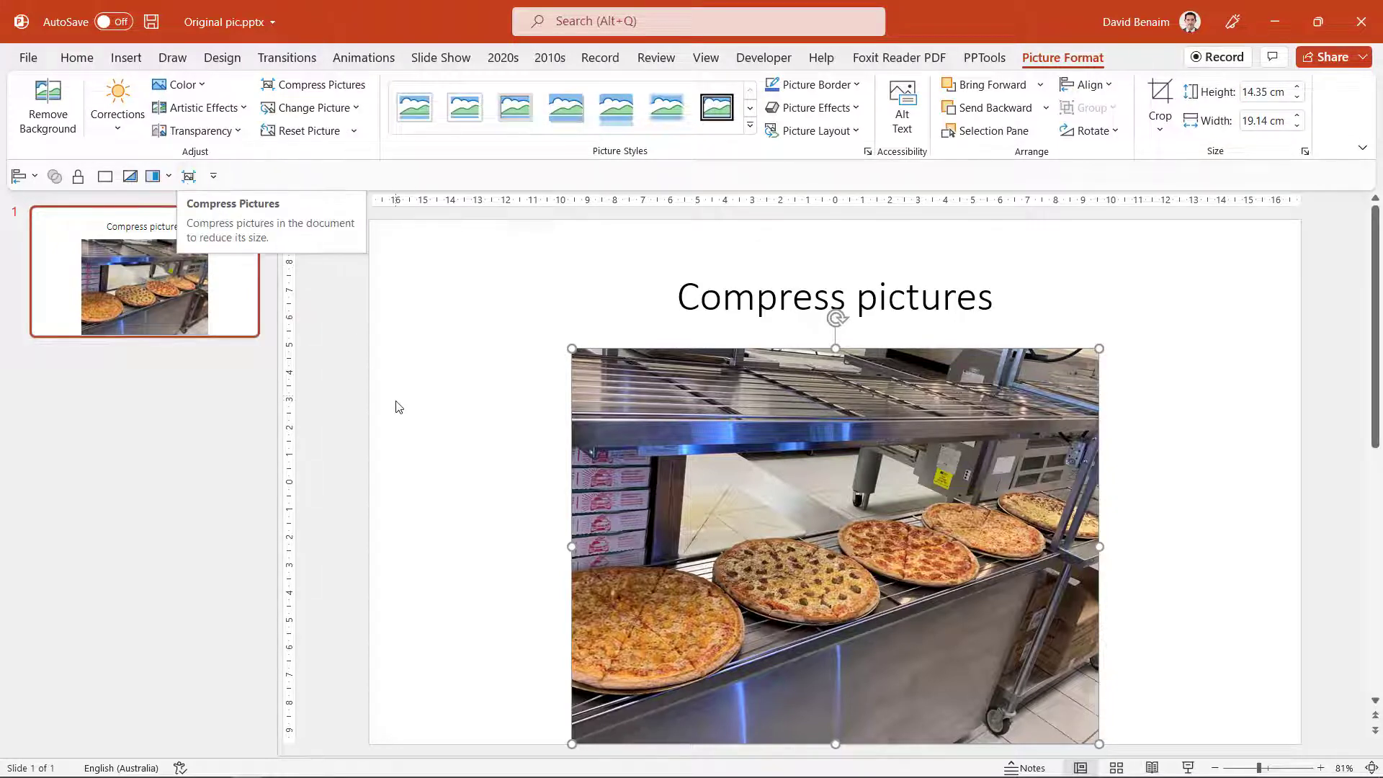
- Compress only the pizza photo to HD (330 ppi)
click(189, 176)
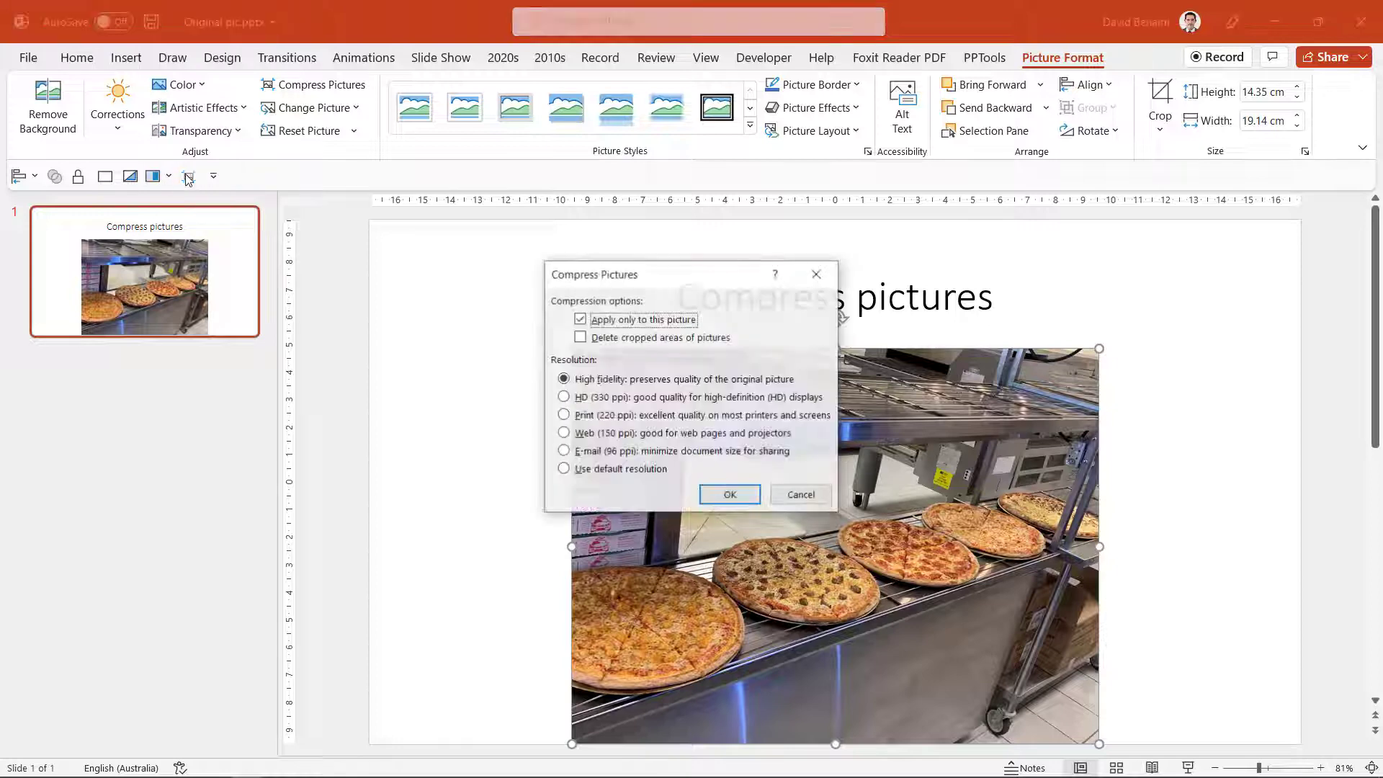
click(651, 398)
click(727, 495)
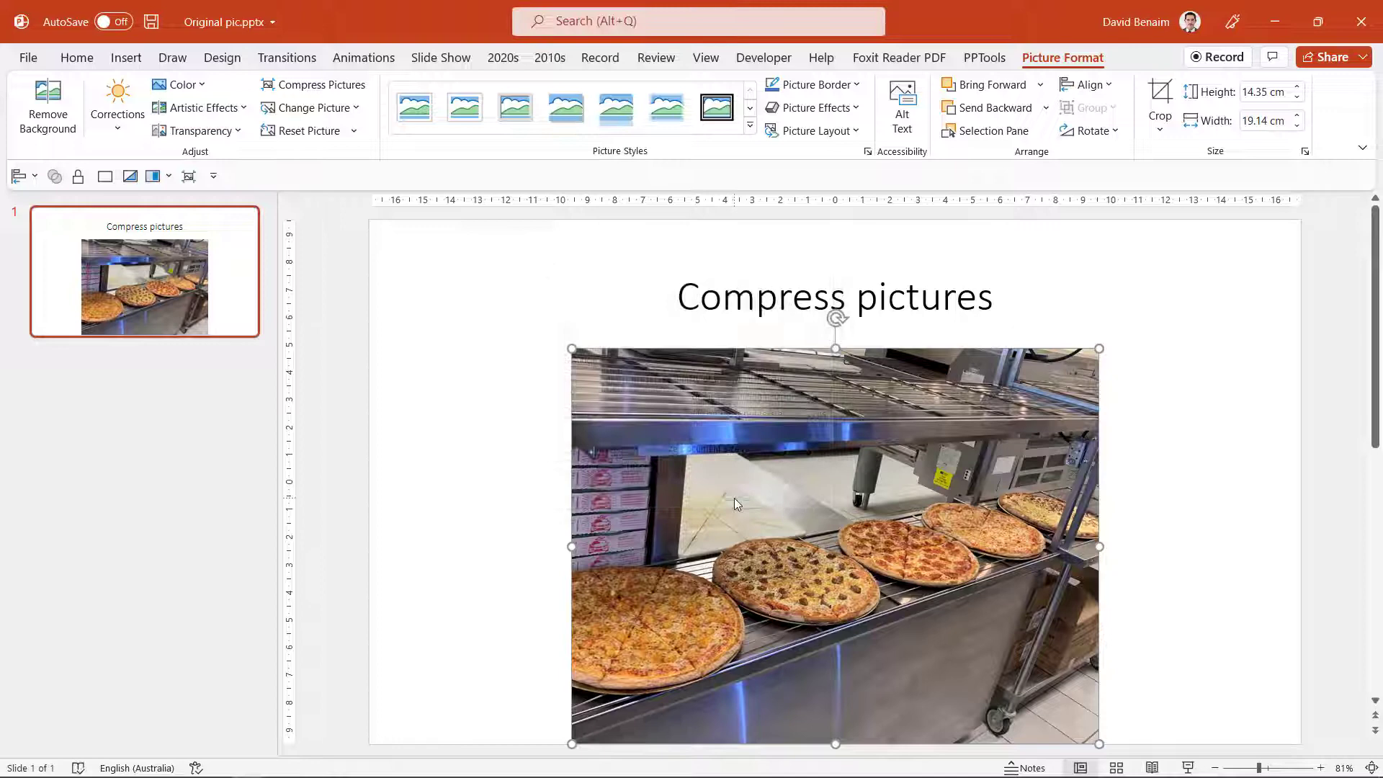
- Save the HD copy as 330.pptx and confirm it is 1,491 KB versus the original's 2,405 KB
key(F12)
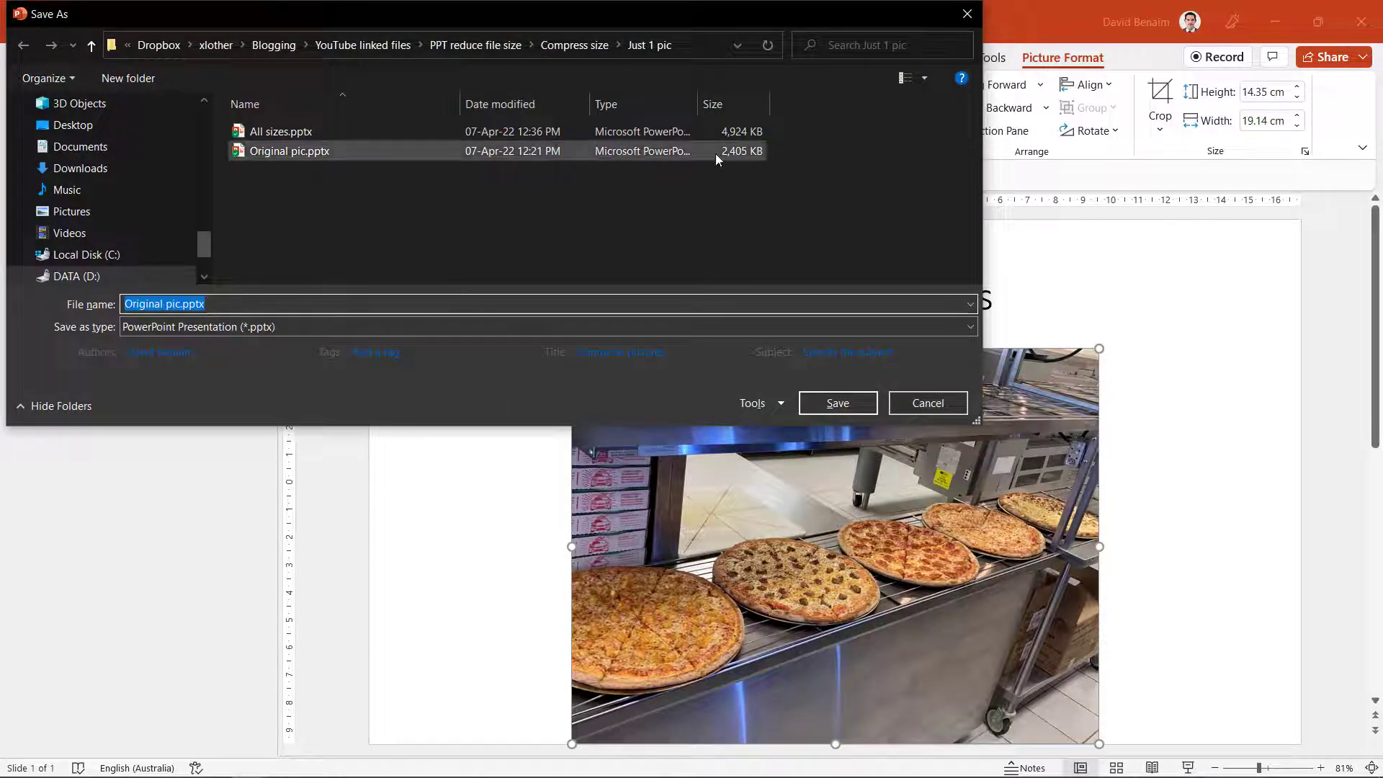
text(330)
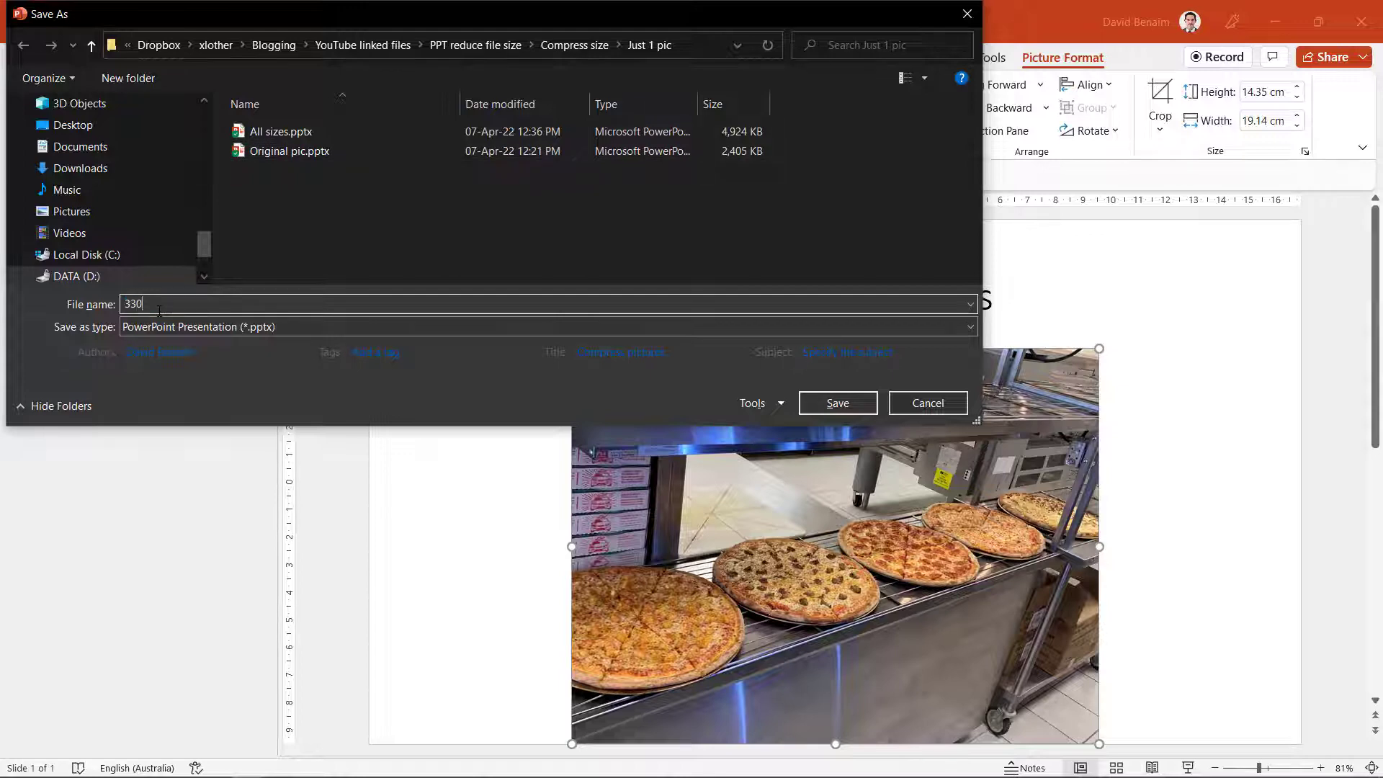
key(Return)
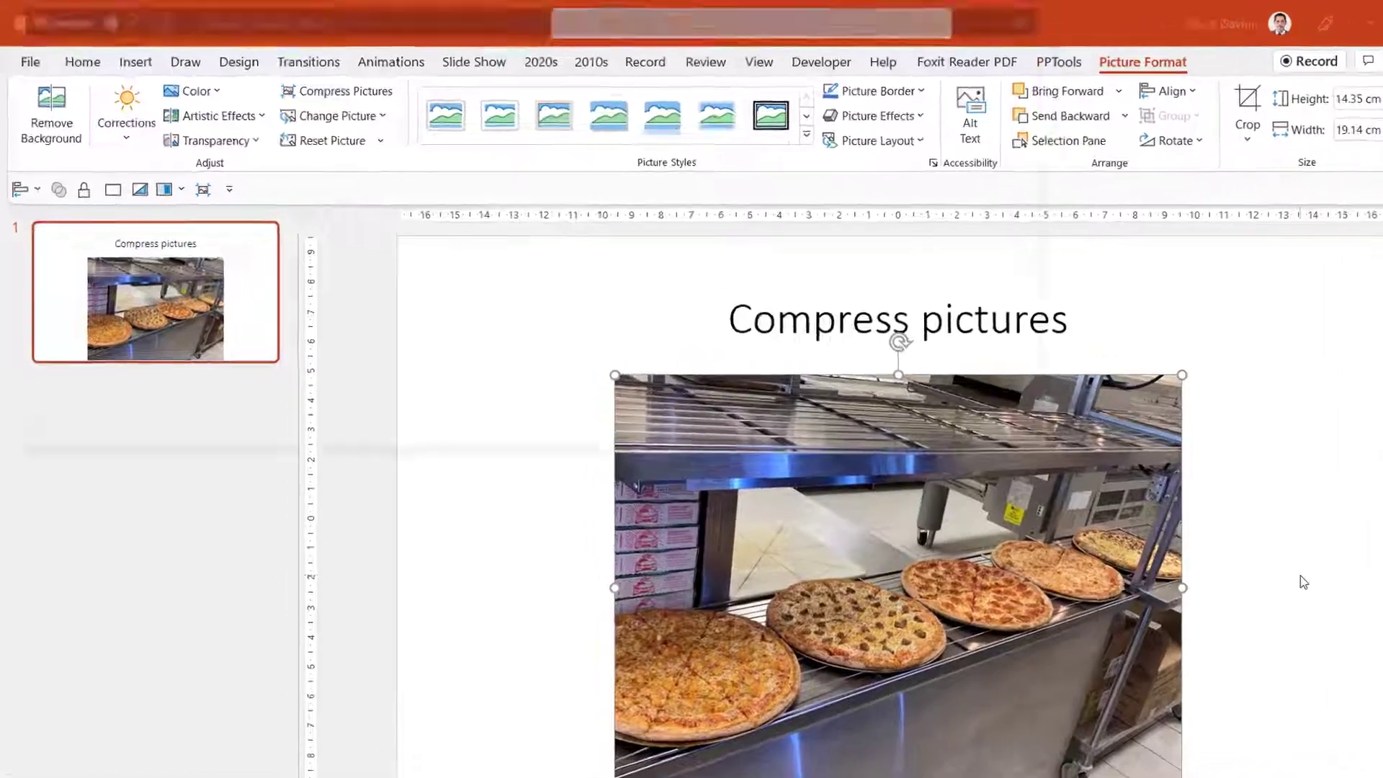
key(F12)
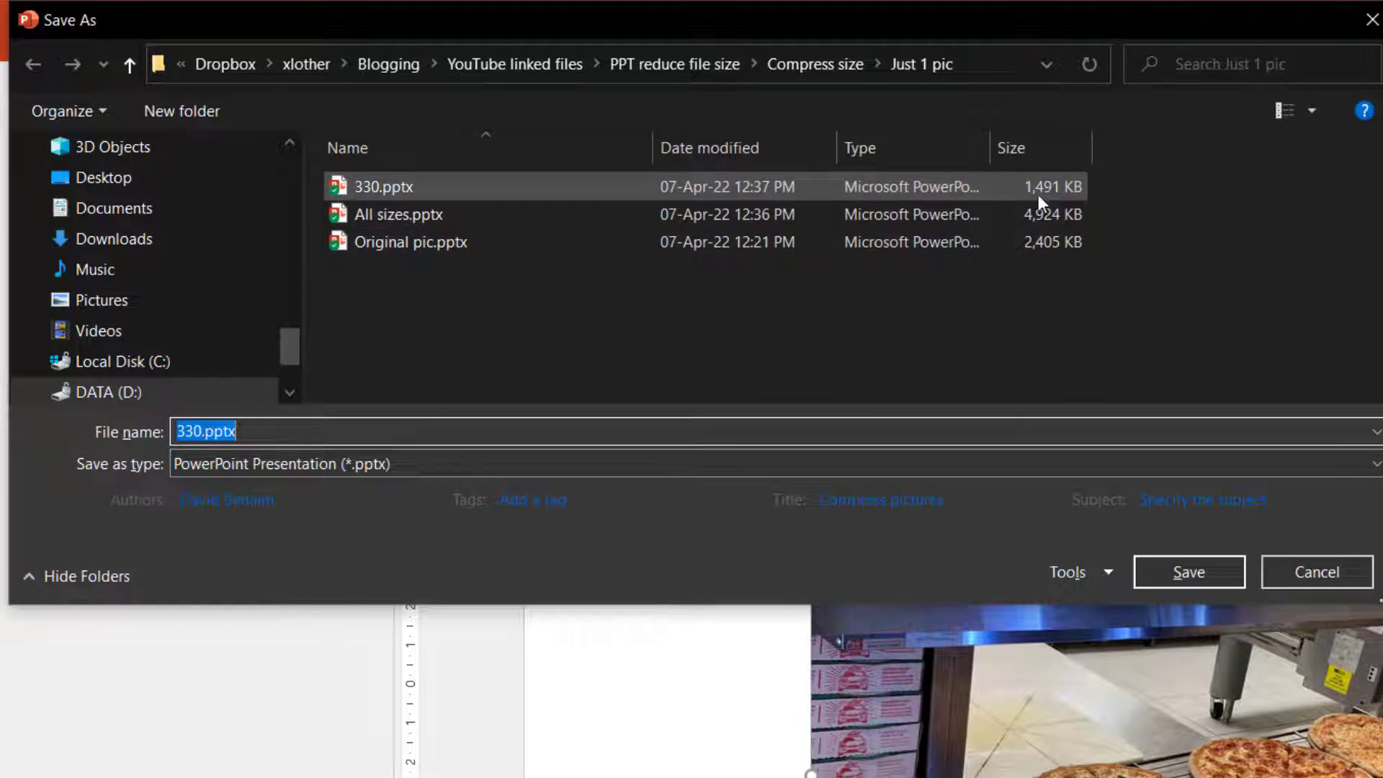
click(1299, 572)
- Save another copy named 150.pptx
key(F12)
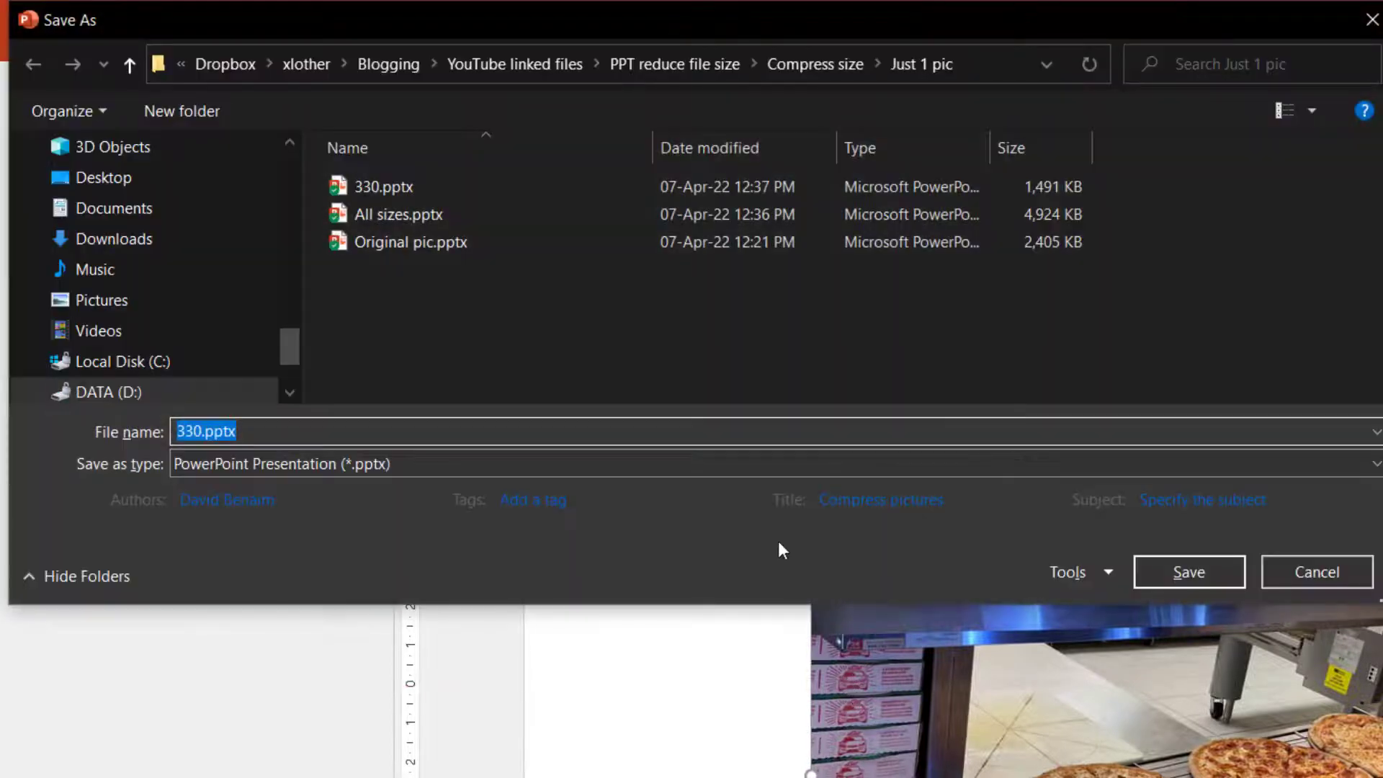
click(204, 431)
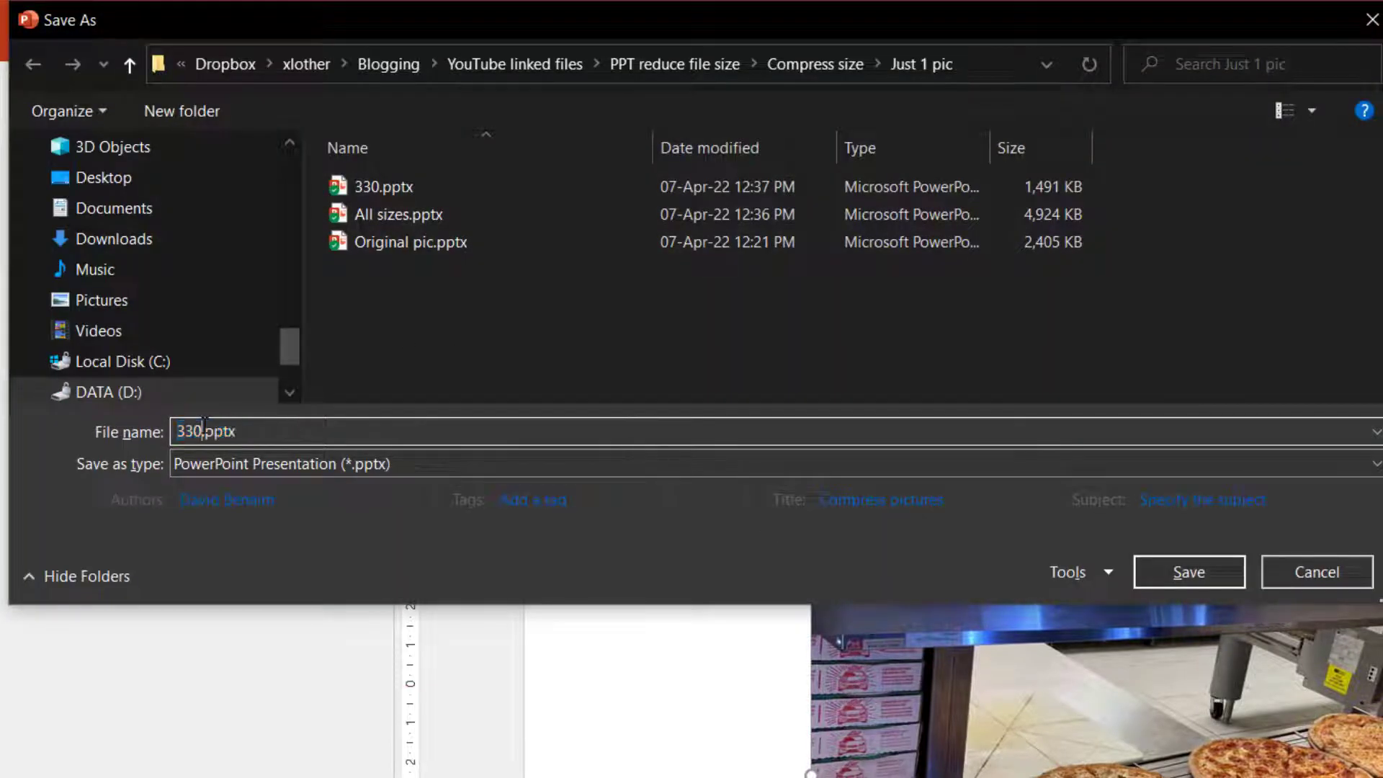
drag(205, 431, 177, 431)
text(150)
click(1218, 573)
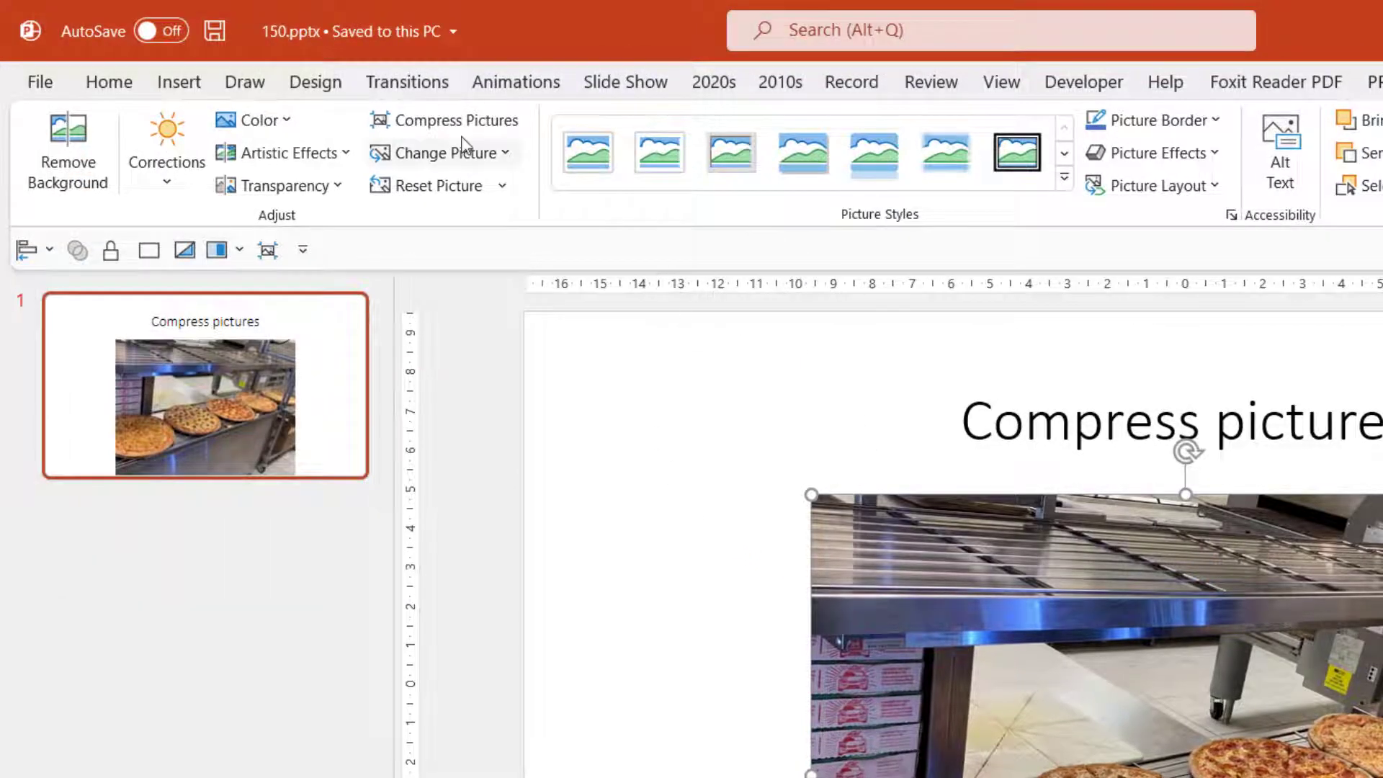
- Compress the pizza picture to Web (150 ppi)
click(465, 122)
click(900, 619)
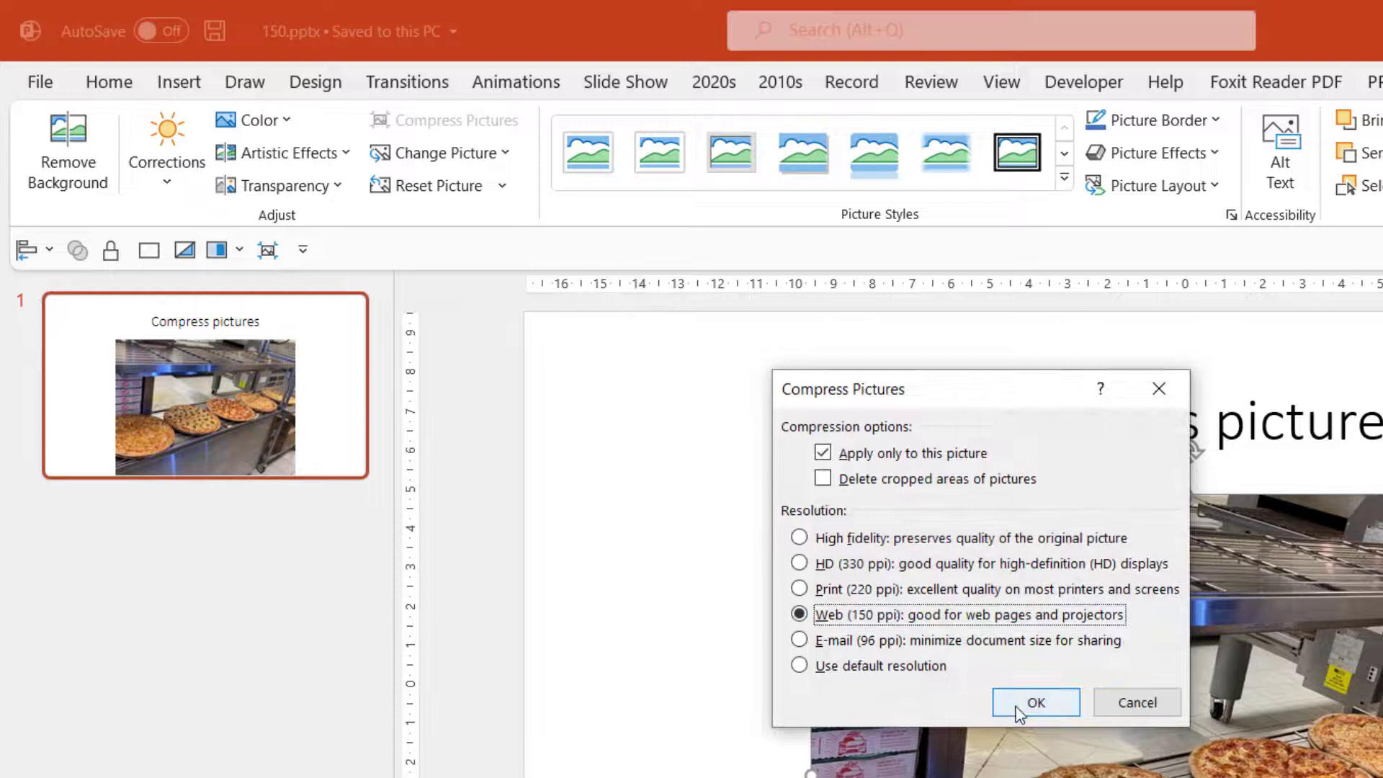
click(1030, 702)
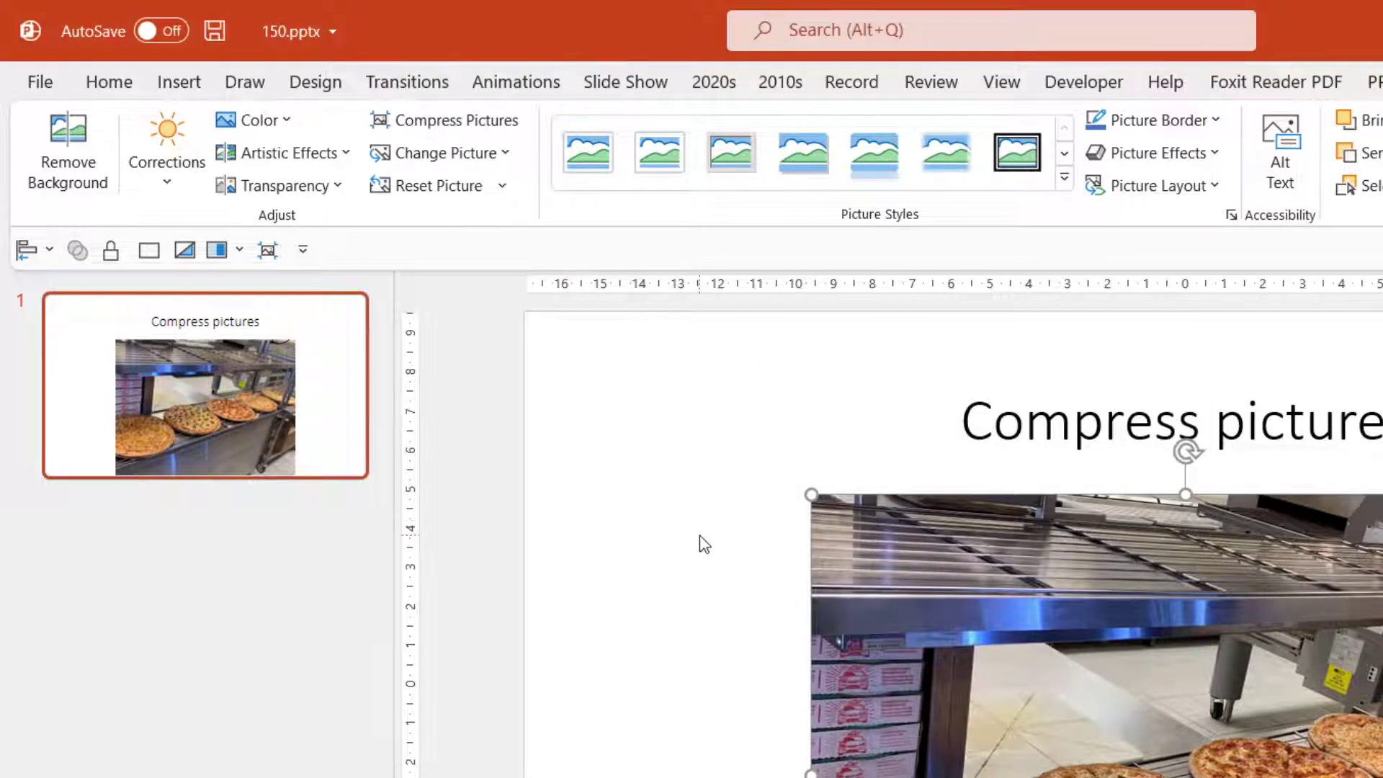
- Save the presentation as 150.pptx, now 224 KB versus 1,491 KB for 330.pptx
key(ctrl+s)
key(F12)
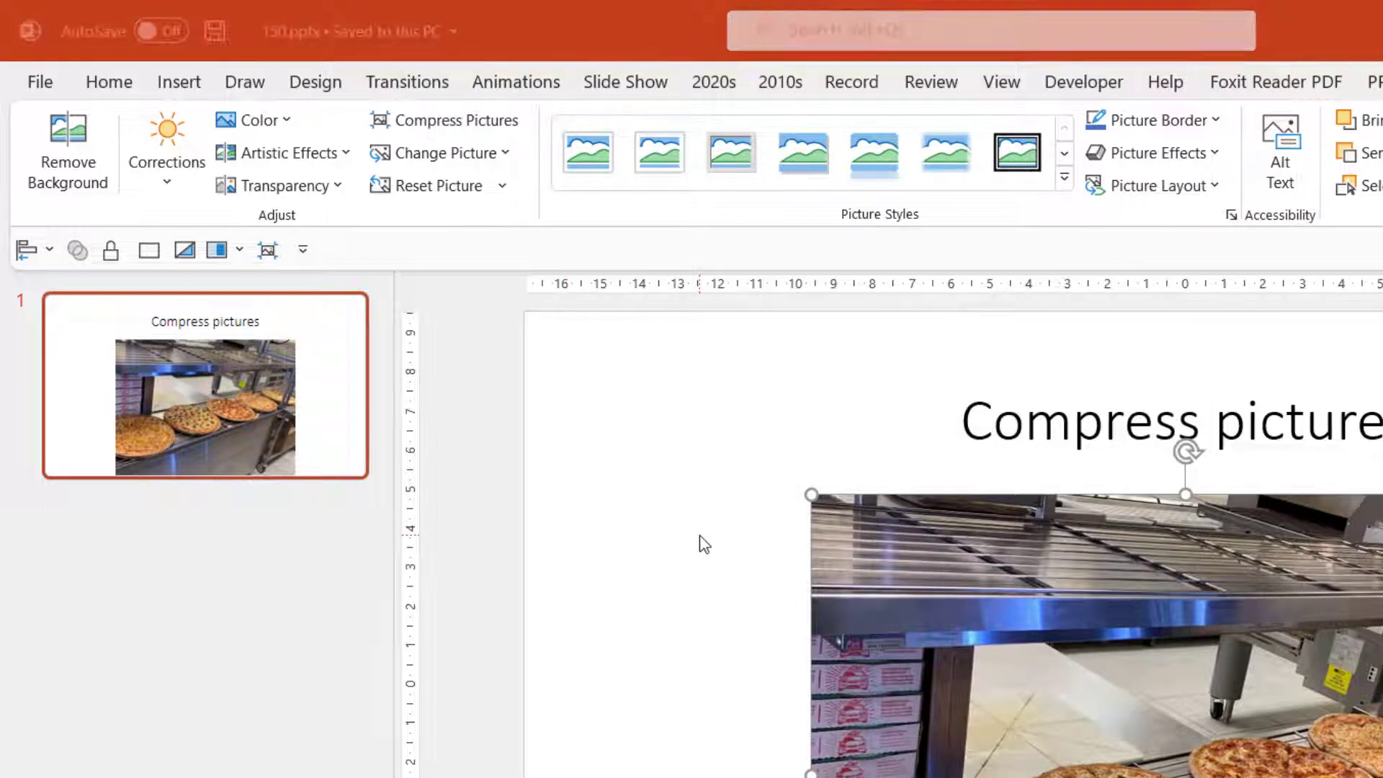
click(977, 182)
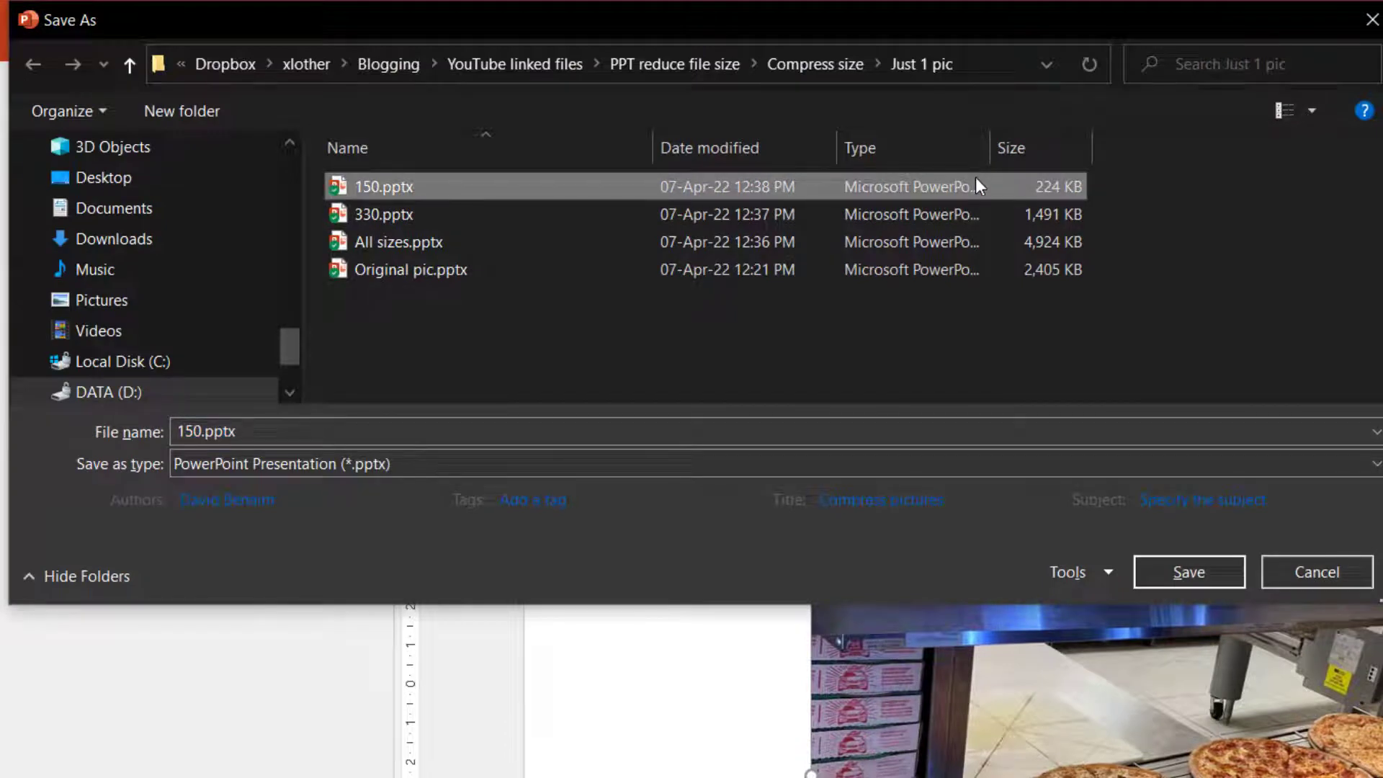
key(Escape)
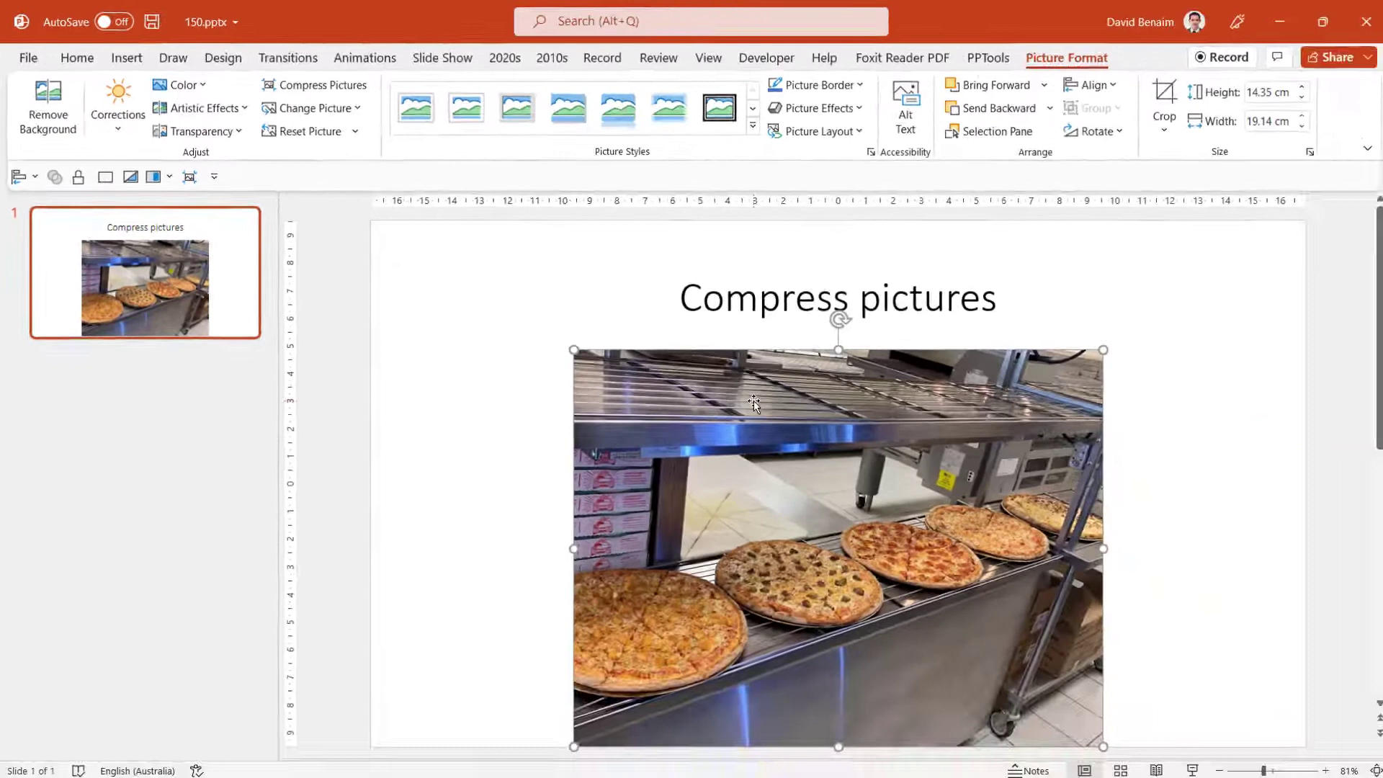
- Switch to All sizes.pptx, view the Full slide, and review compression options without changing anything
key(alt+Tab)
key(alt+Tab)
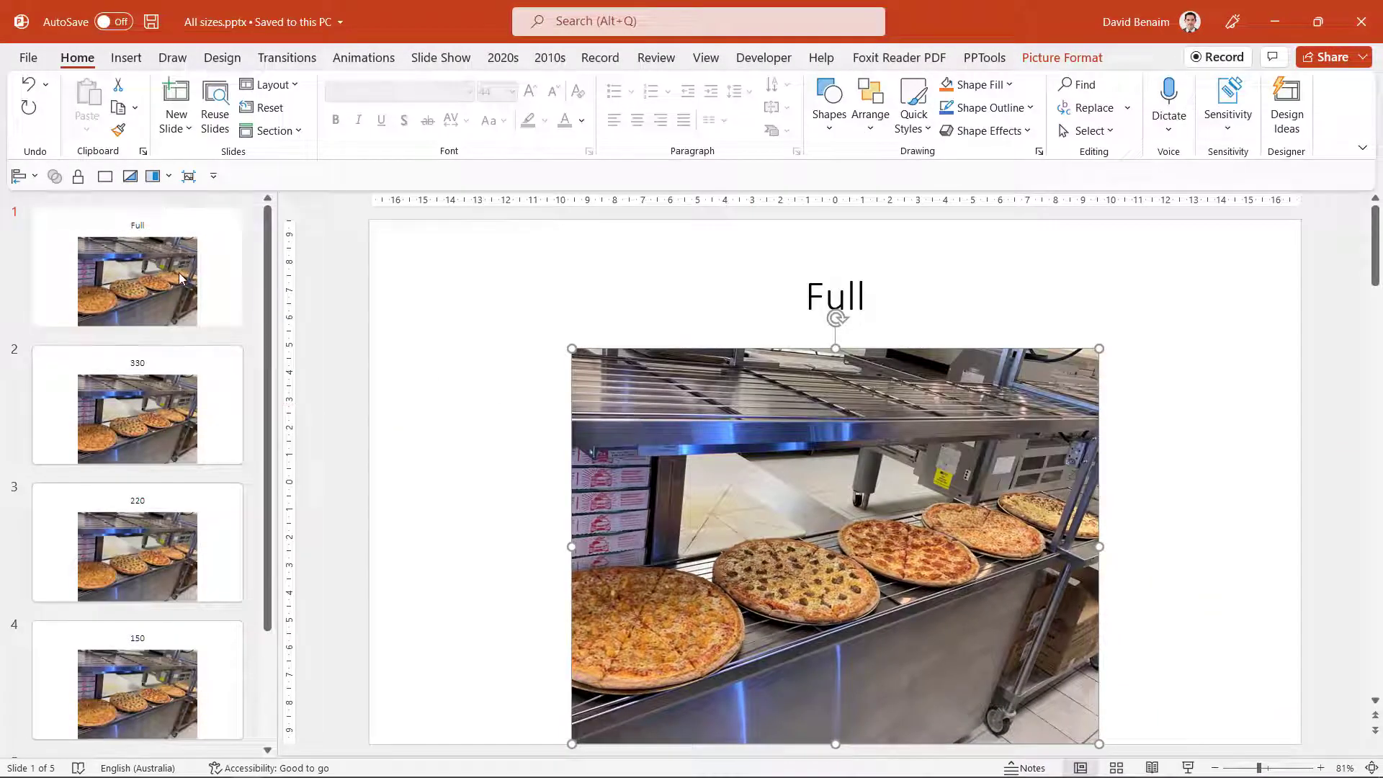
click(191, 278)
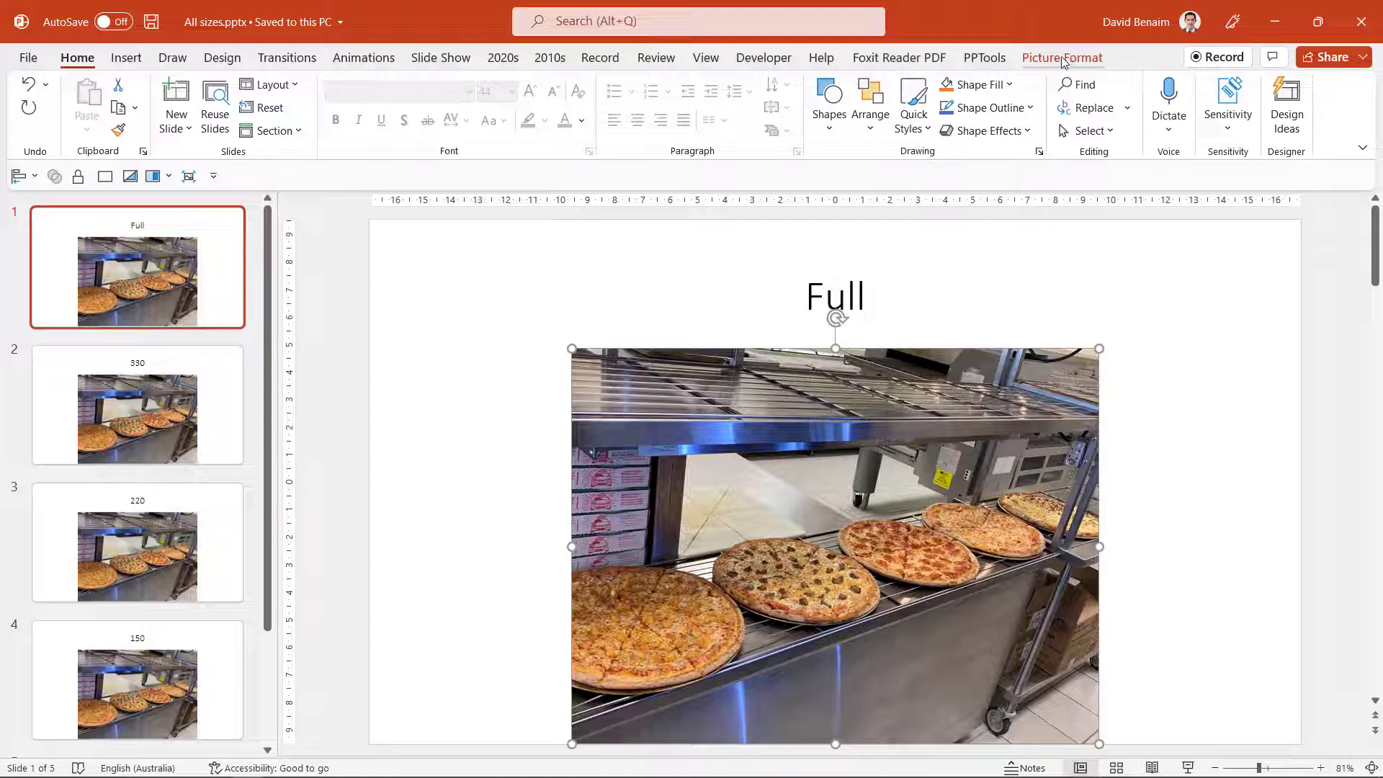
click(189, 176)
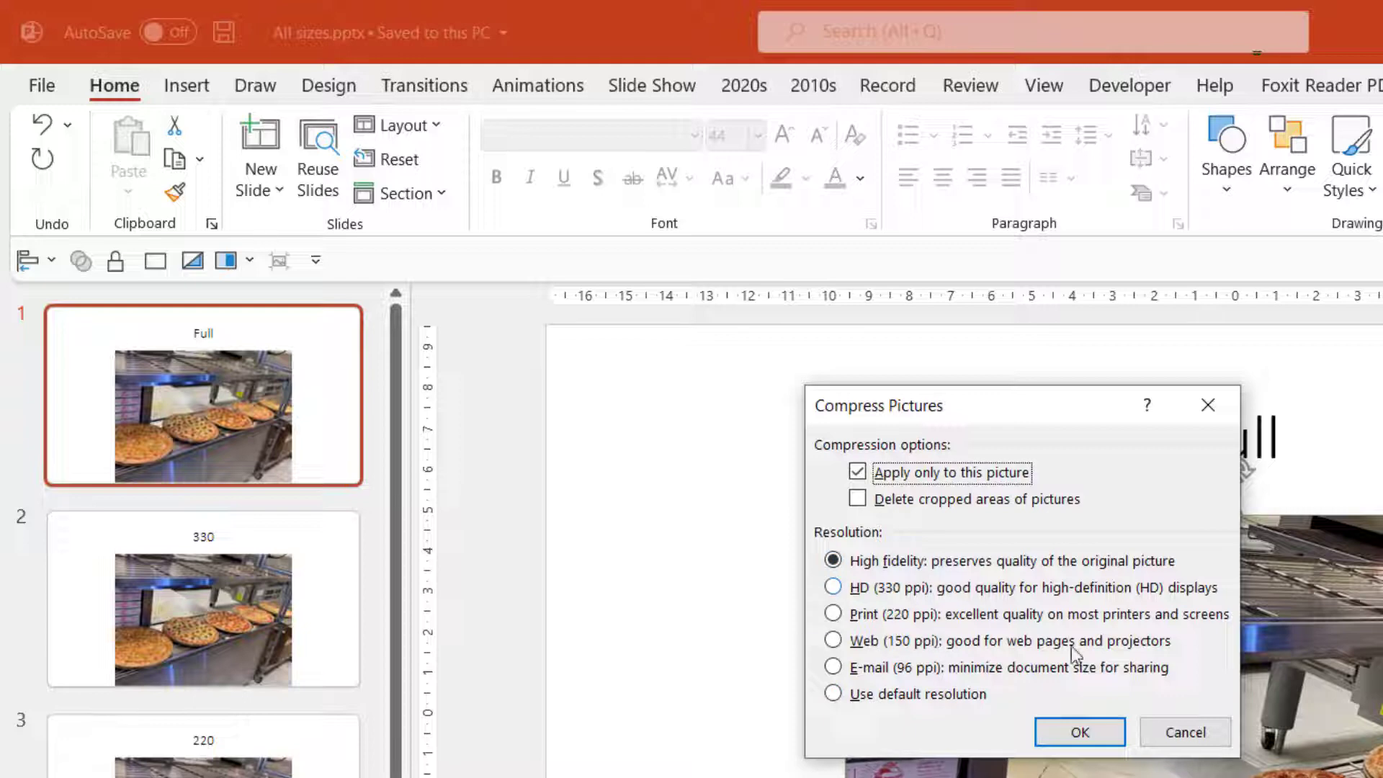
click(1195, 731)
click(747, 690)
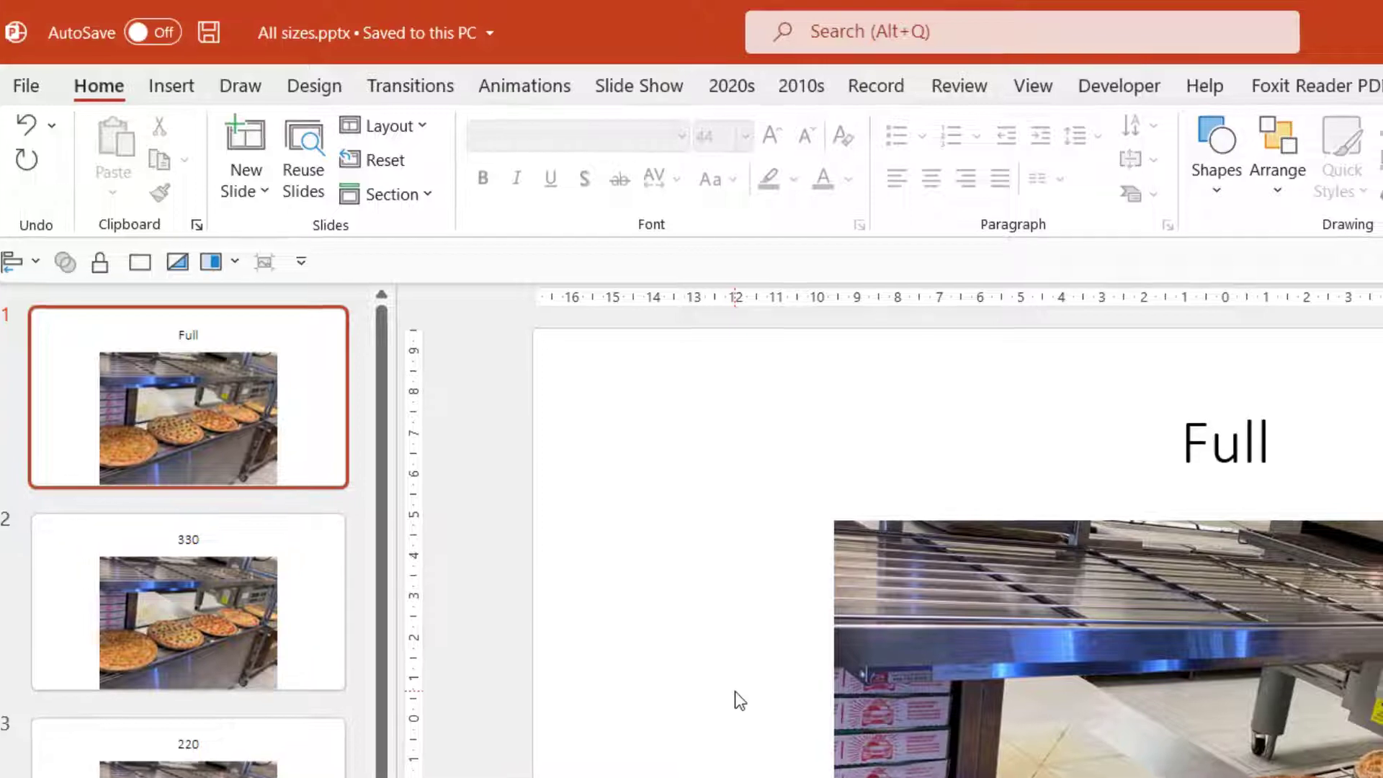
- Compare the sizes of 330.pptx and 150.pptx in the Just 1 pic folder
key(alt+Tab)
click(717, 504)
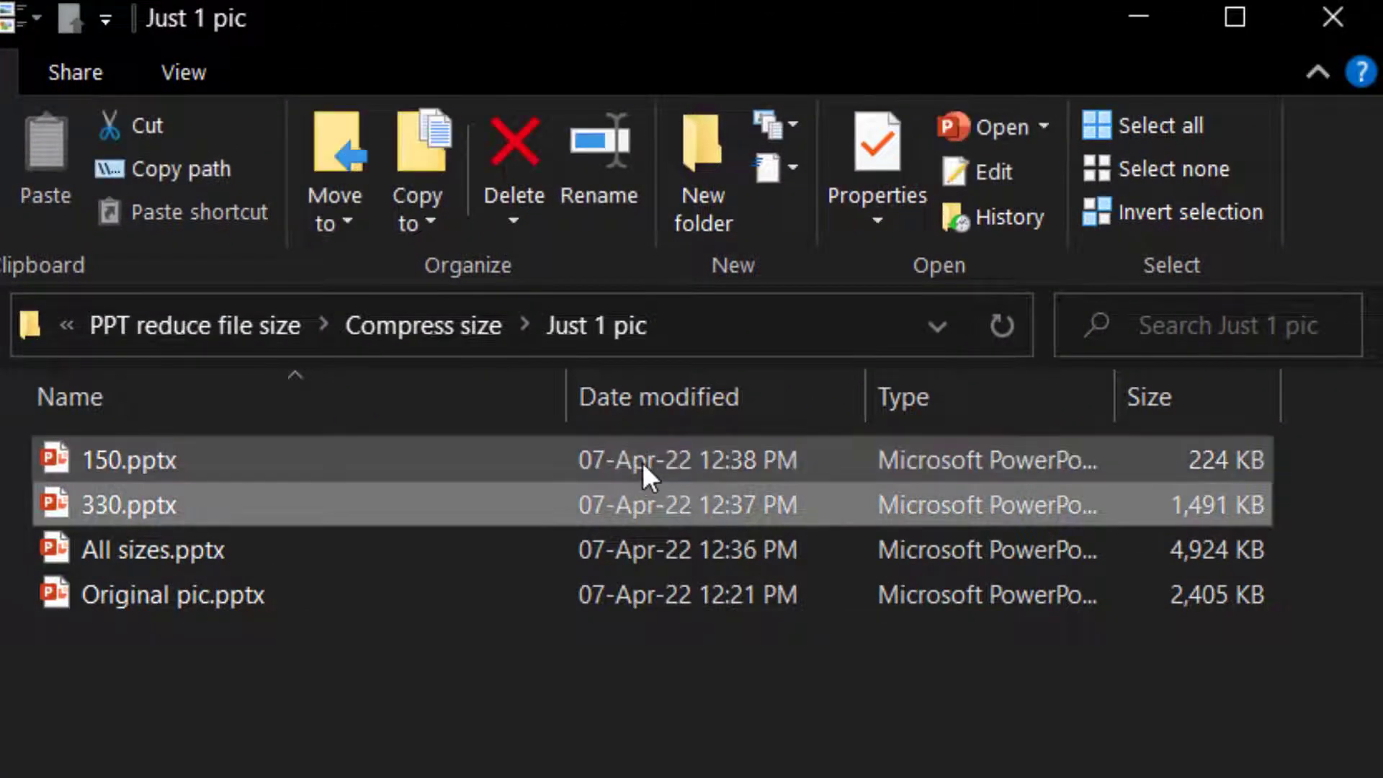
click(704, 465)
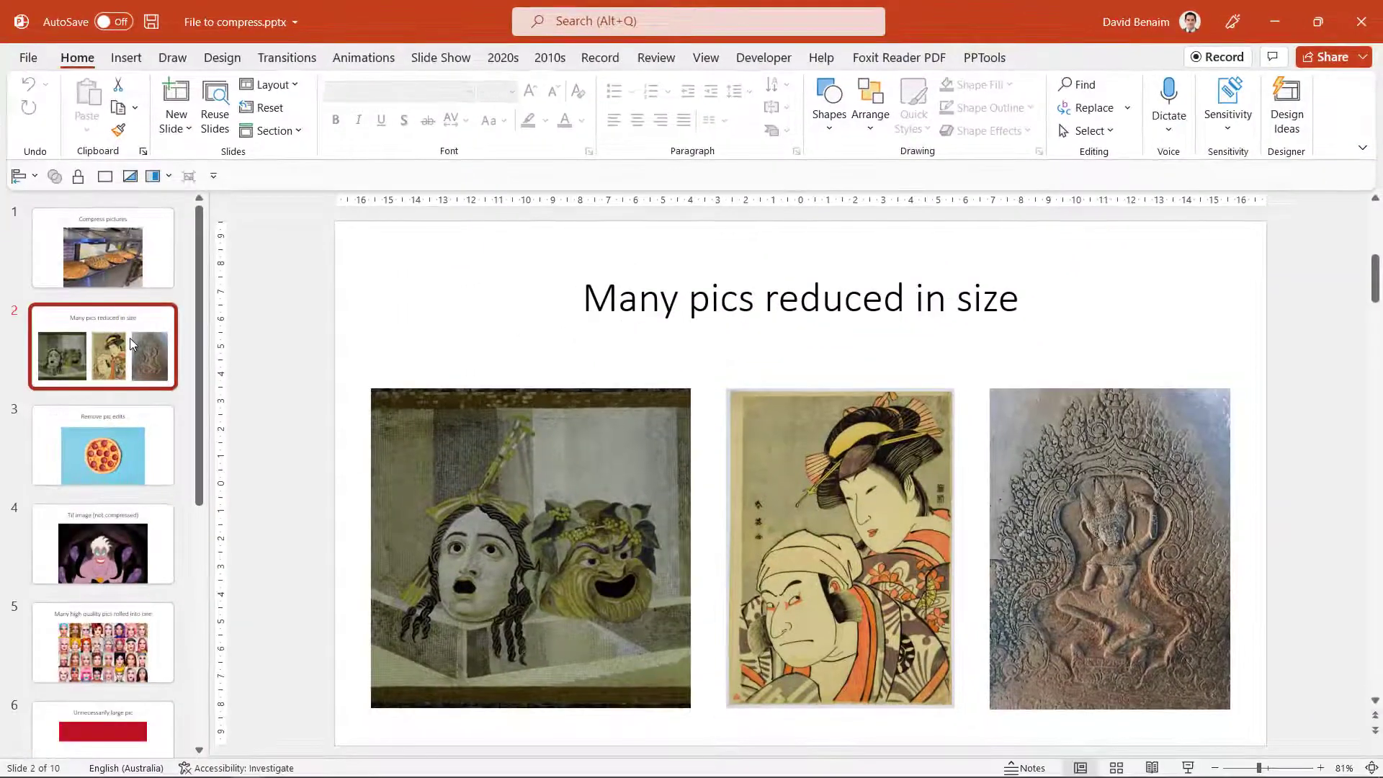
key(Down)
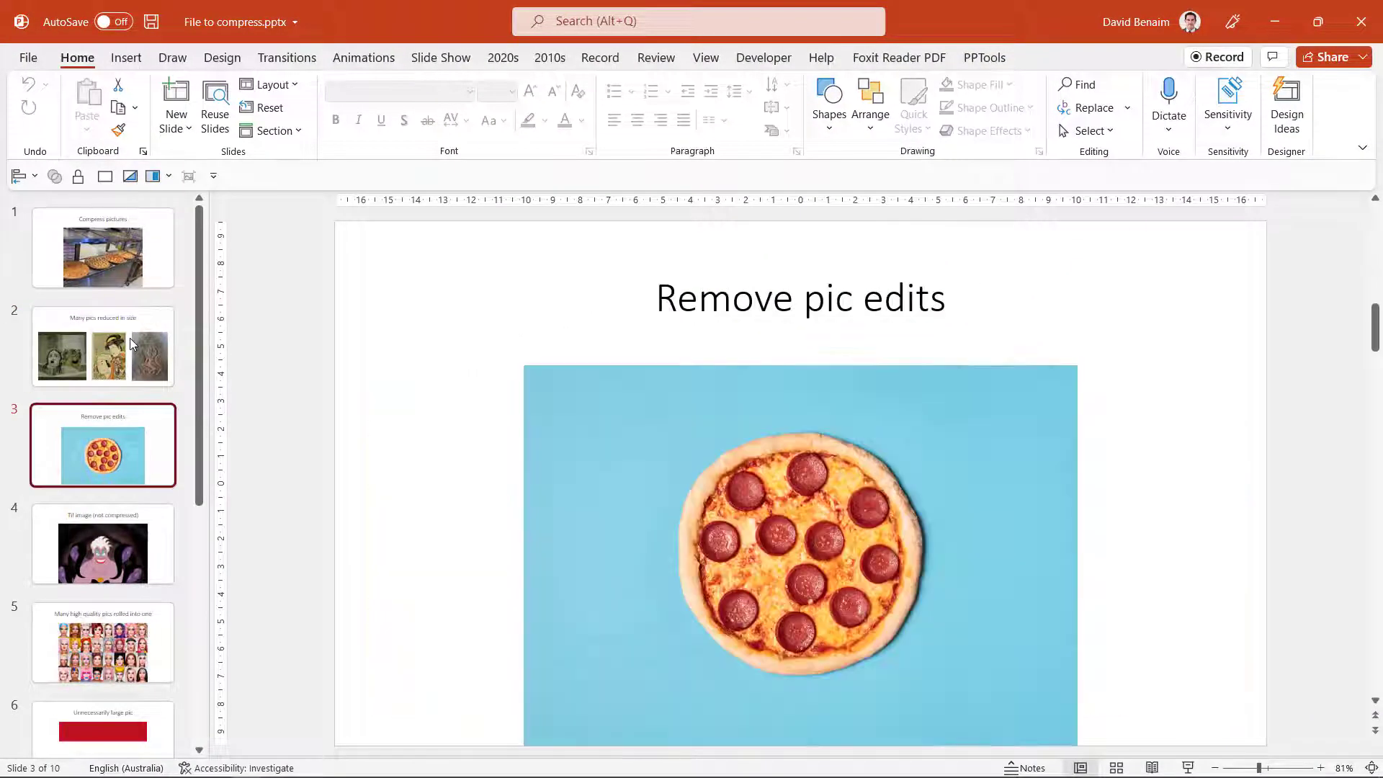
click(130, 339)
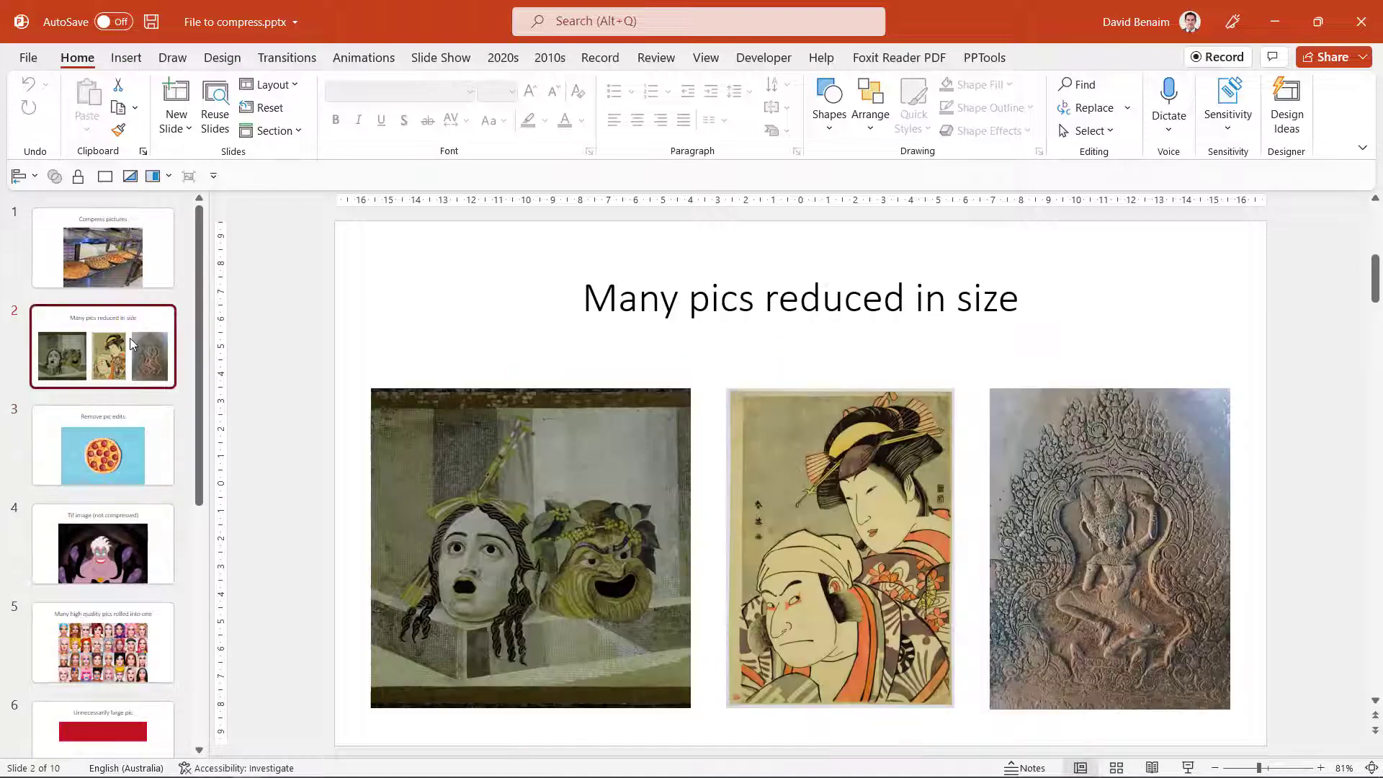
click(497, 493)
scroll(892, 388, down, 5)
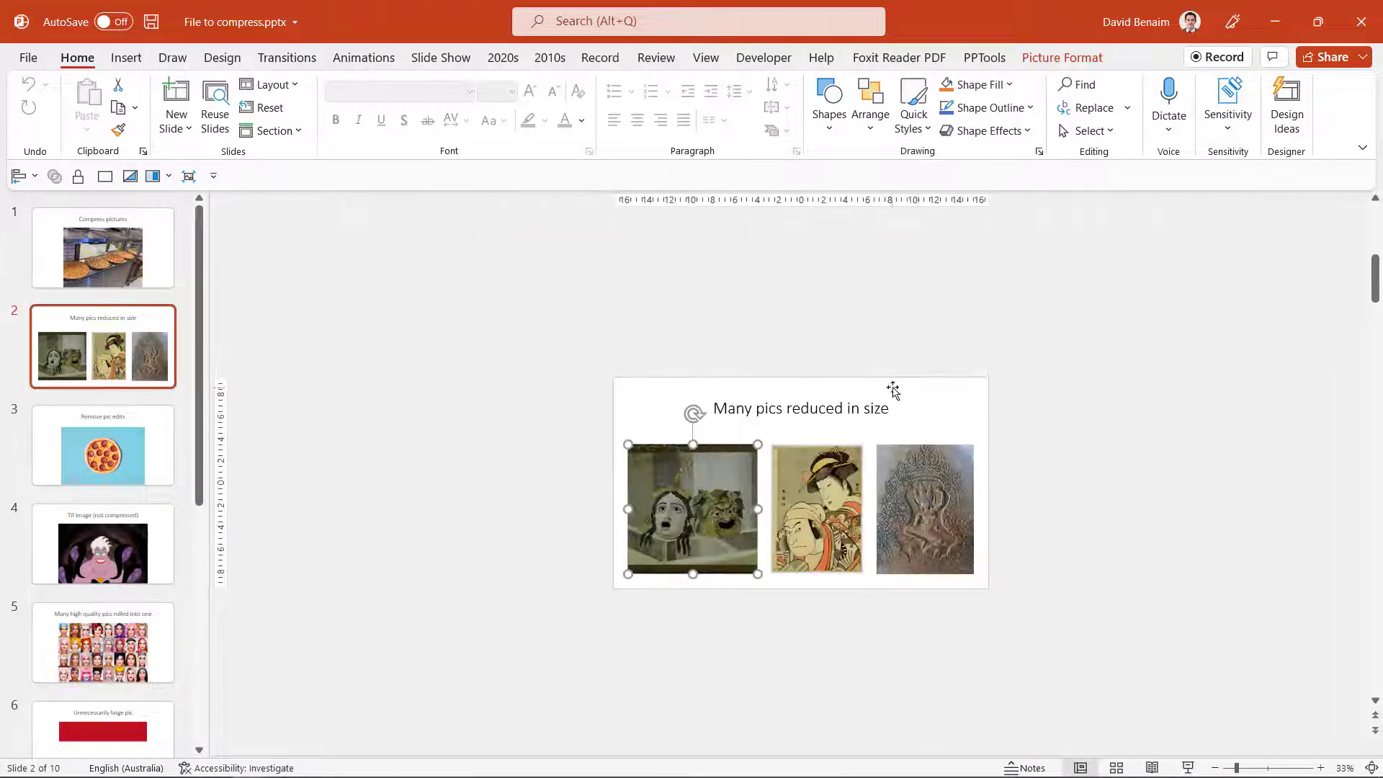
click(1072, 60)
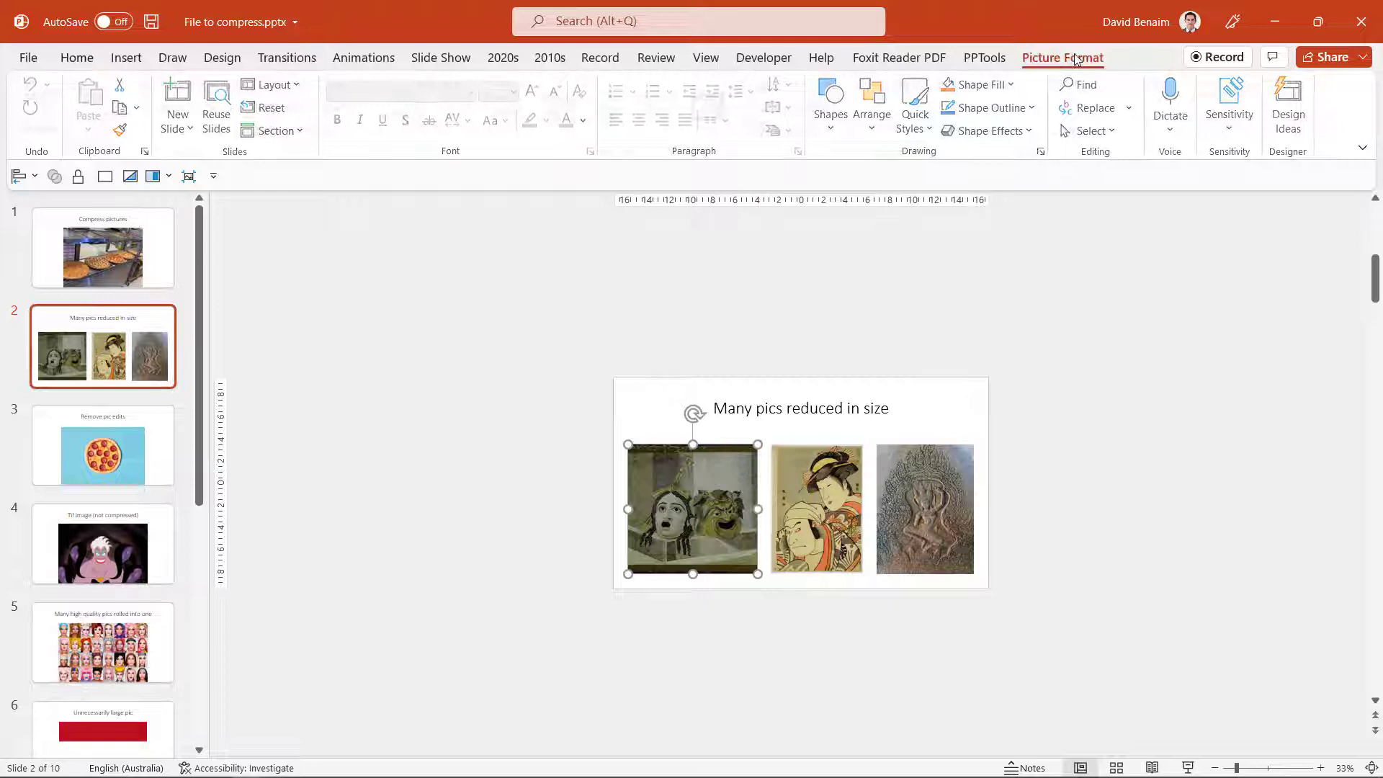
click(354, 131)
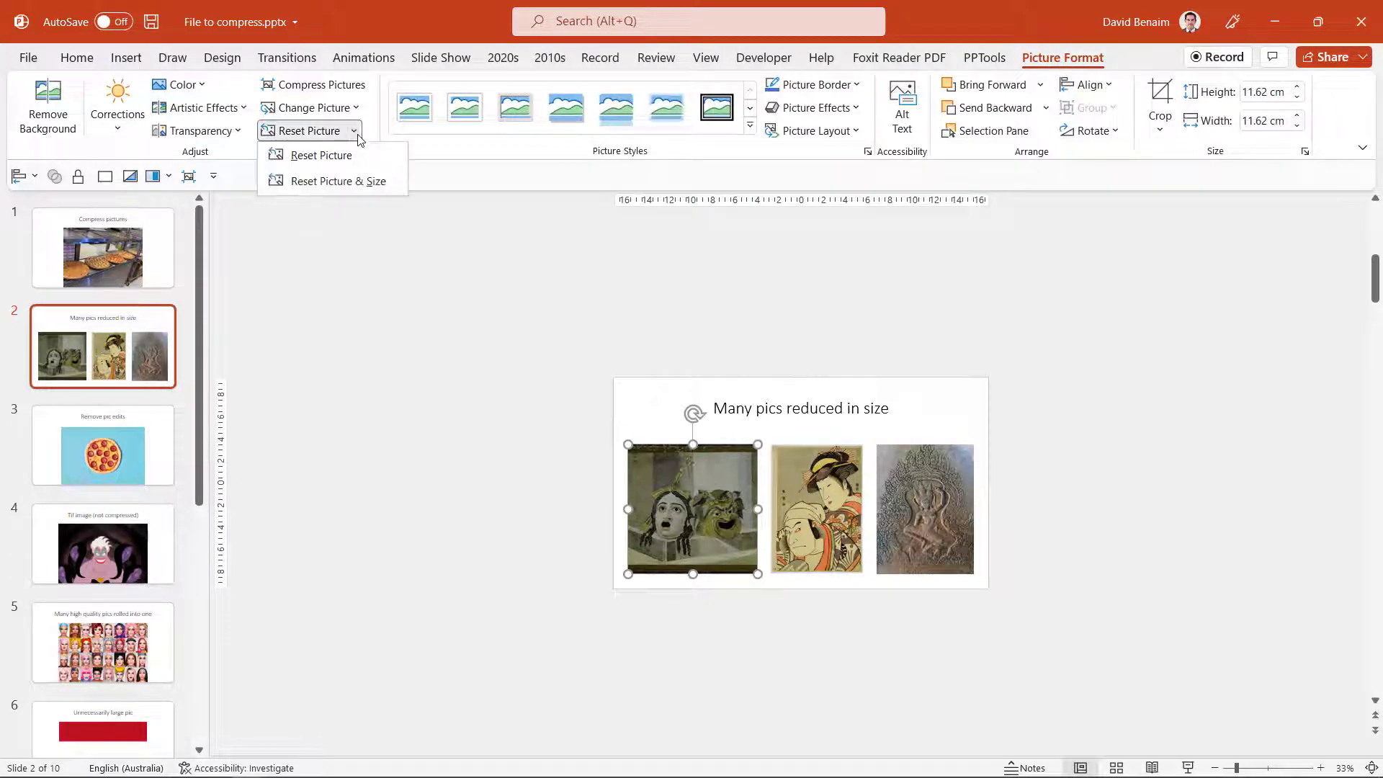
click(360, 180)
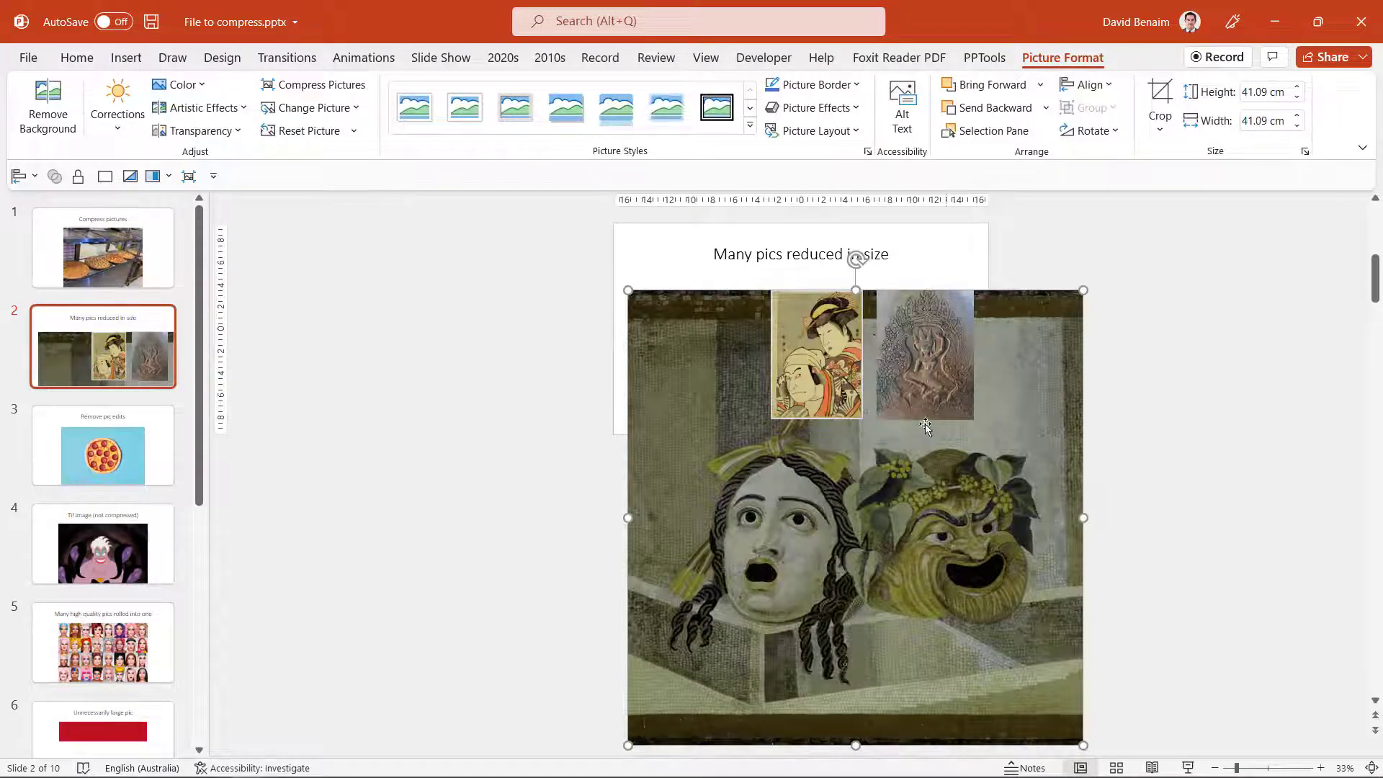
key(ctrl+z)
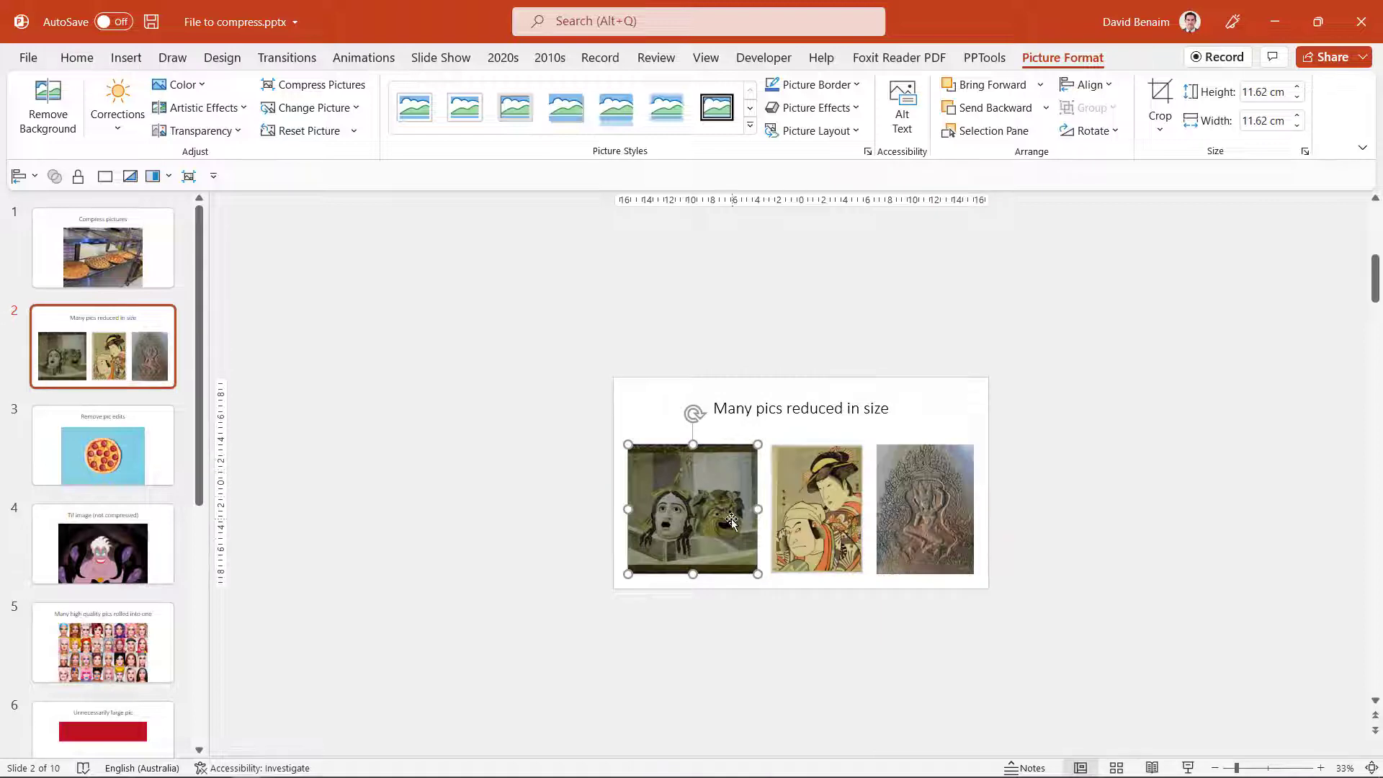
right_click(733, 515)
click(815, 483)
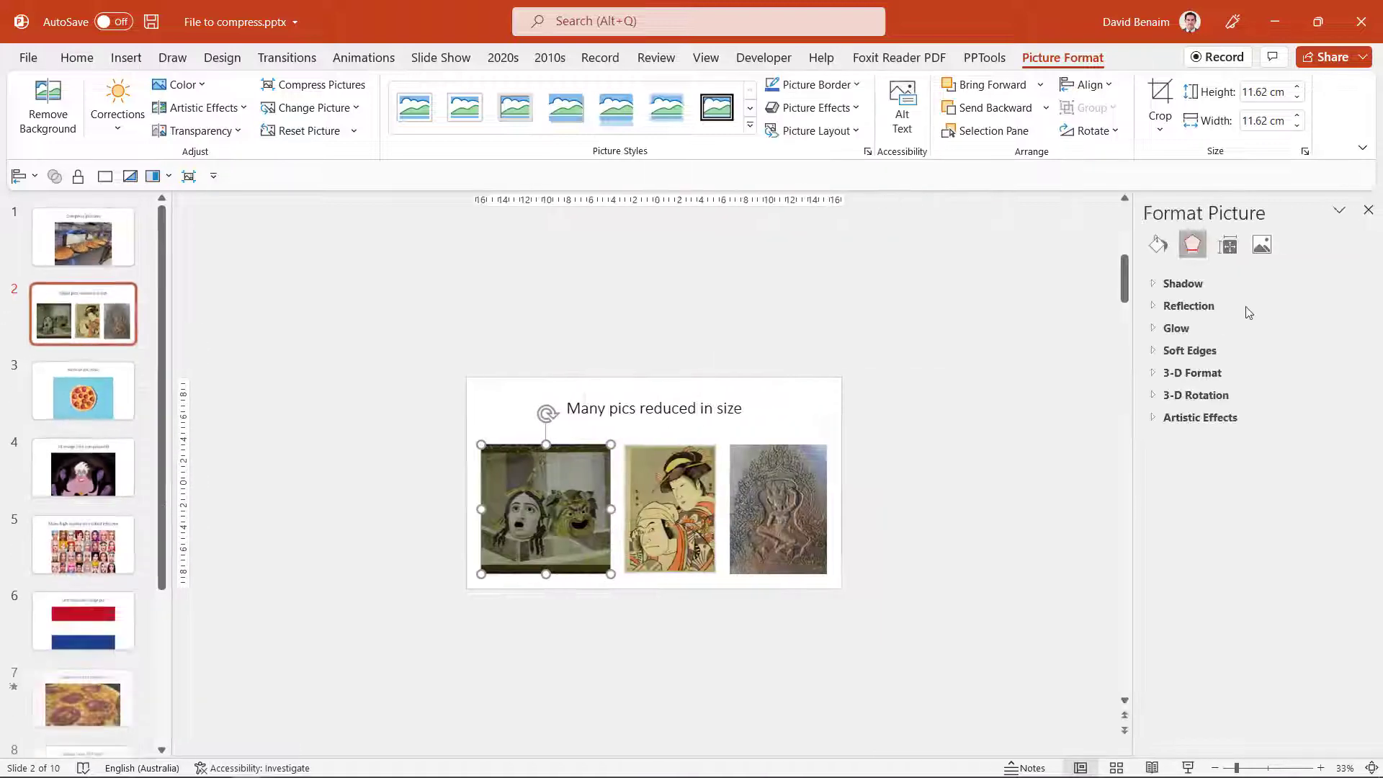
click(1219, 247)
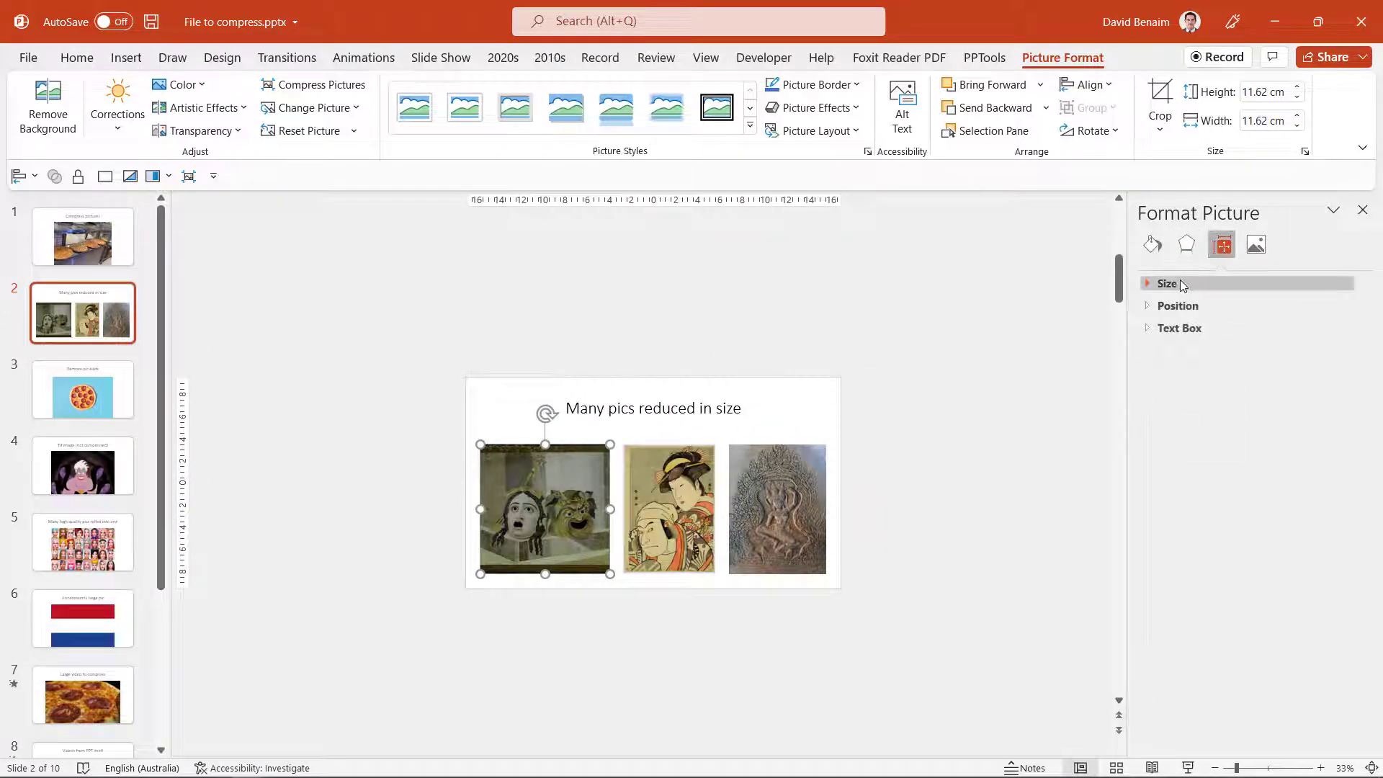
click(1179, 284)
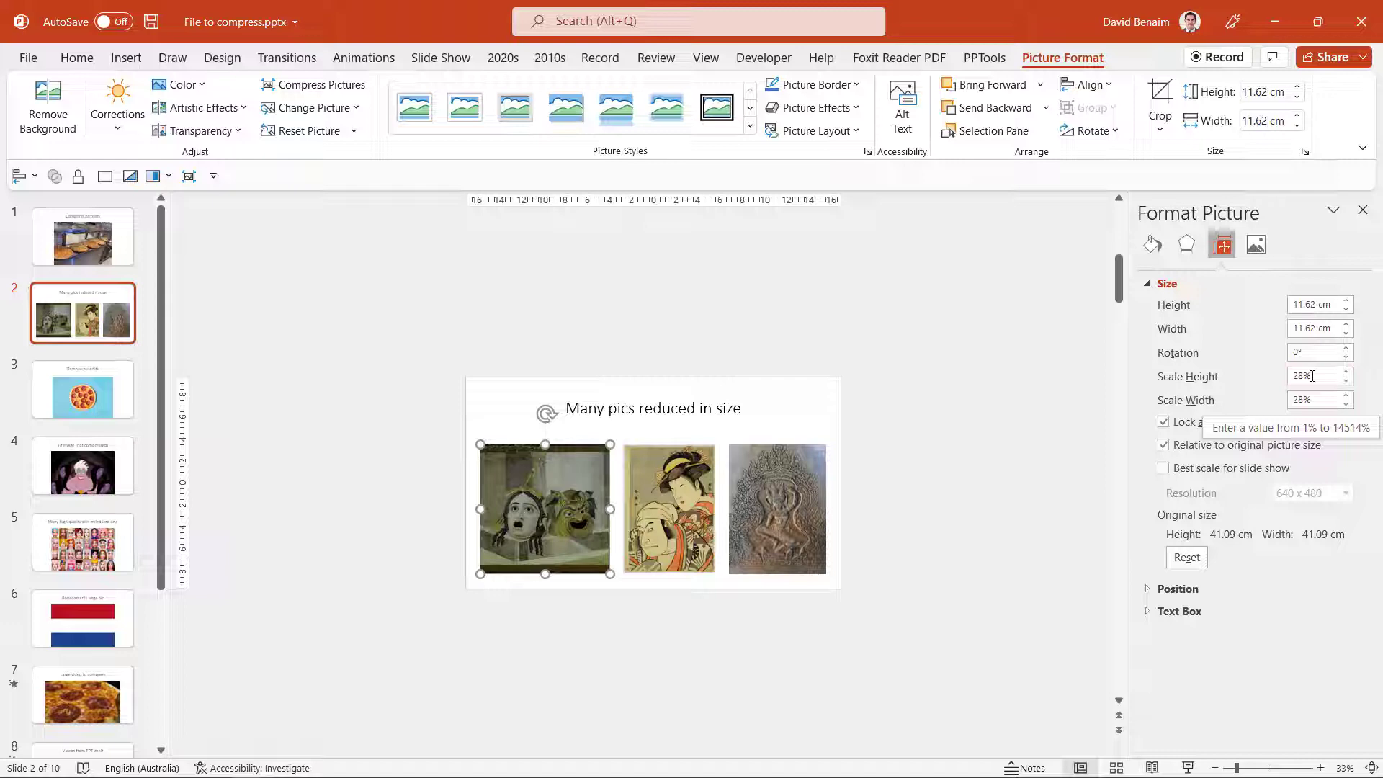
click(1070, 323)
click(1362, 213)
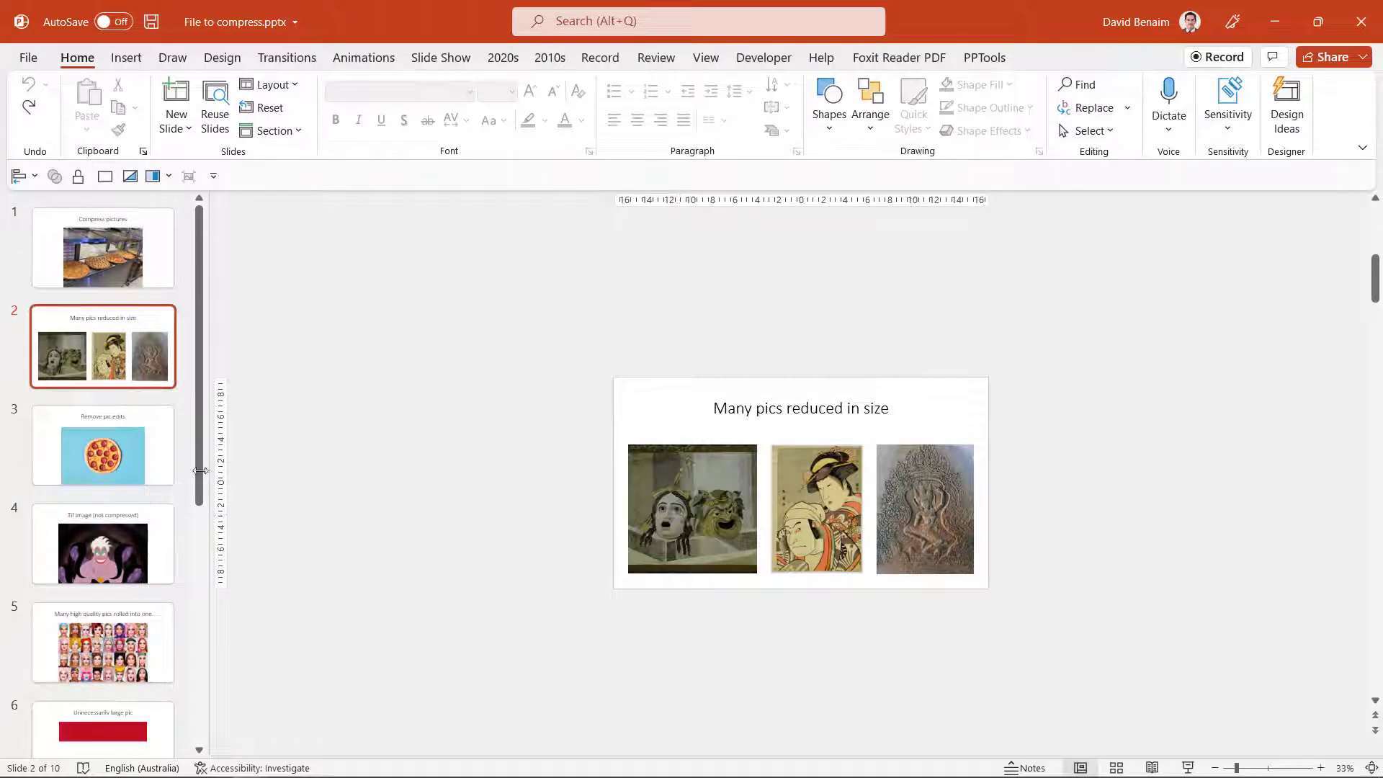
- Go to the 'Tif image (not compressed)' slide and select its title
click(103, 544)
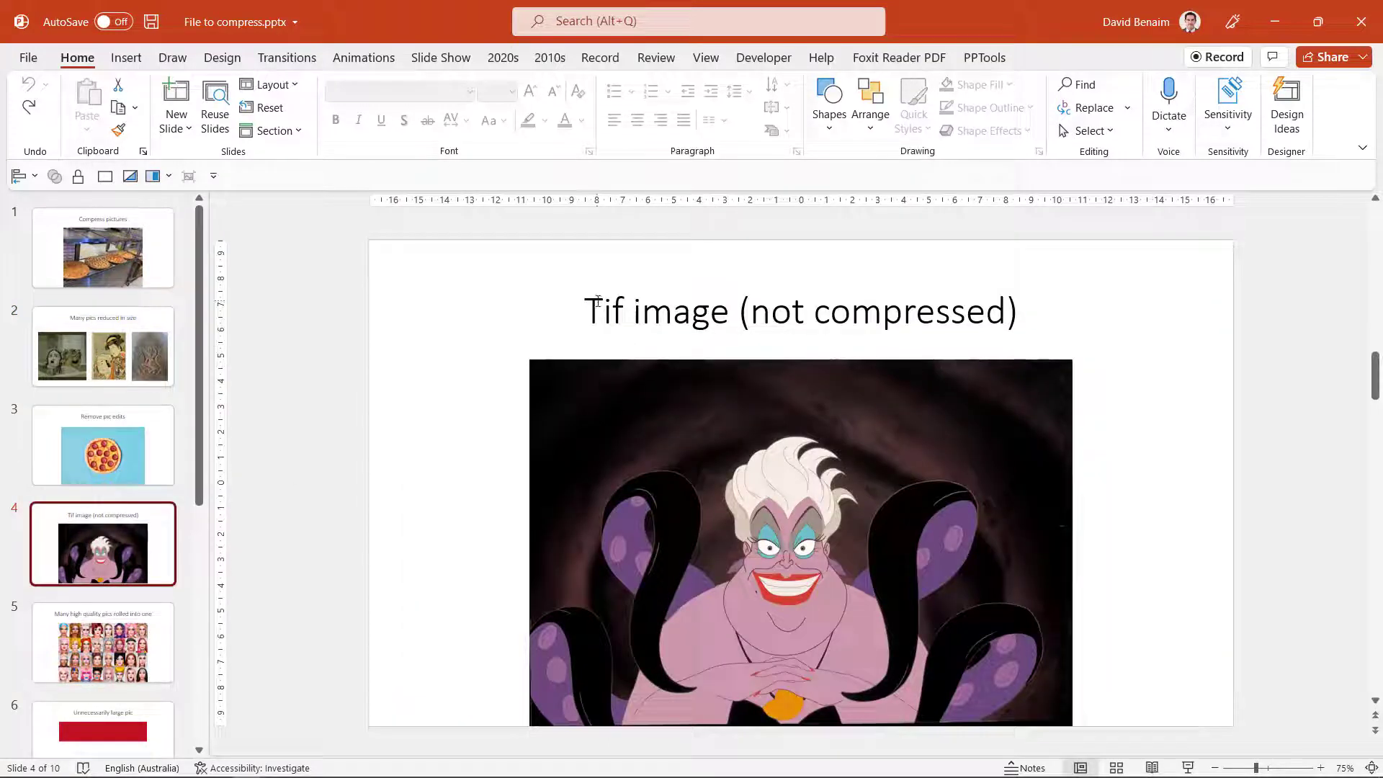
drag(590, 300, 1023, 312)
click(1176, 487)
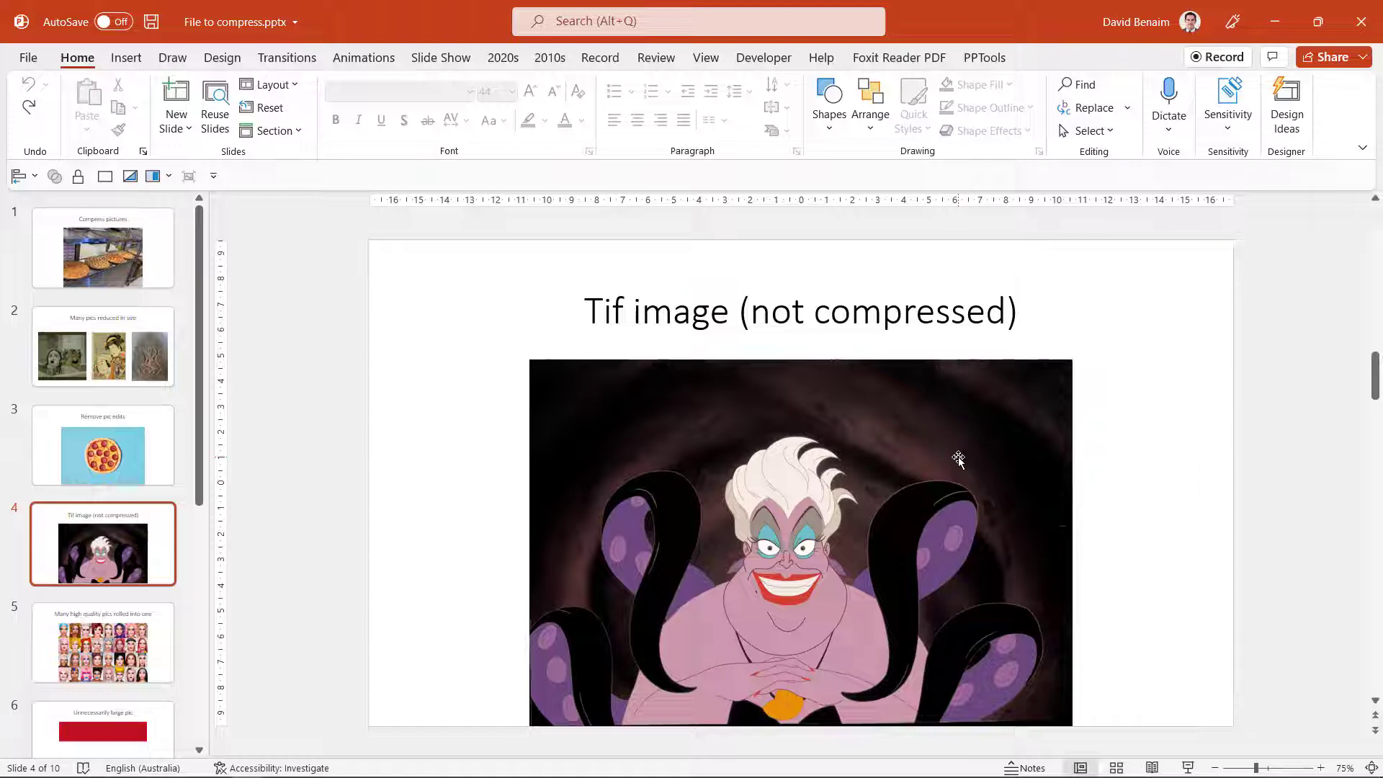
- Crop the TIF picture from the top-right and bottom-left to a narrow portrait of the face
click(836, 497)
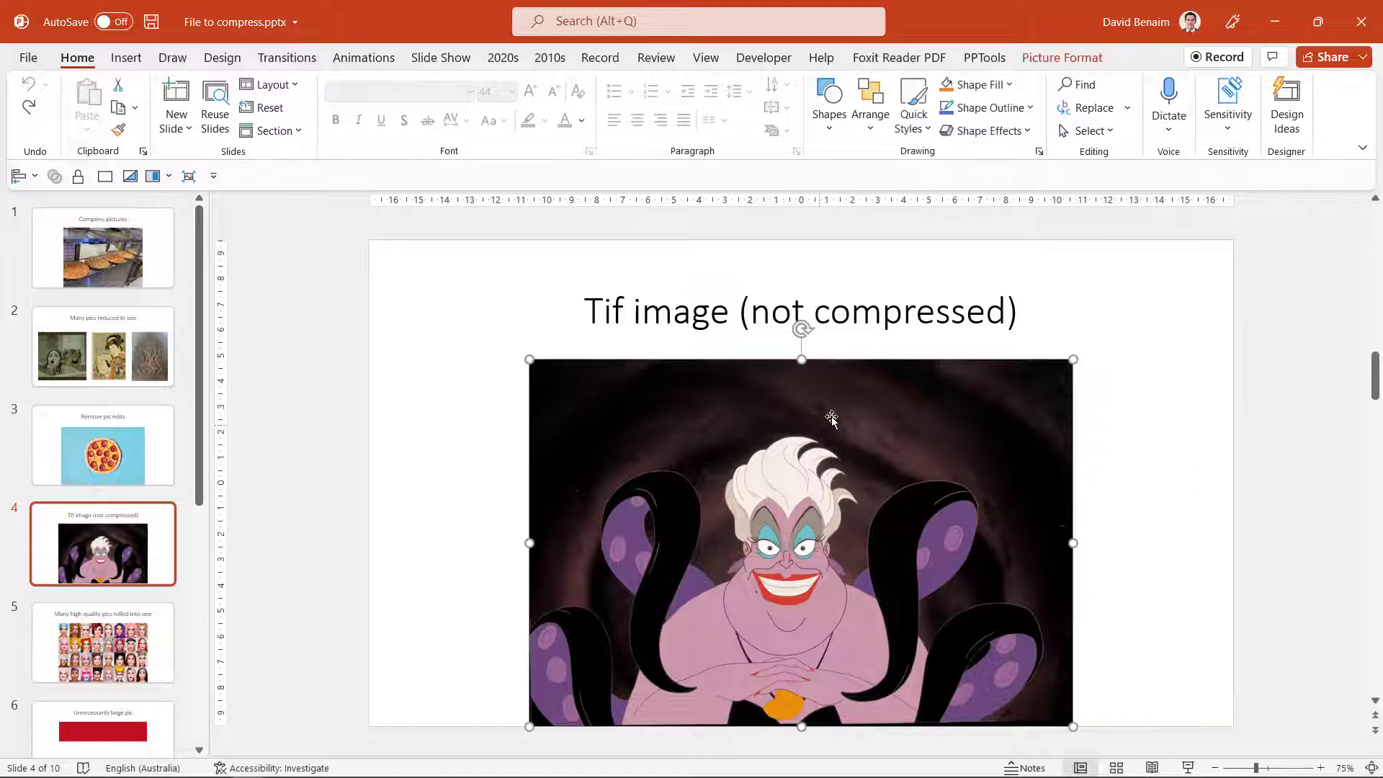
click(1062, 58)
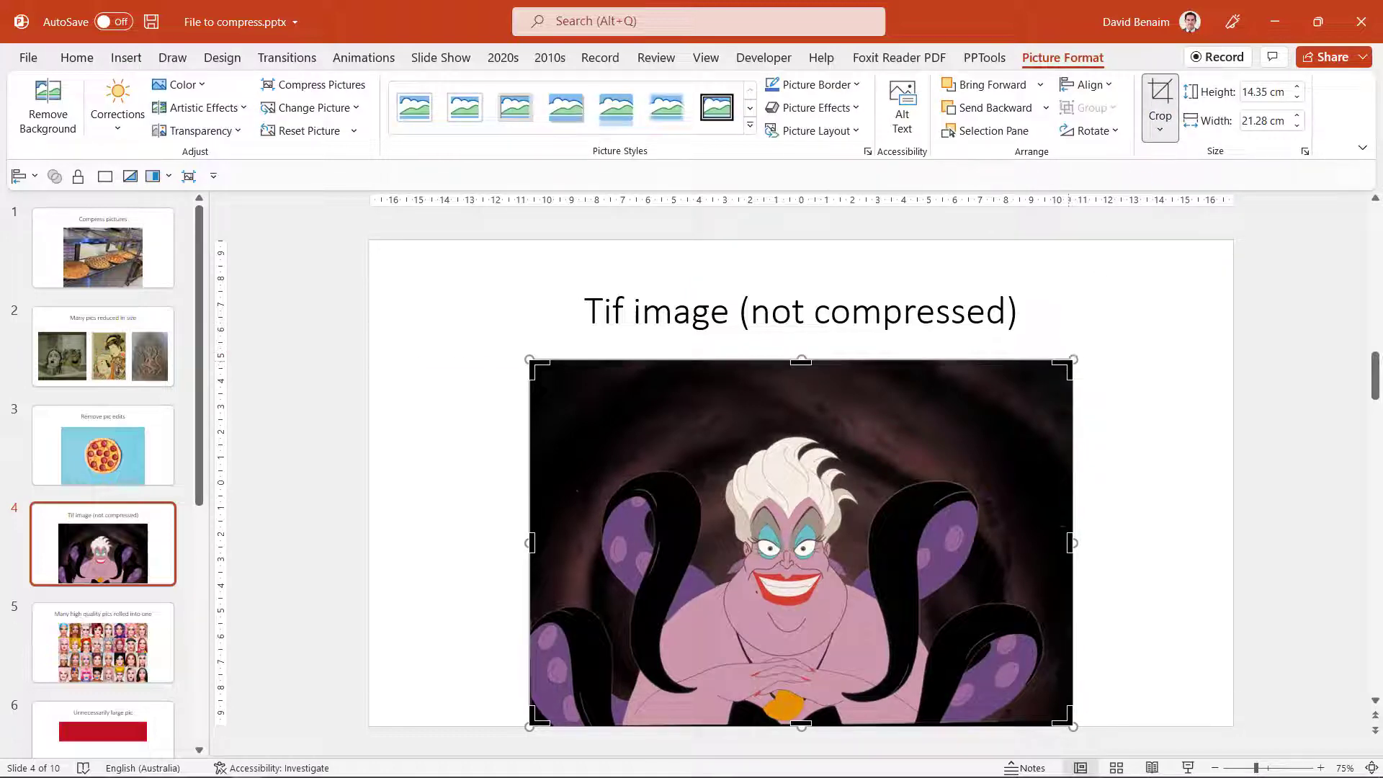
drag(1070, 362, 862, 424)
drag(535, 720, 717, 657)
click(1088, 407)
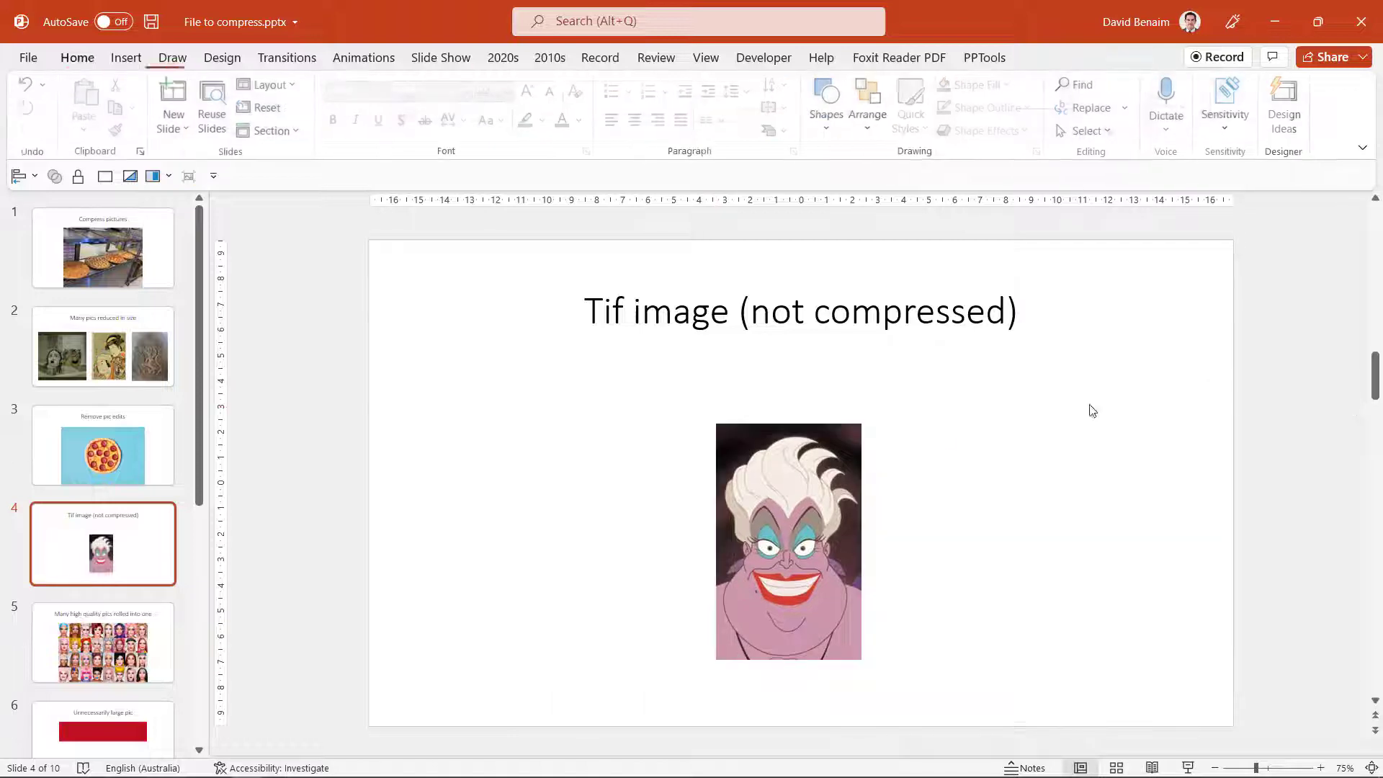
- Compress only the cropped TIF picture at default resolution, deleting its cropped areas
click(789, 504)
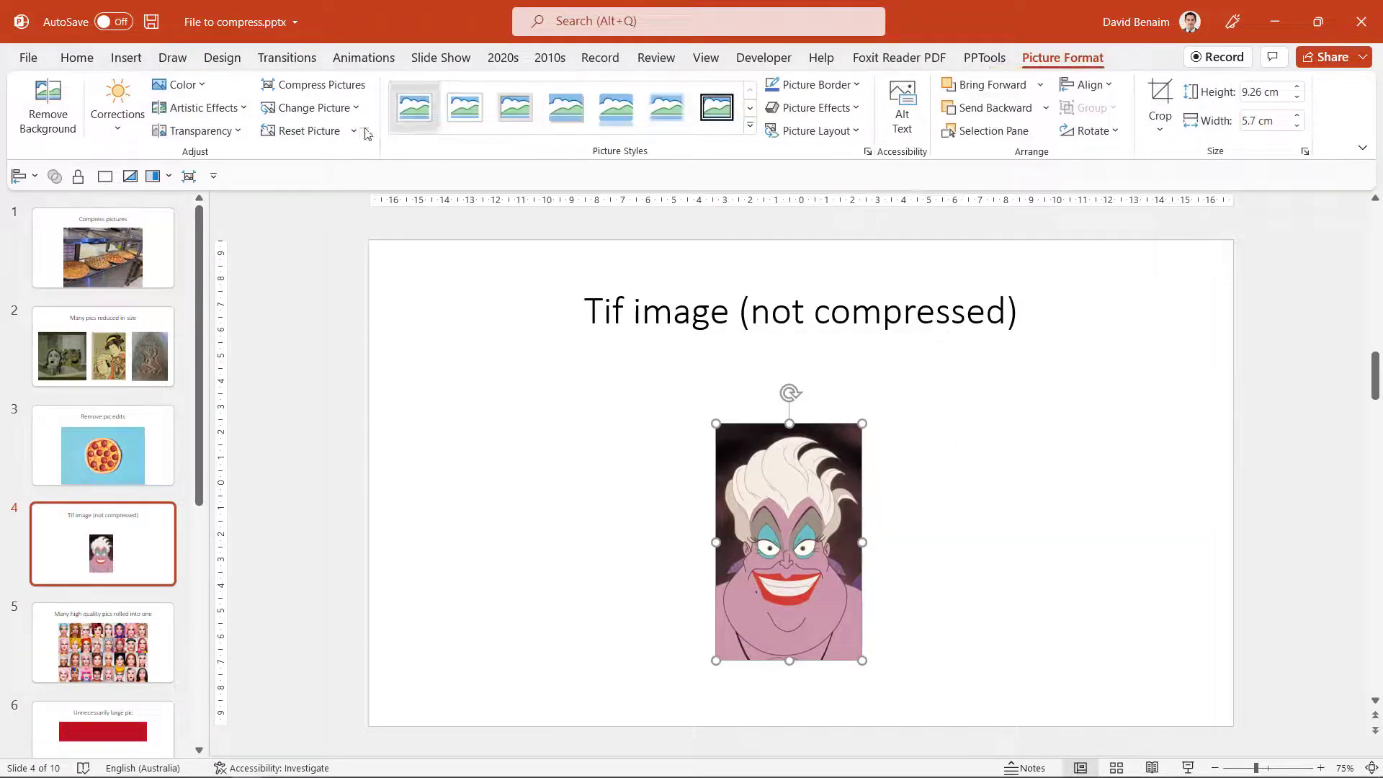
click(188, 176)
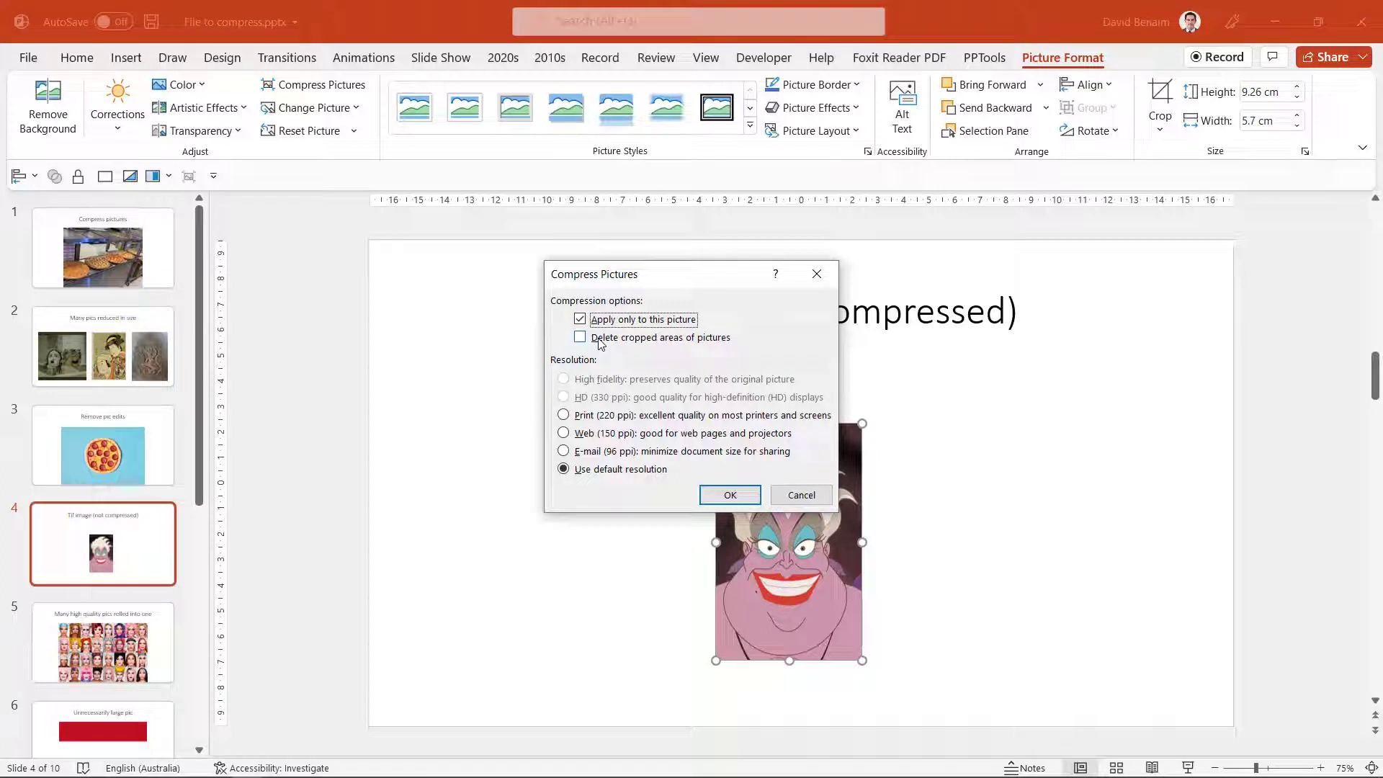
click(597, 341)
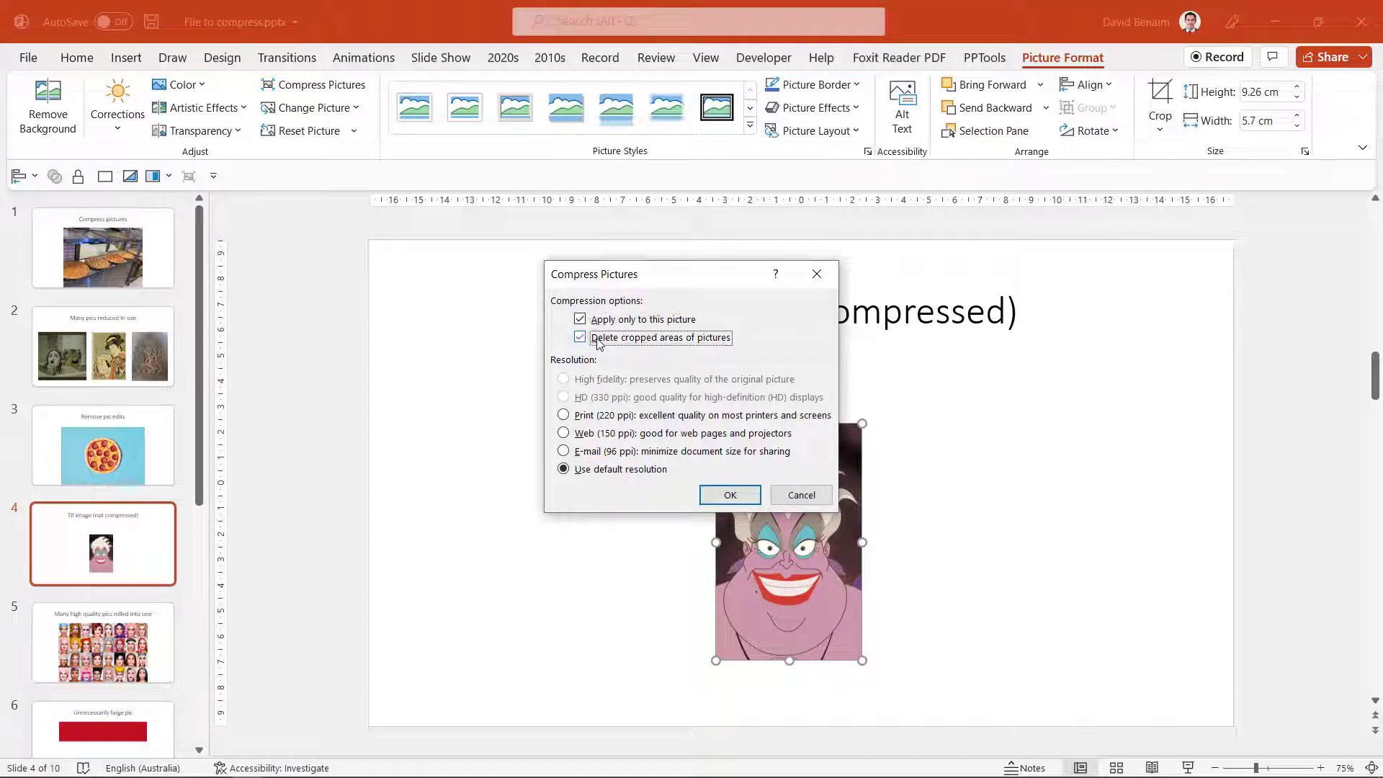
click(729, 497)
click(559, 490)
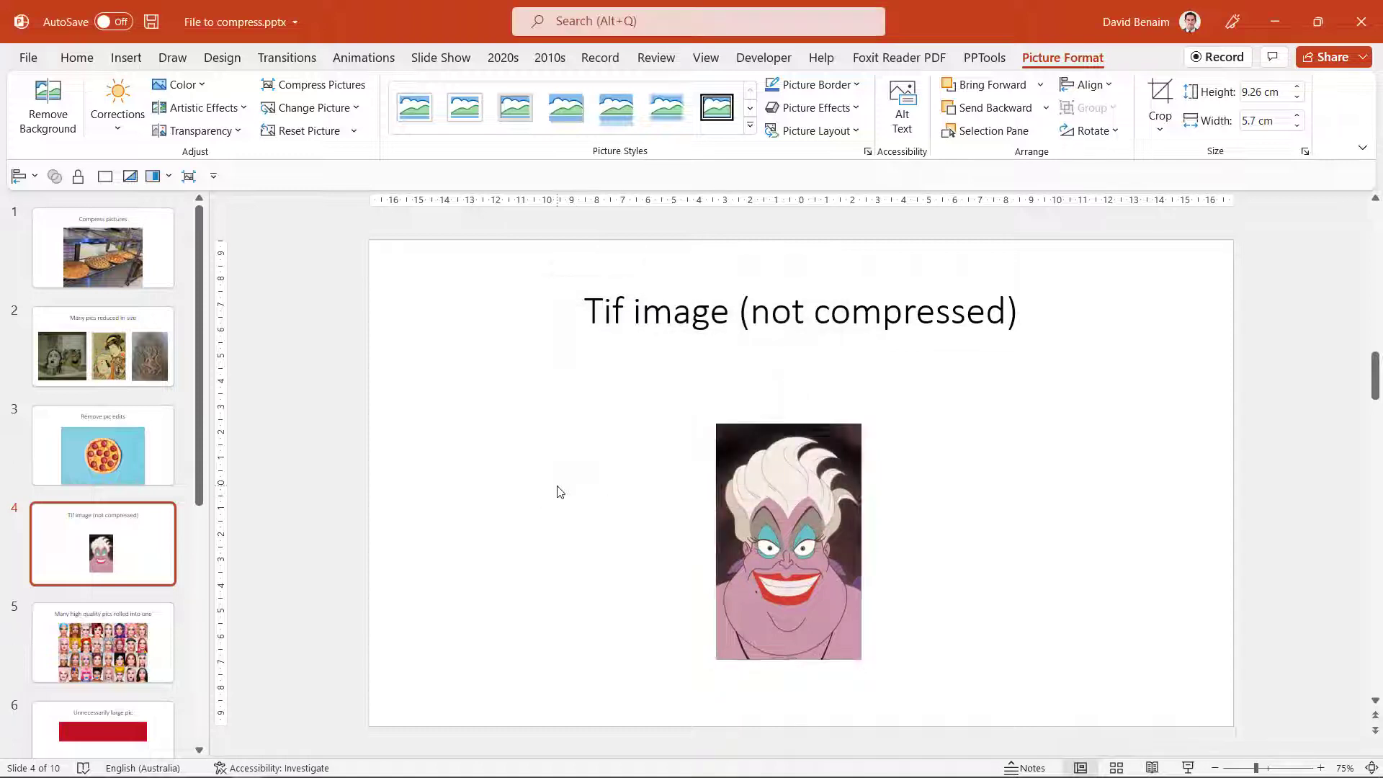
- Save the deck as Just the face.pptx
key(F12)
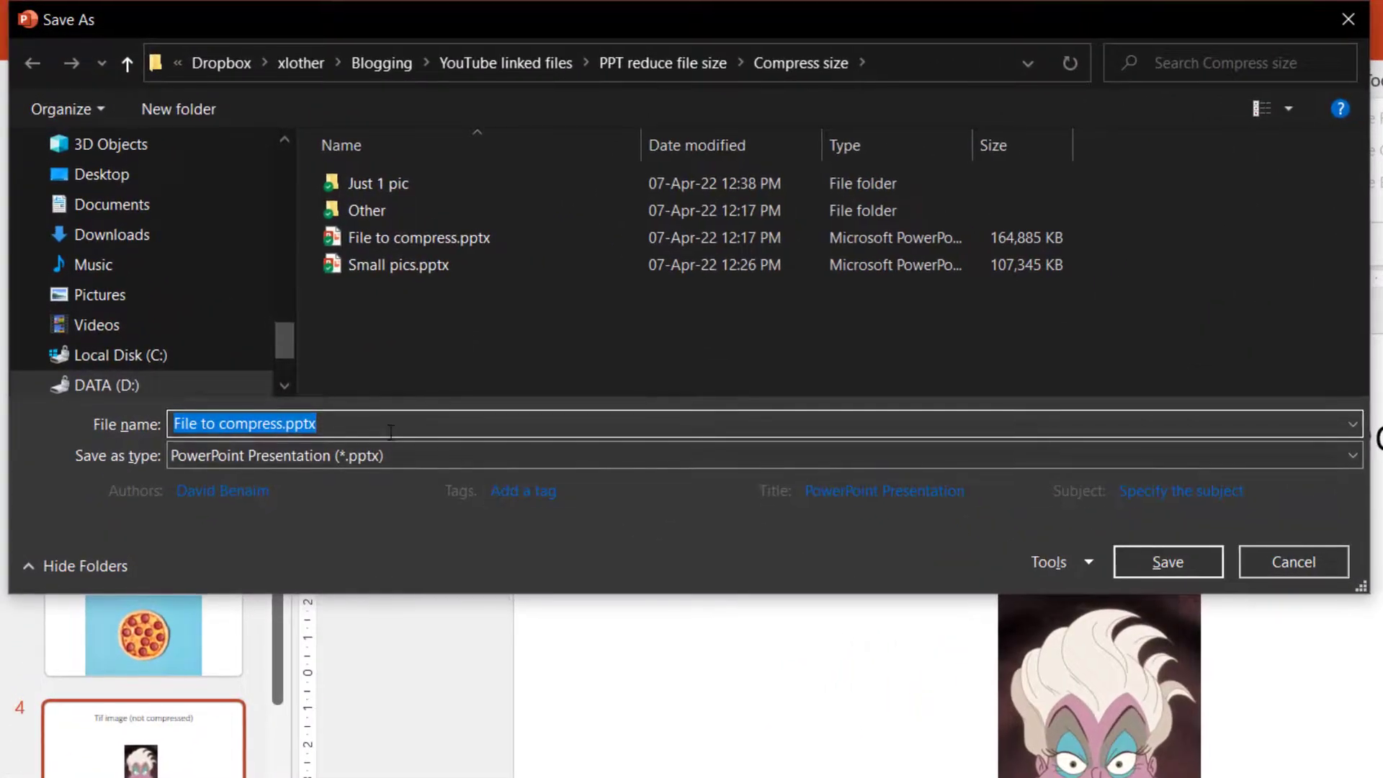
text(Just the face)
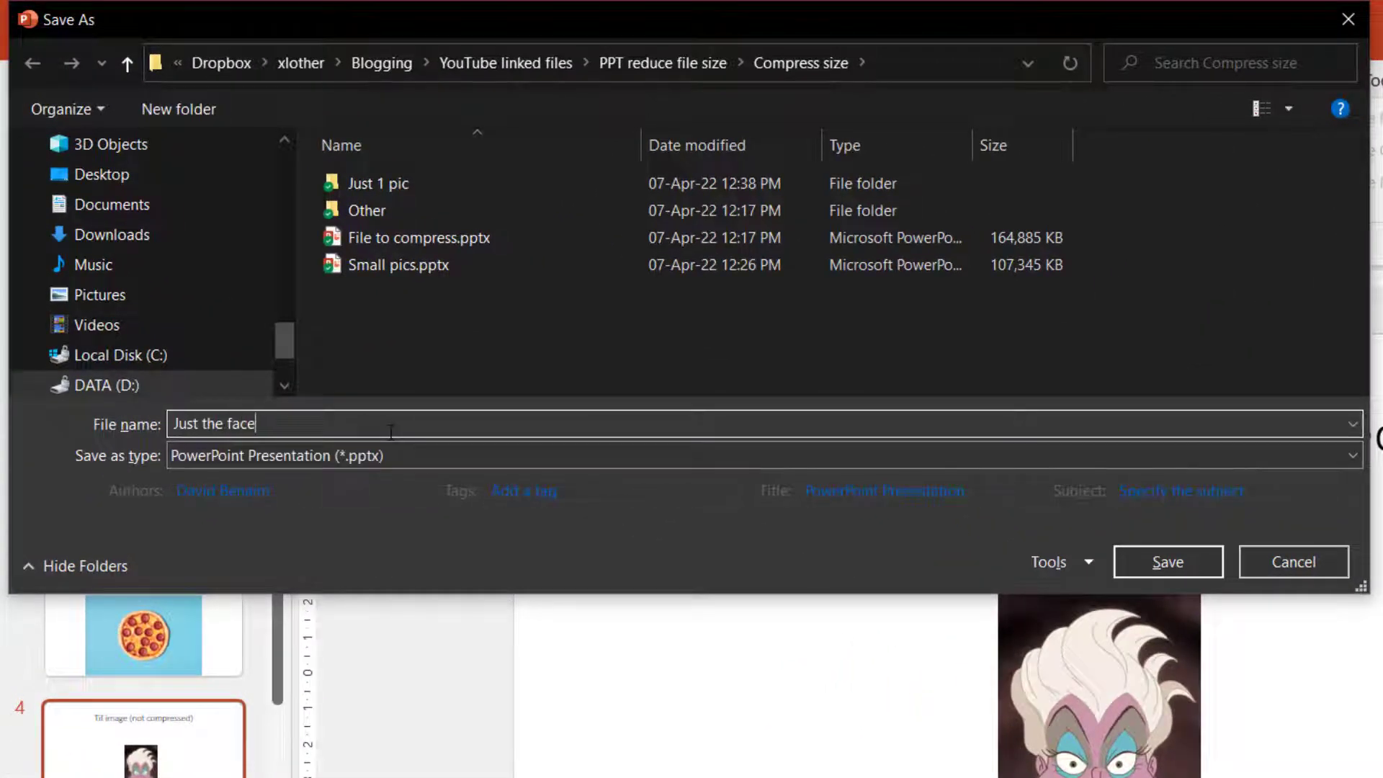
key(Return)
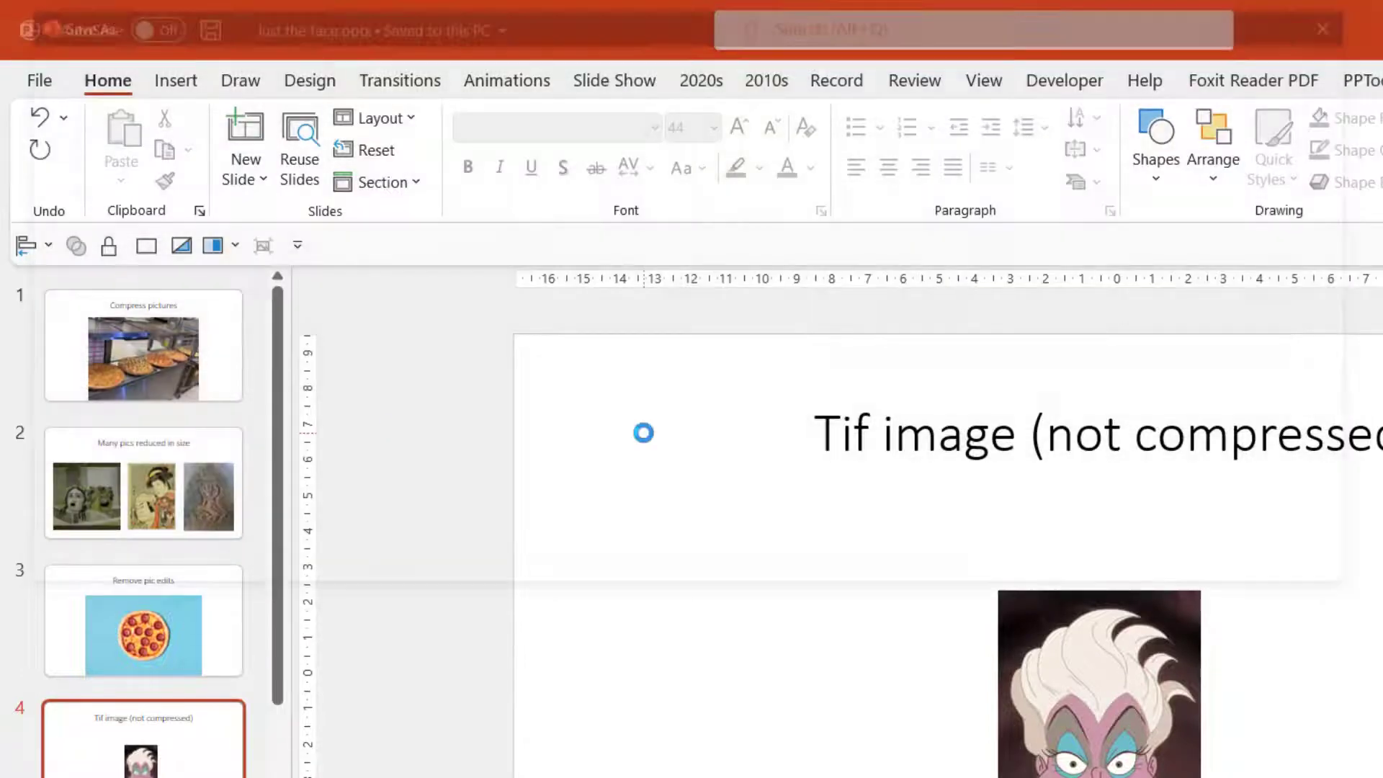
- Confirm Just the face.pptx is 157,466 KB versus the original's 164,885 KB
key(F12)
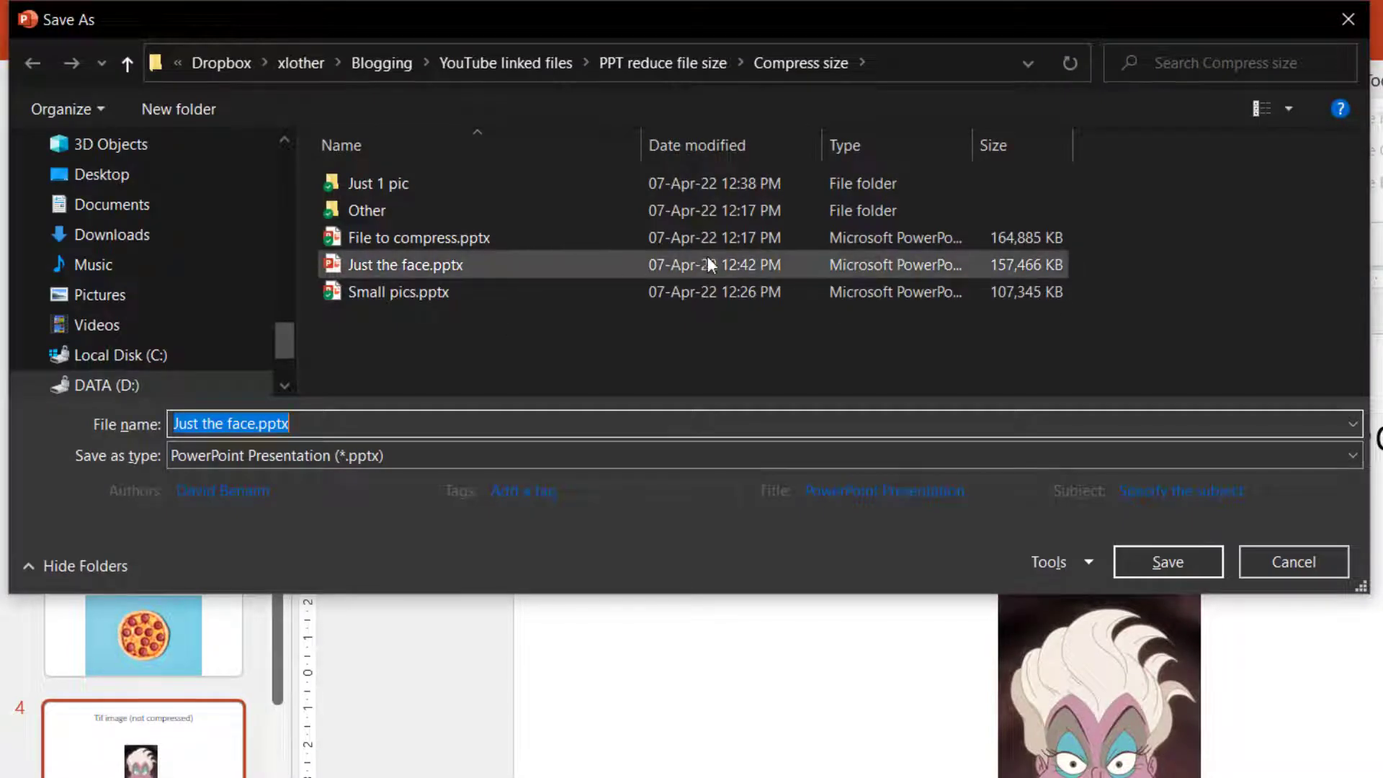
click(999, 262)
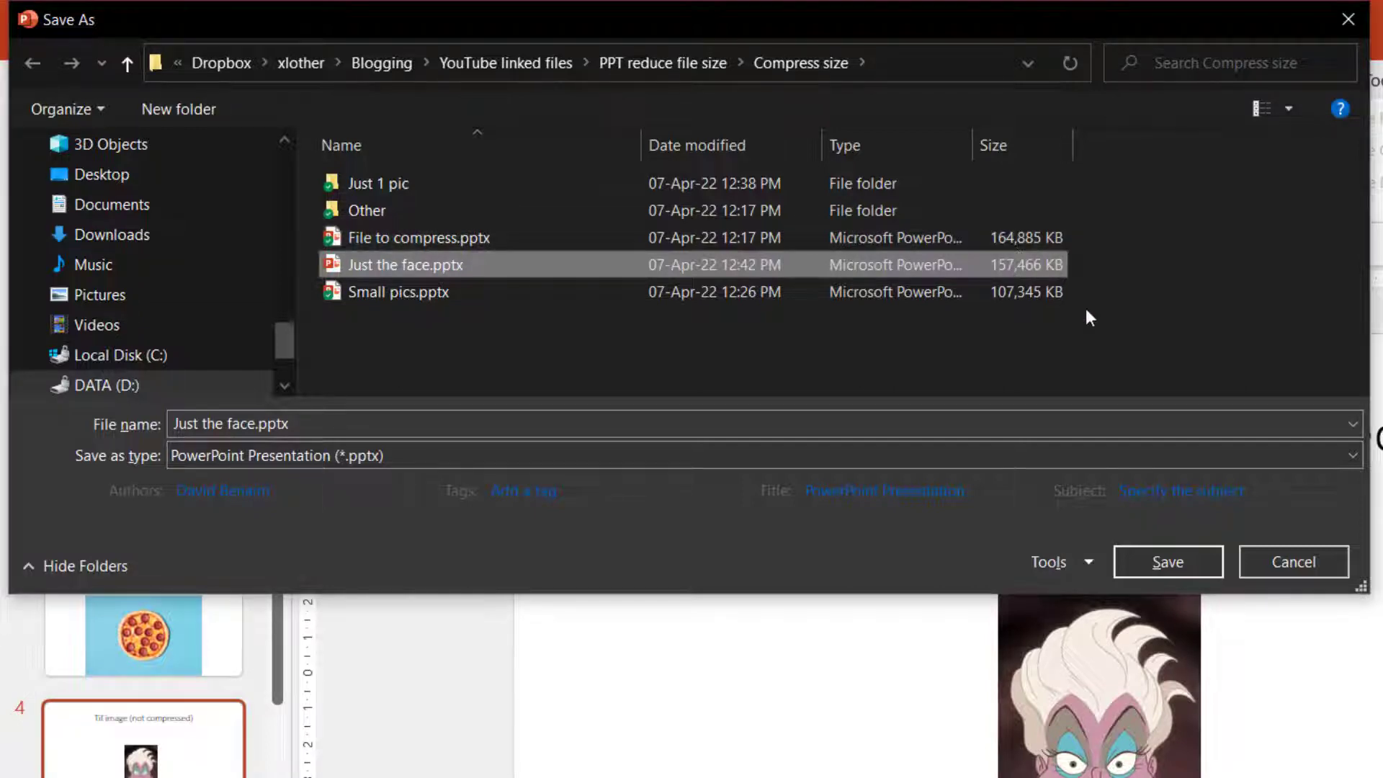
click(1286, 566)
click(1070, 757)
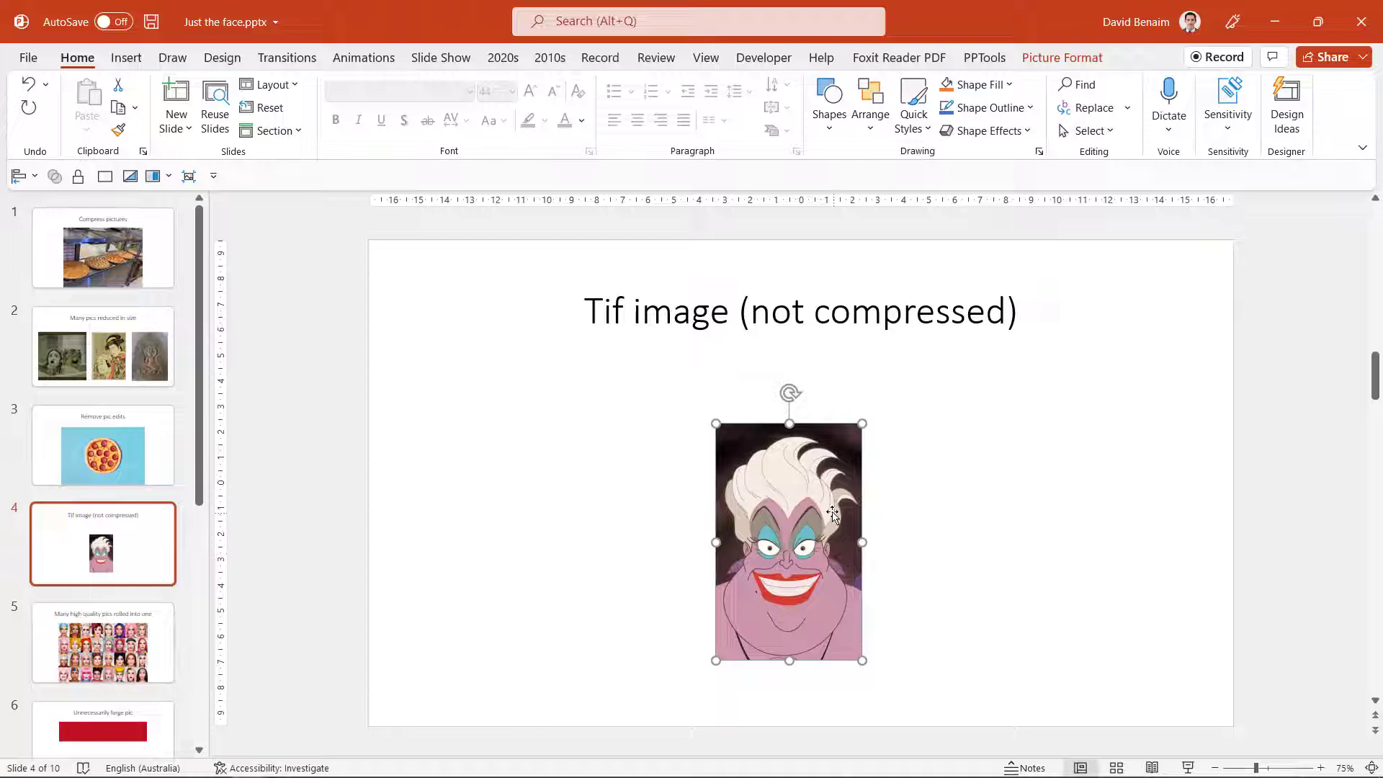
- On slide 3, recolour the pizza picture brown and apply an artistic effect
click(112, 448)
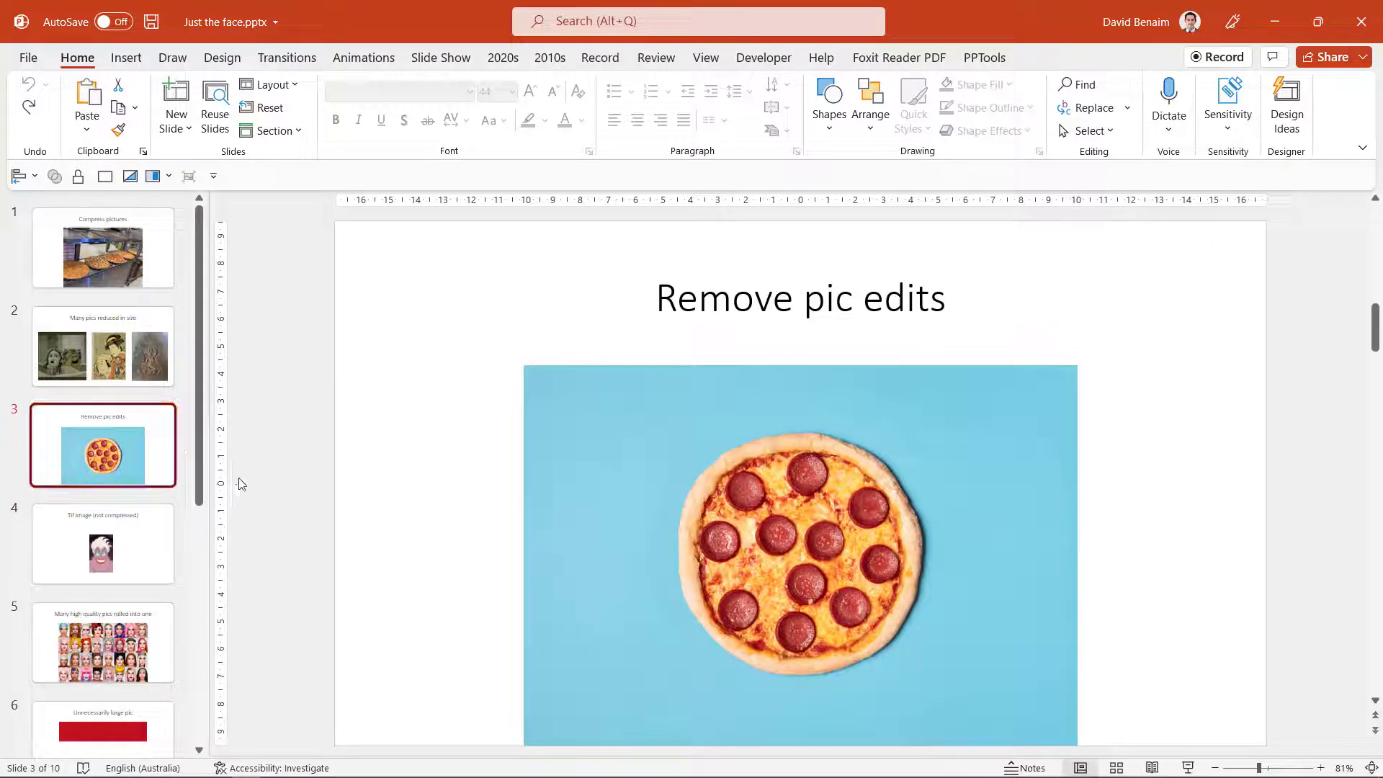
click(556, 443)
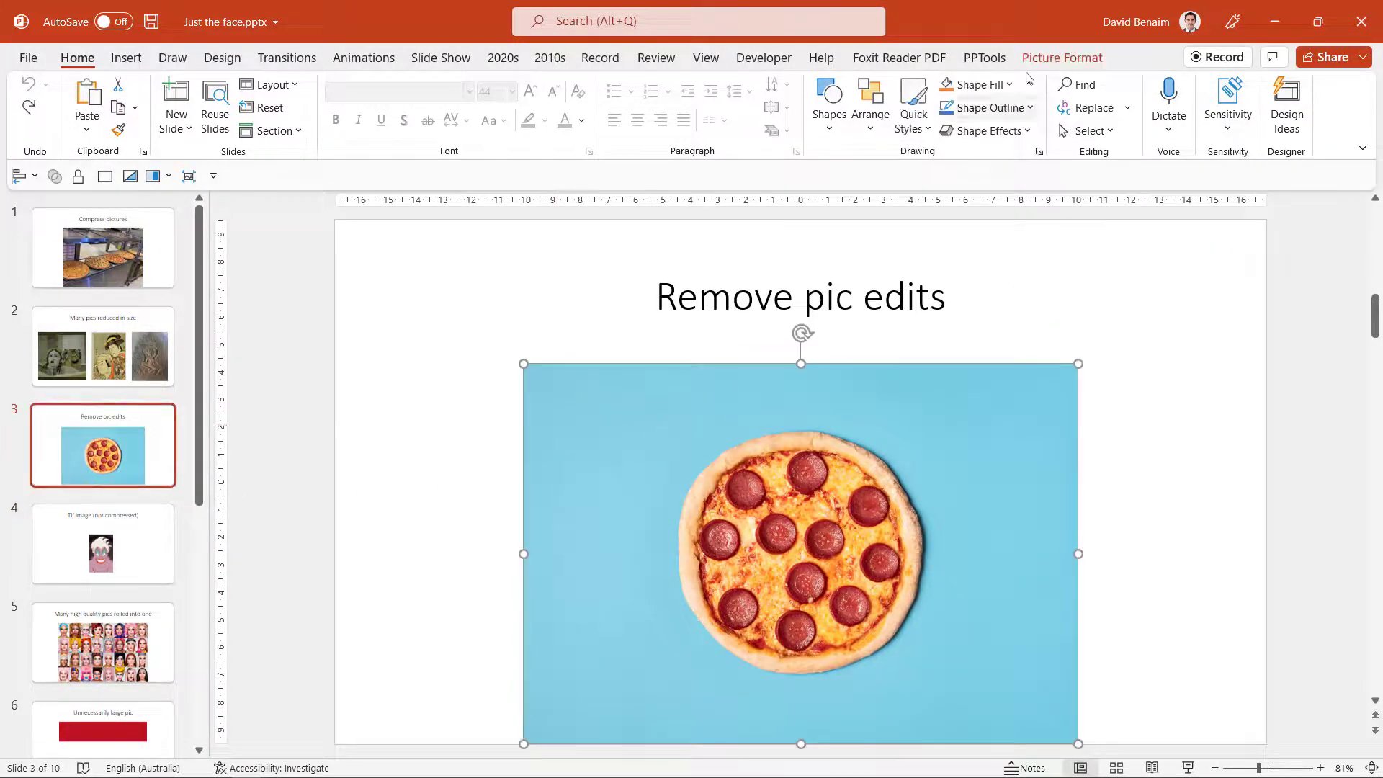
click(1052, 57)
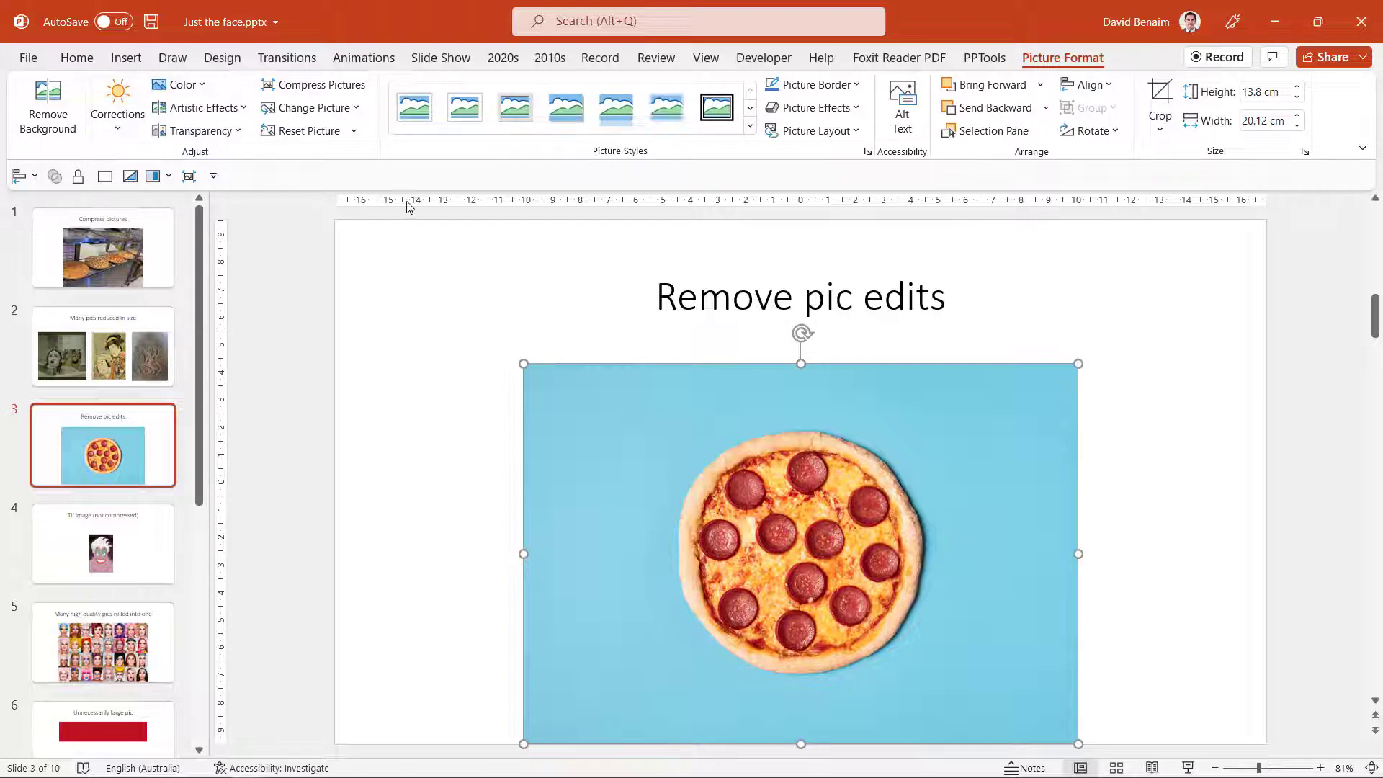
click(197, 87)
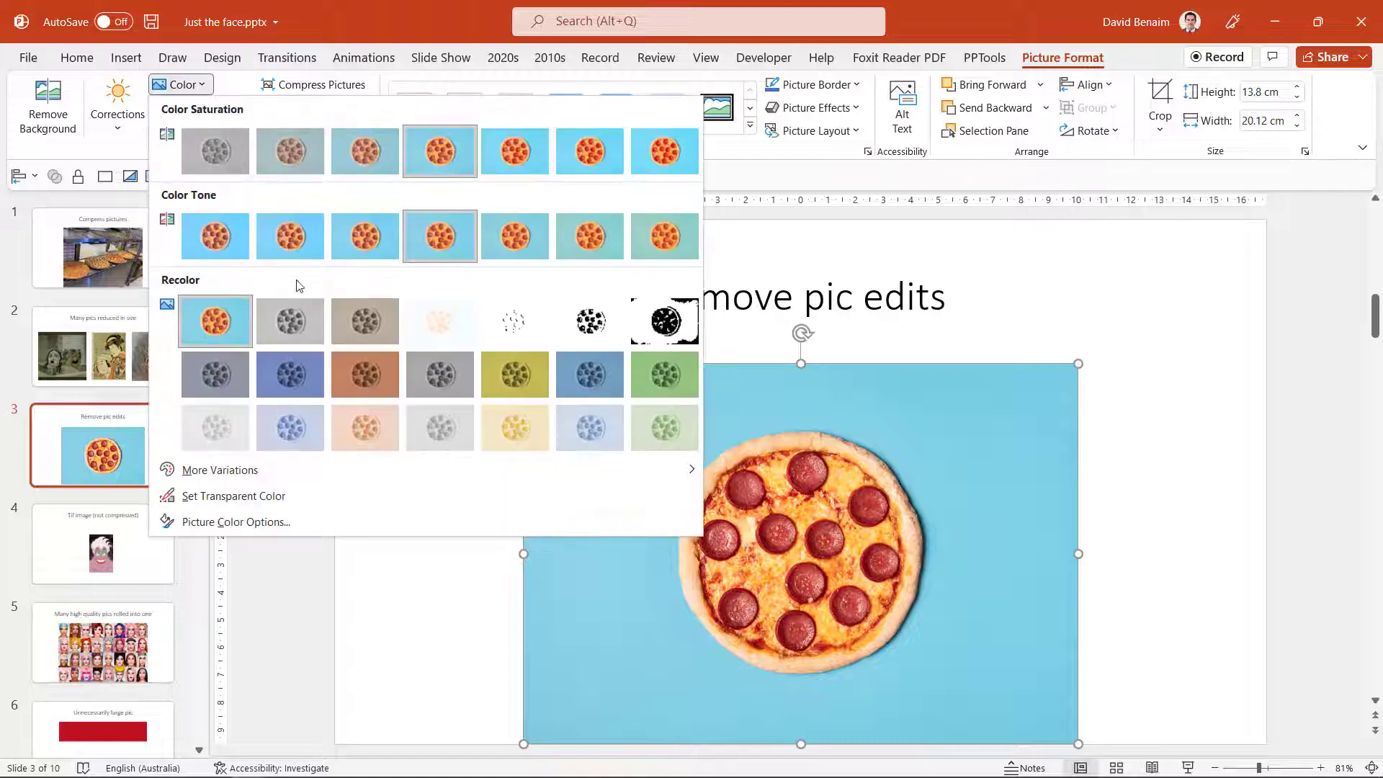
click(372, 374)
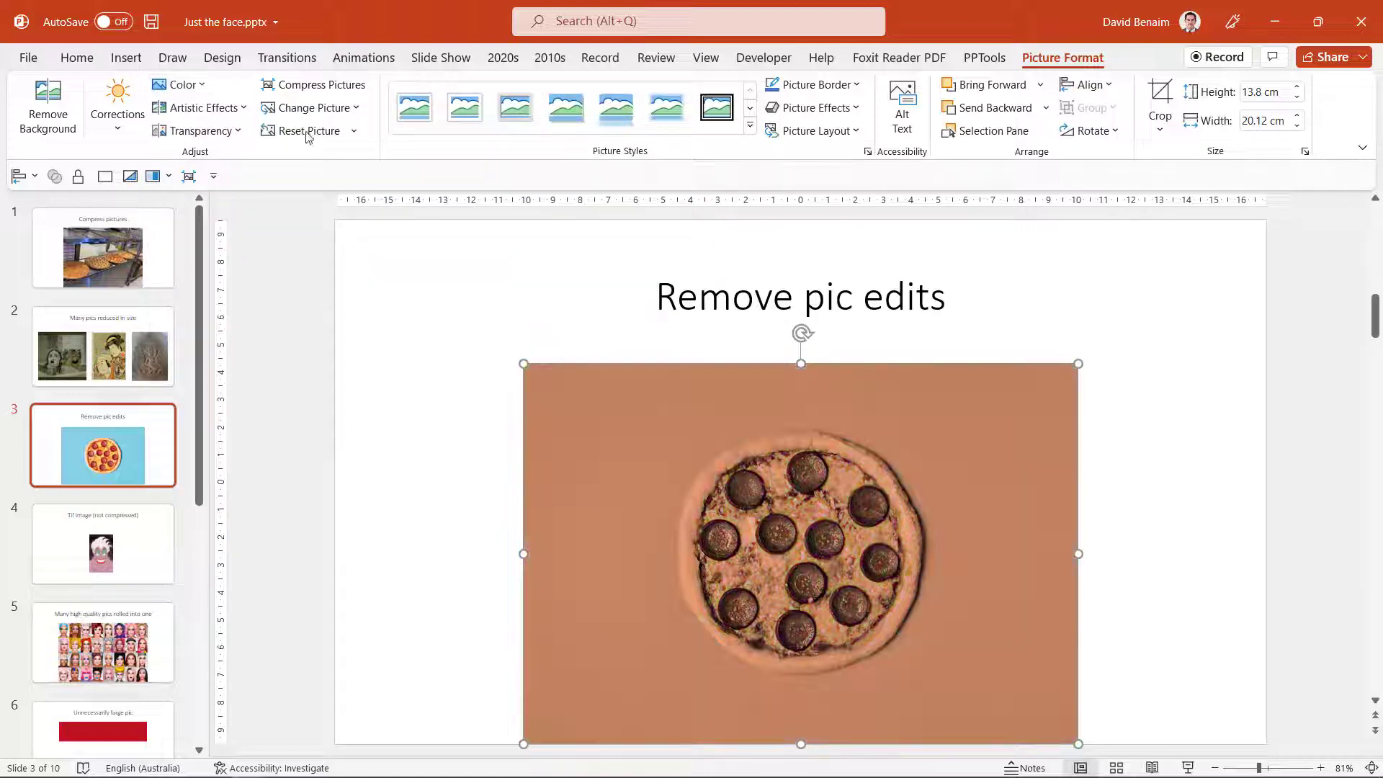
click(236, 115)
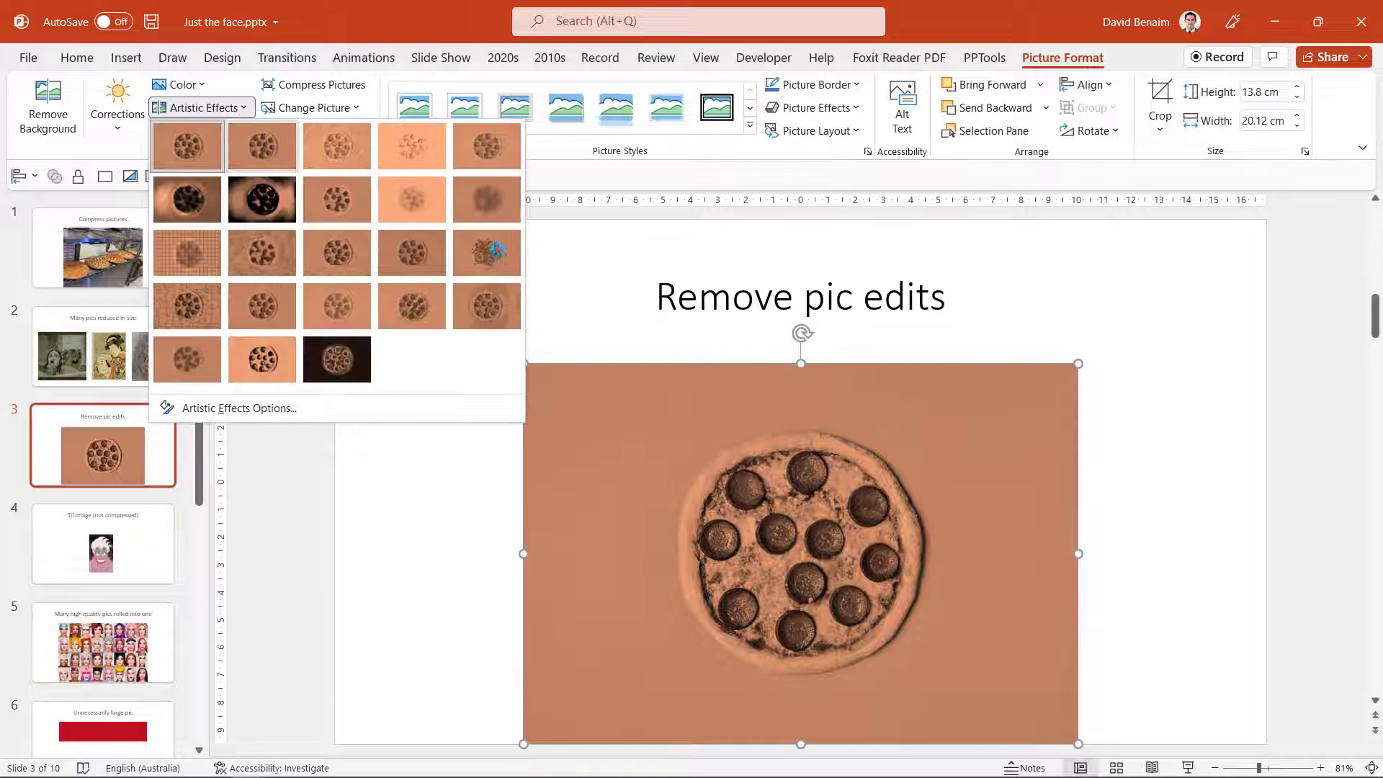
click(505, 256)
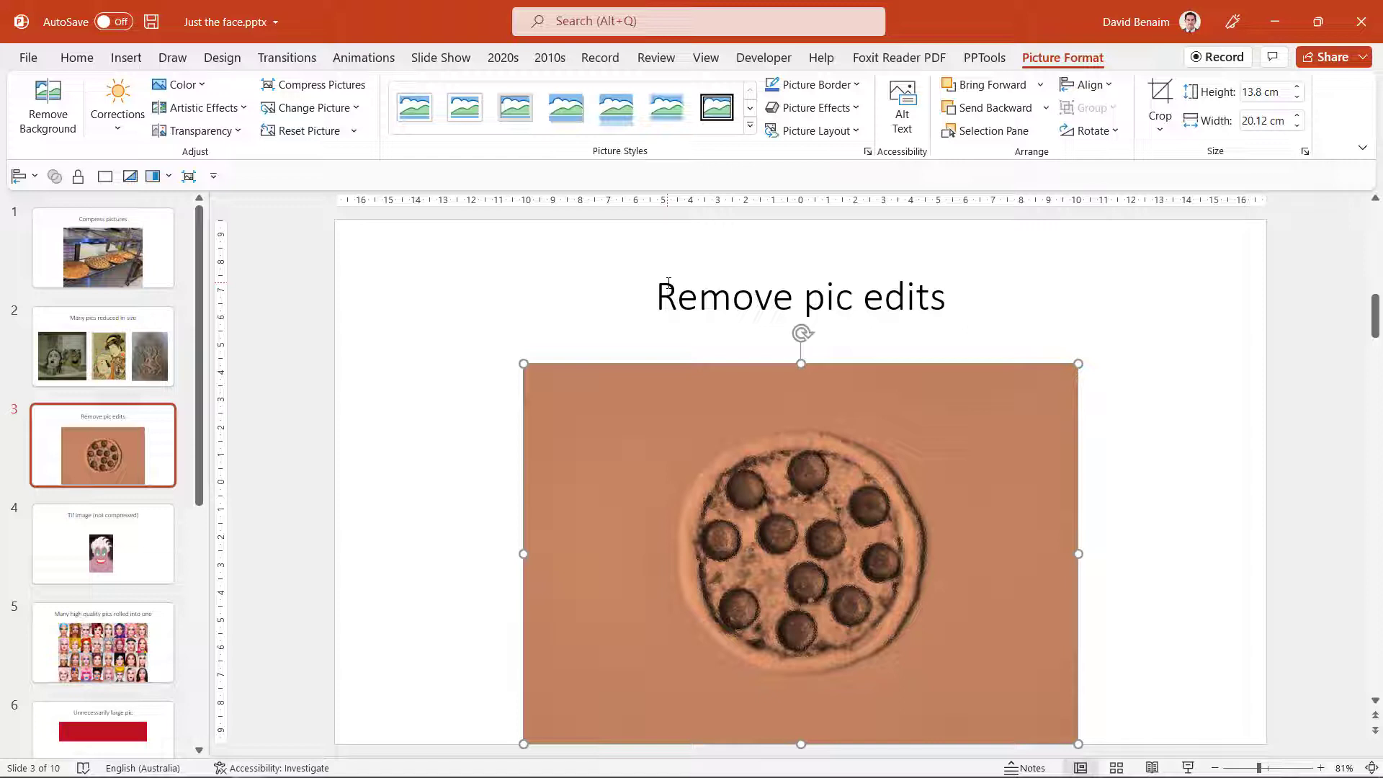
- Reset the pizza picture to its original colourful look on the blue background
click(117, 108)
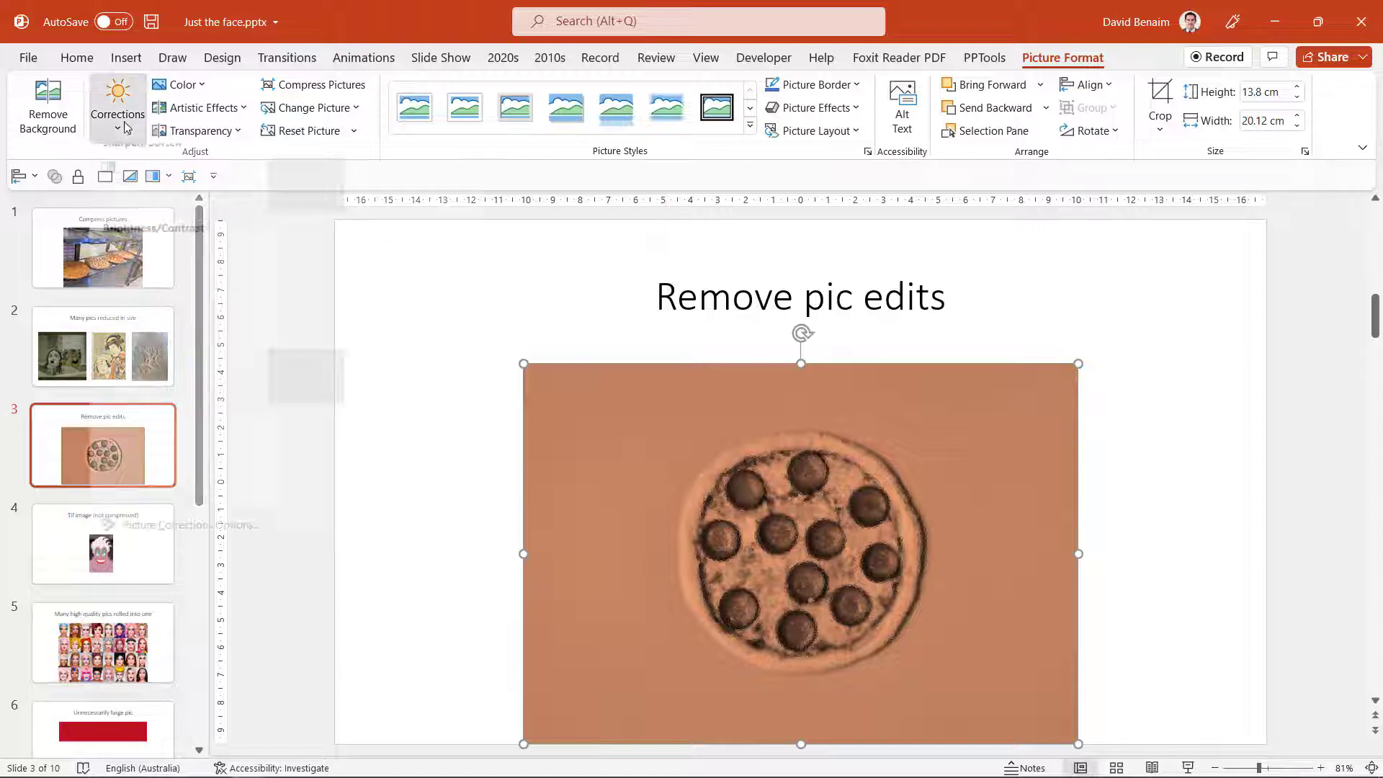
key(Escape)
click(185, 86)
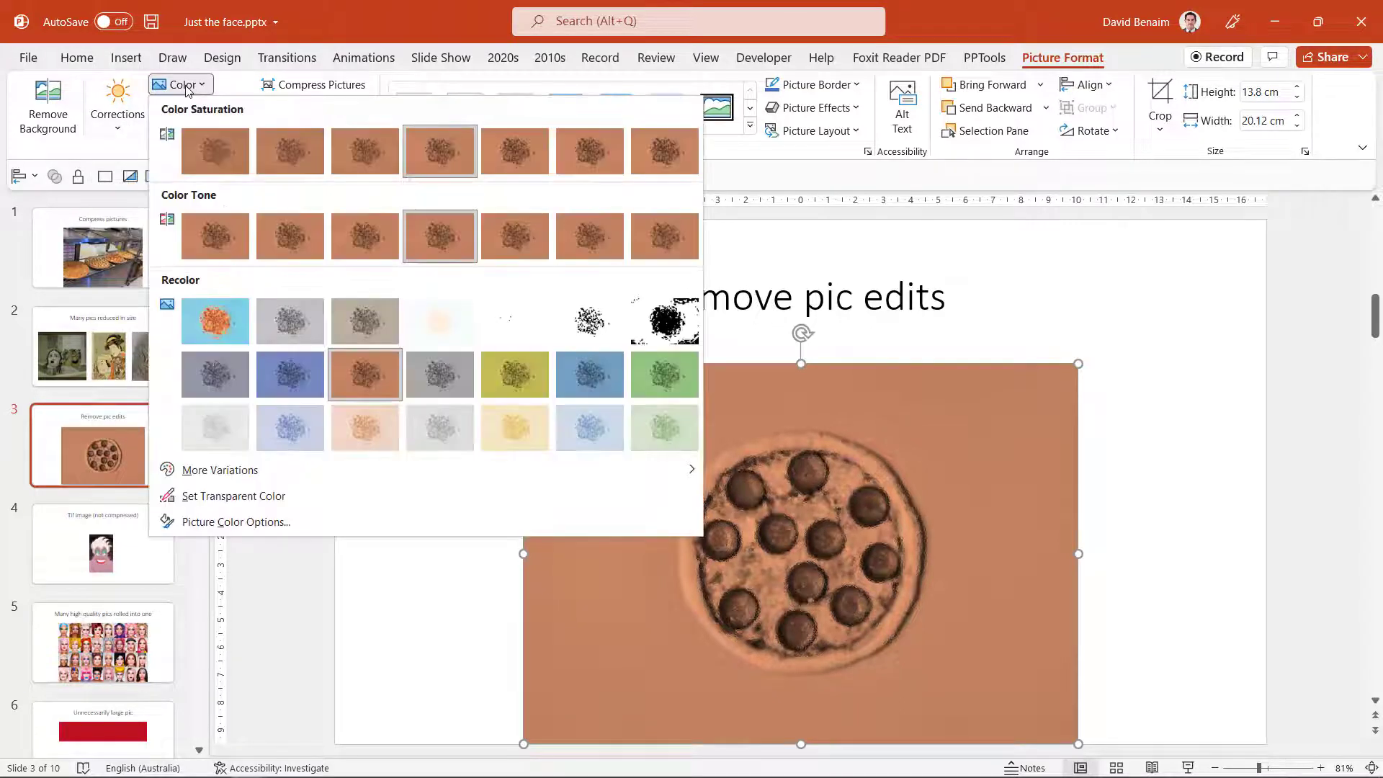
click(322, 26)
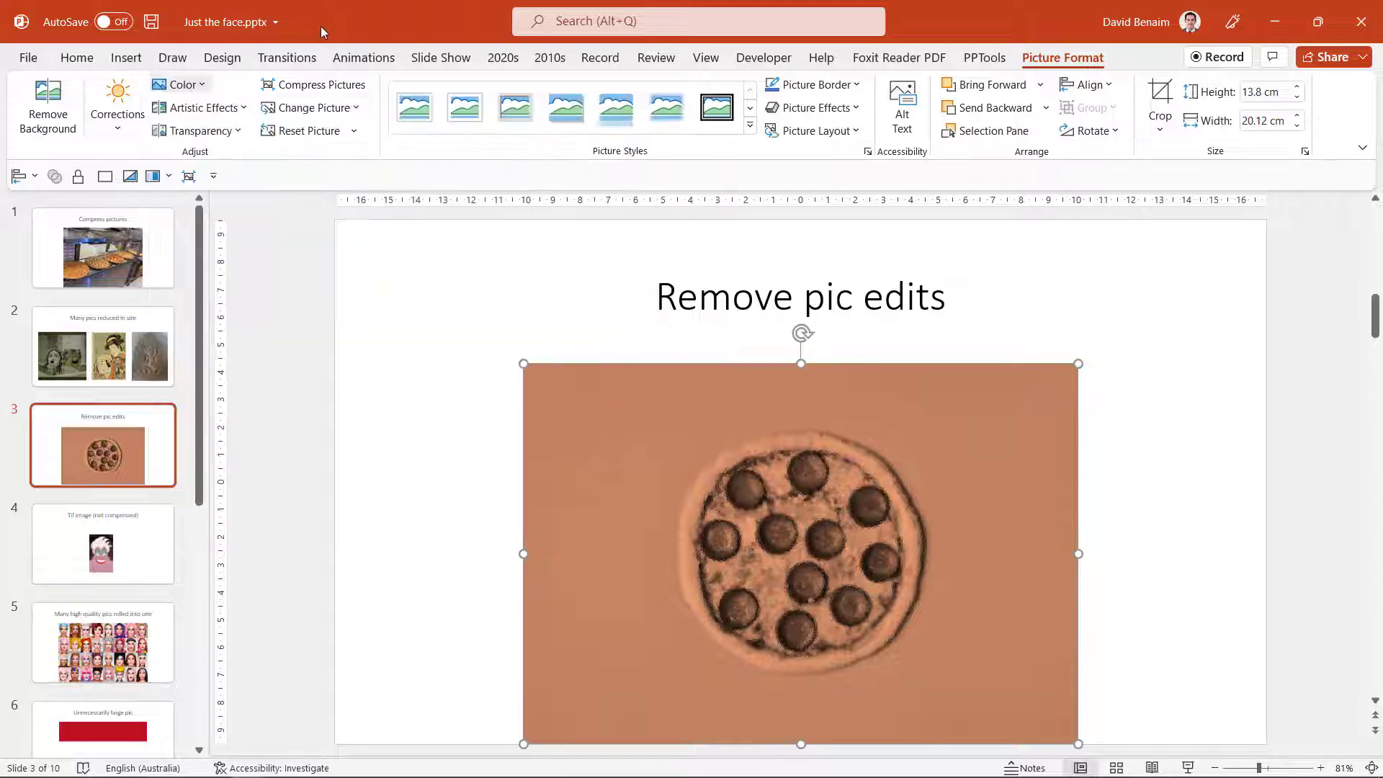
click(322, 136)
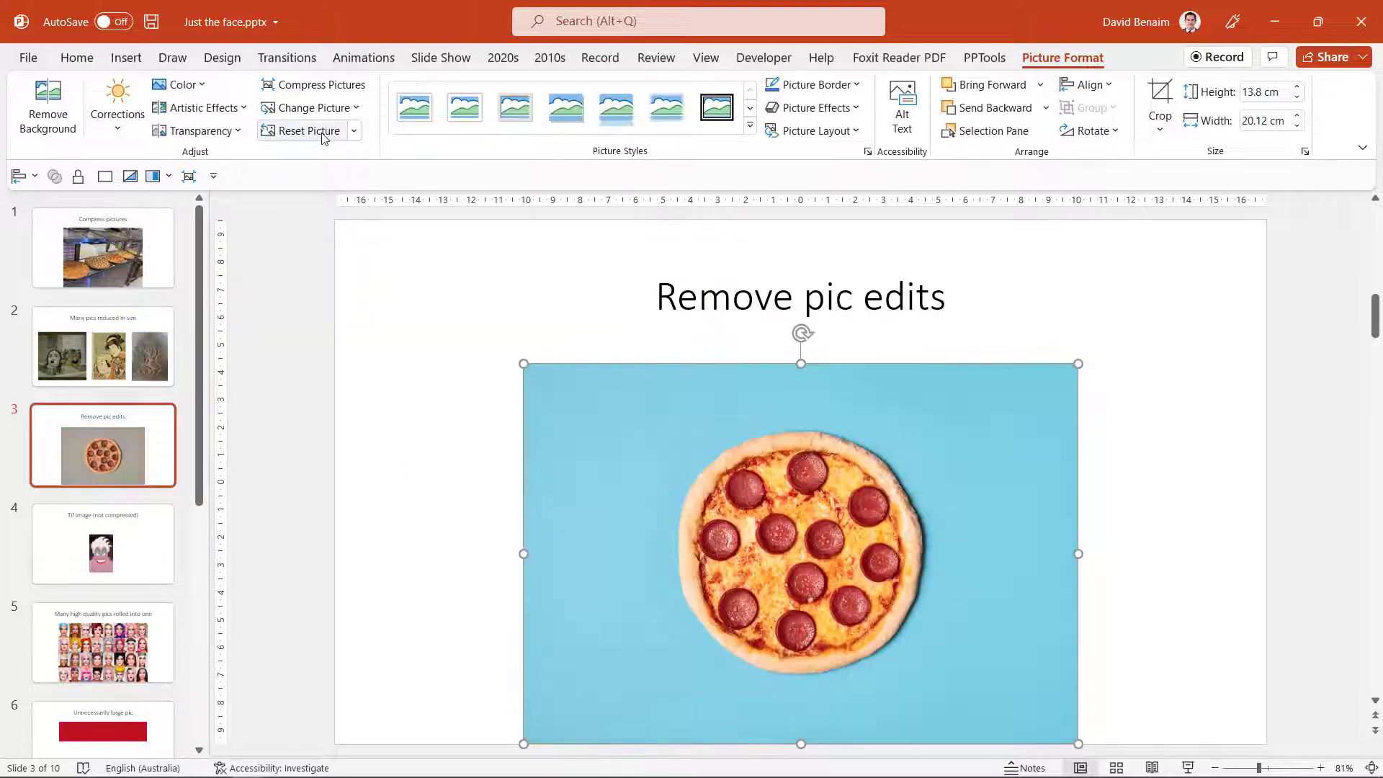
- Remove the pizza photo's blue background, then enlarge it to 23.41 × 34.13 cm centred on the slide
click(62, 117)
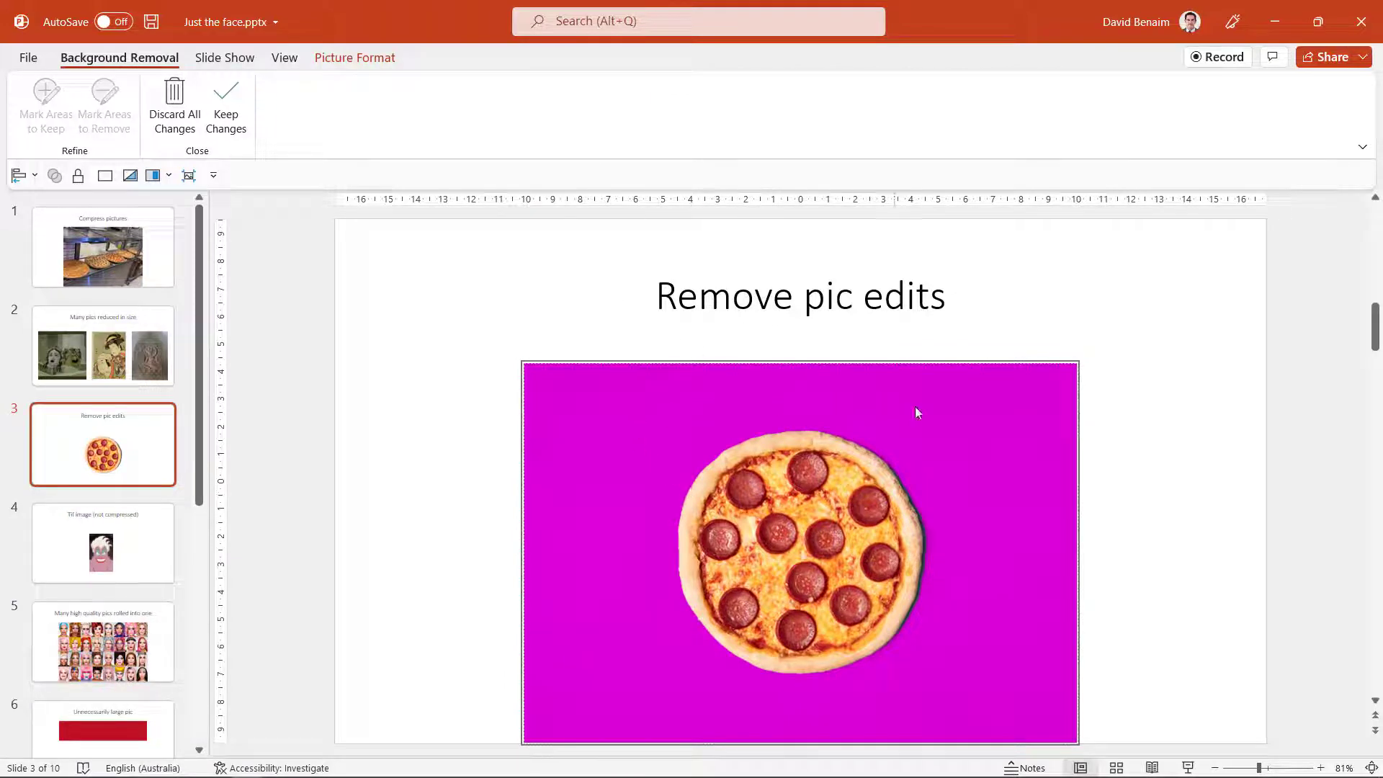
click(1145, 477)
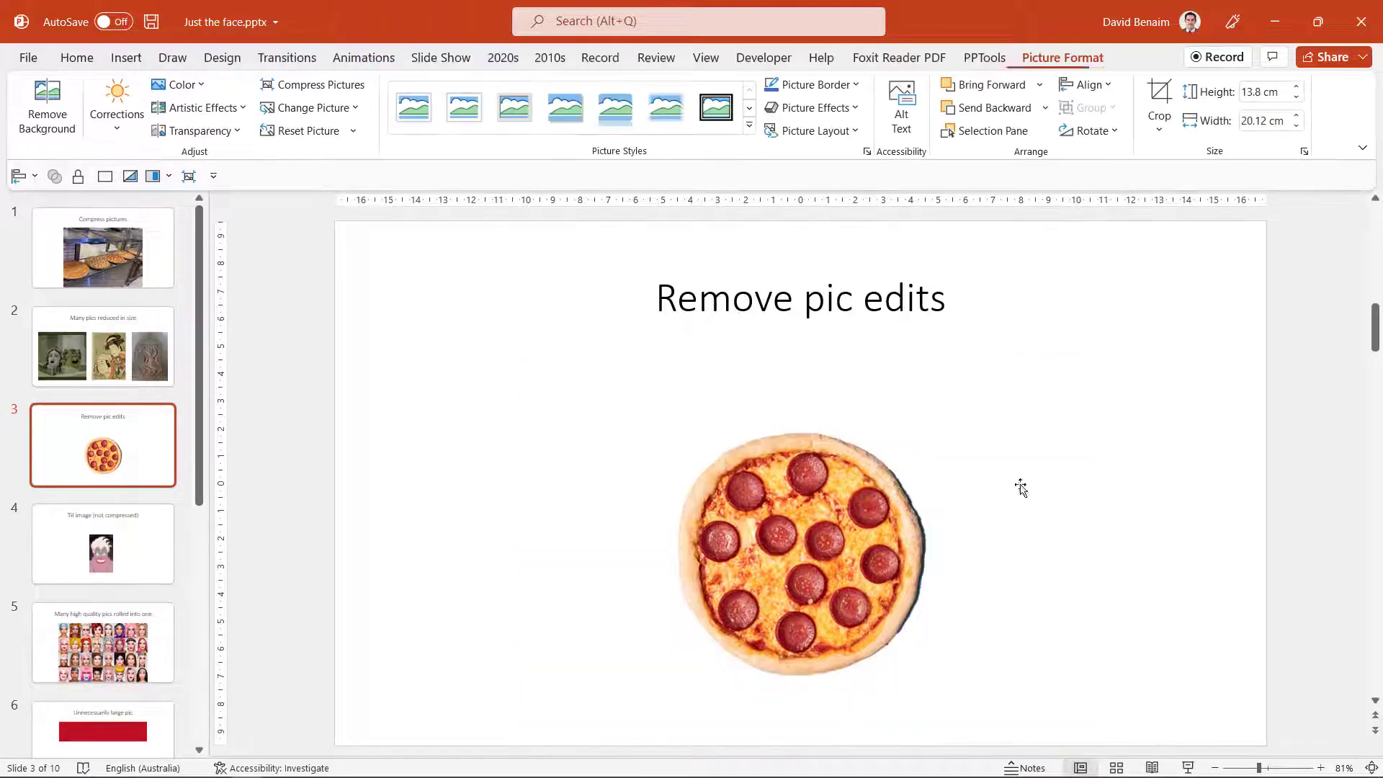
click(830, 466)
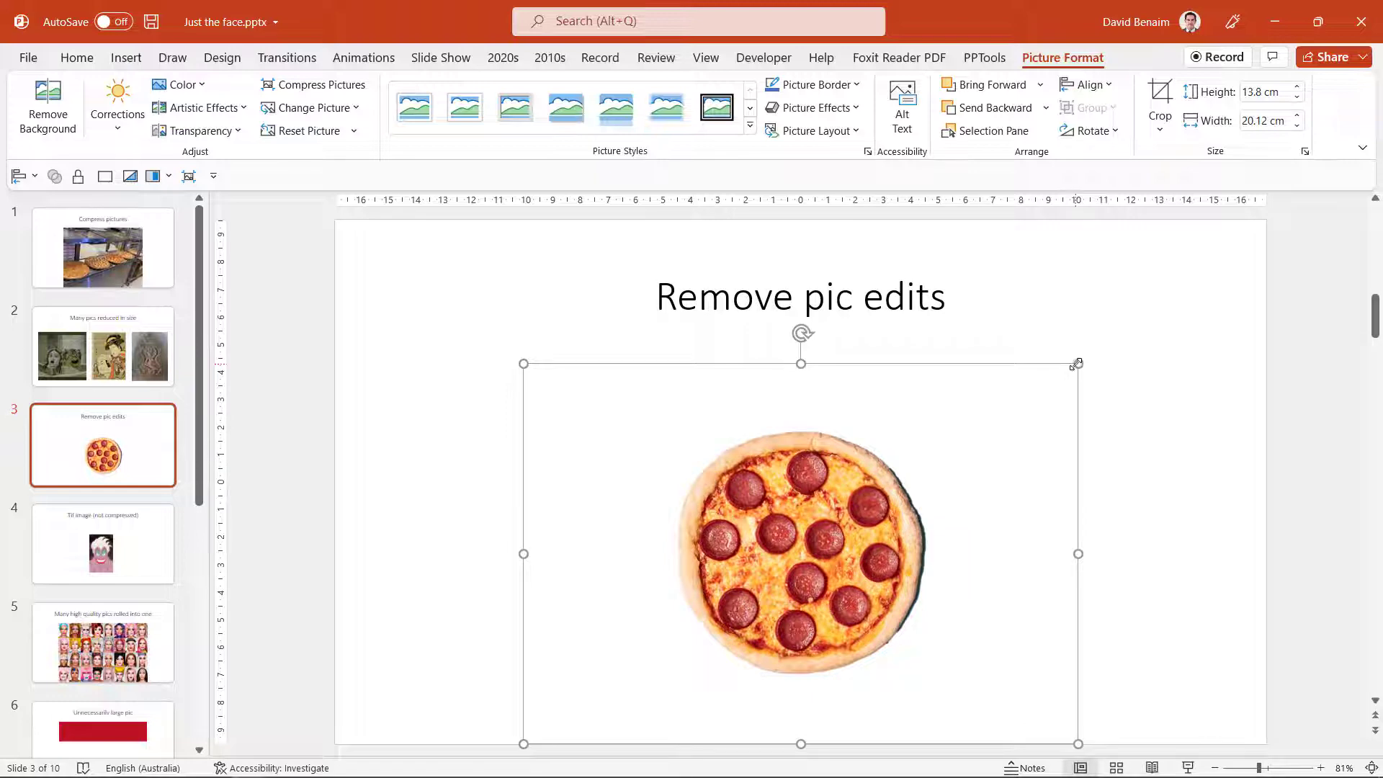
drag(1078, 363, 1244, 235)
key(Up)
key(Up)
key(Up)
key(Up)
key(Up)
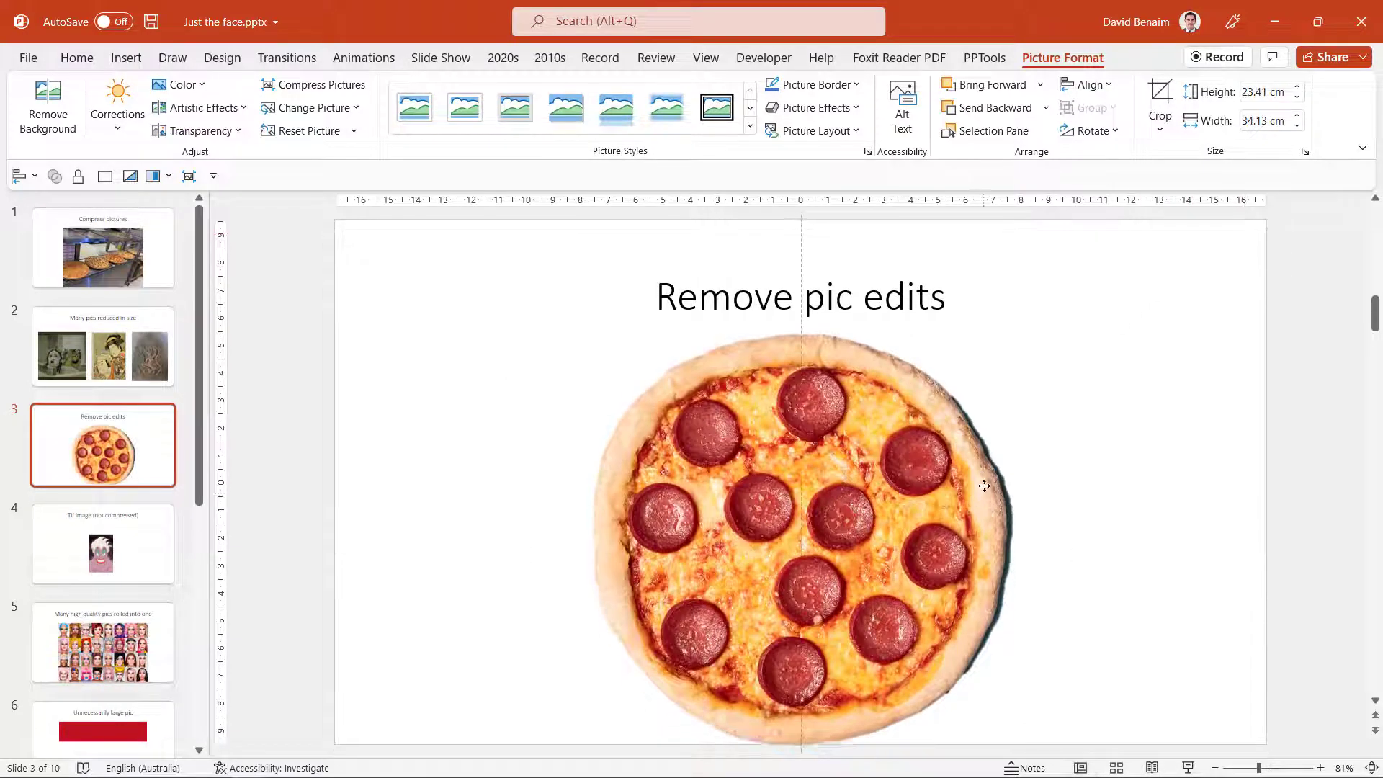
drag(985, 482, 985, 486)
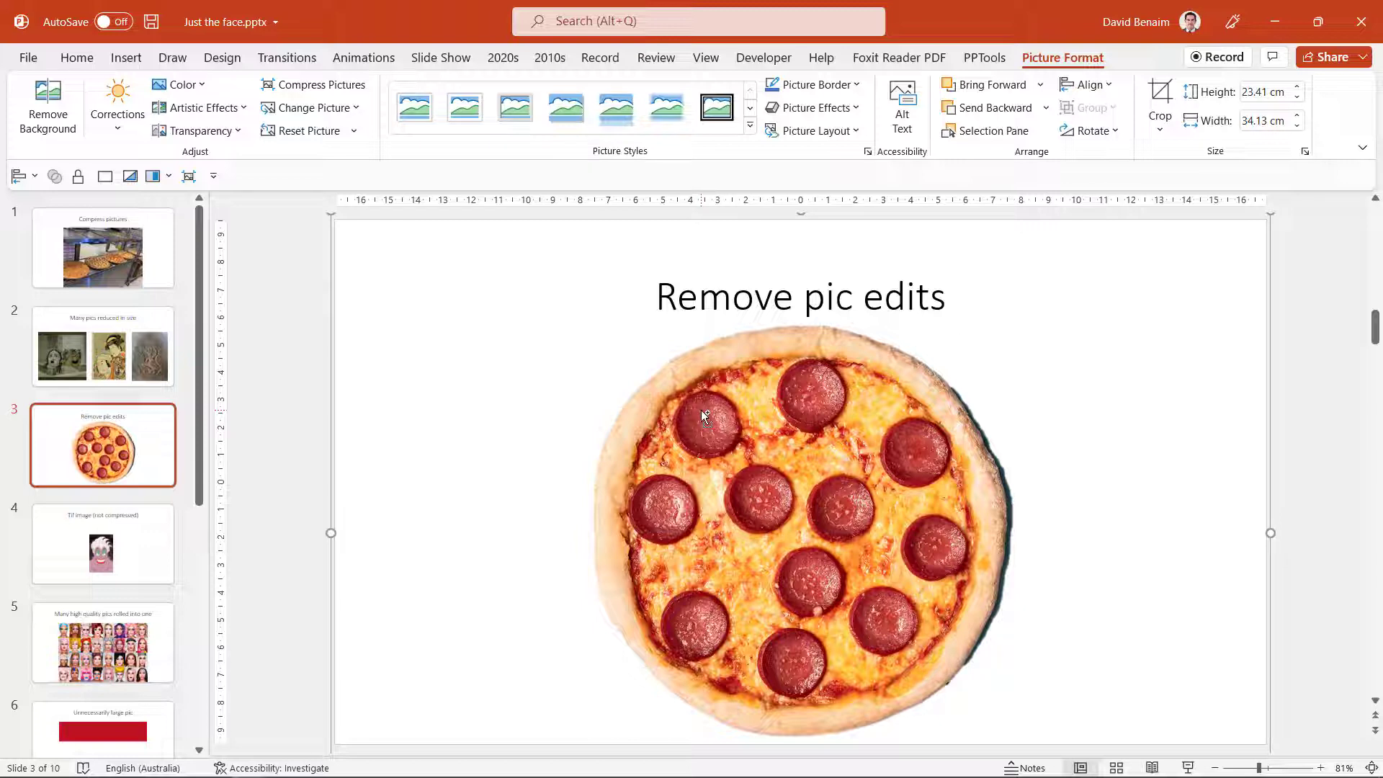
- In Advanced options, tick Discard editing data for Just the face.pptx, keeping High fidelity resolution
click(29, 60)
click(65, 745)
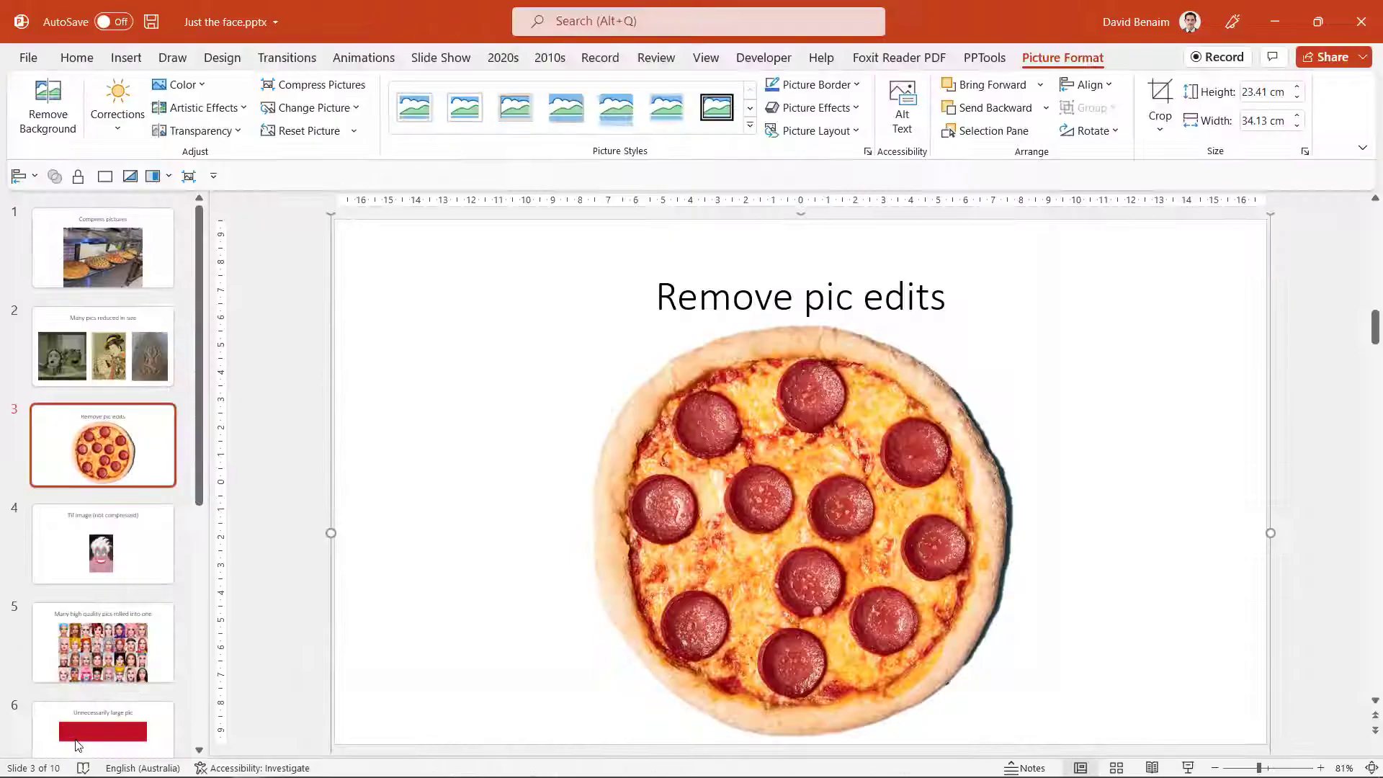
click(382, 249)
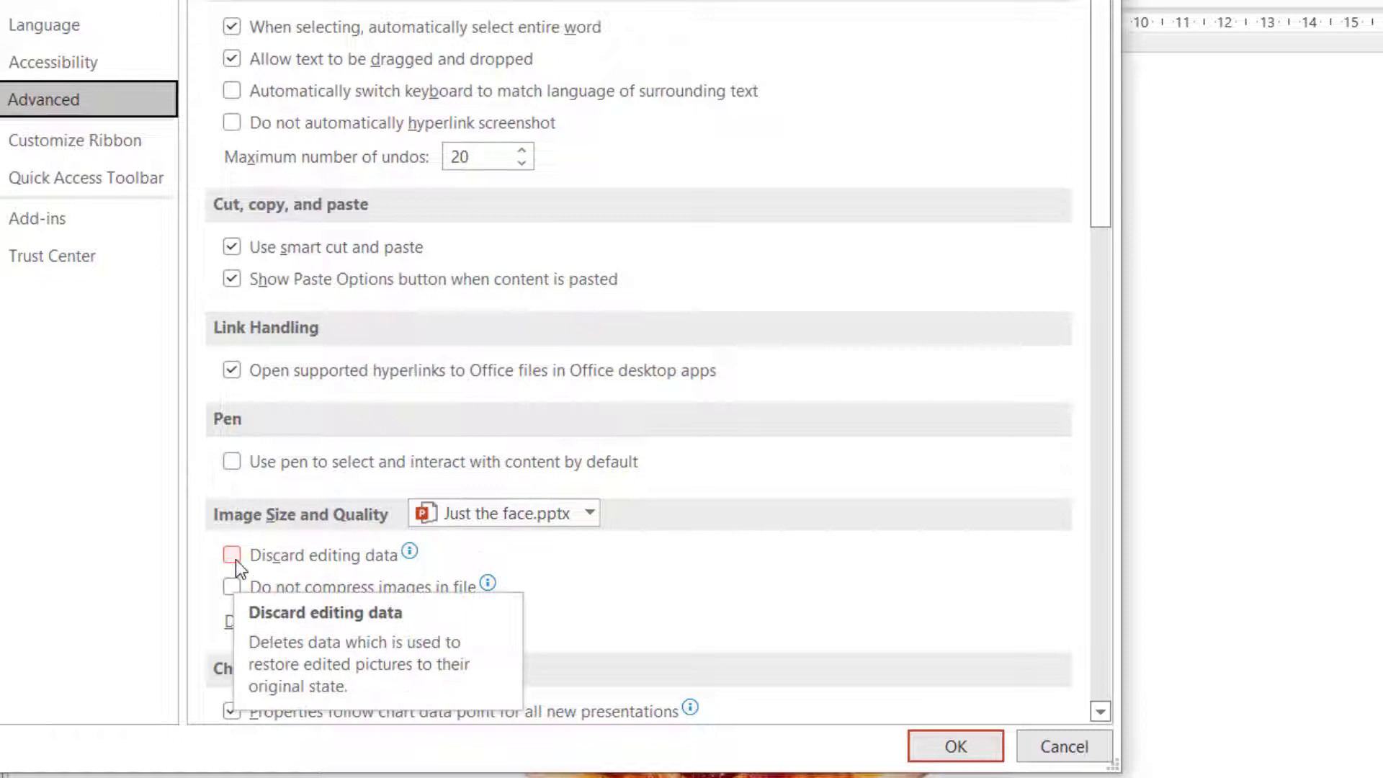
click(233, 556)
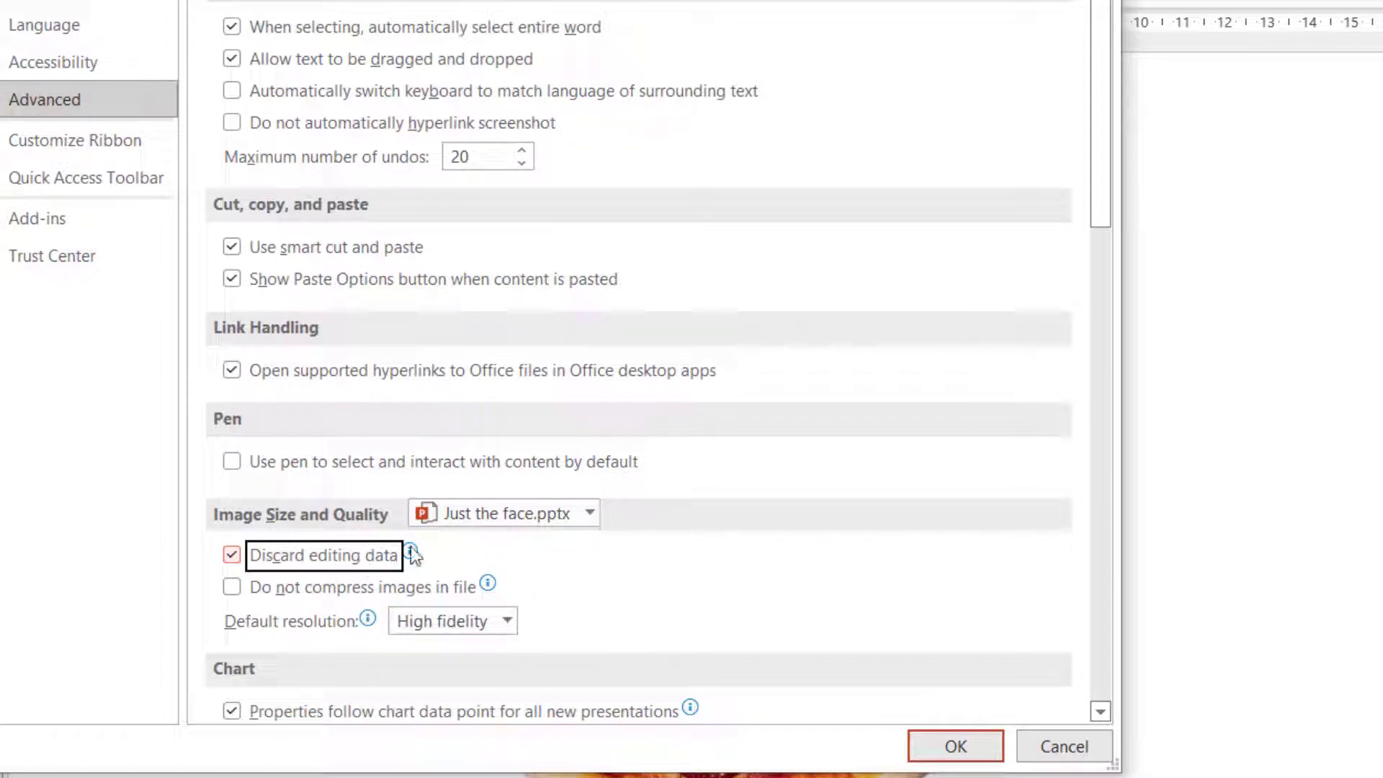
mouse_move(390, 562)
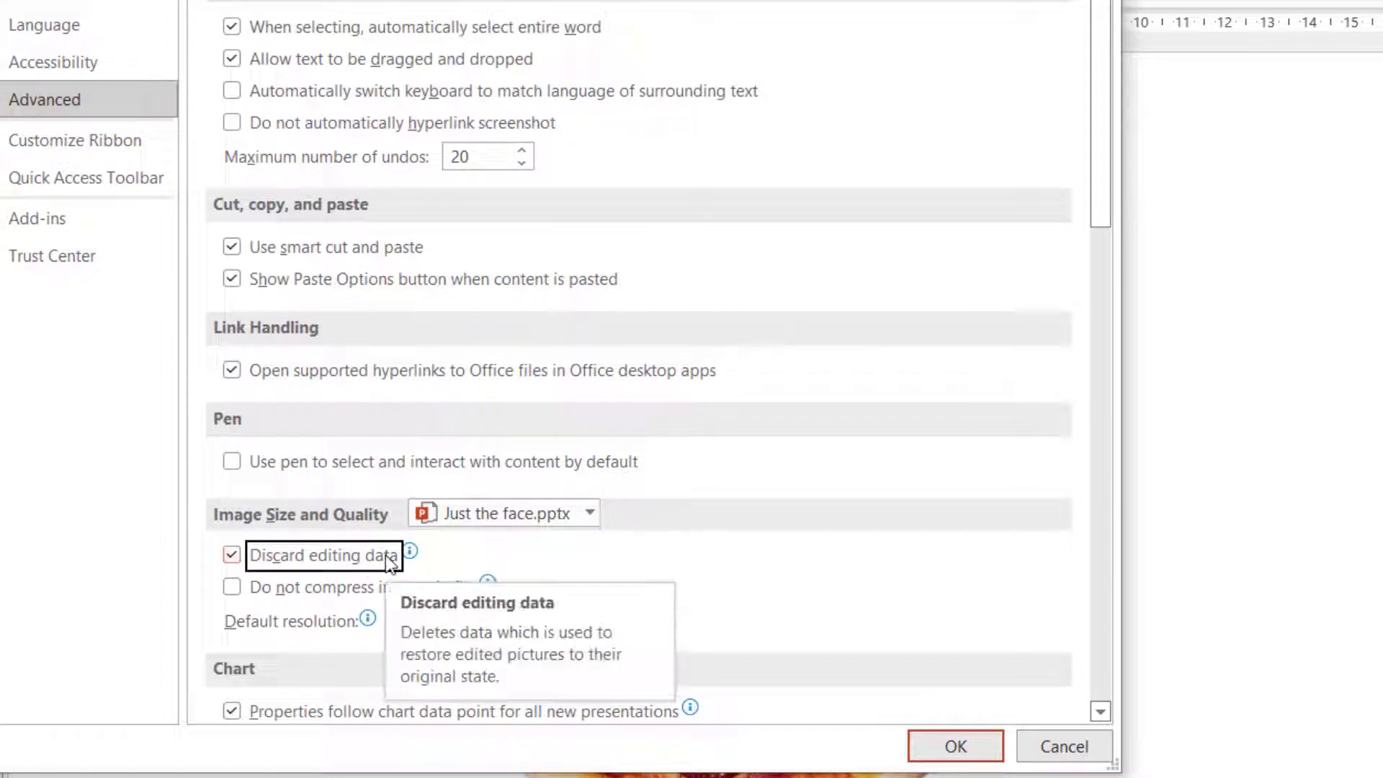
click(588, 514)
click(608, 558)
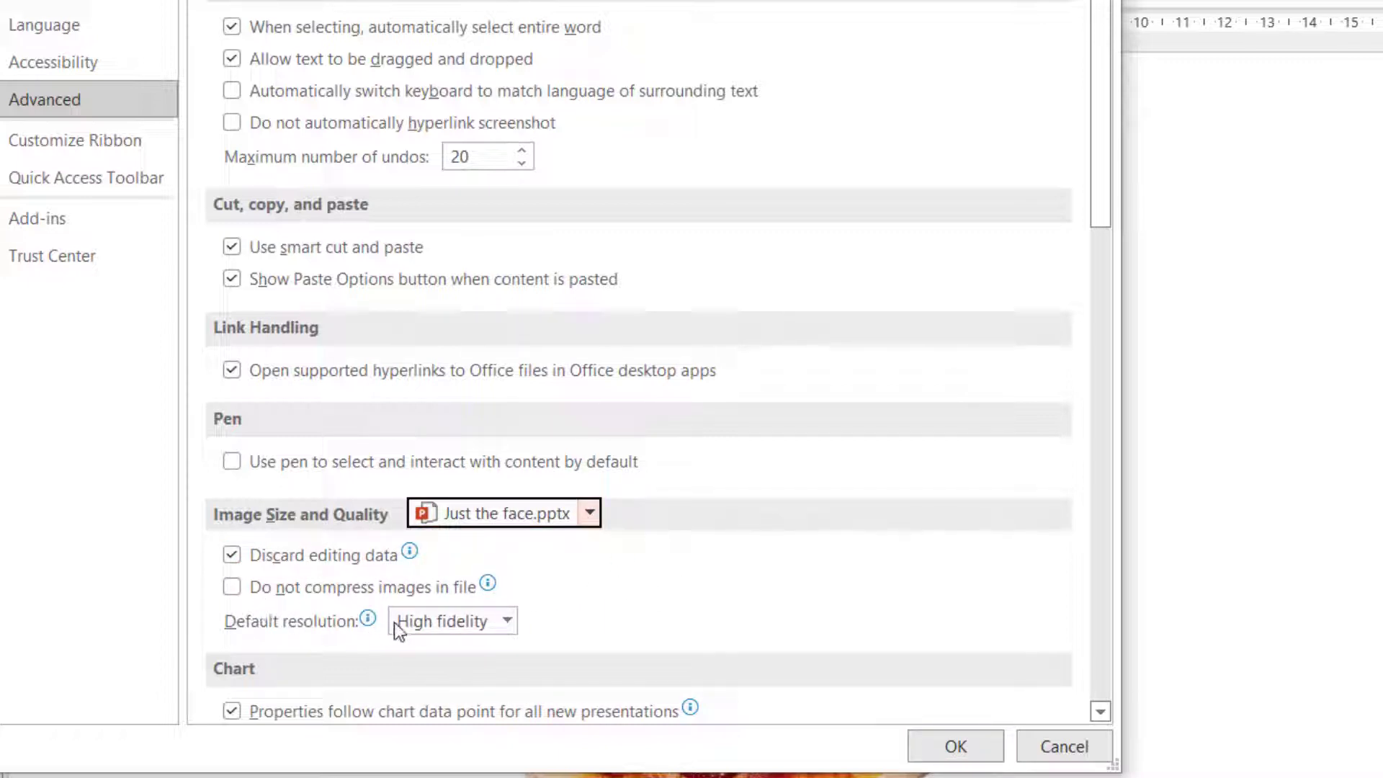
click(423, 621)
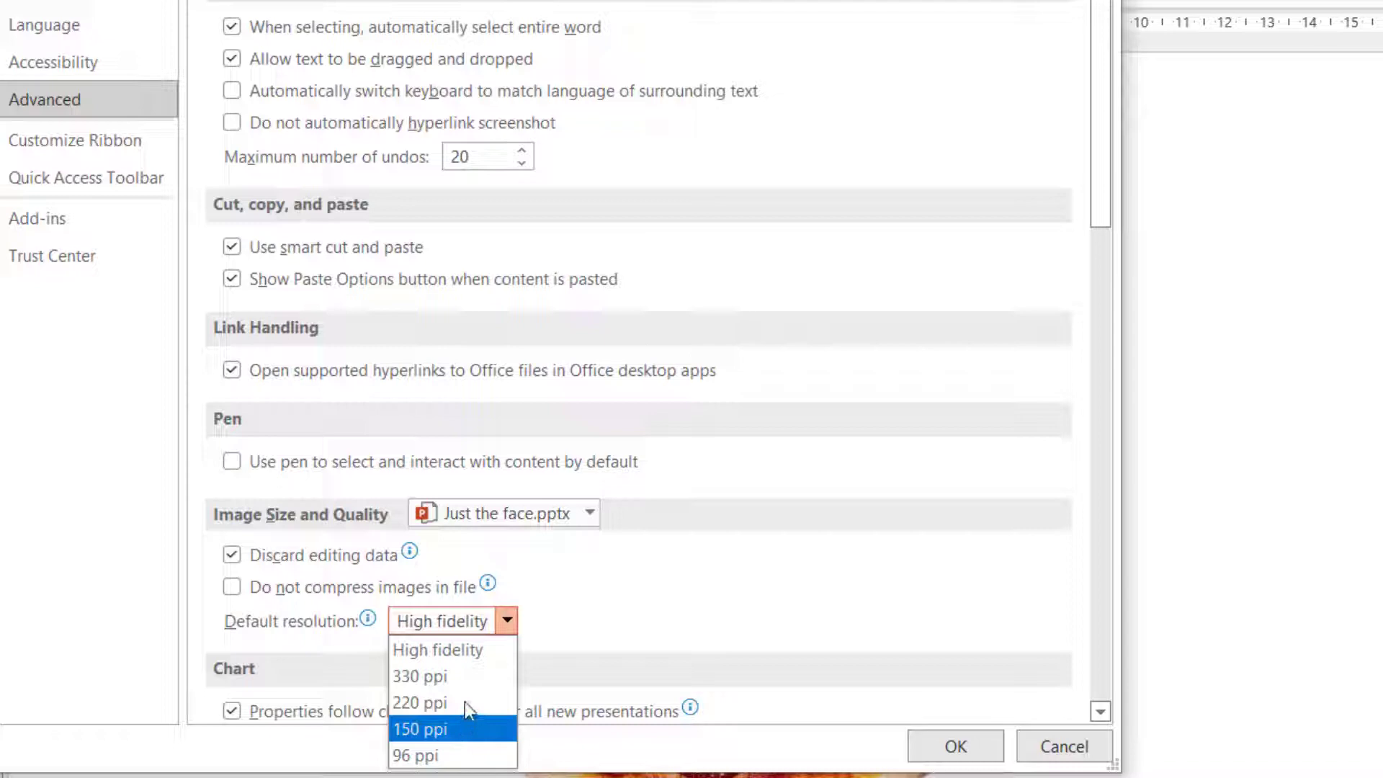
click(613, 614)
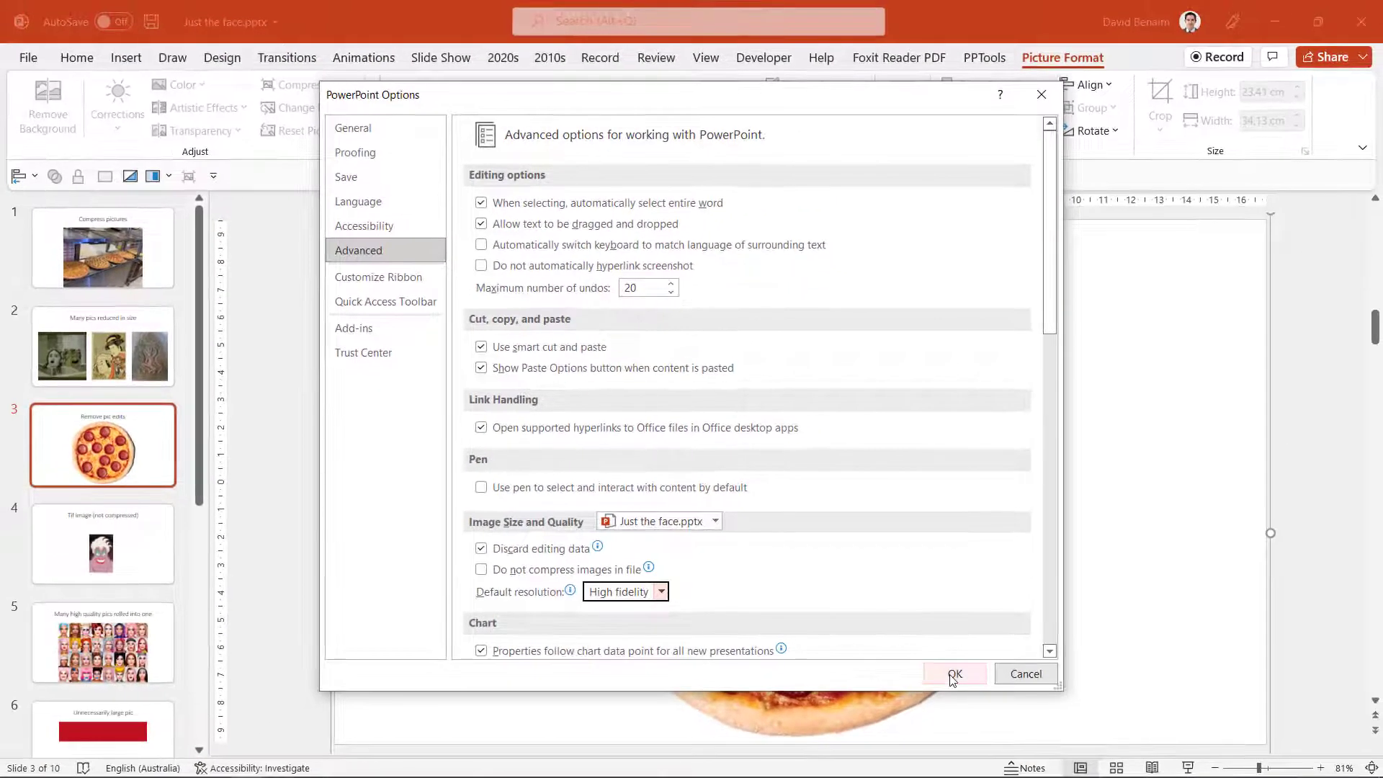
click(953, 674)
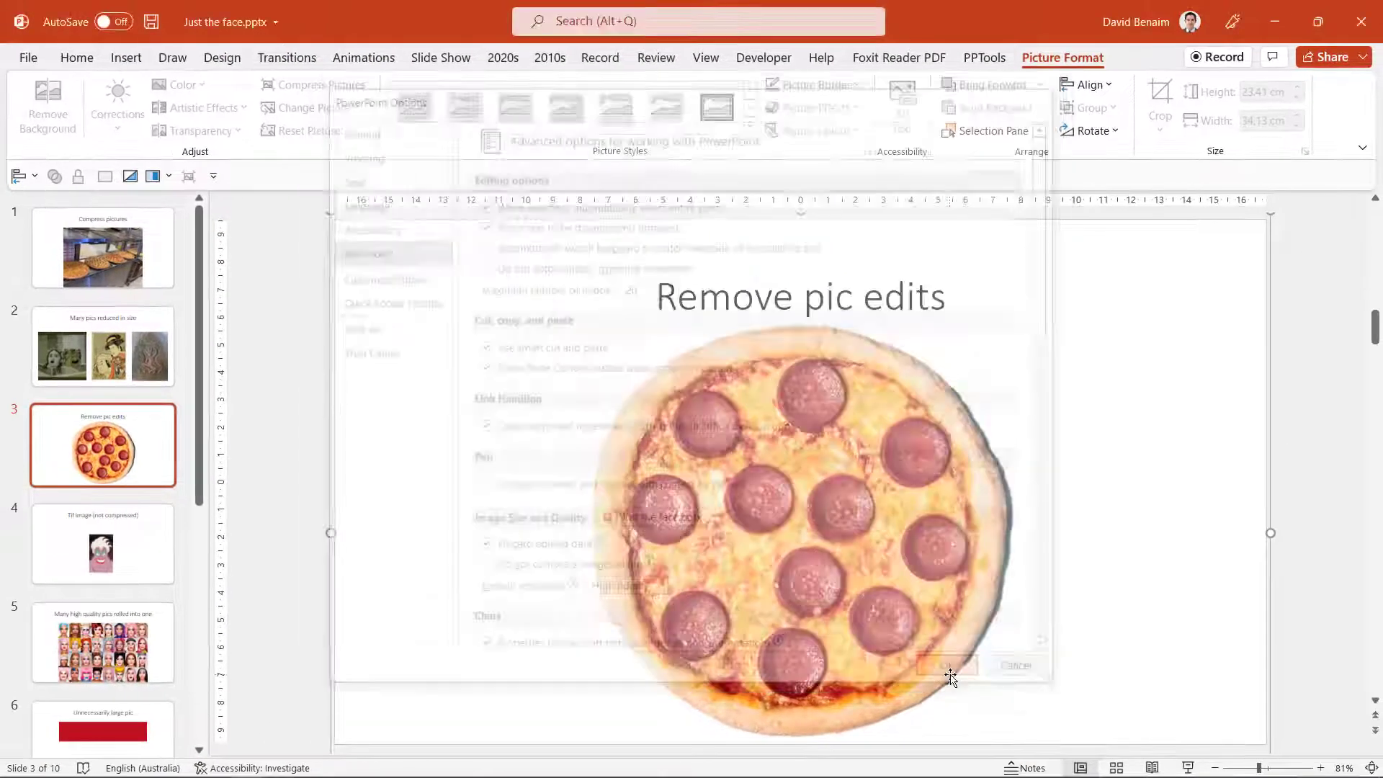
- Save the presentation as 'Discard editing.pptx' in the Compress size folder
key(F12)
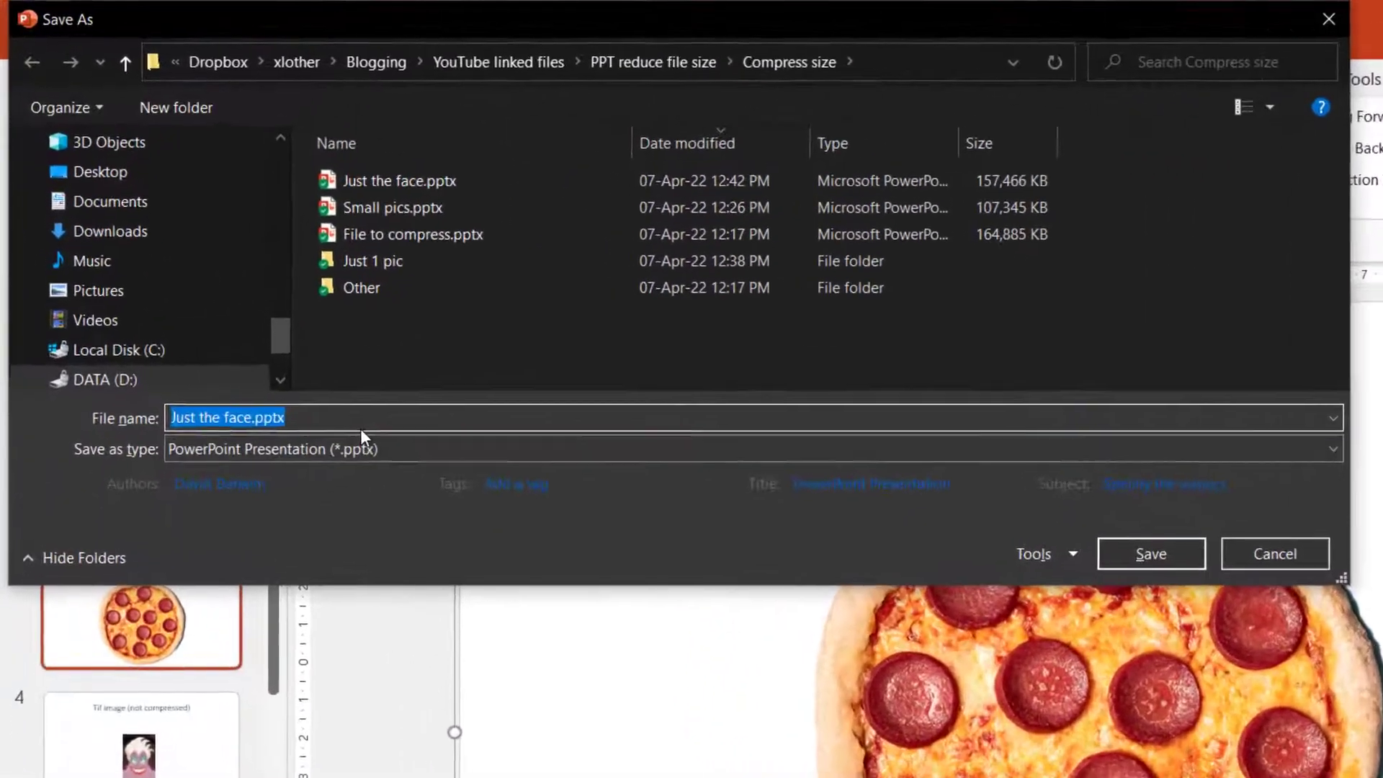
text(Discard editing)
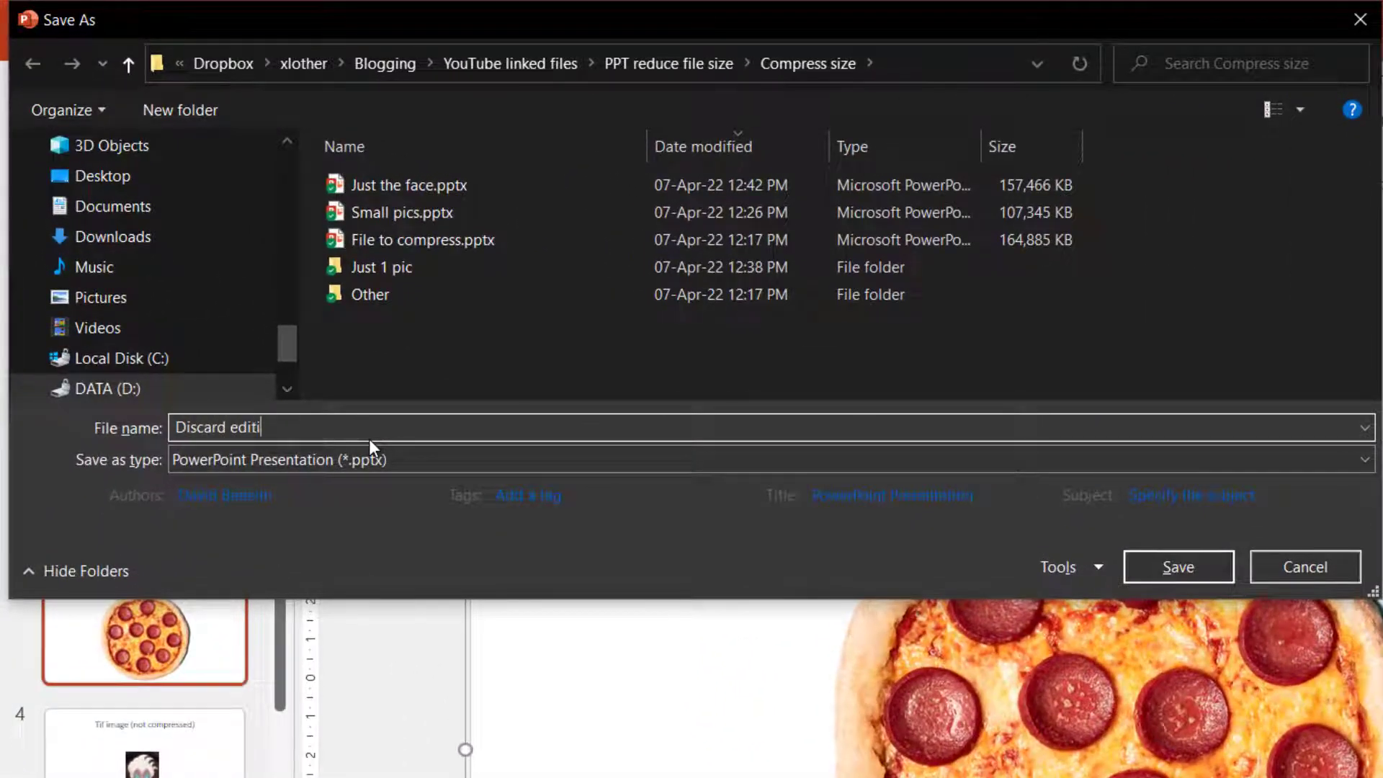
click(1171, 564)
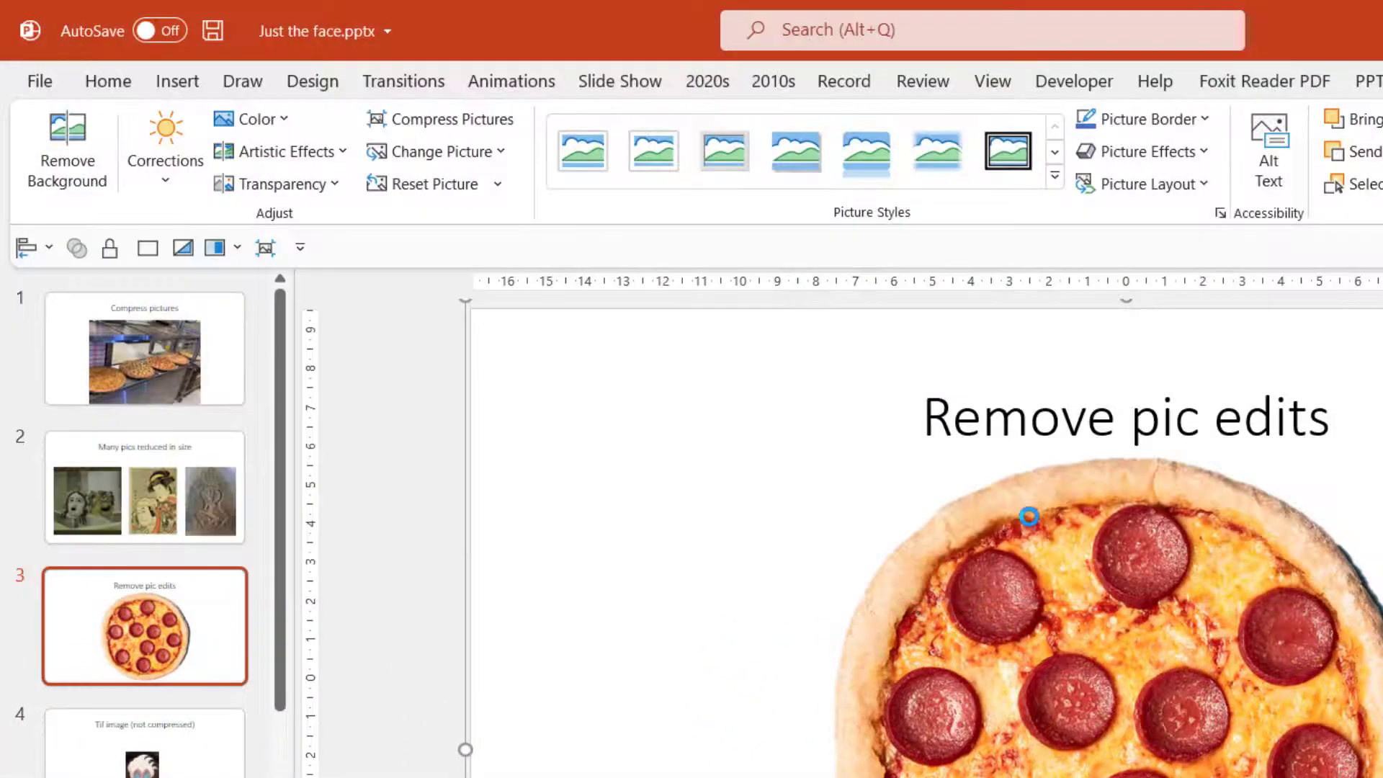
- Check the new file's size in Save As, cancel, and move to slide 5
key(F12)
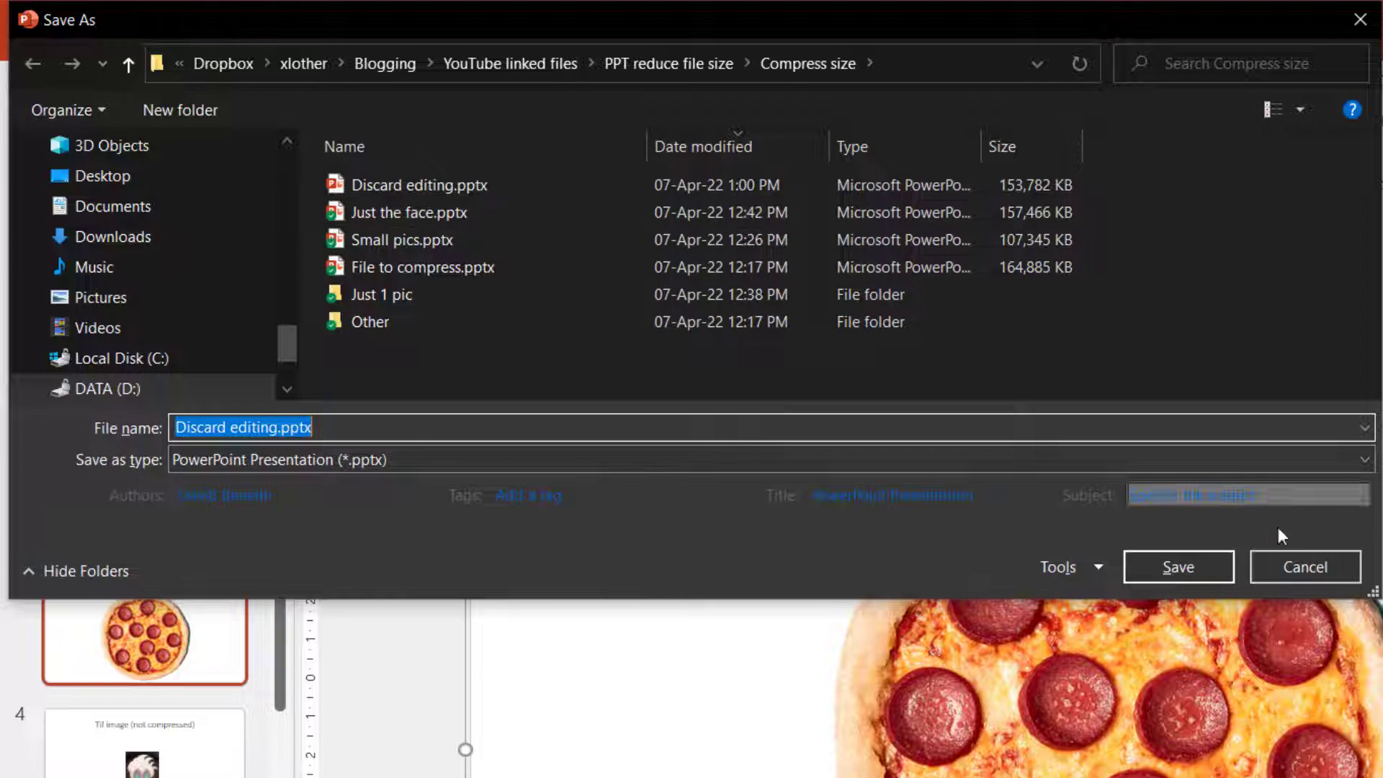
click(1296, 564)
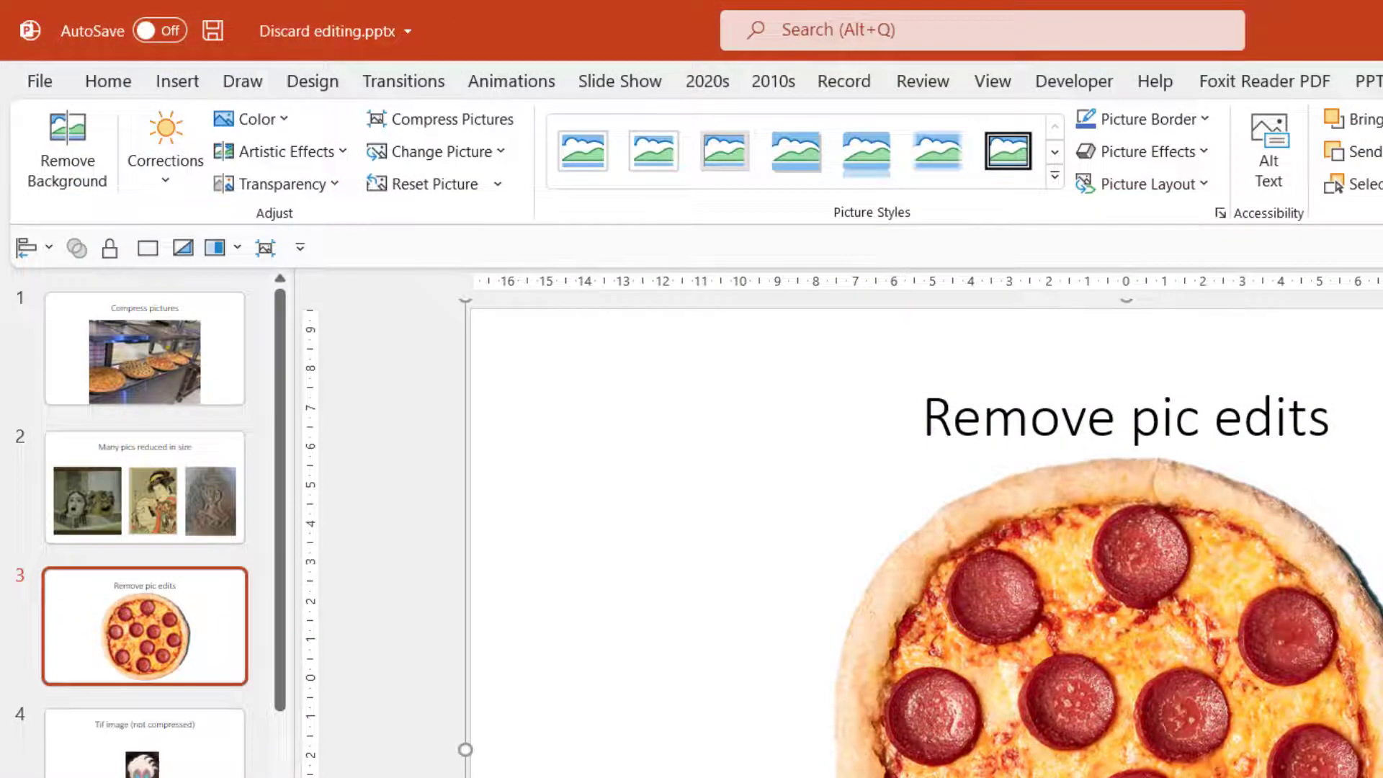
key(Down)
key(Down)
- Inspect the face collage on slide 5 and the flag picture on slide 6, scrolling the thumbnails
click(797, 590)
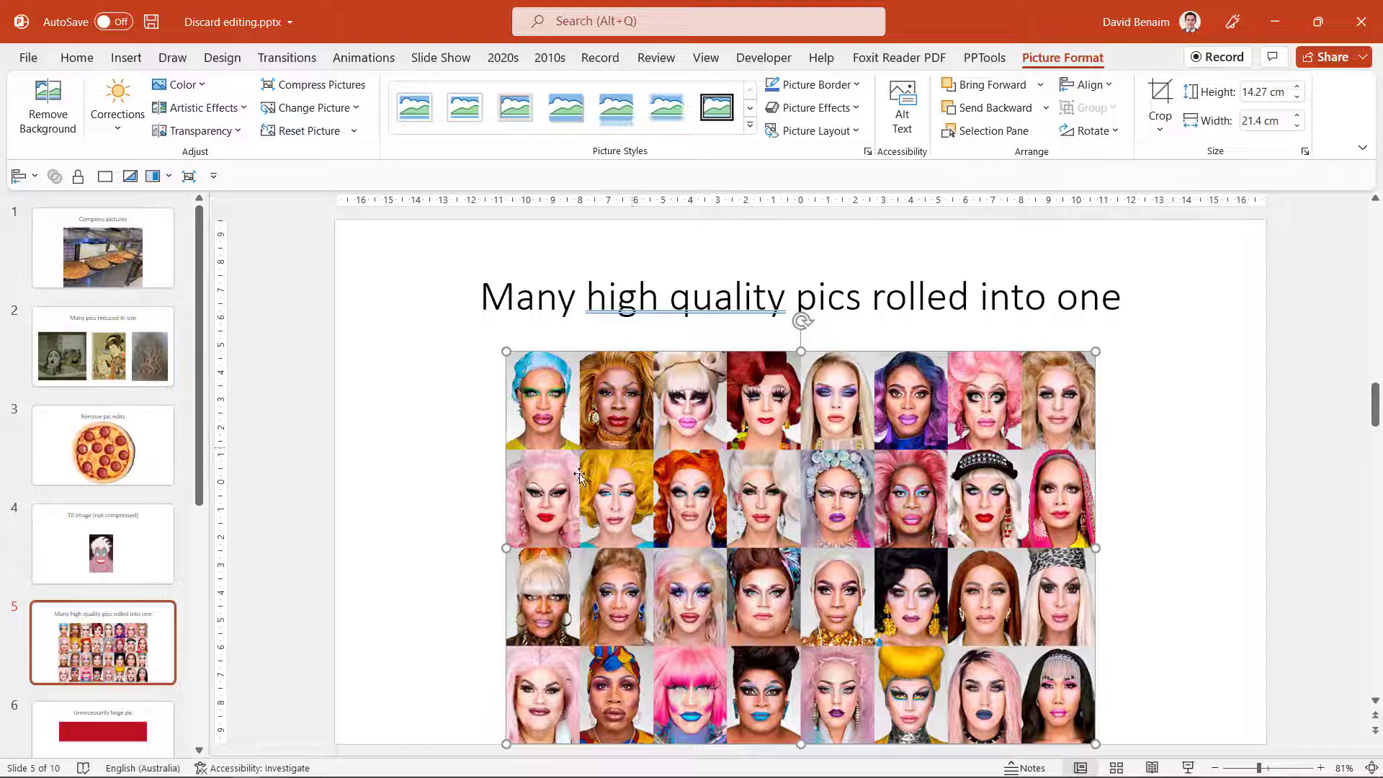
scroll(580, 476, down, 1)
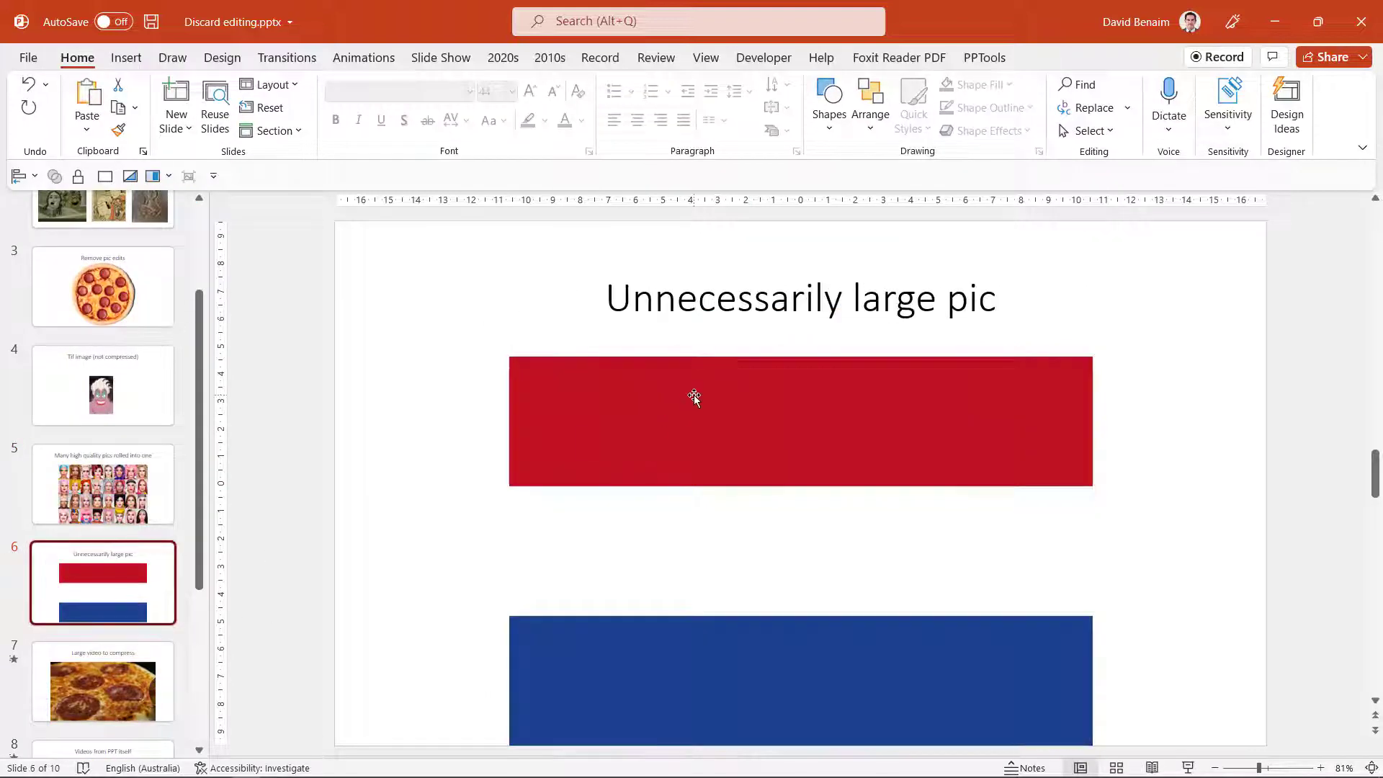
click(694, 397)
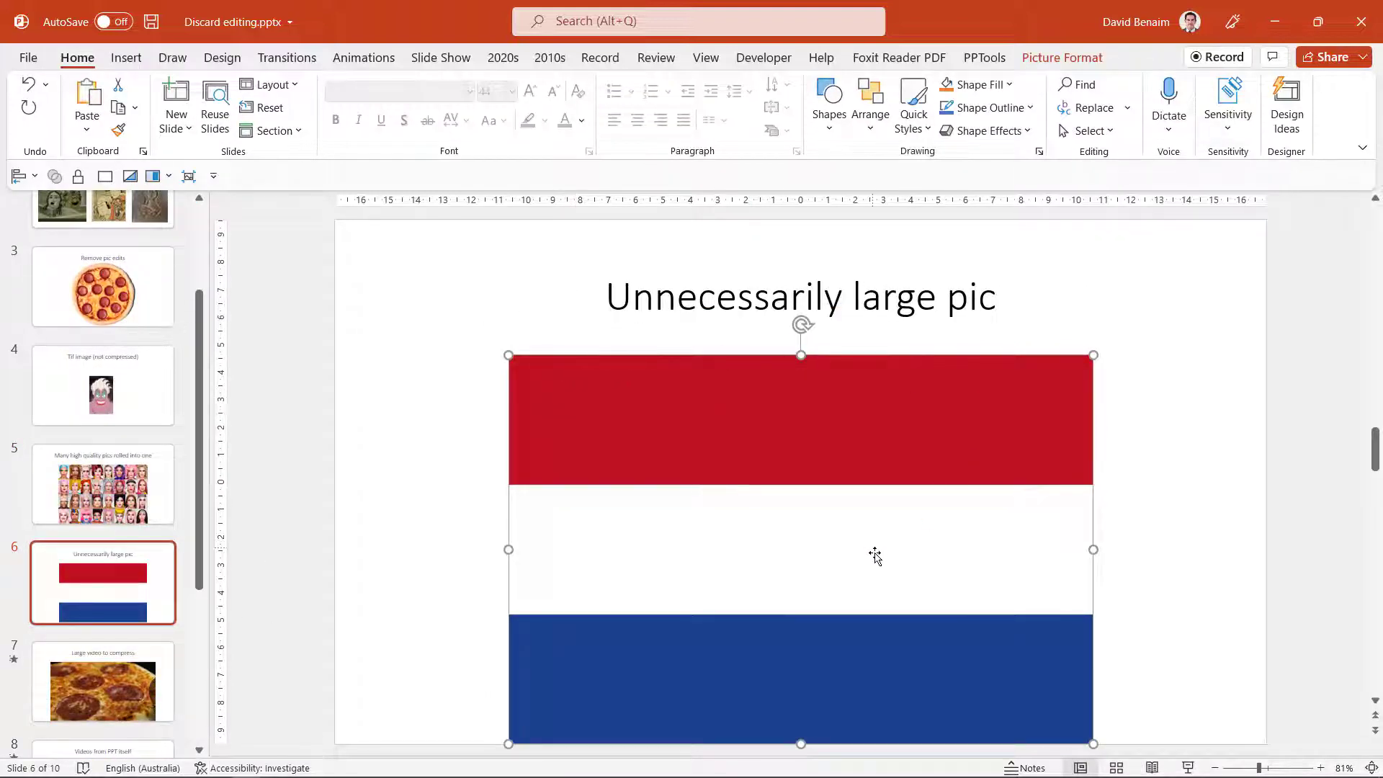
click(147, 569)
scroll(148, 569, down, 3)
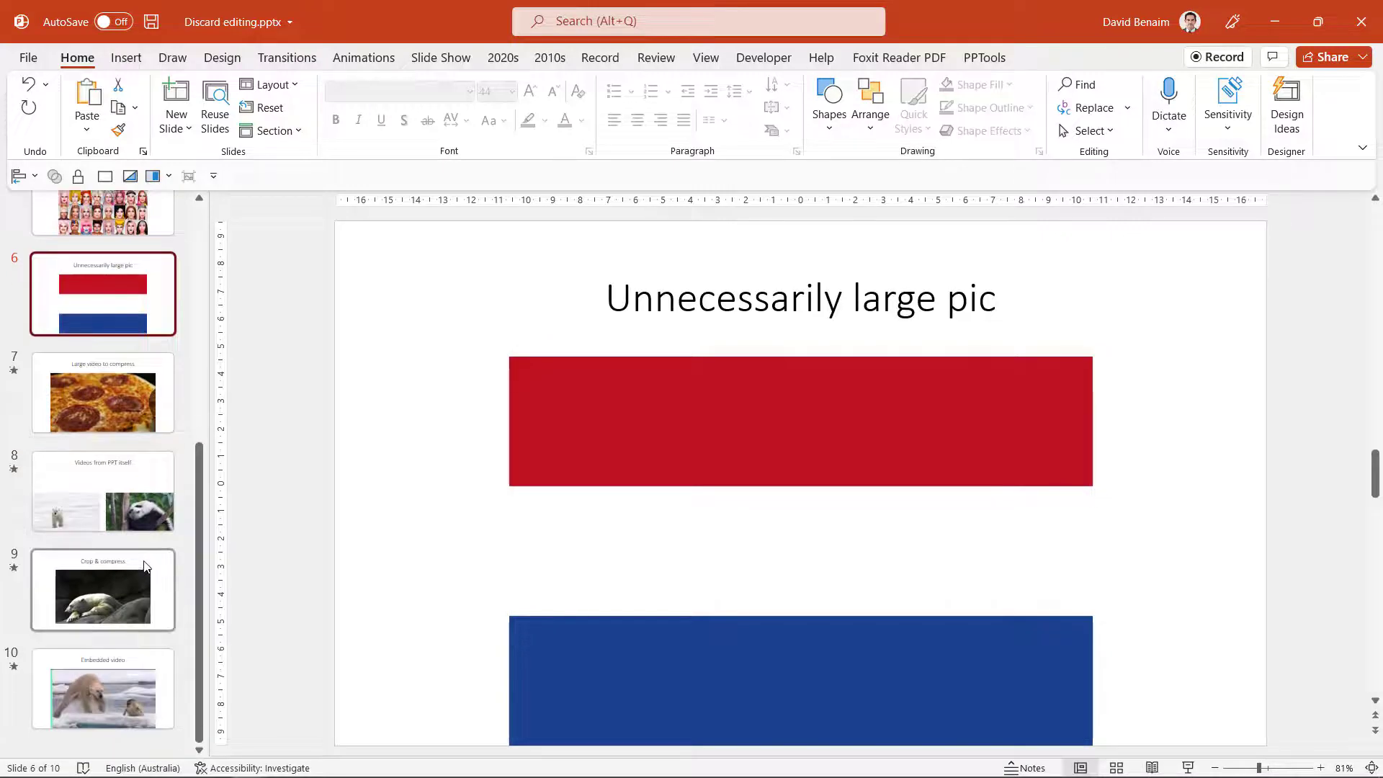
scroll(146, 564, up, 4)
scroll(118, 723, down, 2)
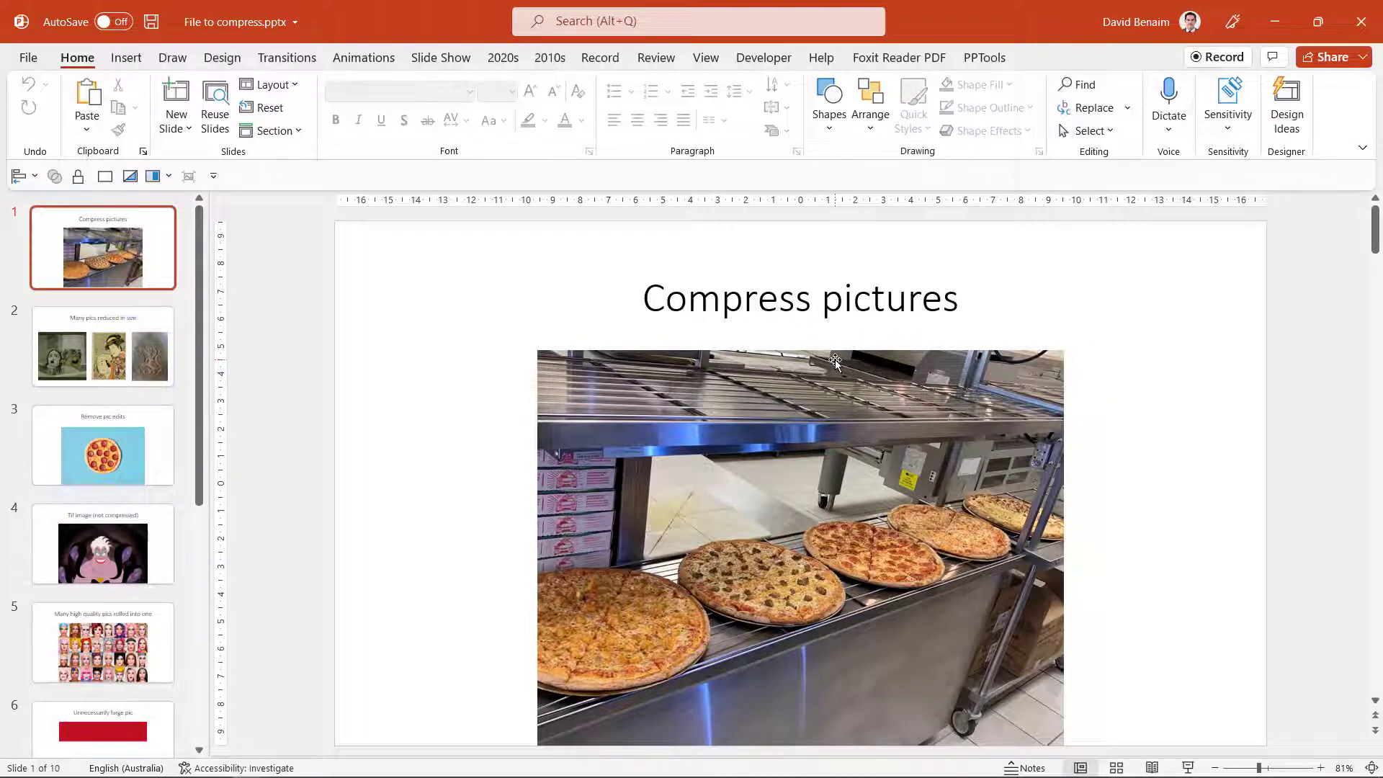
- In the Compress size folder, copy and paste a duplicate of File to compress.pptx
key(alt+Tab)
key(alt+Tab)
key(Tab)
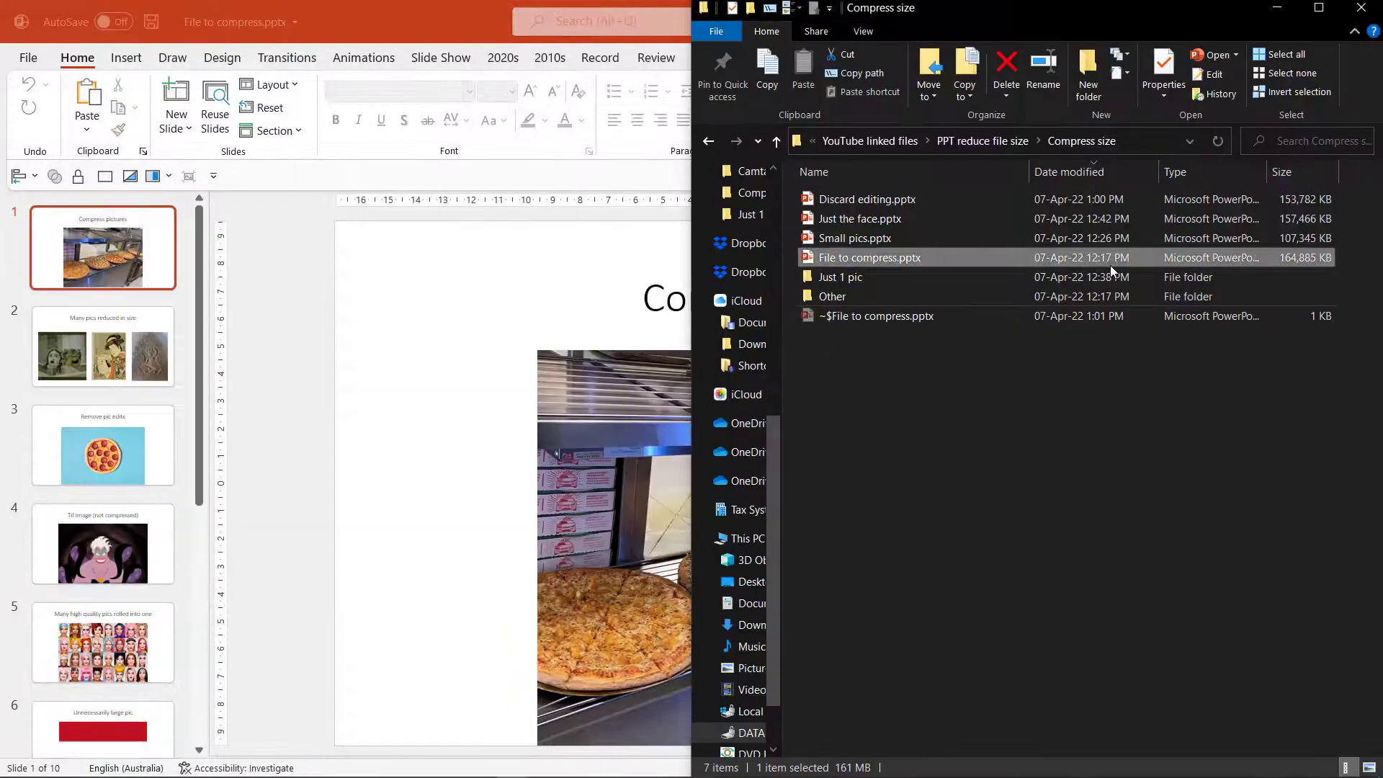
right_click(988, 258)
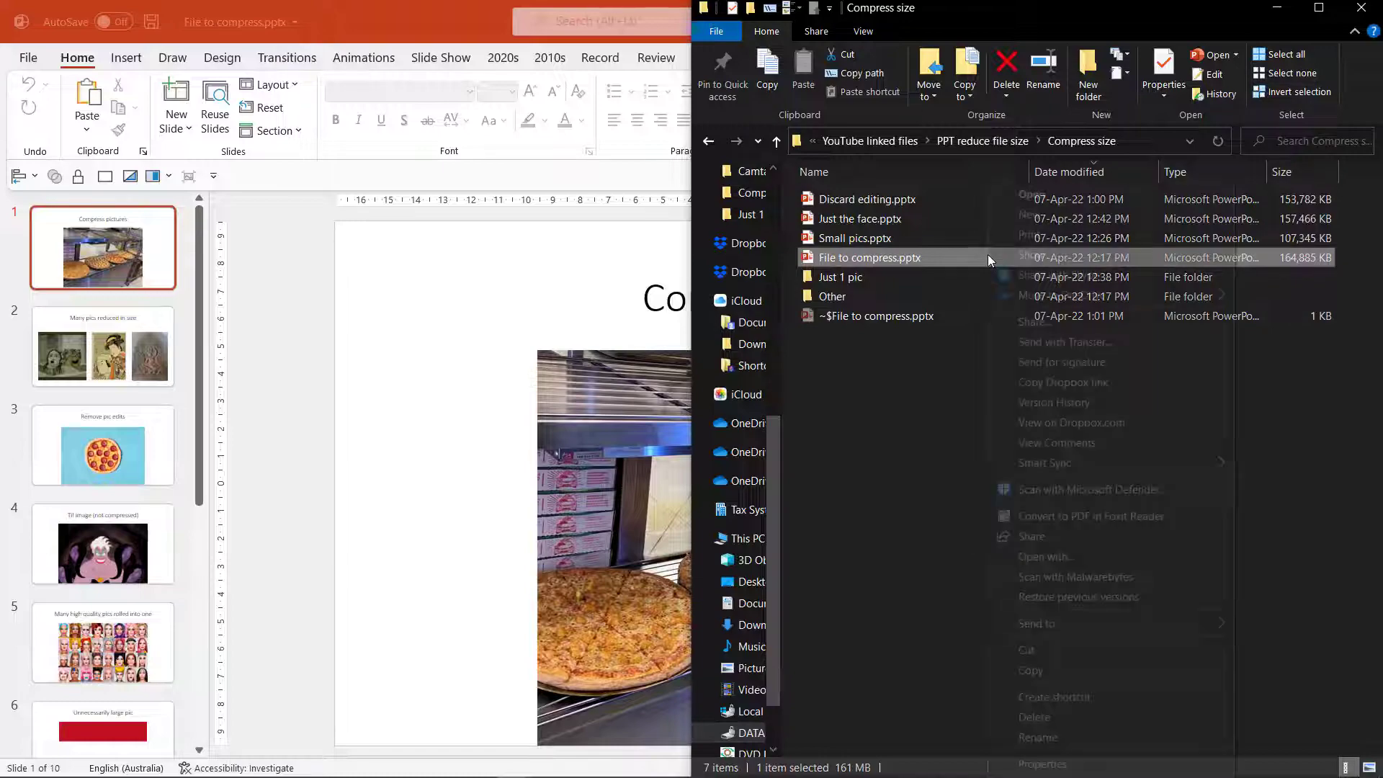
click(1037, 672)
right_click(927, 328)
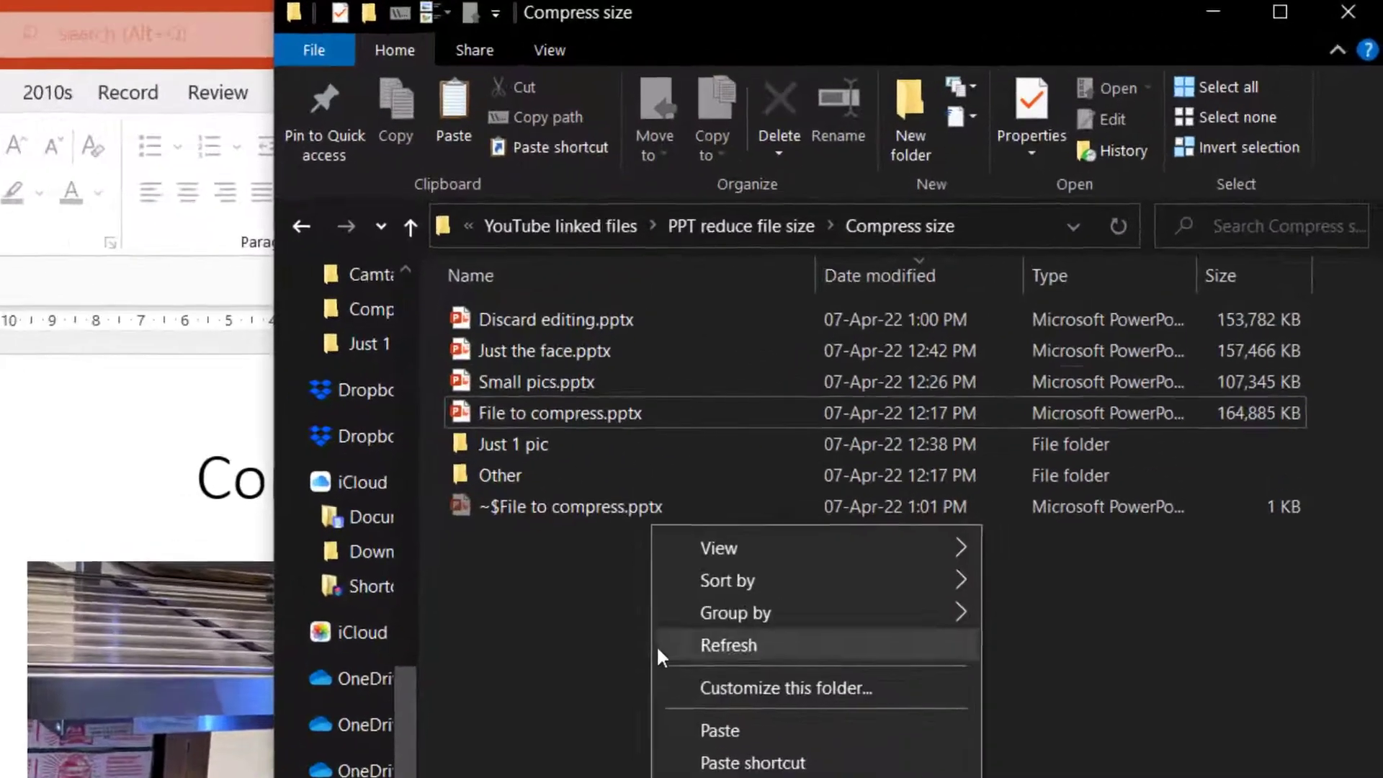
click(742, 731)
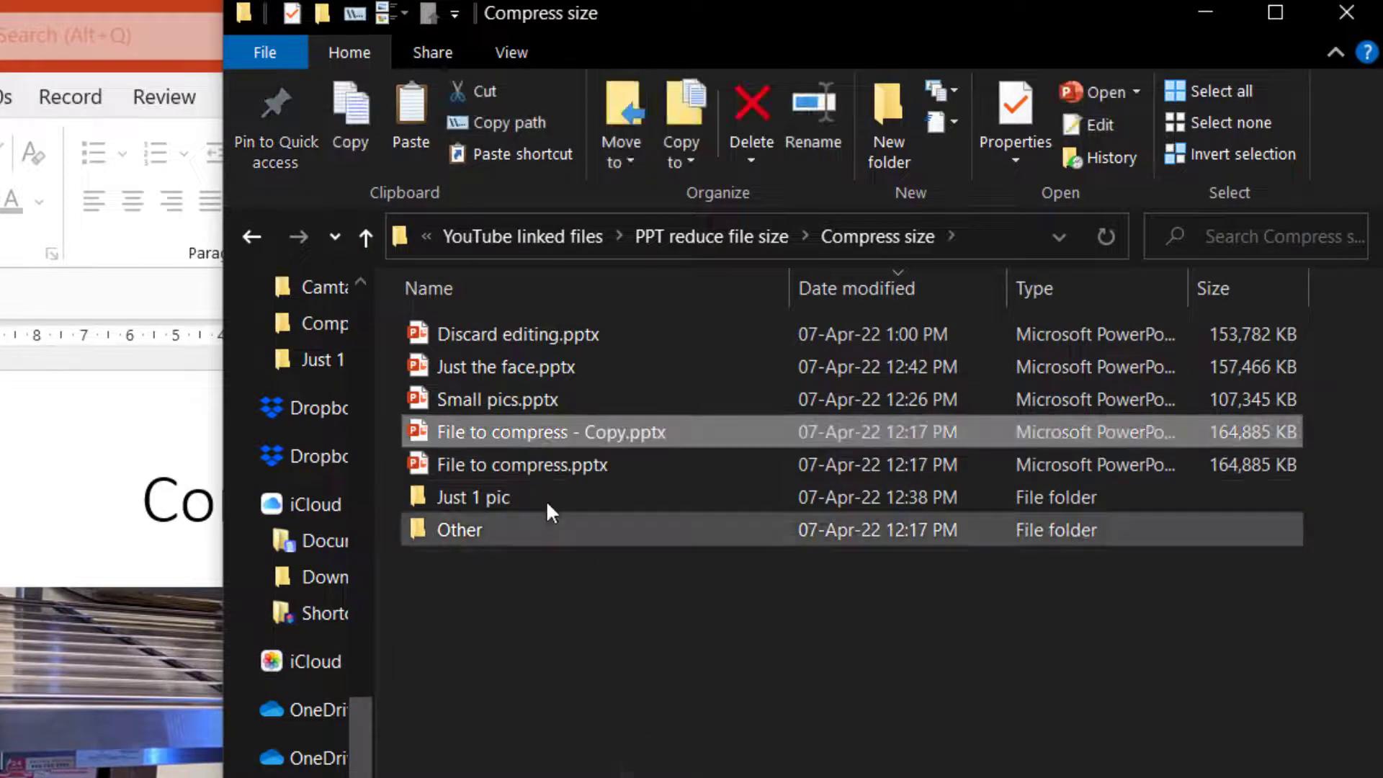
- Rename the duplicate to 'File to compress individual pics'
click(559, 442)
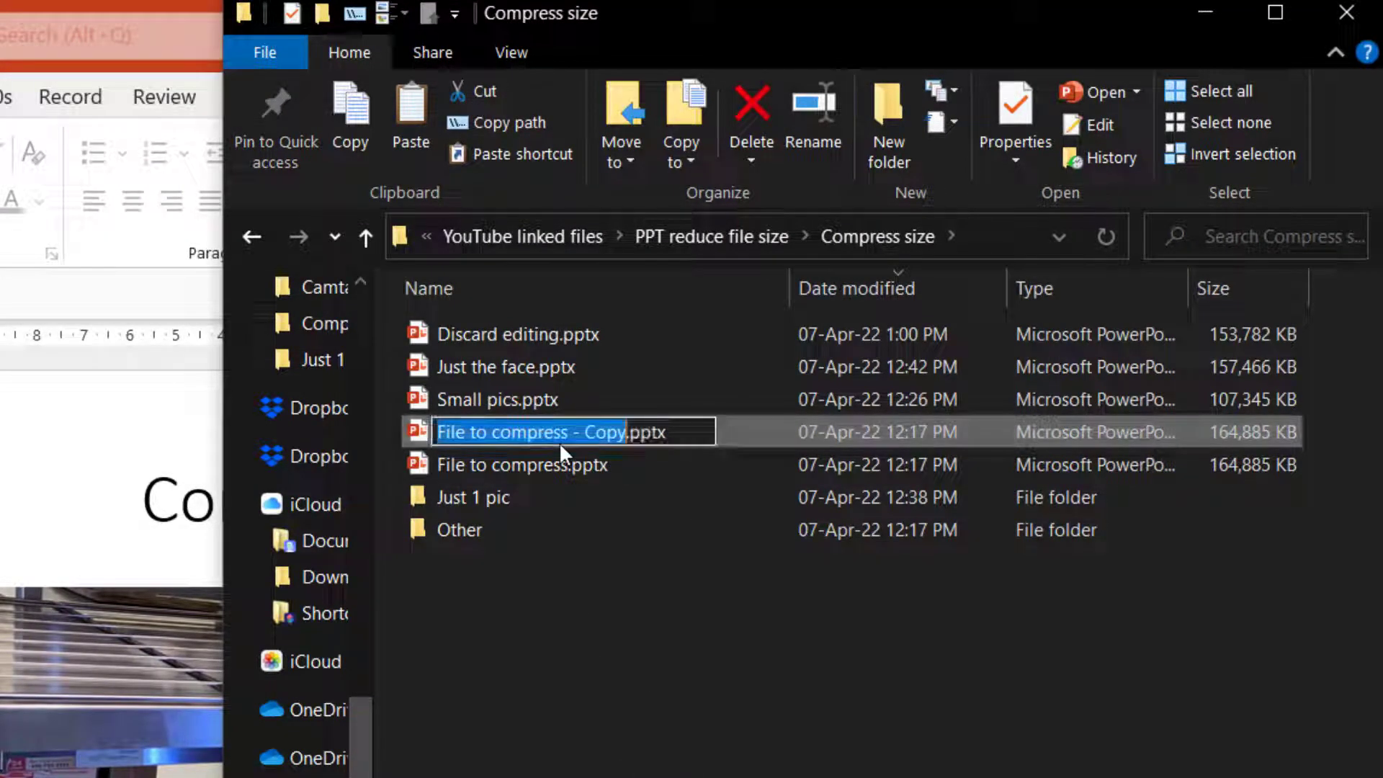
key(Right)
key(ctrl+shift+Left)
key(ctrl+shift+Left)
text(individual)
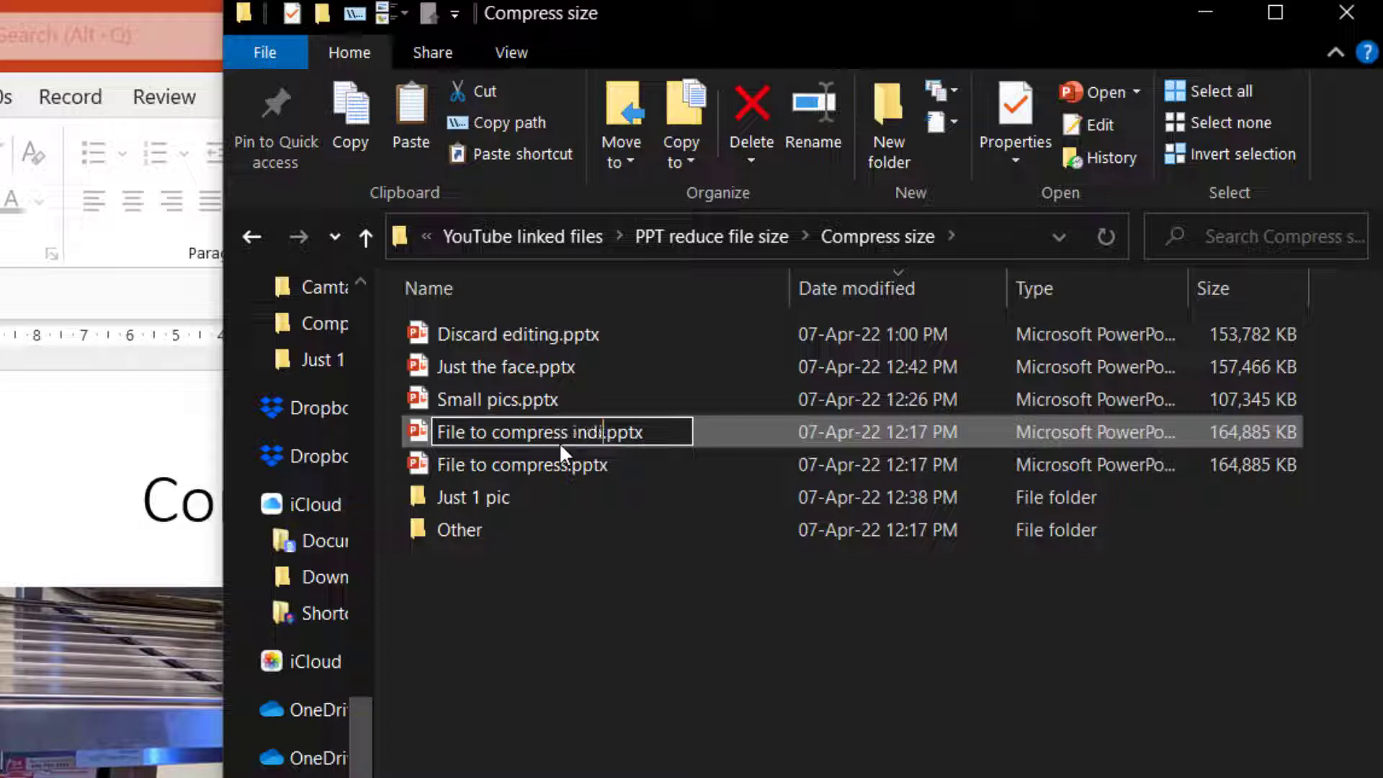
text( pics)
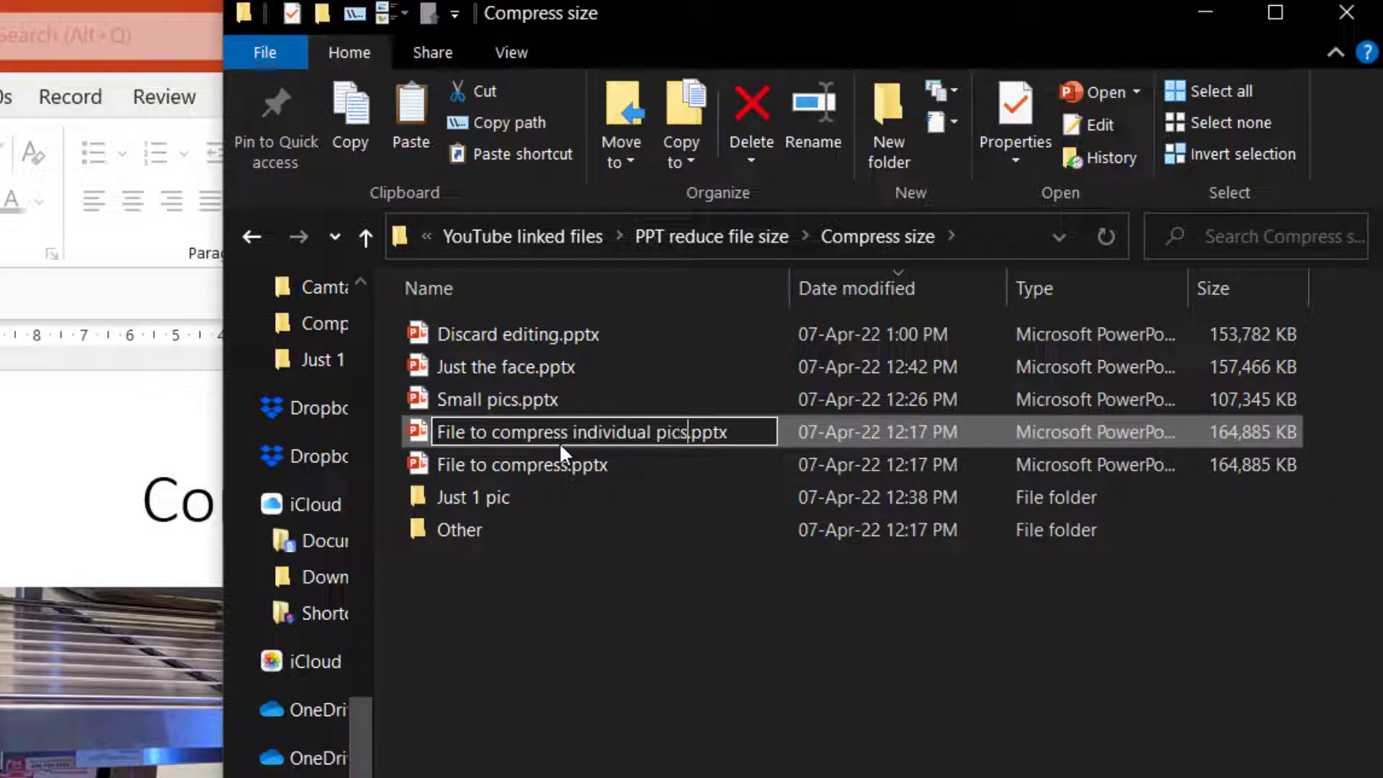
key(Return)
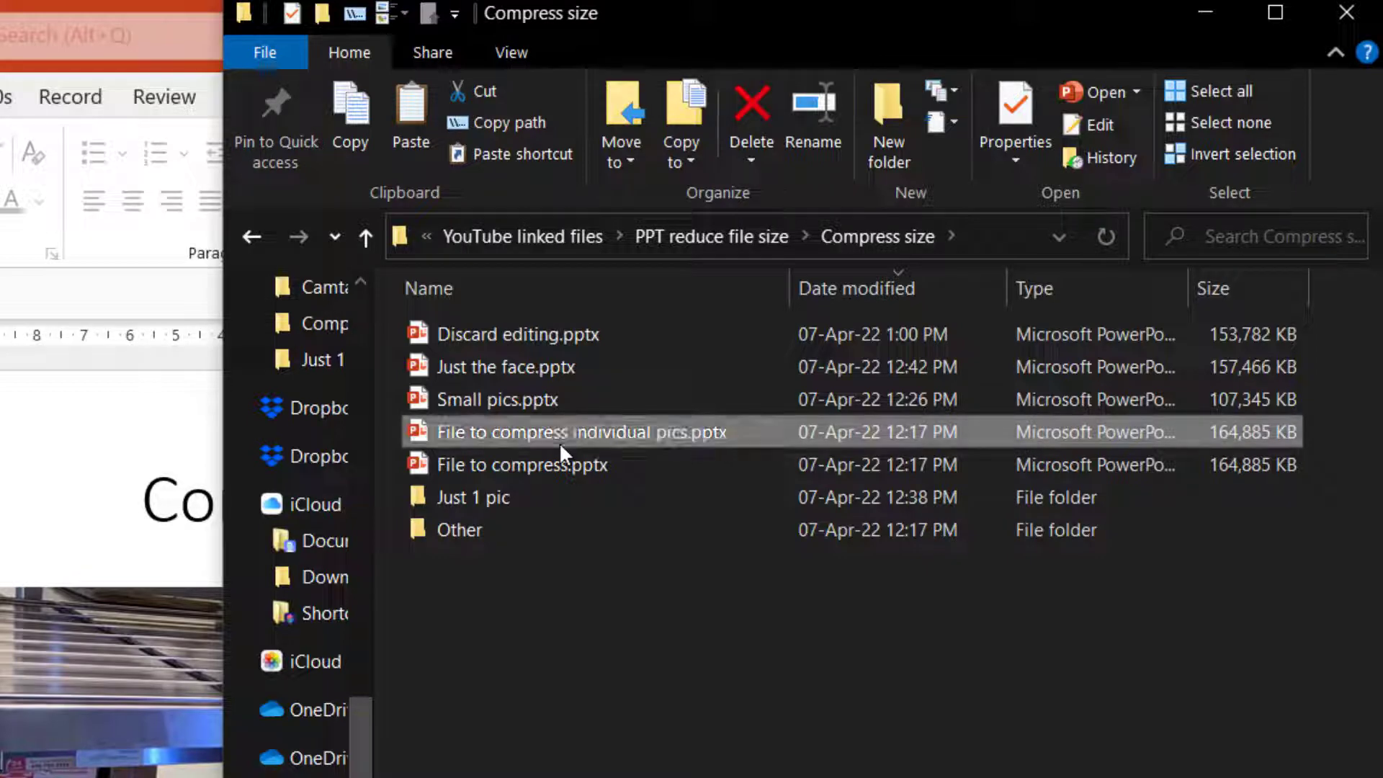
- Change the duplicate's extension from .pptx to .zip
click(647, 438)
key(Right)
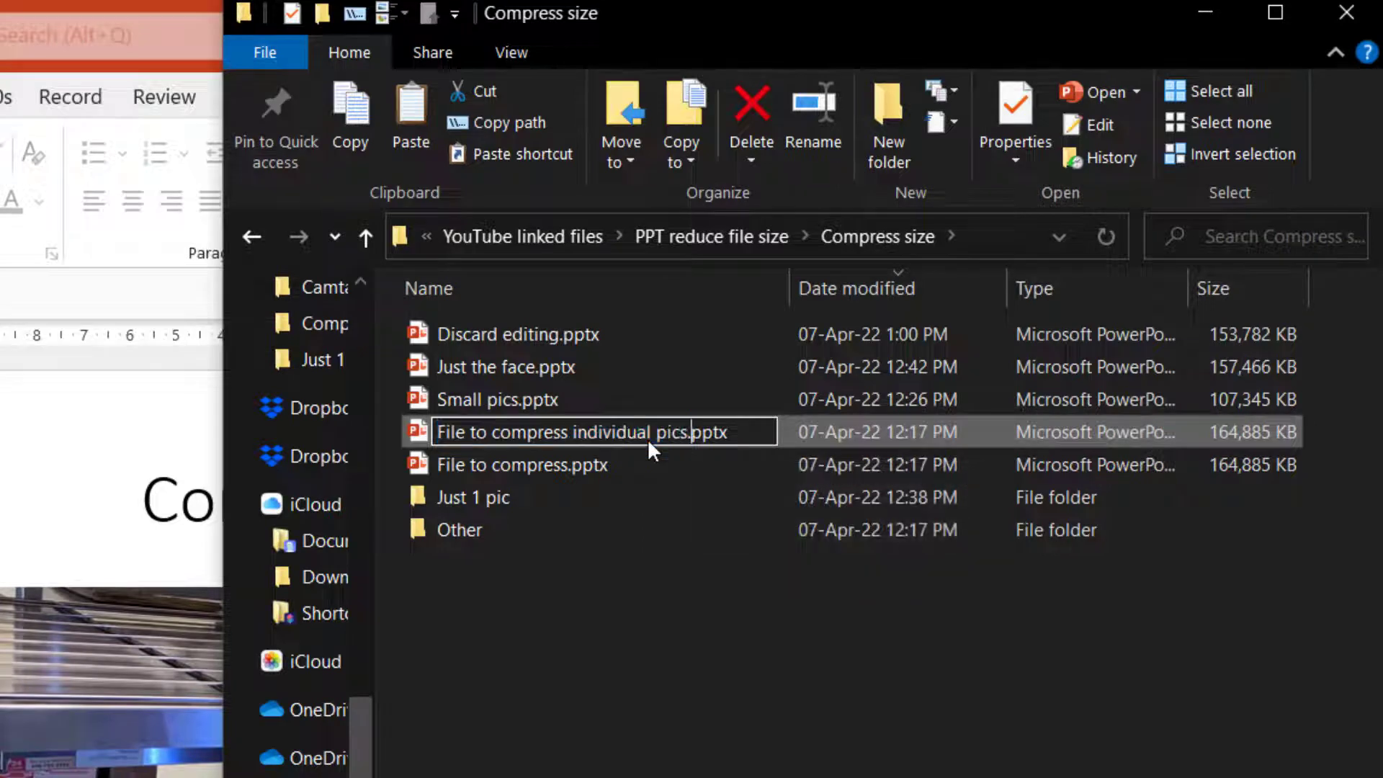
key(shift+End)
text(.zip)
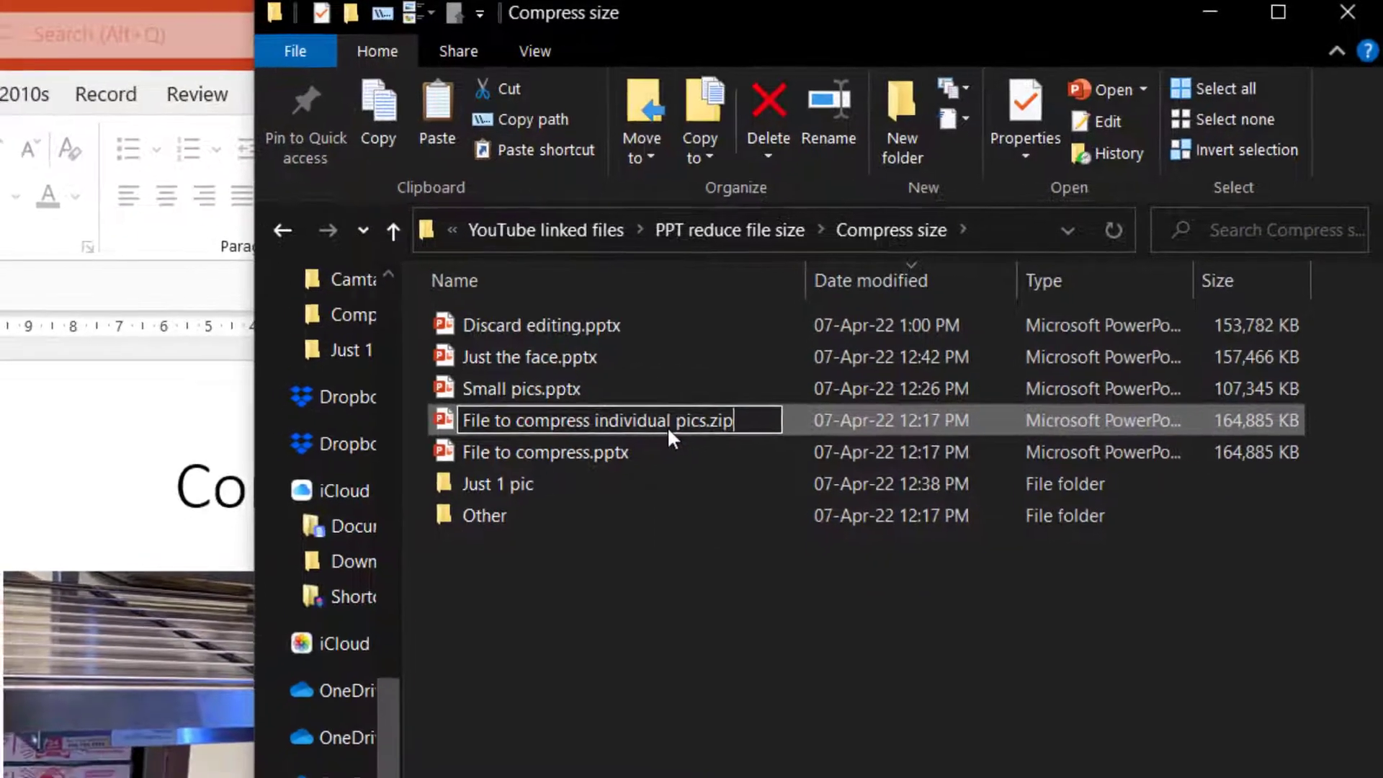
key(Return)
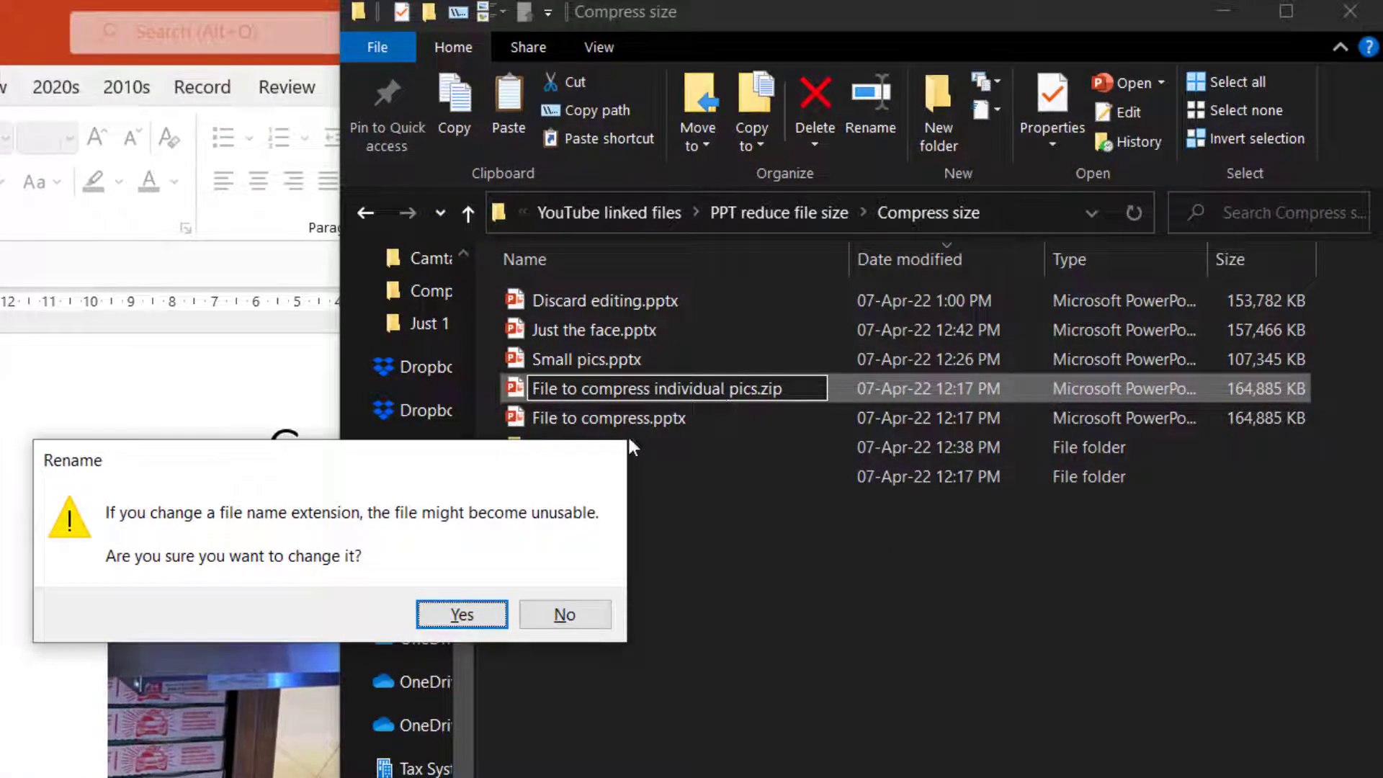
- Confirm the .zip extension, open the zip's ppt\media folder, and sort by compressed size, largest first
click(462, 615)
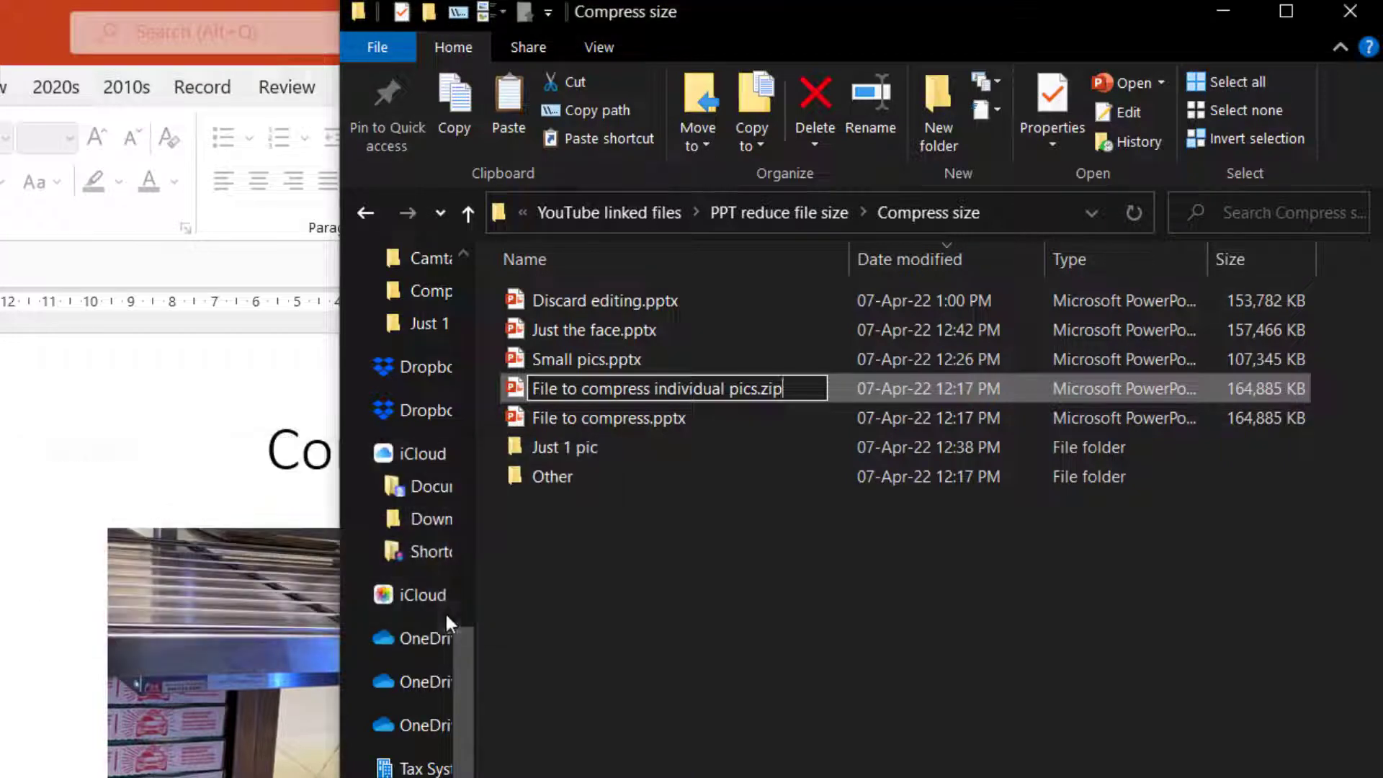
double_click(659, 387)
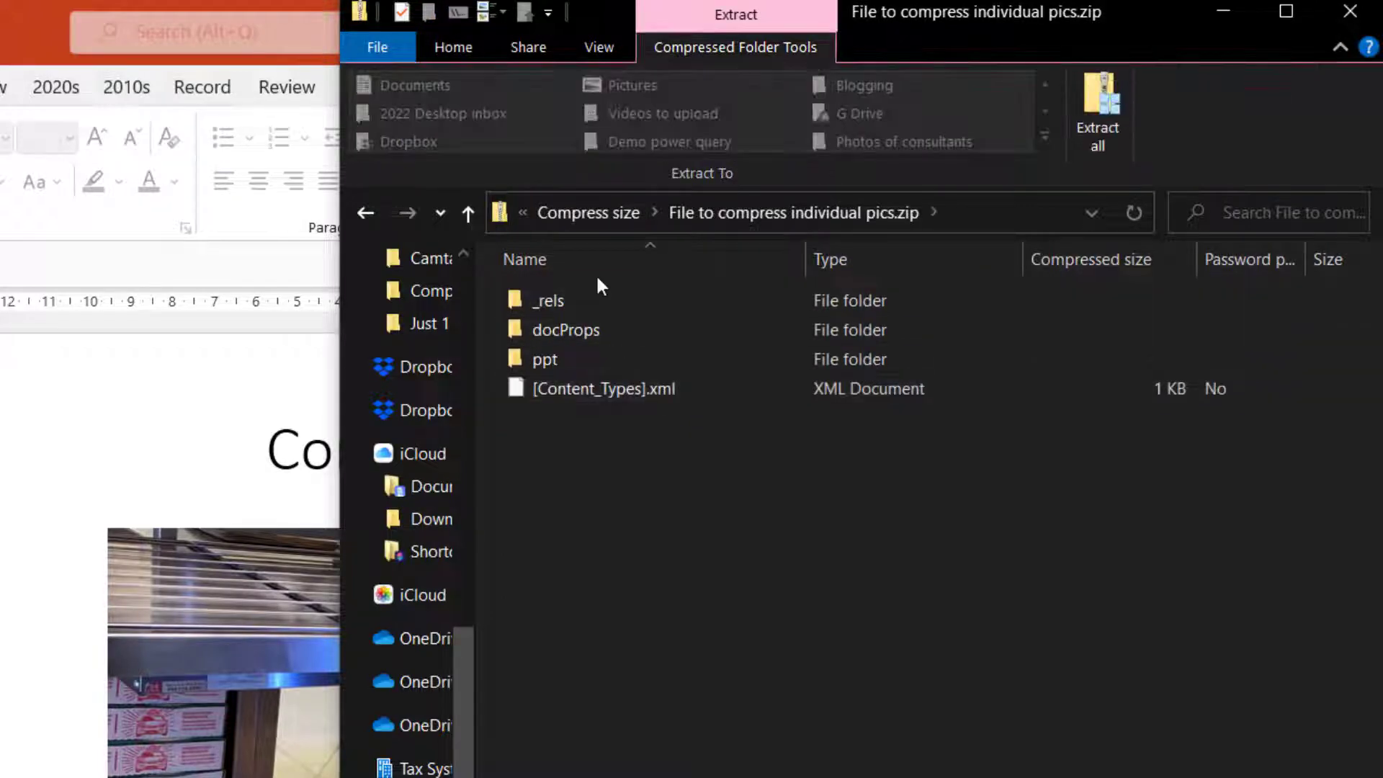
double_click(624, 353)
double_click(608, 324)
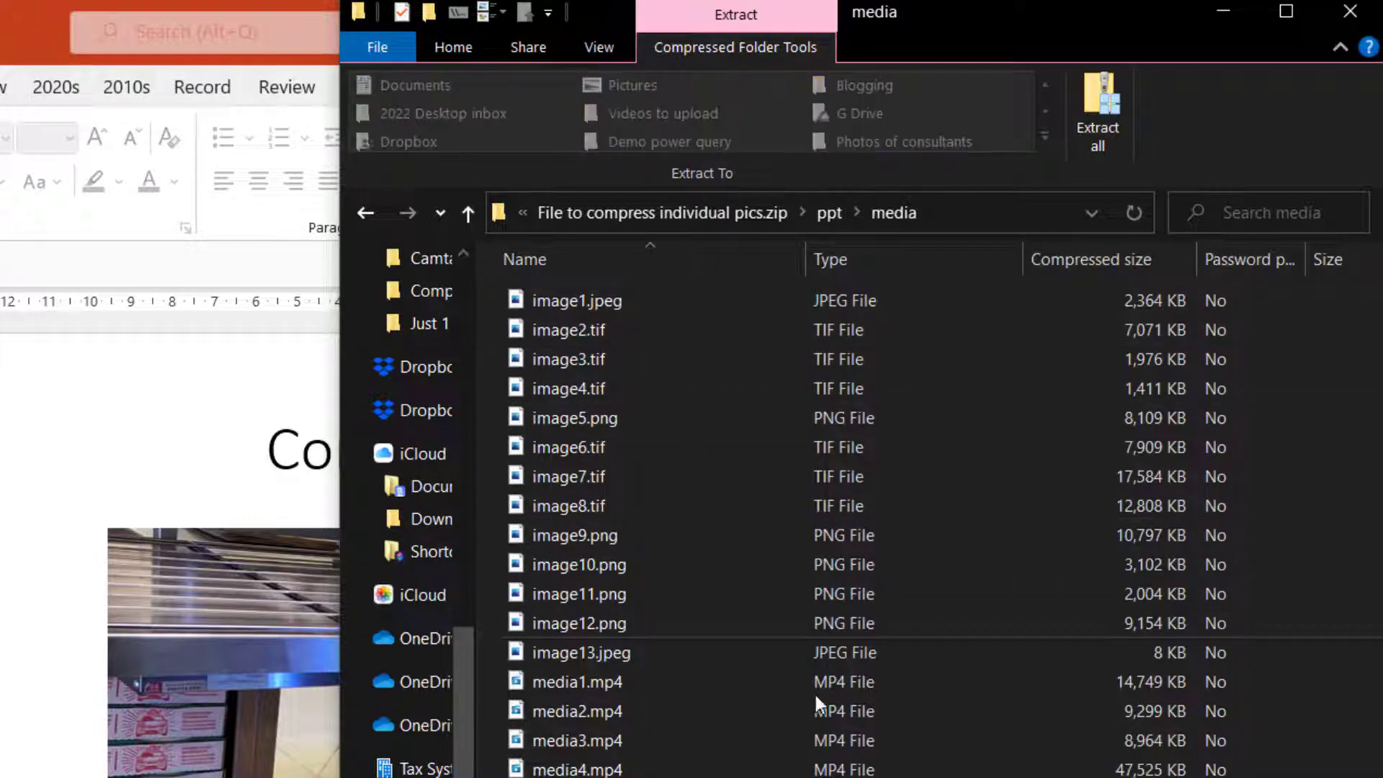
scroll(1113, 573, right, 5)
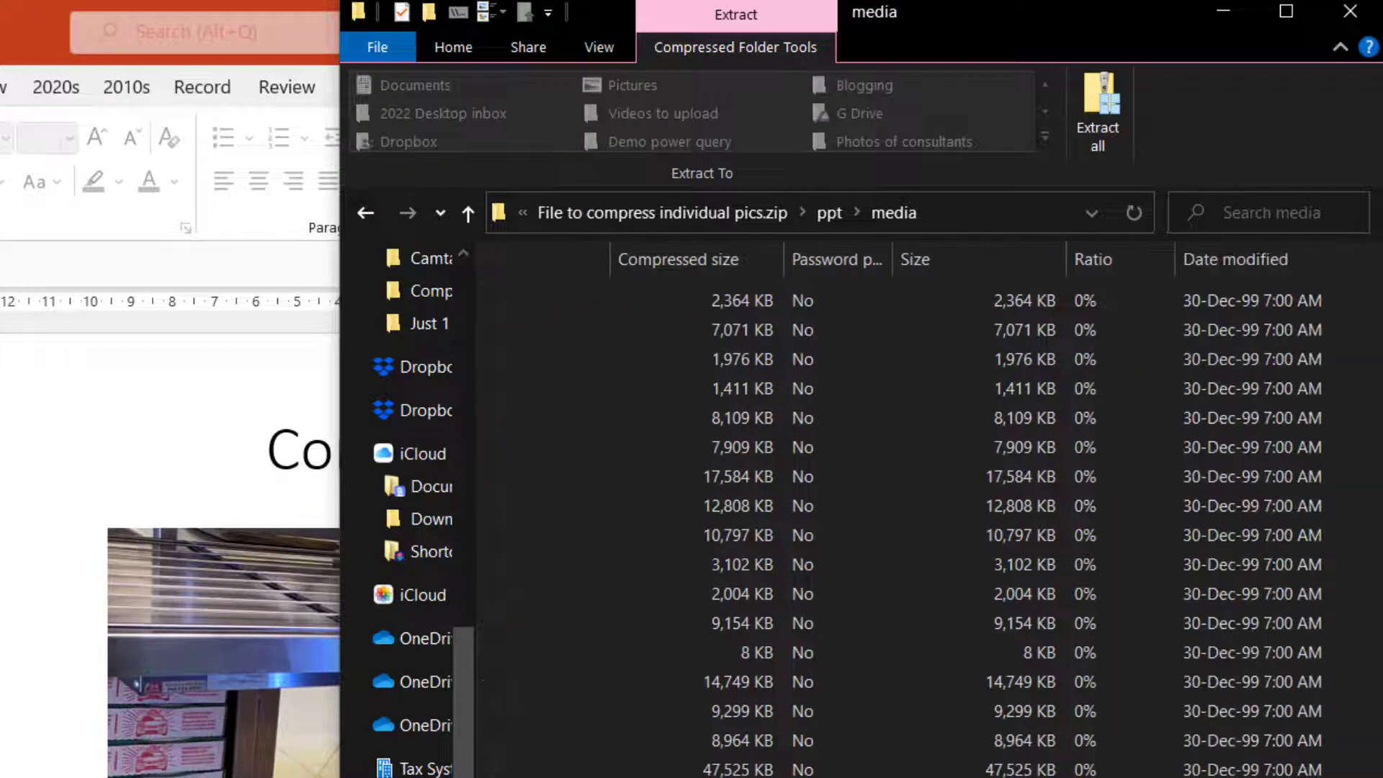
scroll(1113, 573, left, 5)
click(1114, 266)
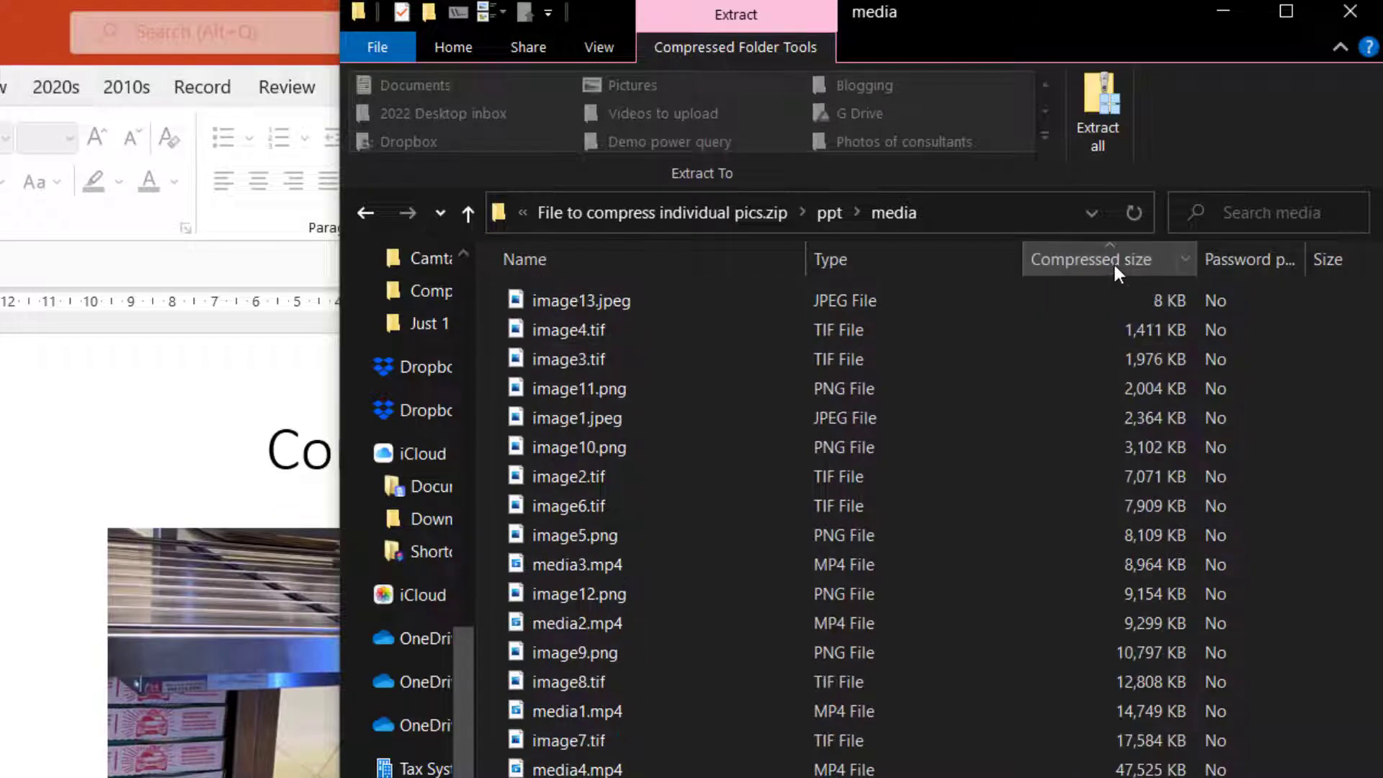
click(1113, 265)
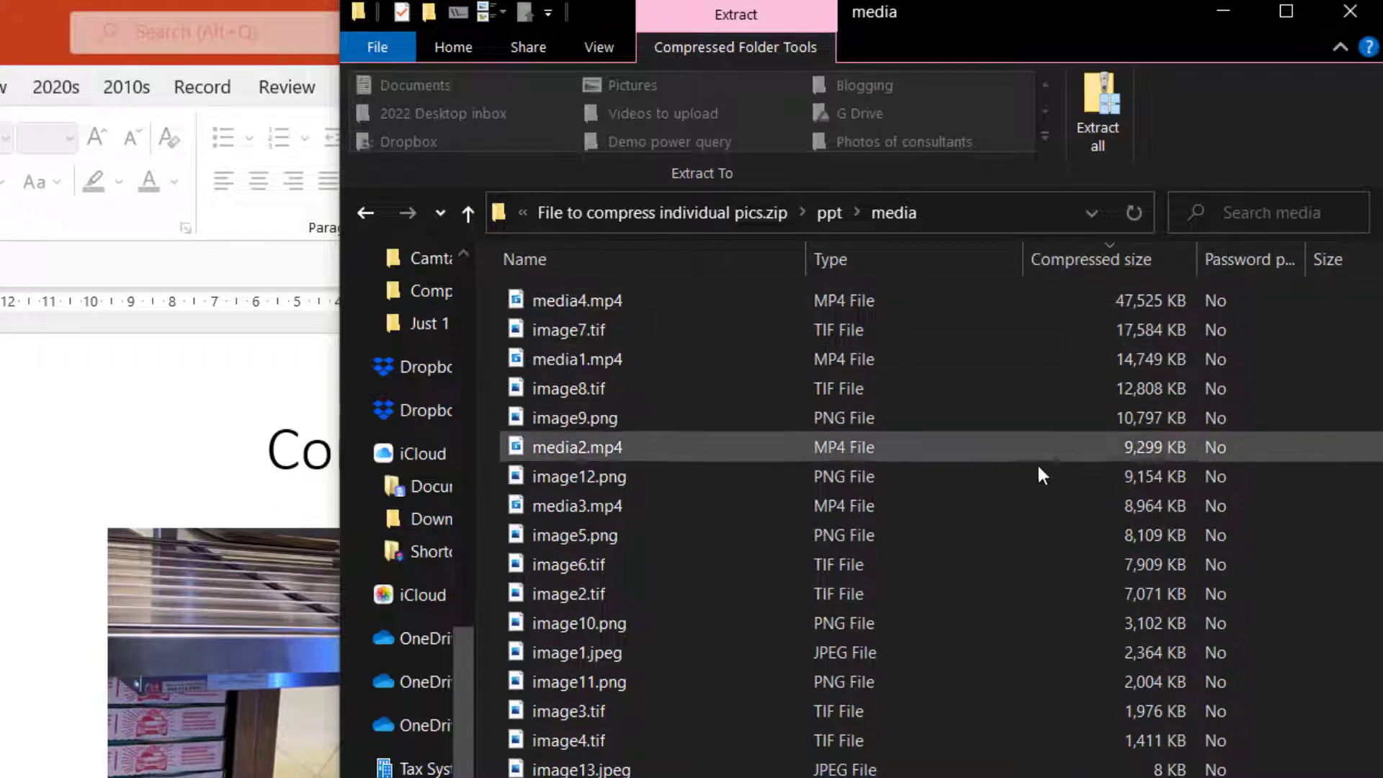
- Select all 17 media files from media4.mp4 to image13.jpeg and copy them
click(1069, 298)
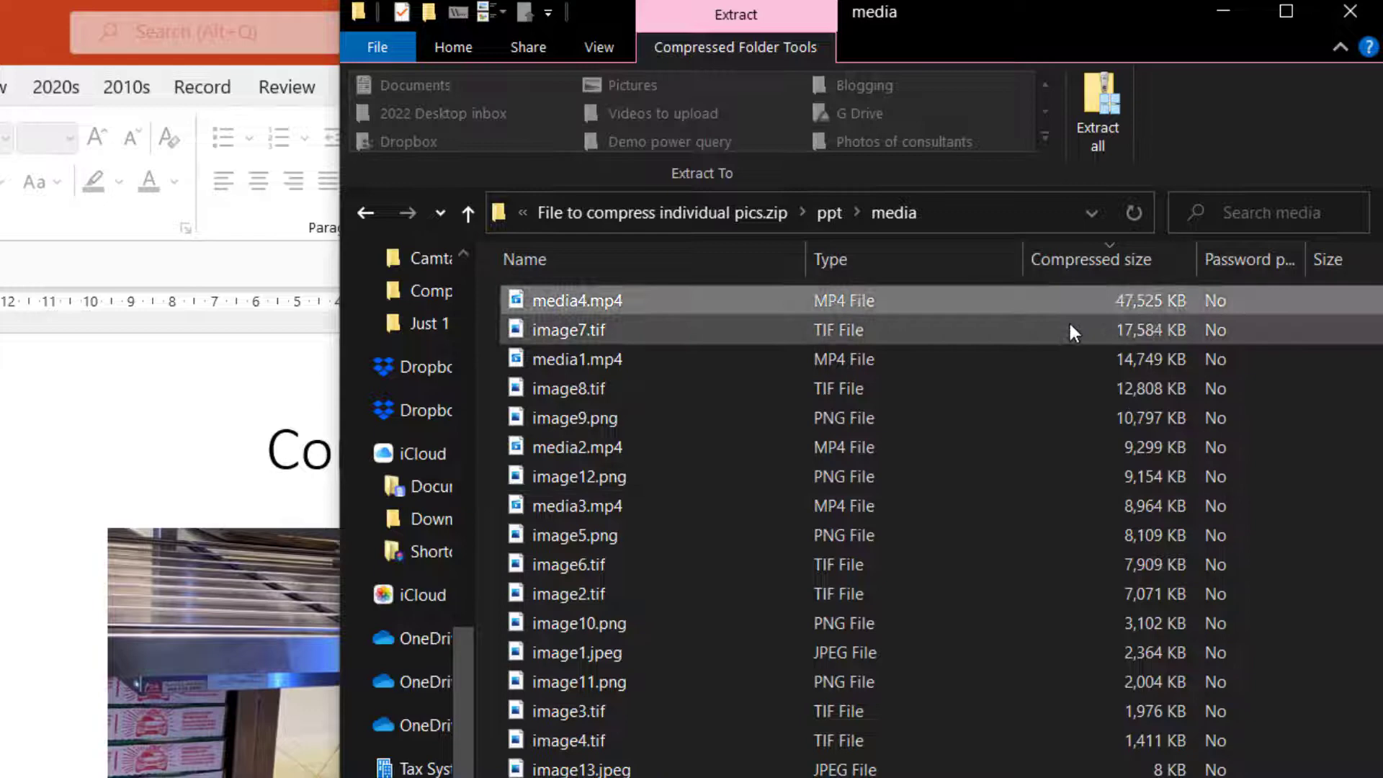
click(1071, 332)
click(1076, 368)
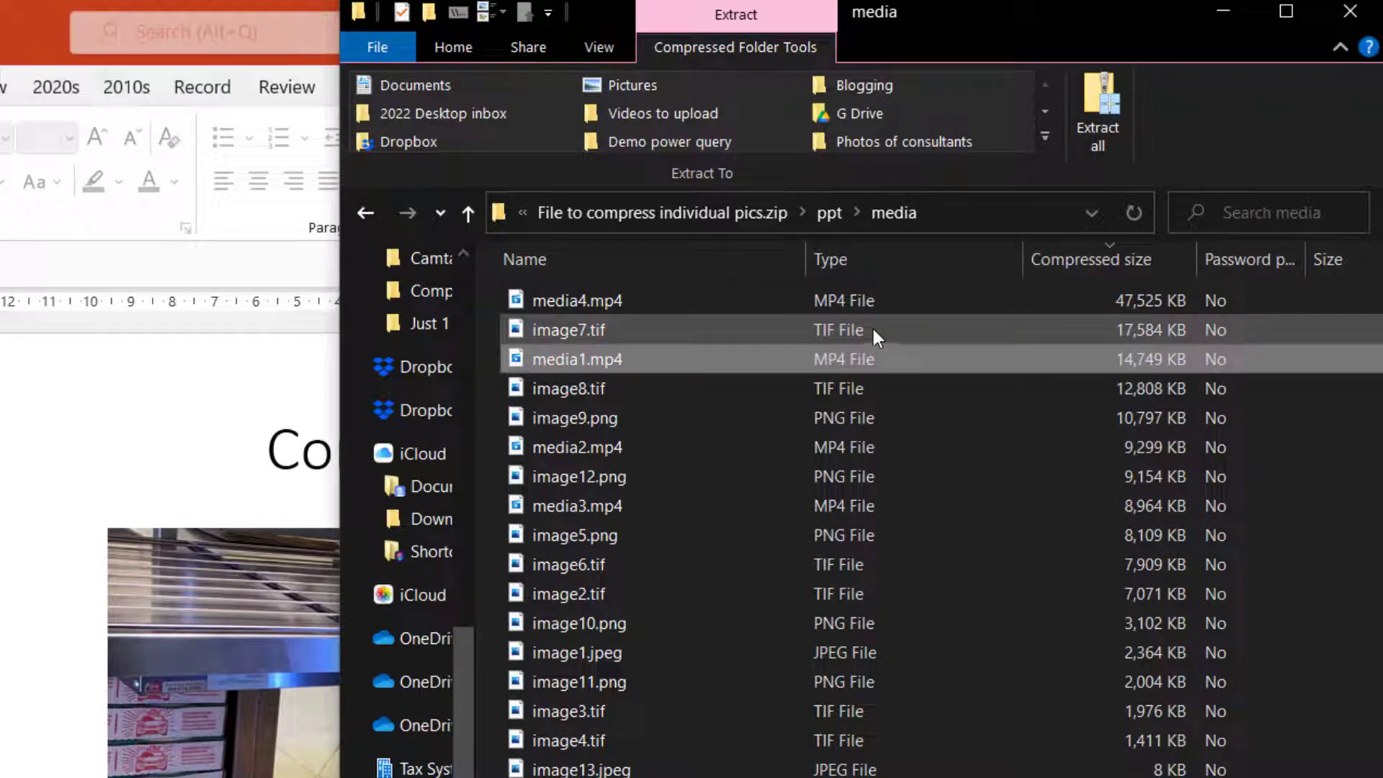
click(912, 467)
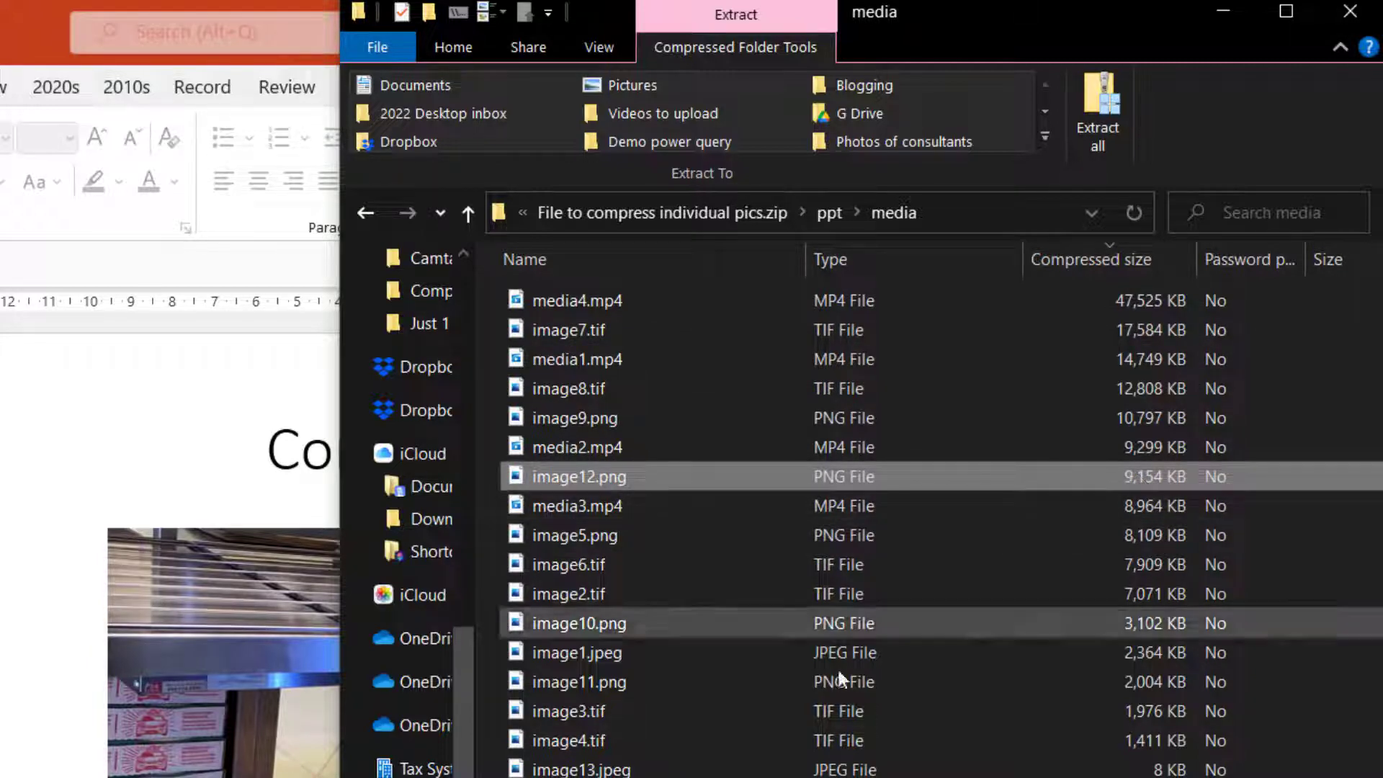
click(809, 308)
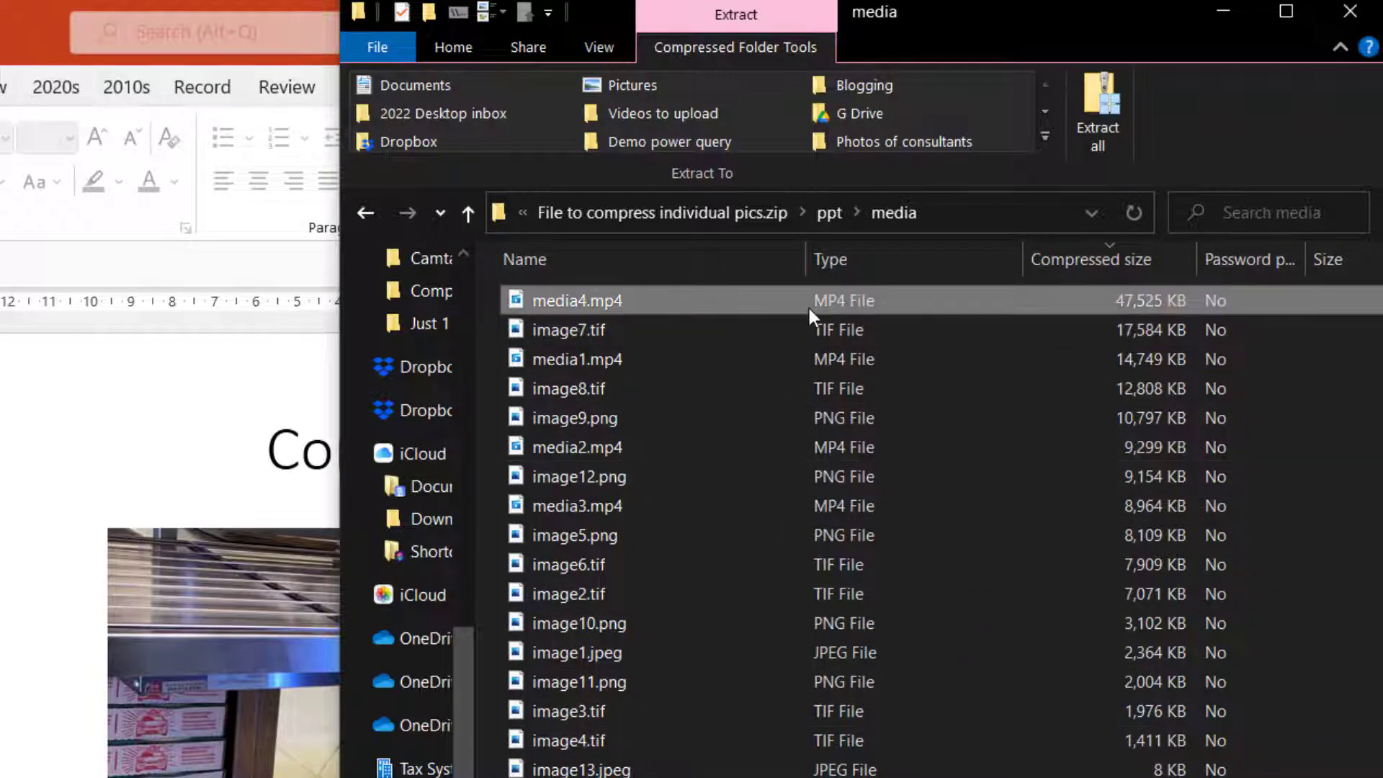
shift+click(796, 768)
right_click(807, 516)
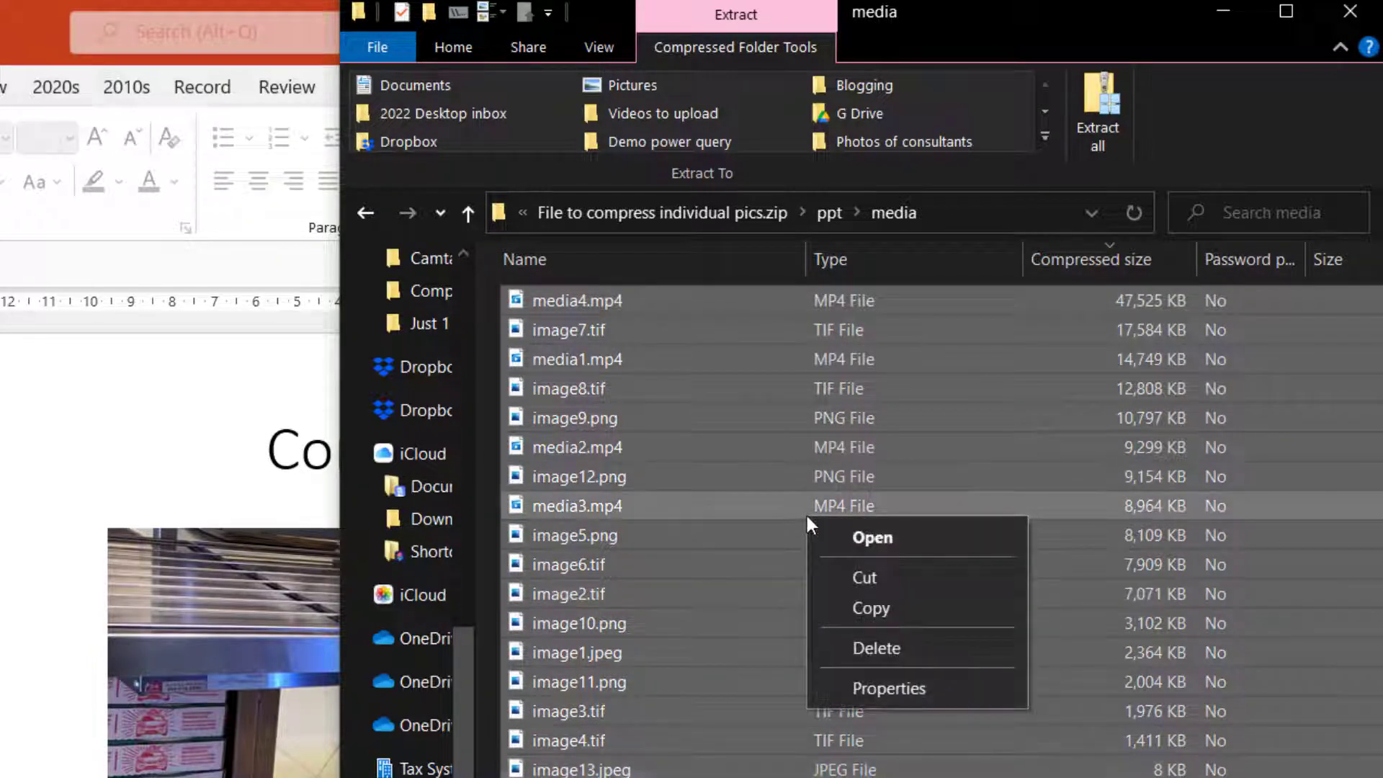
click(912, 606)
- Create and open a new folder named 'Pic by pic' inside Compress size
click(523, 213)
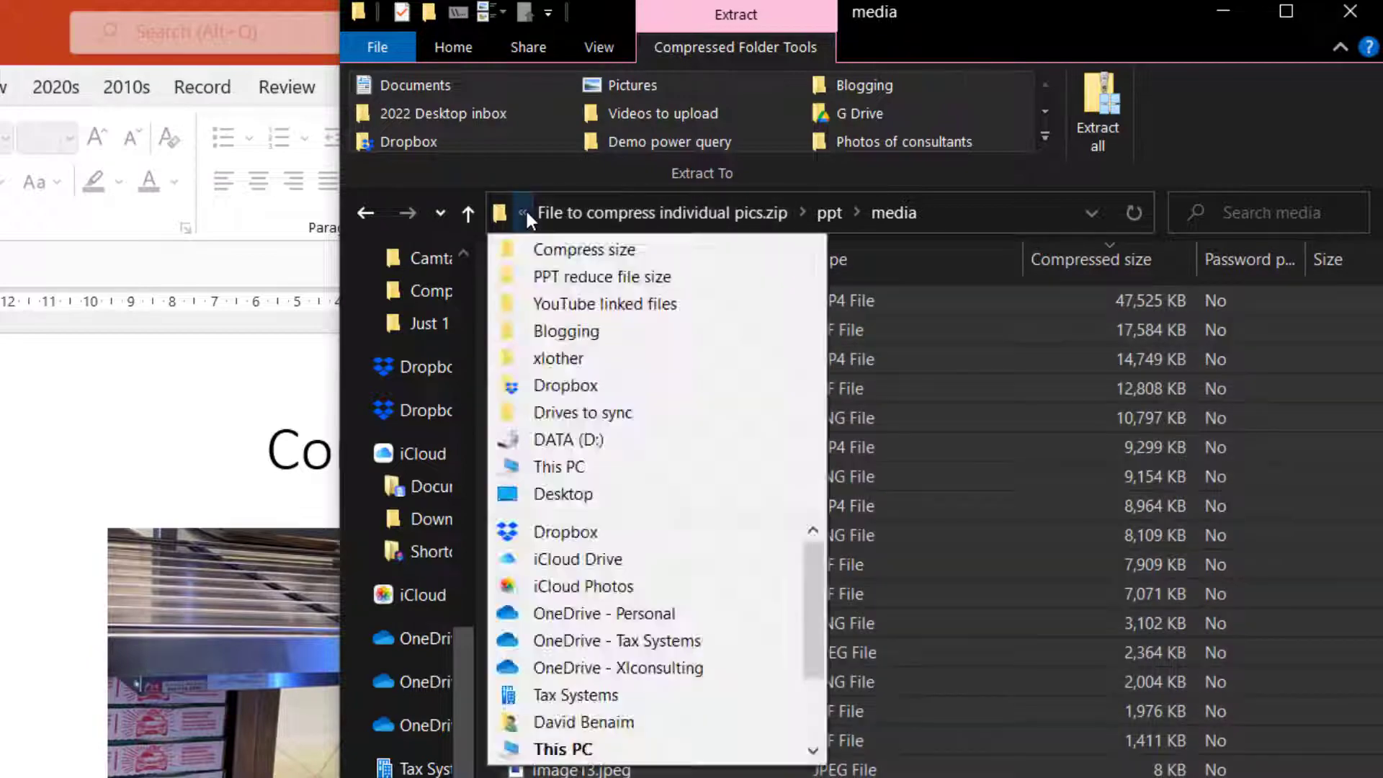
click(583, 249)
right_click(793, 504)
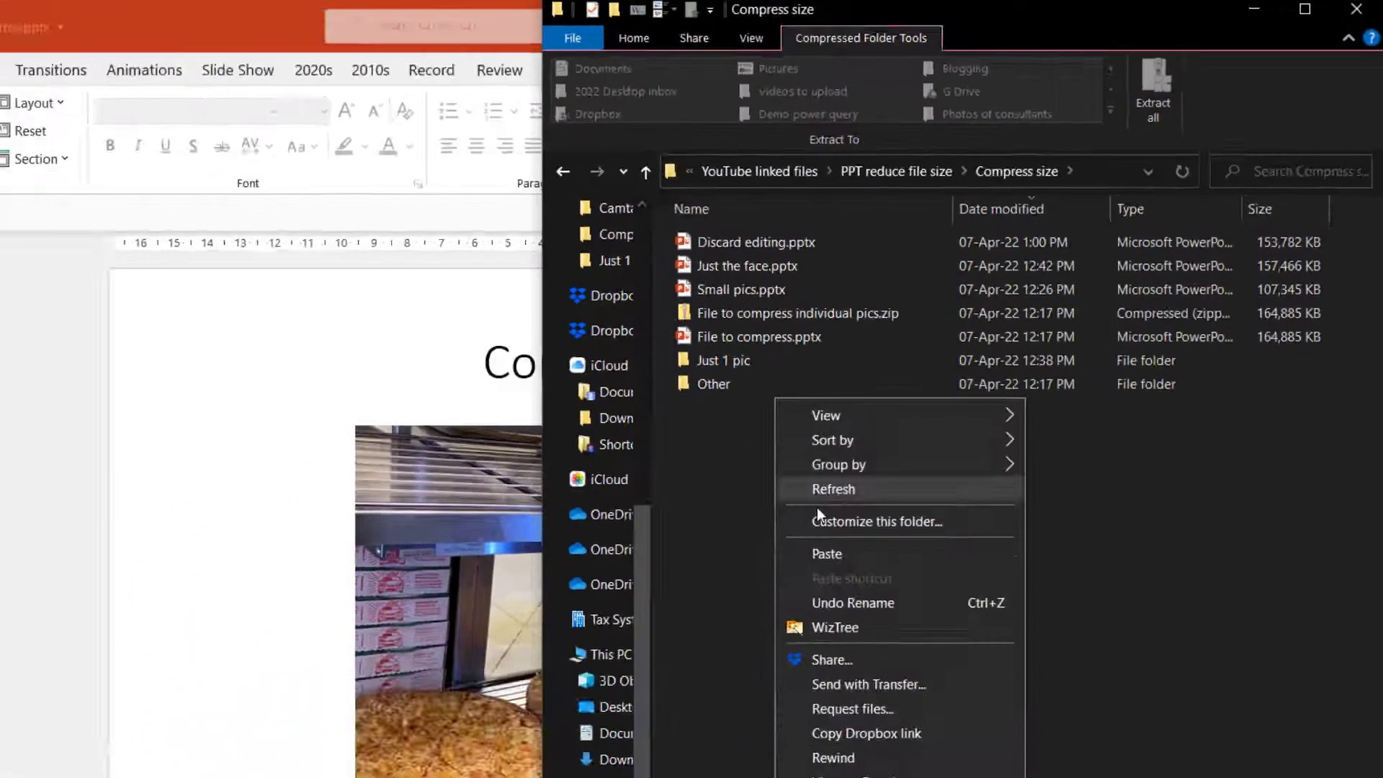
mouse_move(962, 775)
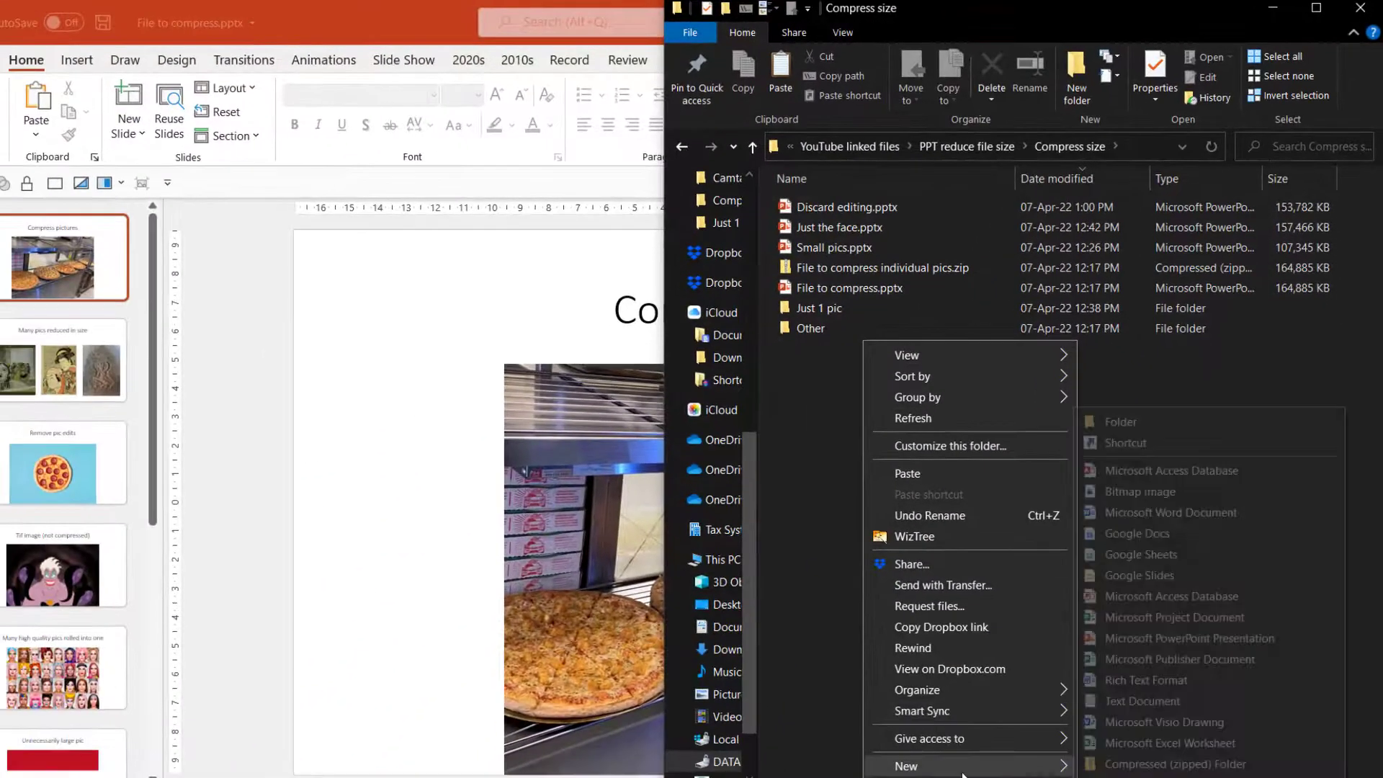
click(1121, 425)
text(Pi)
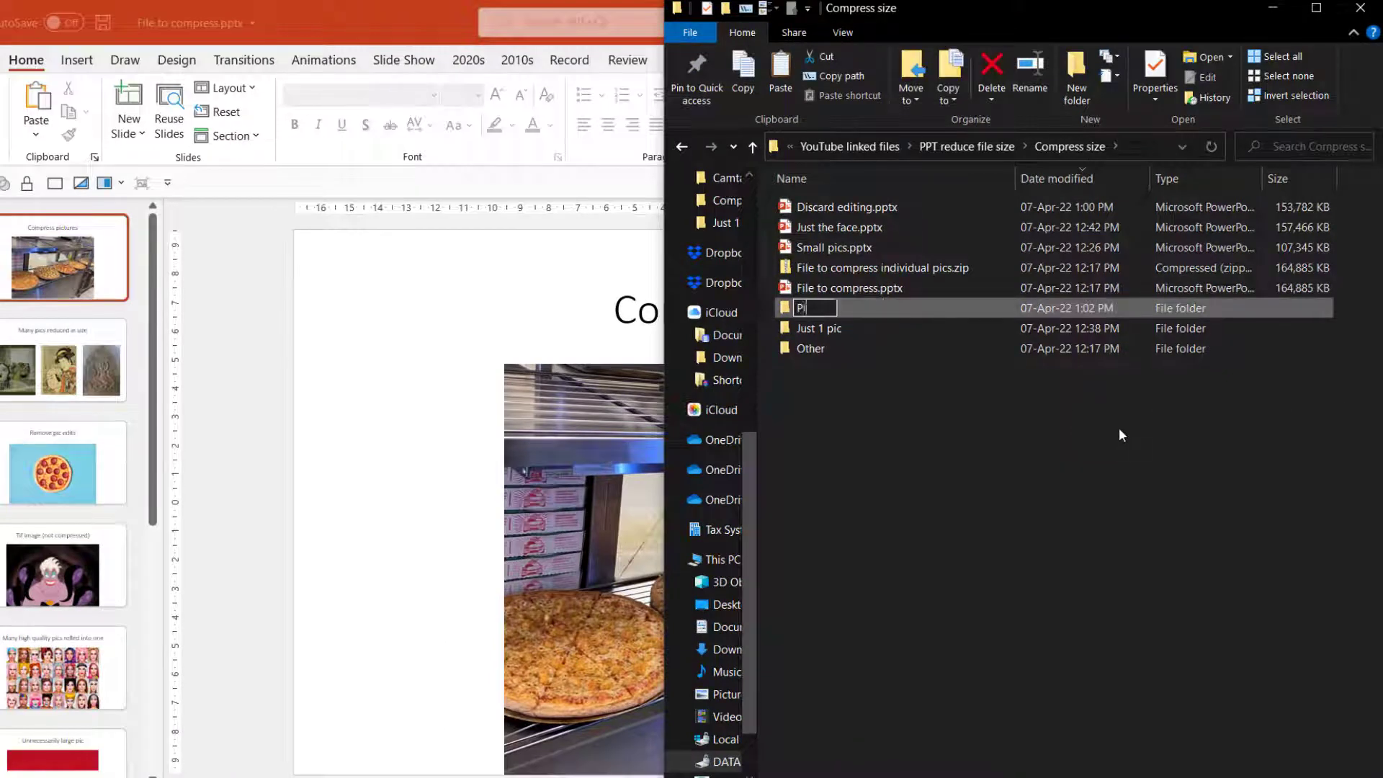
text(c by pic)
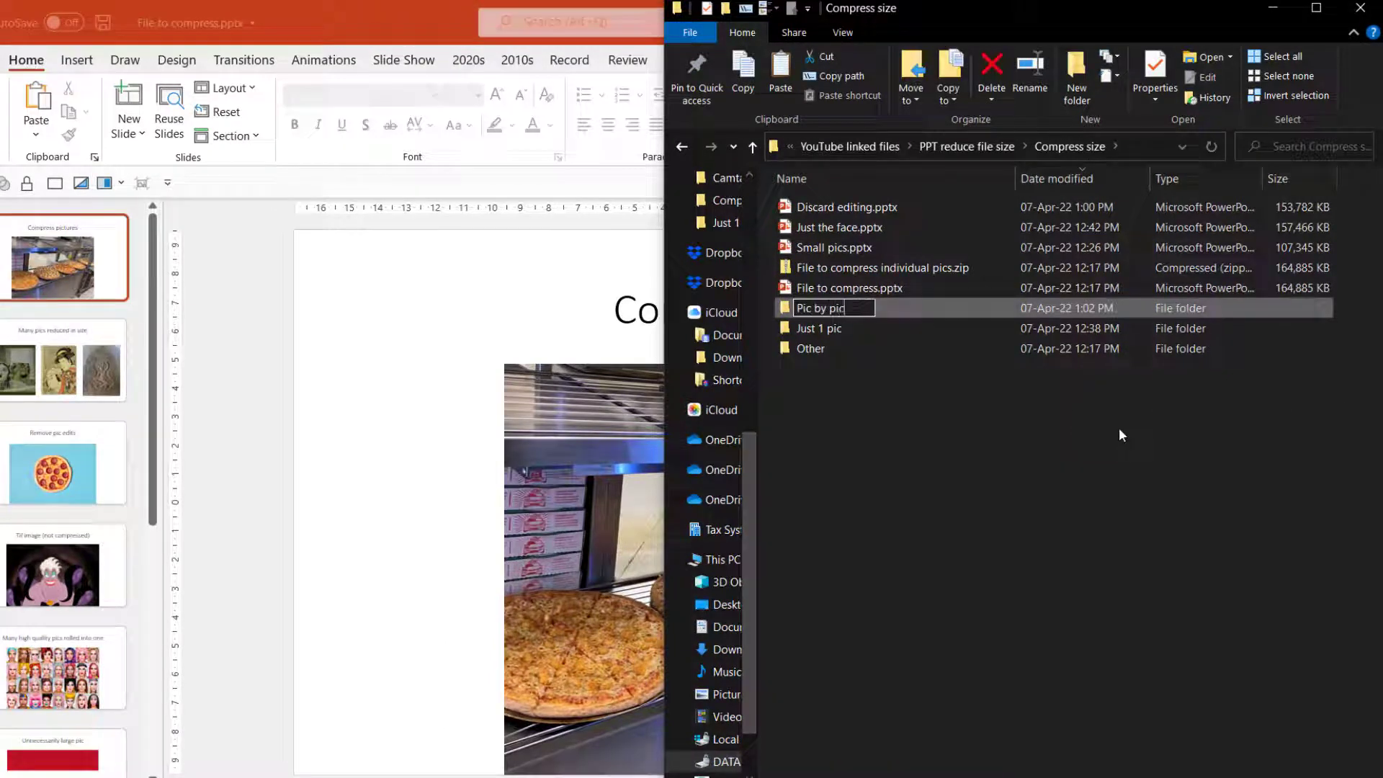
key(Return)
key(Return)
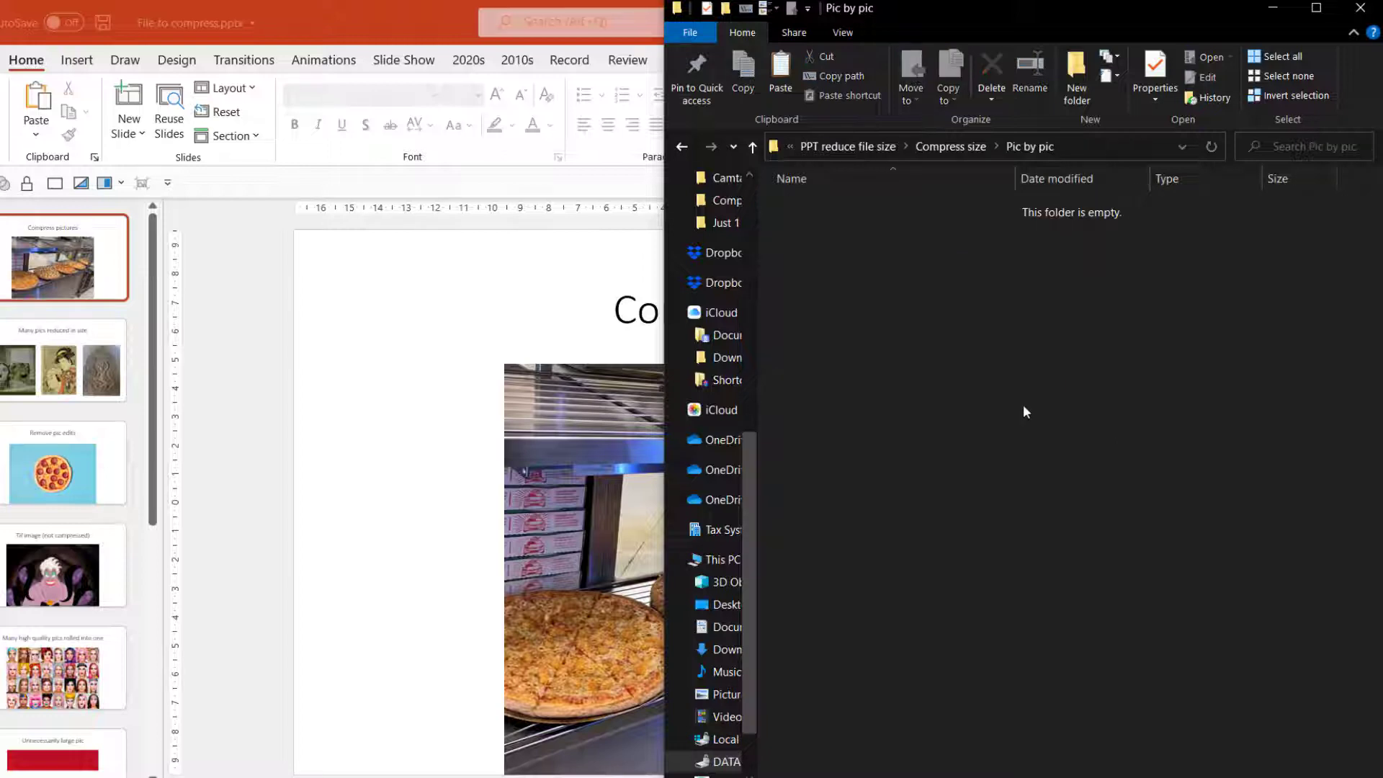
- Paste the copied media files and sort them by size, largest first
key(ctrl+v)
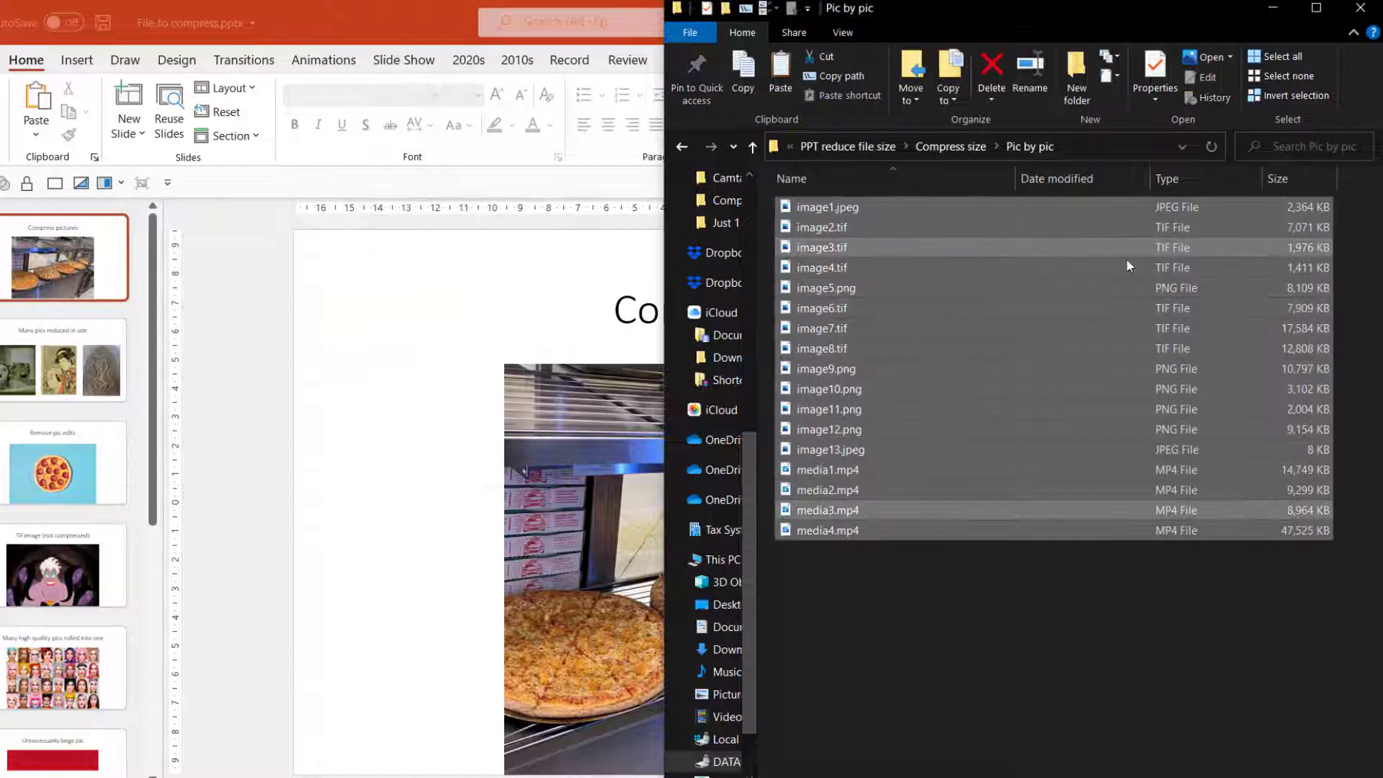
click(902, 559)
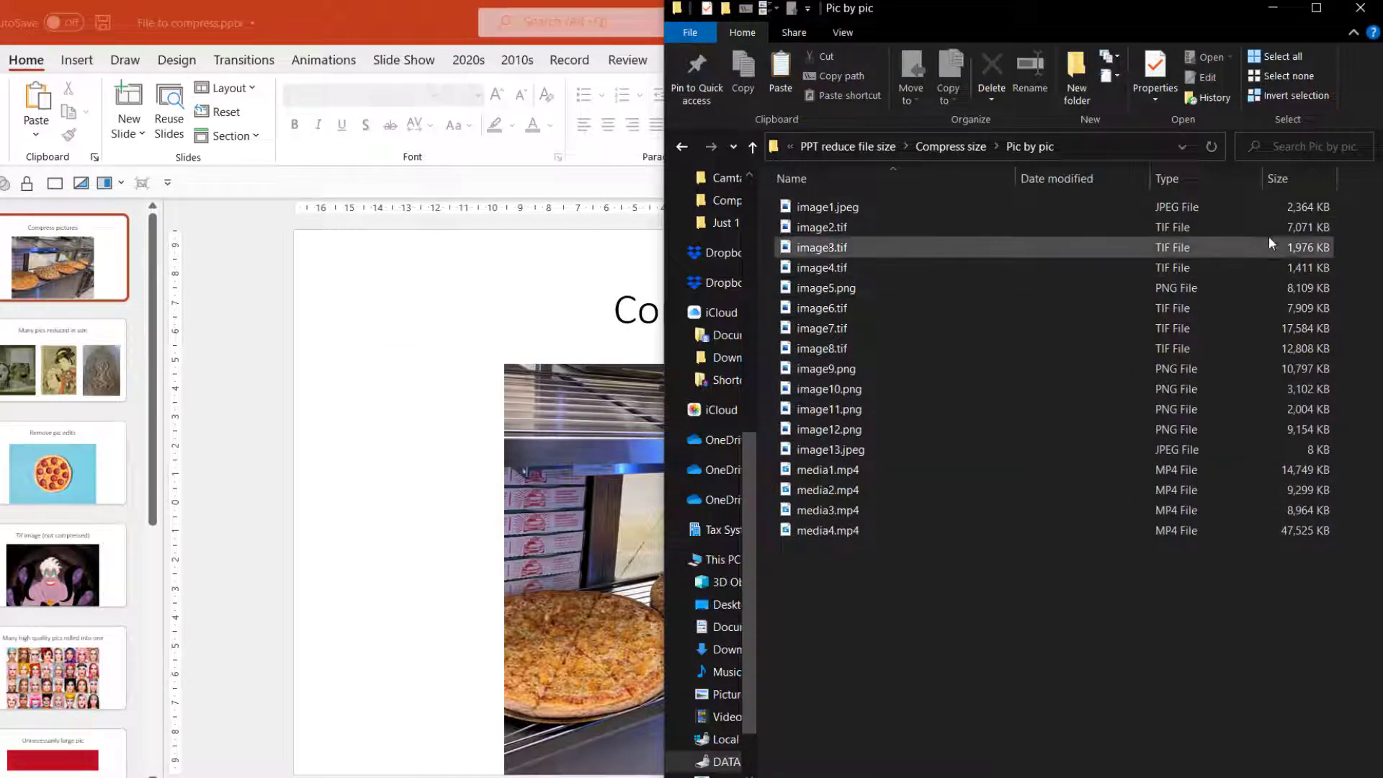
click(1296, 186)
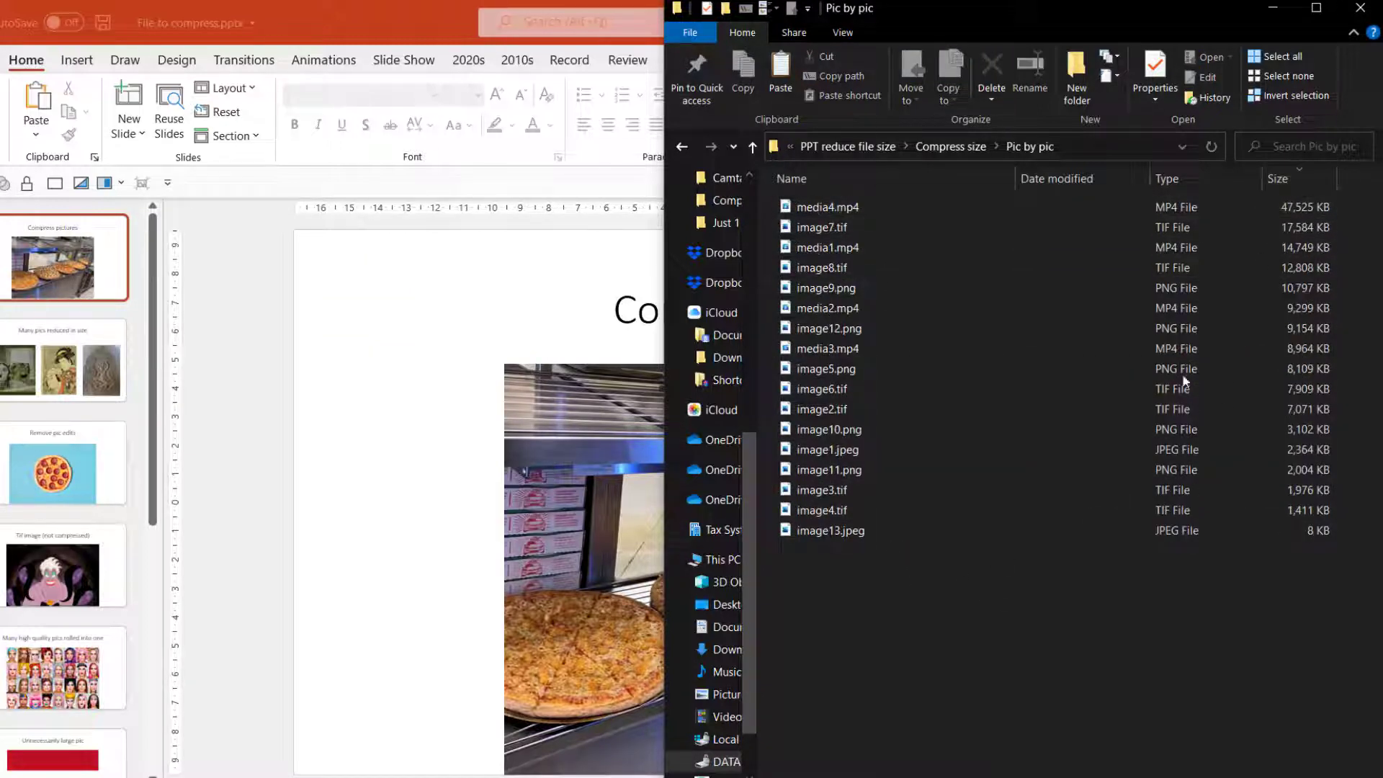
- Show the Pic by pic files as extra large icons in a maximized window
right_click(939, 589)
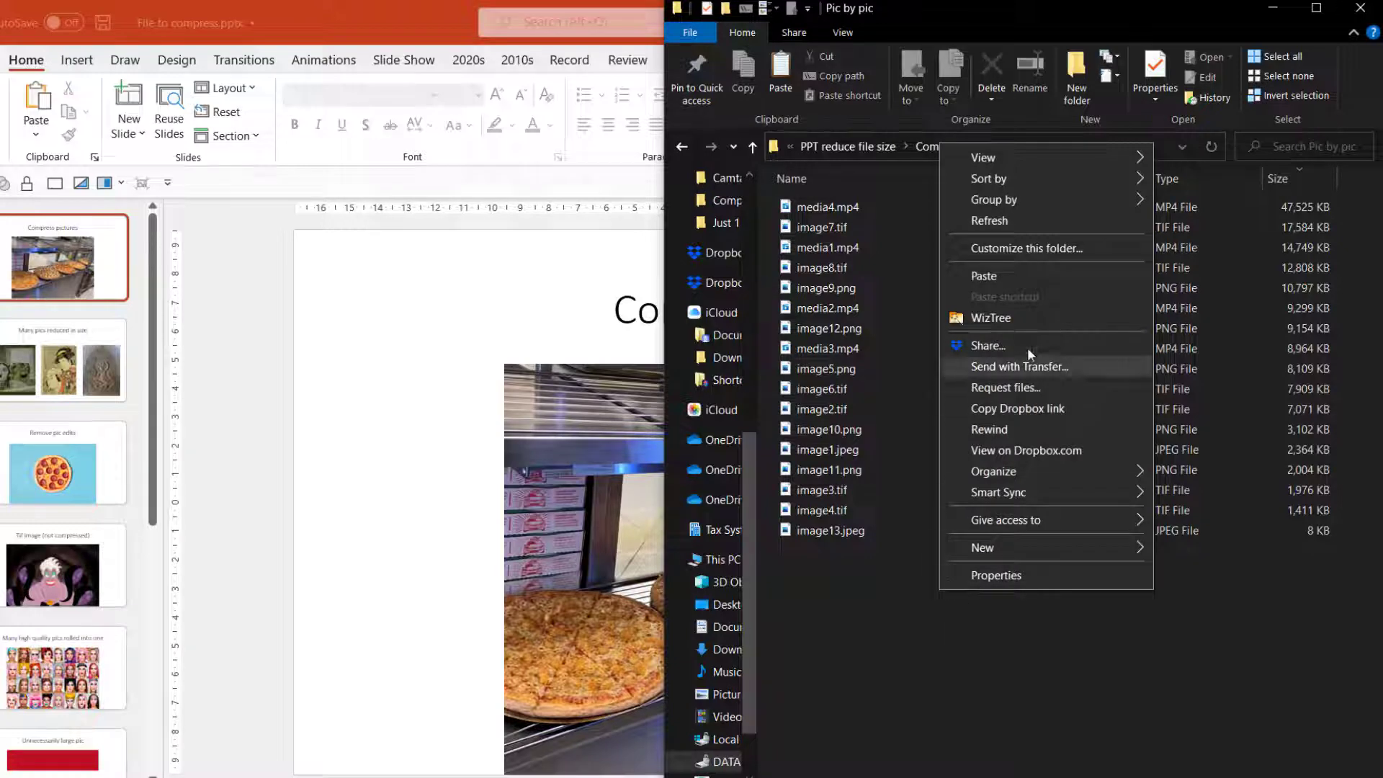
mouse_move(1066, 155)
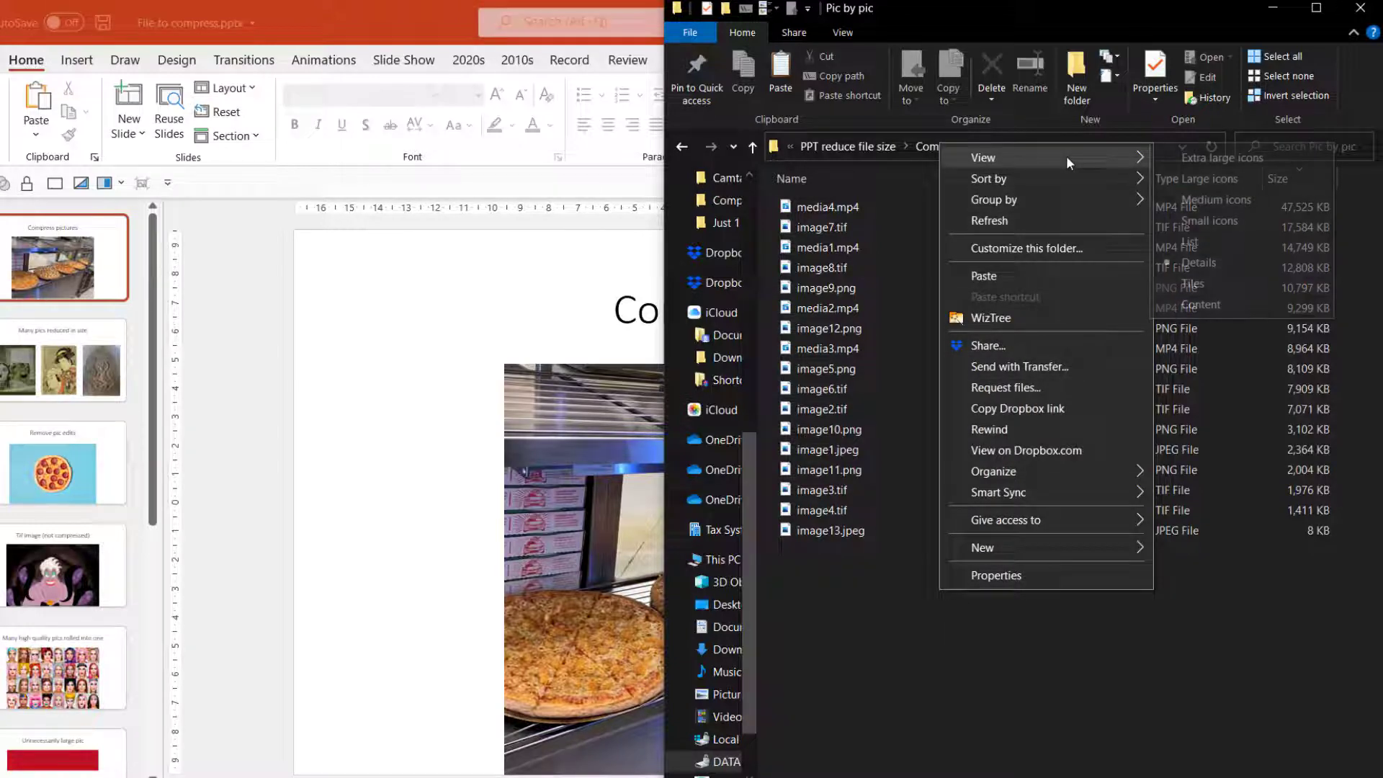
click(1215, 160)
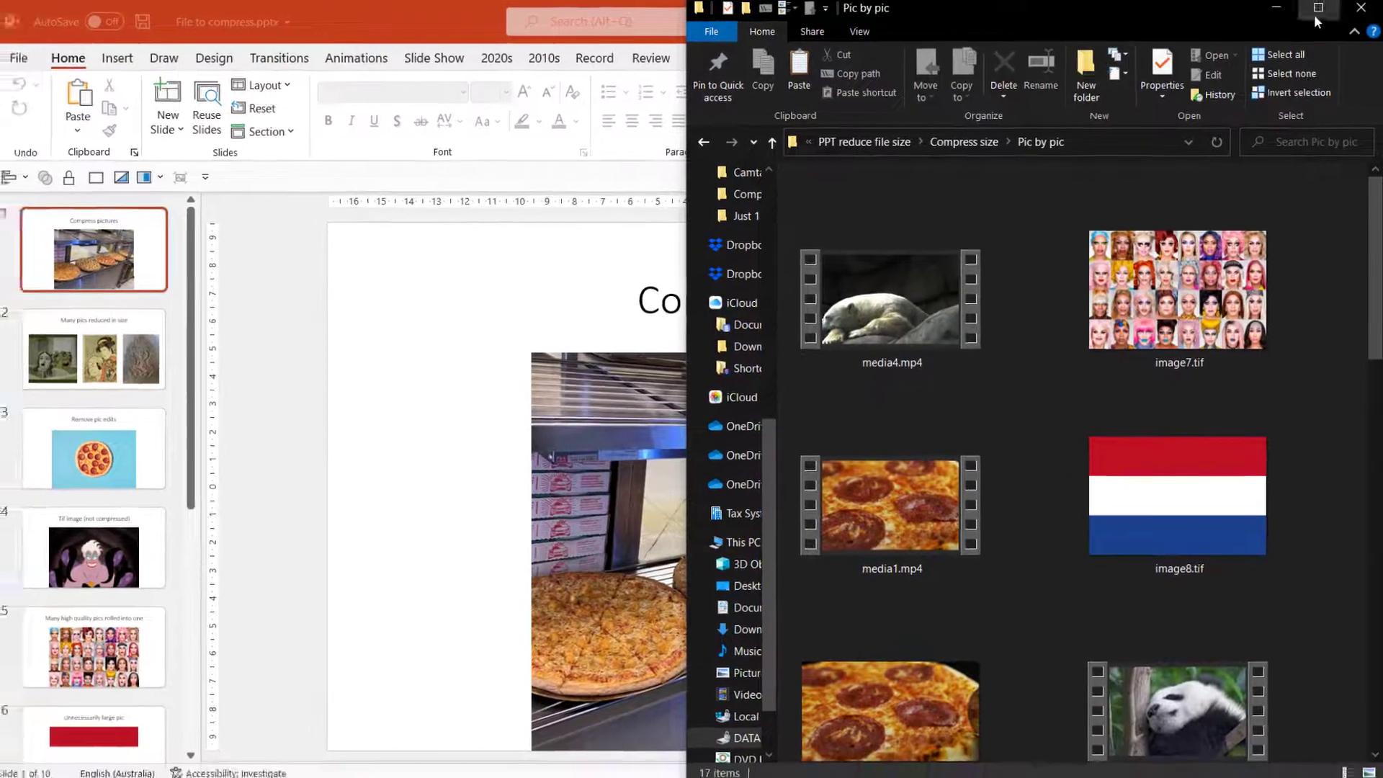
click(1314, 12)
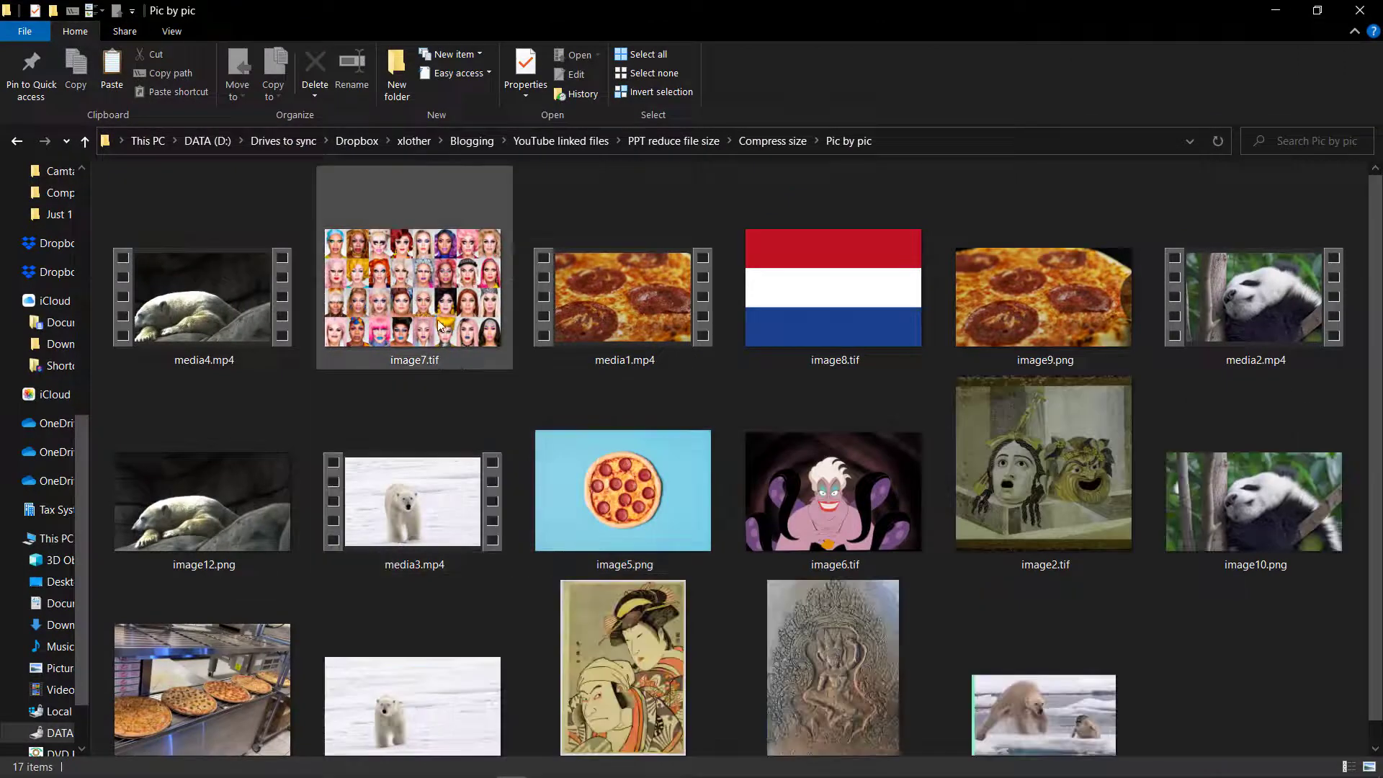
- Check the flag image image8.tif's properties, confirming its 12.5 MB size
click(439, 318)
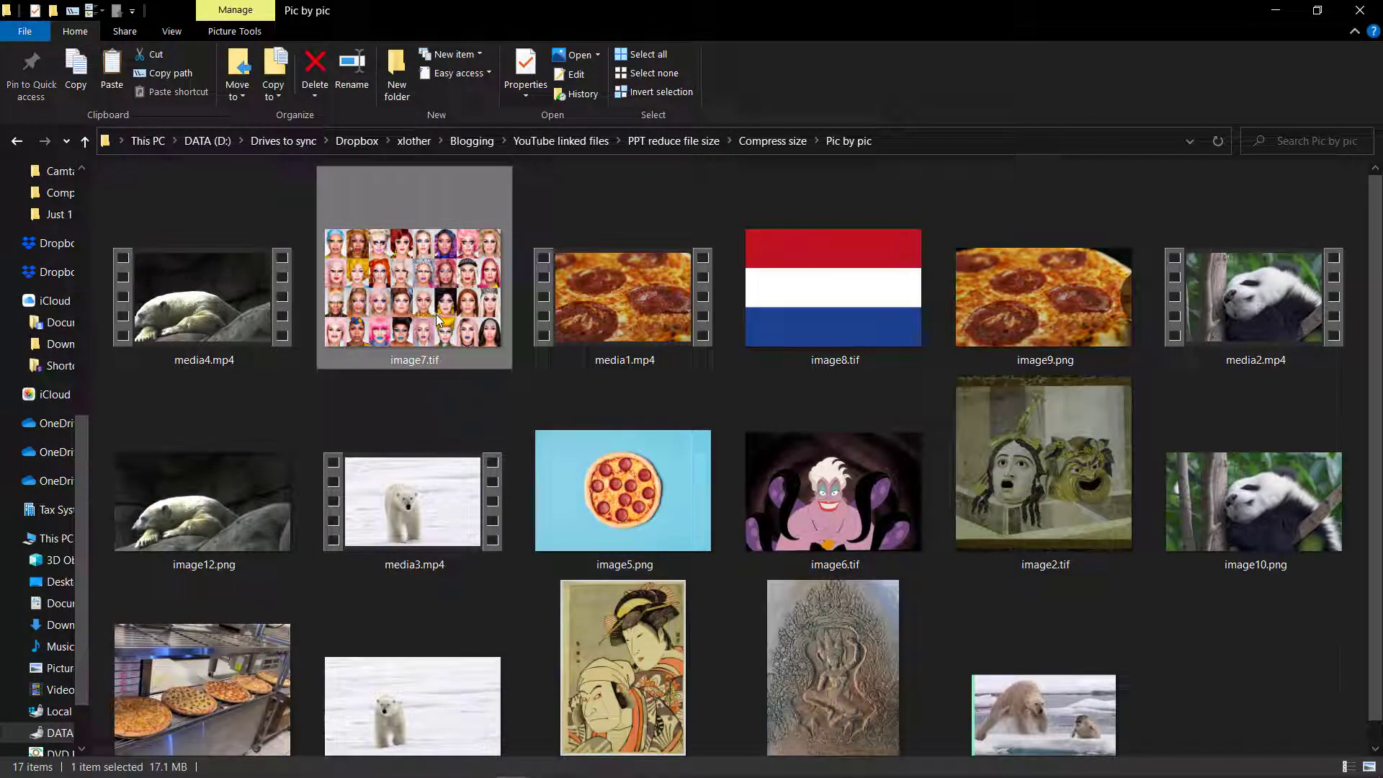
click(817, 321)
right_click(807, 281)
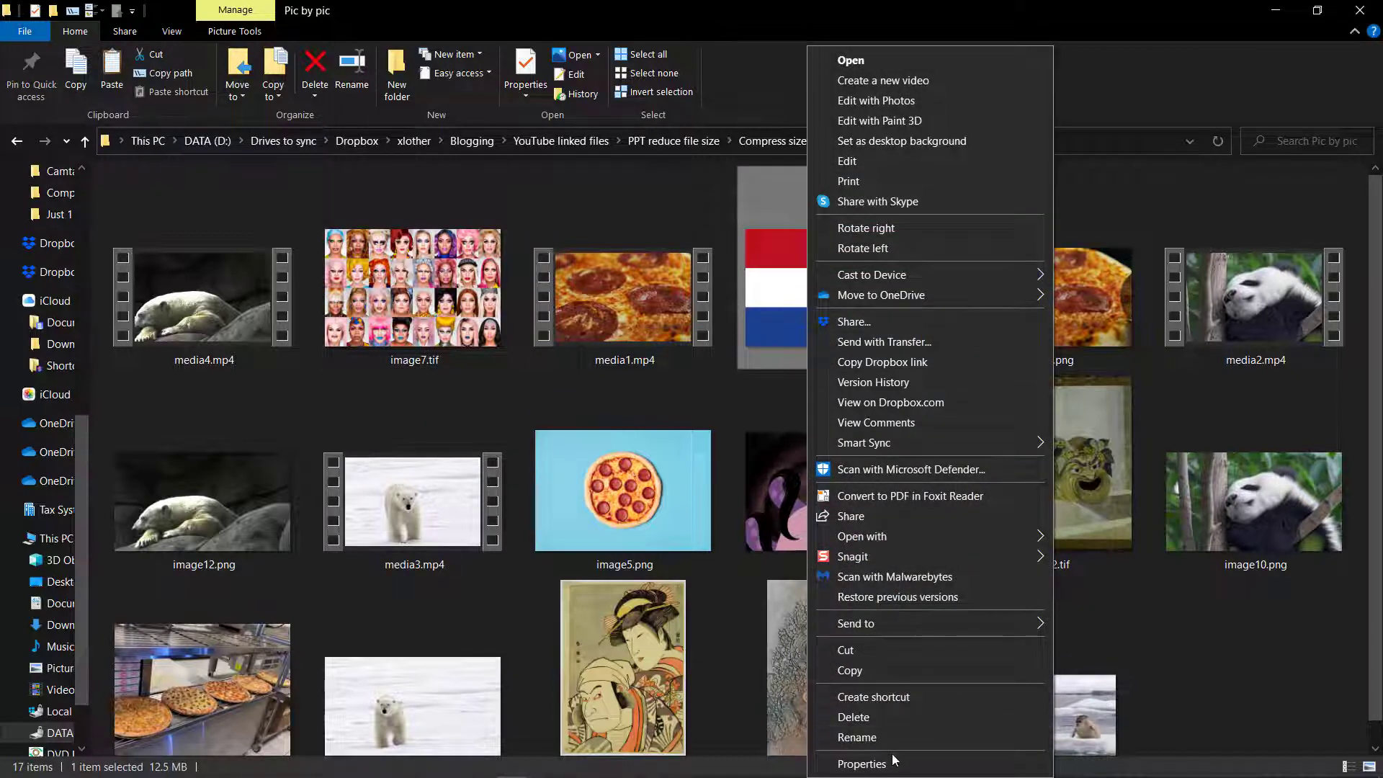
click(865, 763)
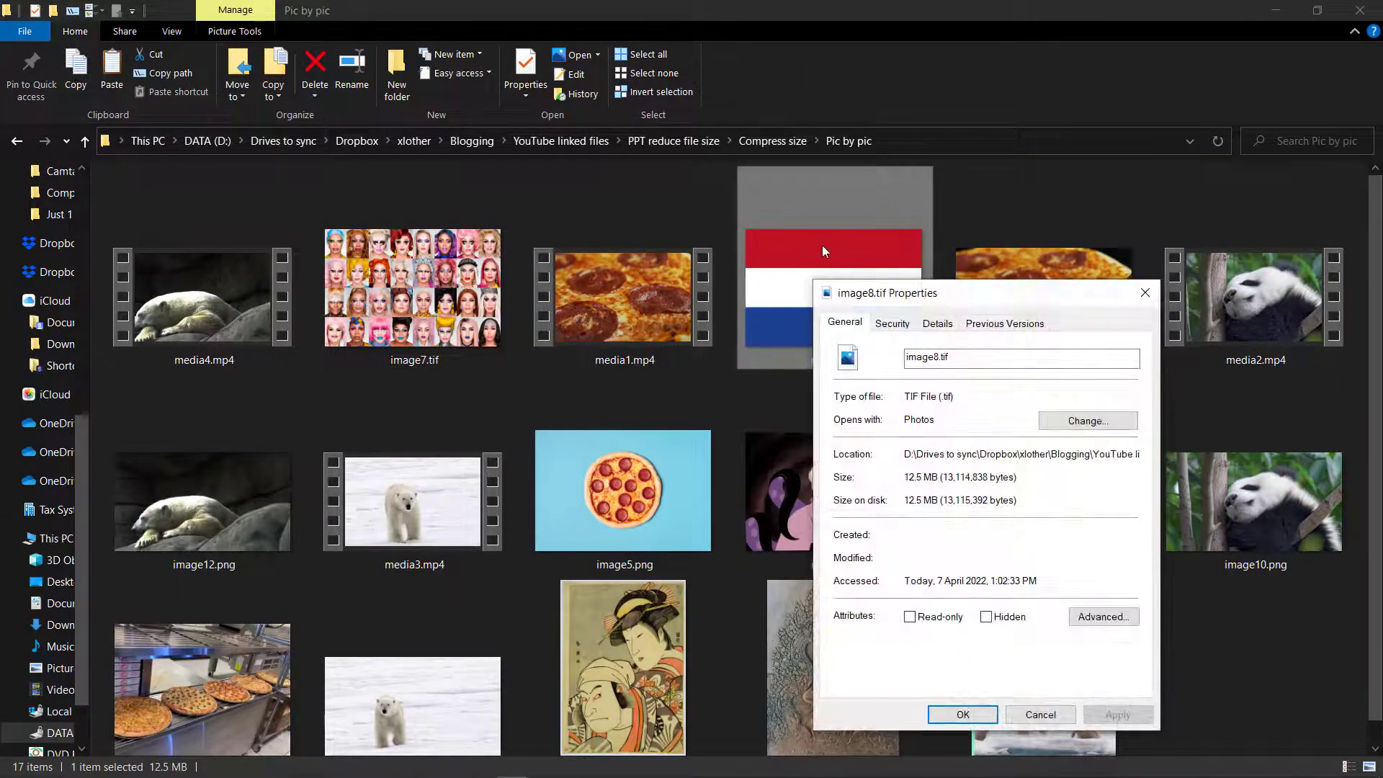
drag(913, 476, 1033, 491)
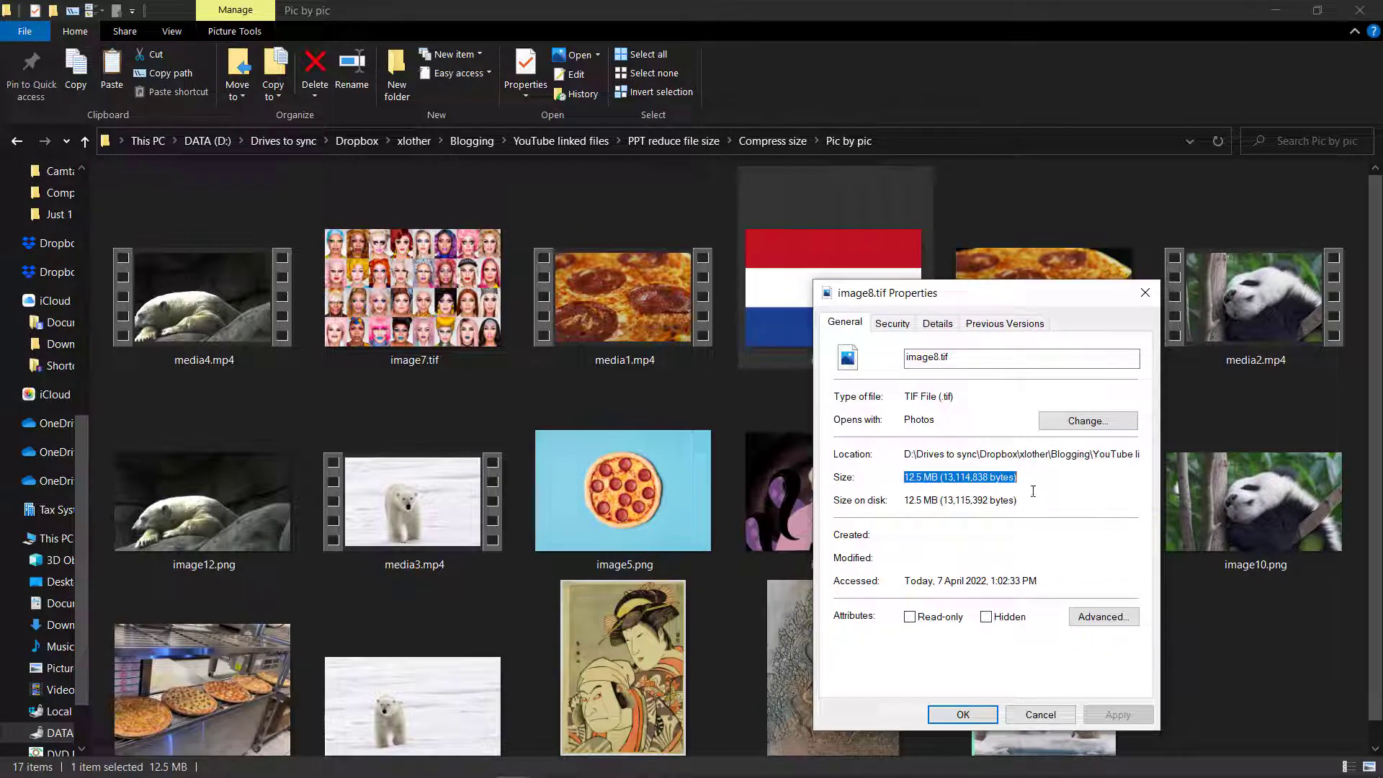
click(1030, 500)
click(1042, 720)
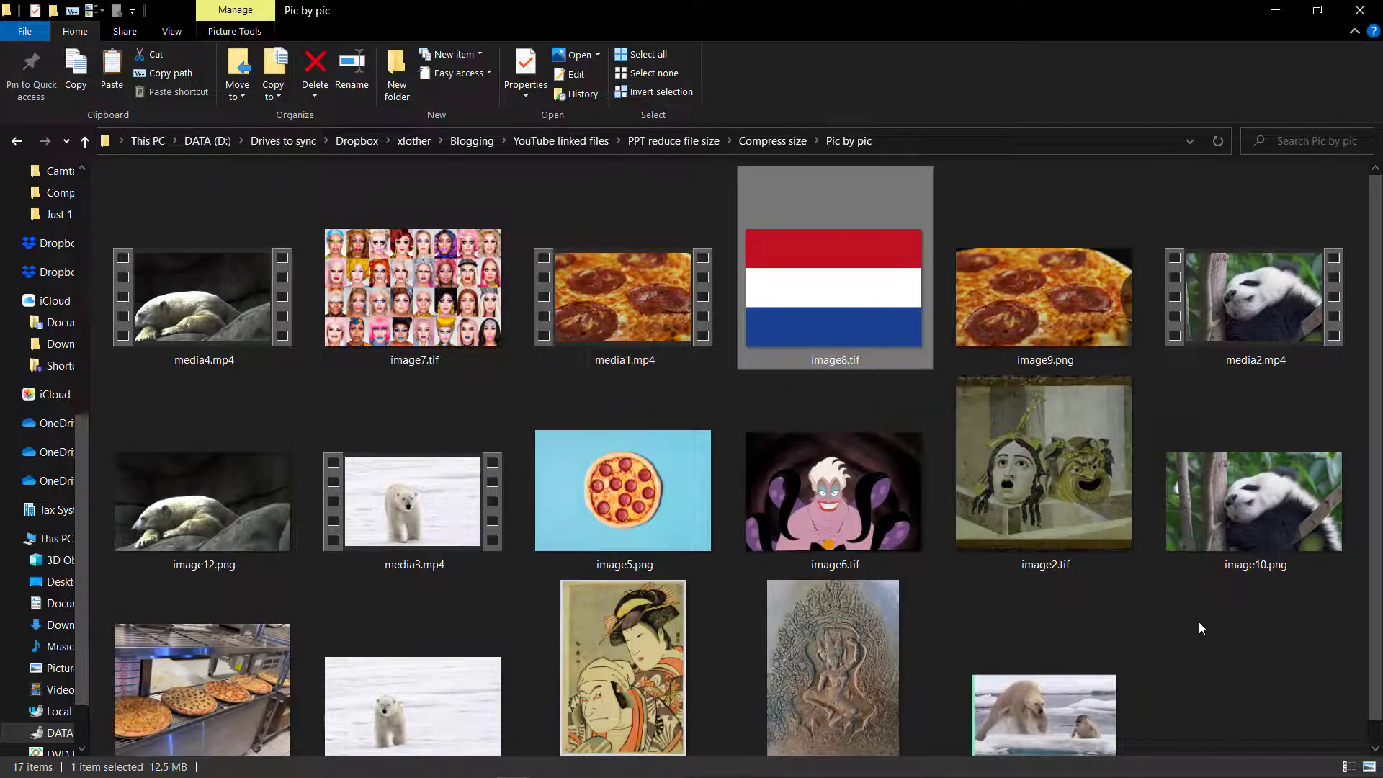
- Check image1.jpeg's 2.30 MB size, then select image7.tif and image8.tif together
scroll(1200, 623, down, 1)
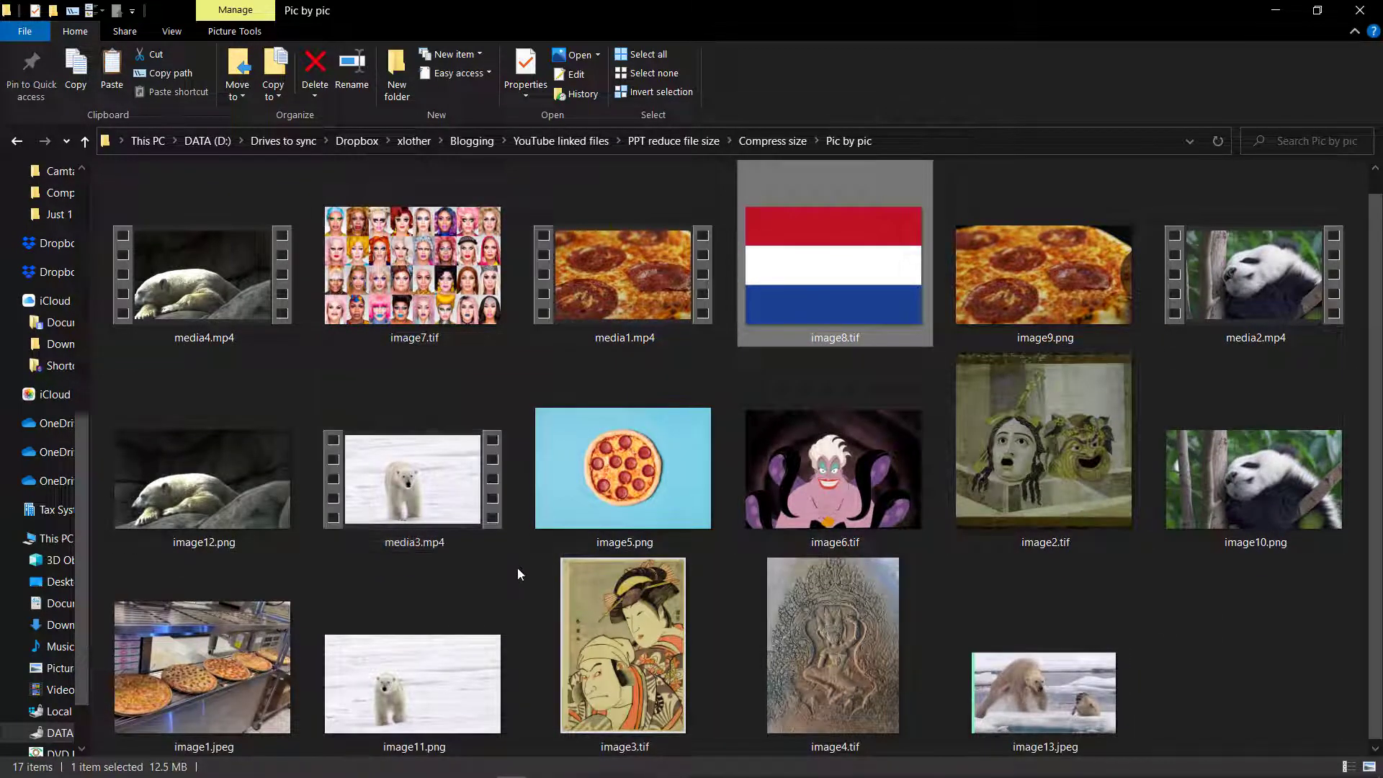
click(244, 658)
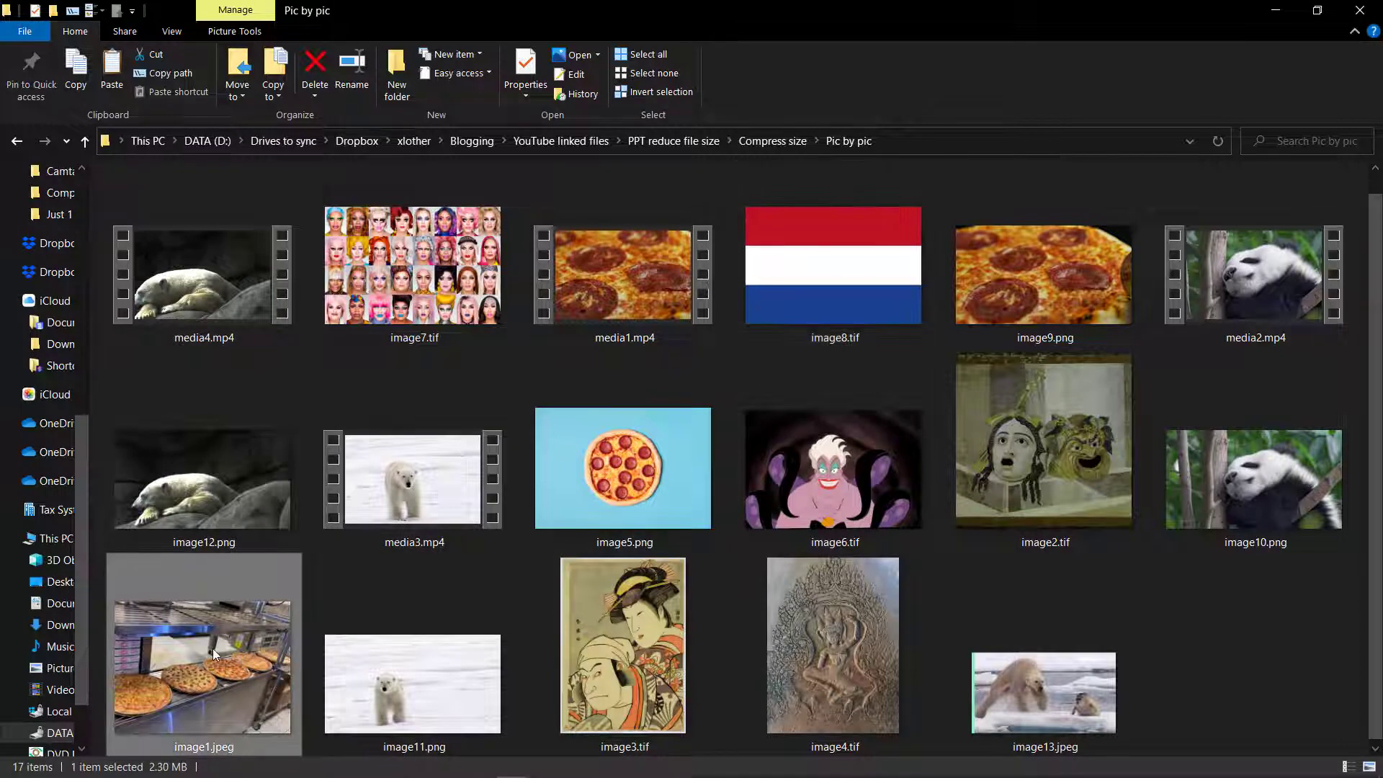
mouse_move(218, 654)
click(452, 301)
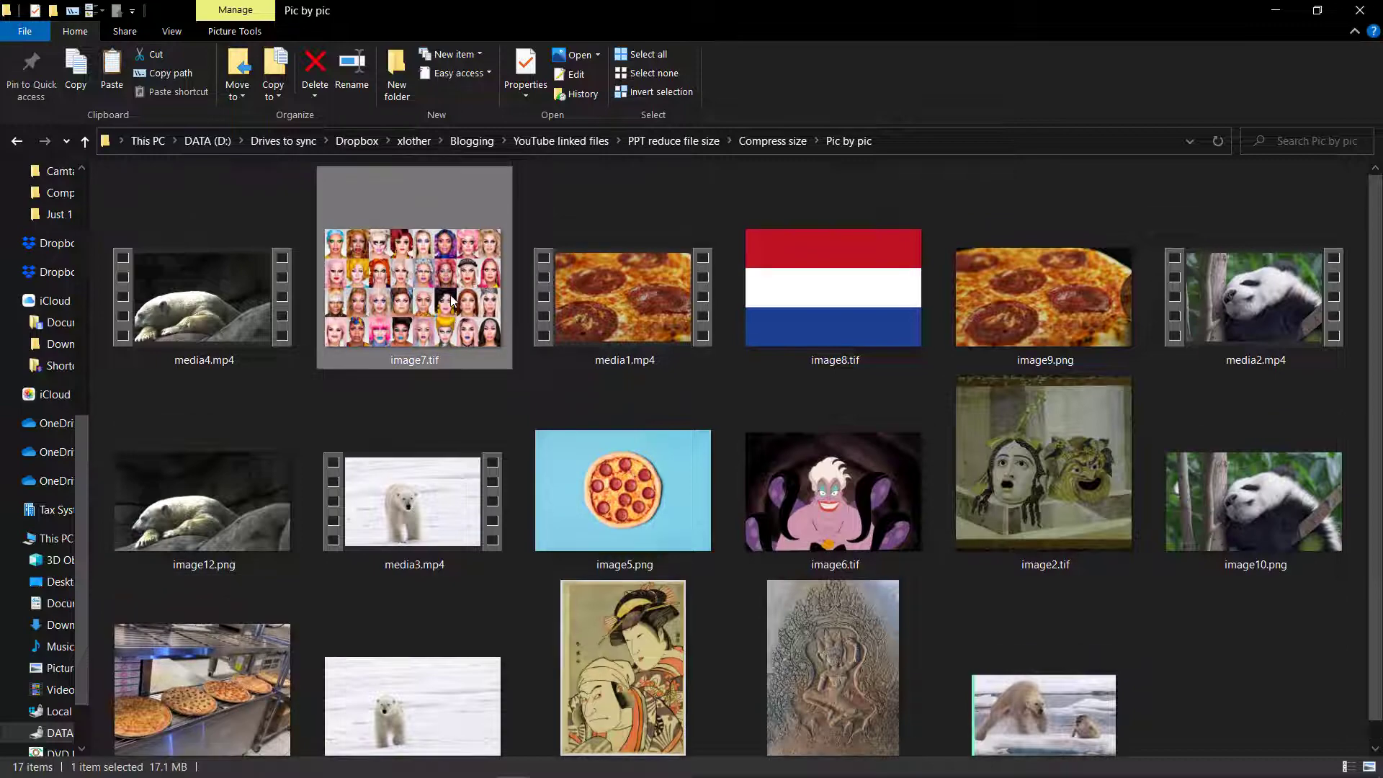
ctrl+click(834, 302)
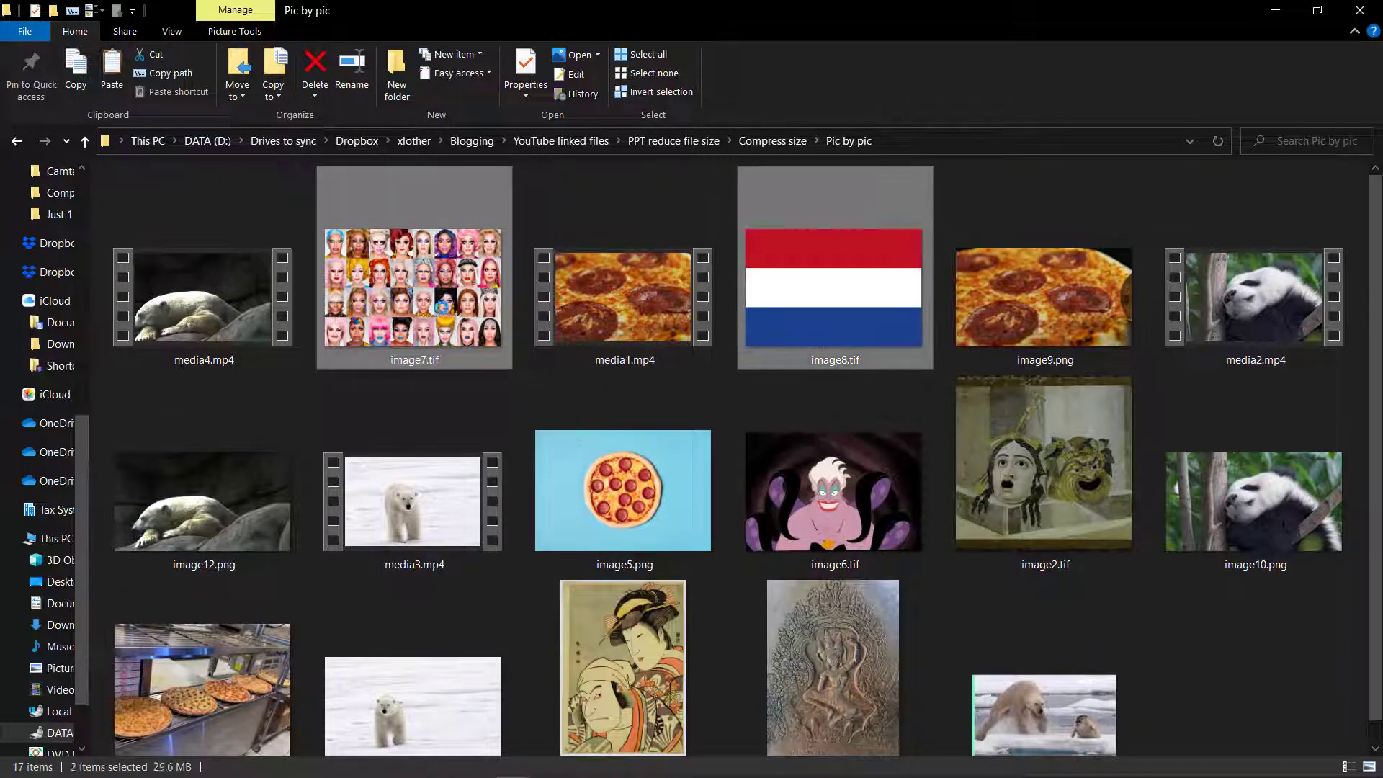
- Delete the flag picture from slide 6 and the face-grid picture from slide 5
key(alt+Tab)
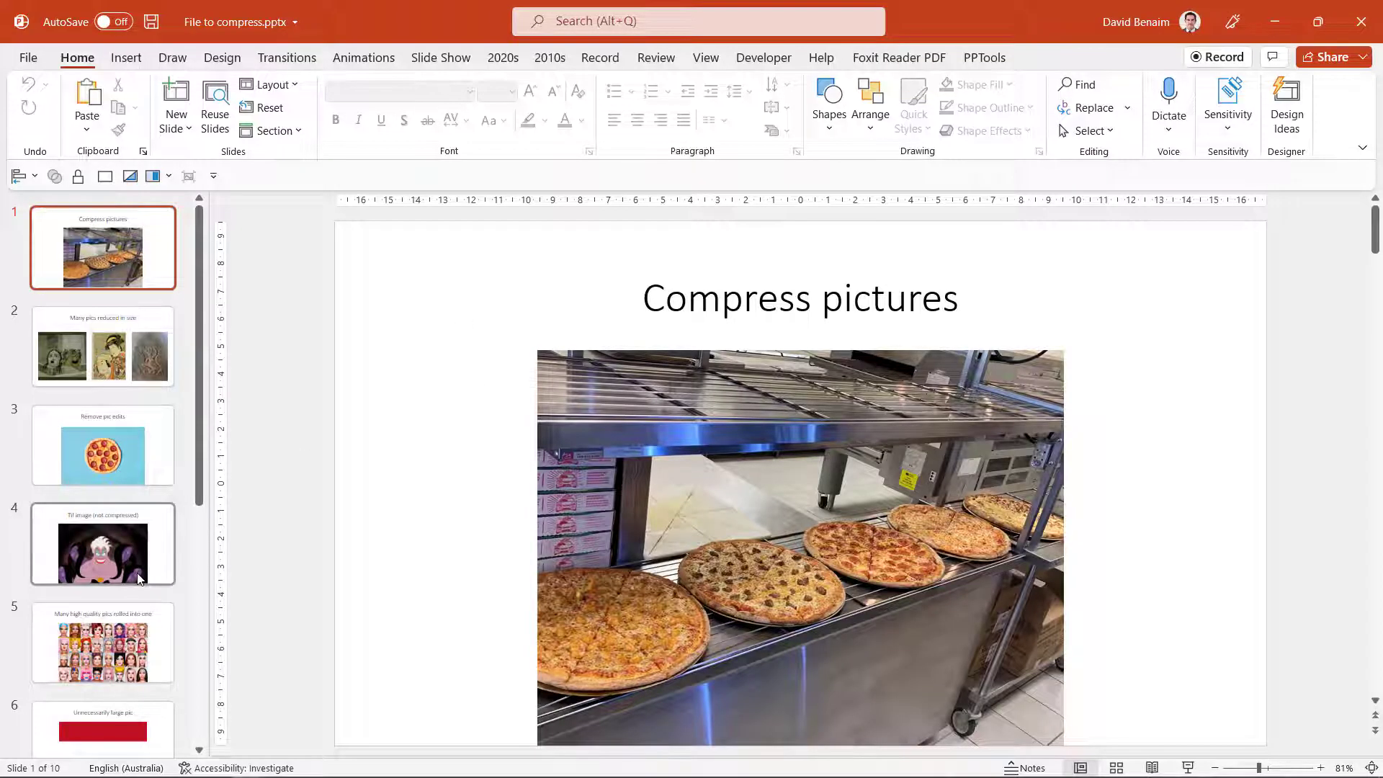
scroll(139, 577, down, 3)
click(114, 441)
click(764, 467)
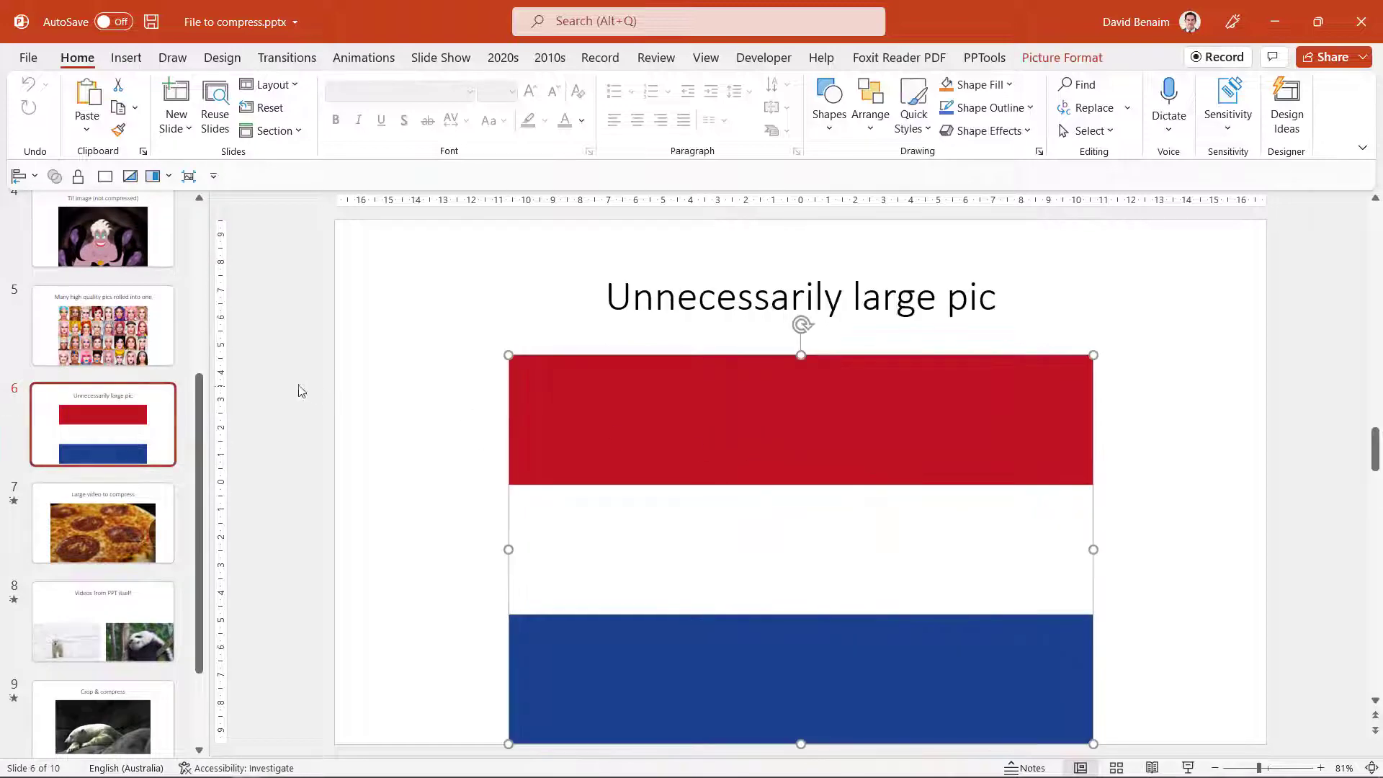
key(Delete)
key(Page_Up)
click(772, 476)
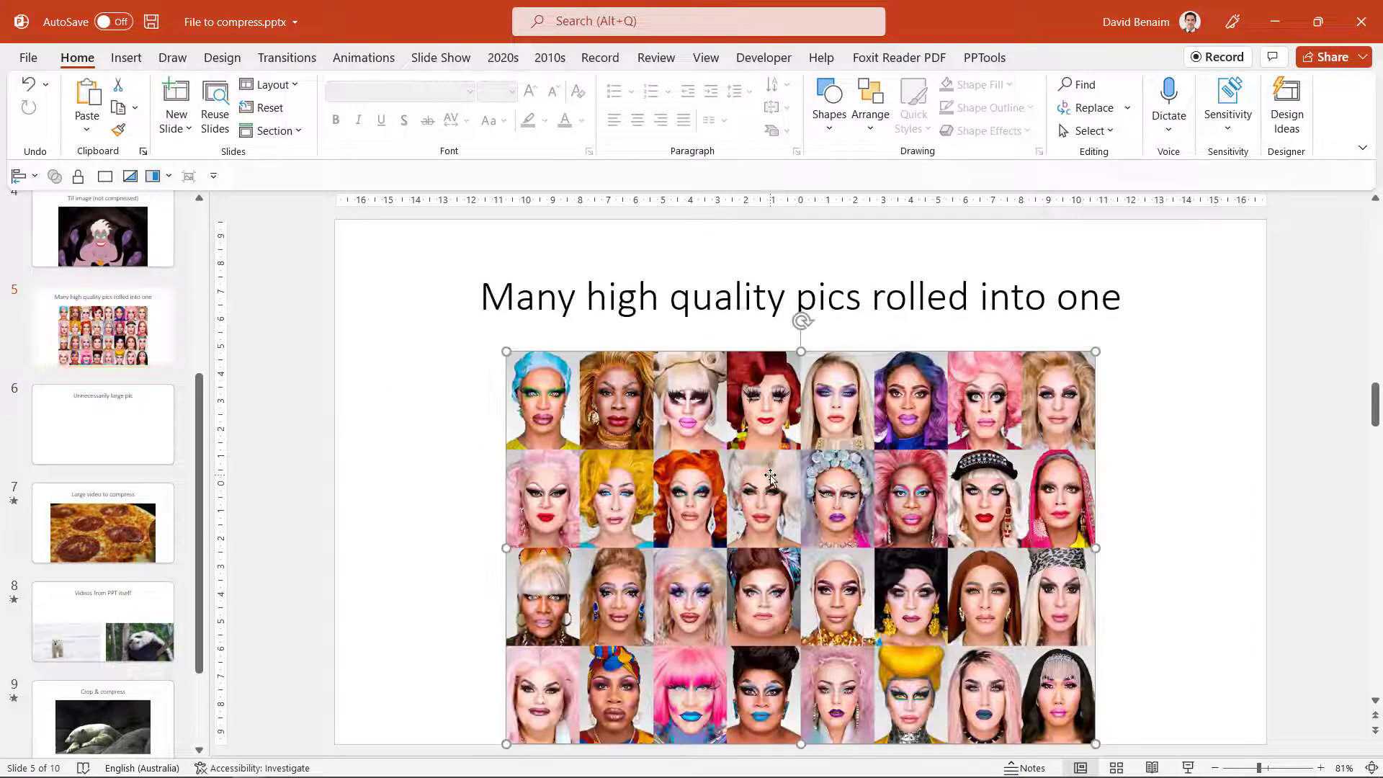
key(Delete)
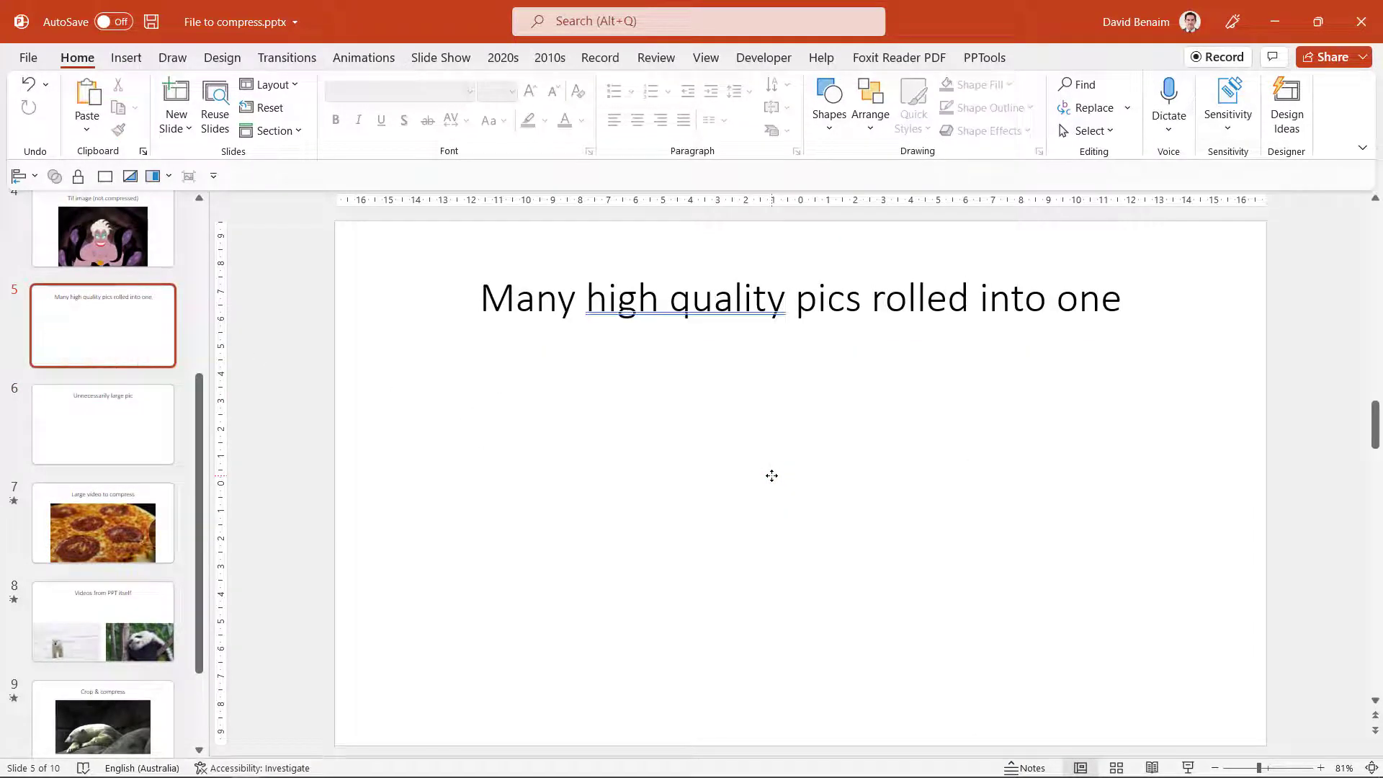
- Save the deck as 'Remove biggest pics.pptx'
key(F12)
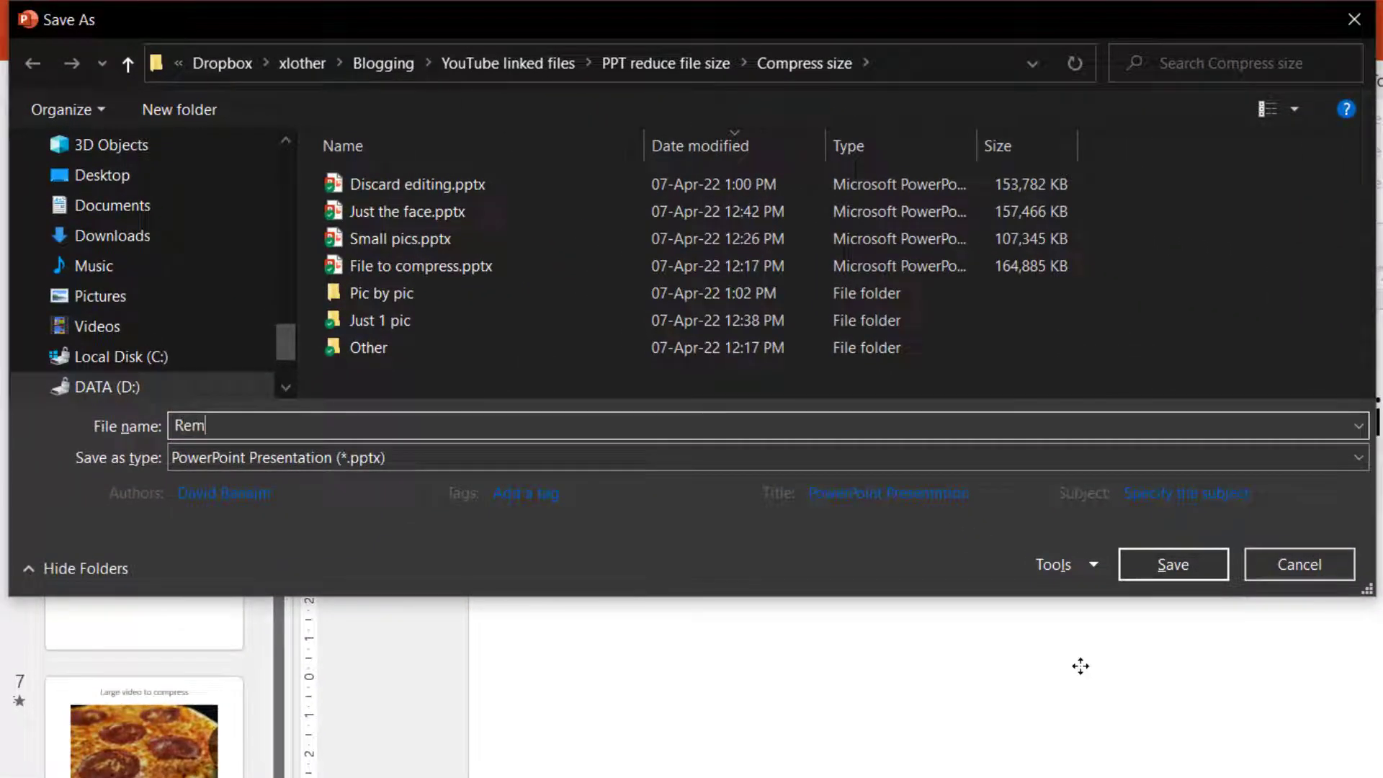
text(ove biggest pics)
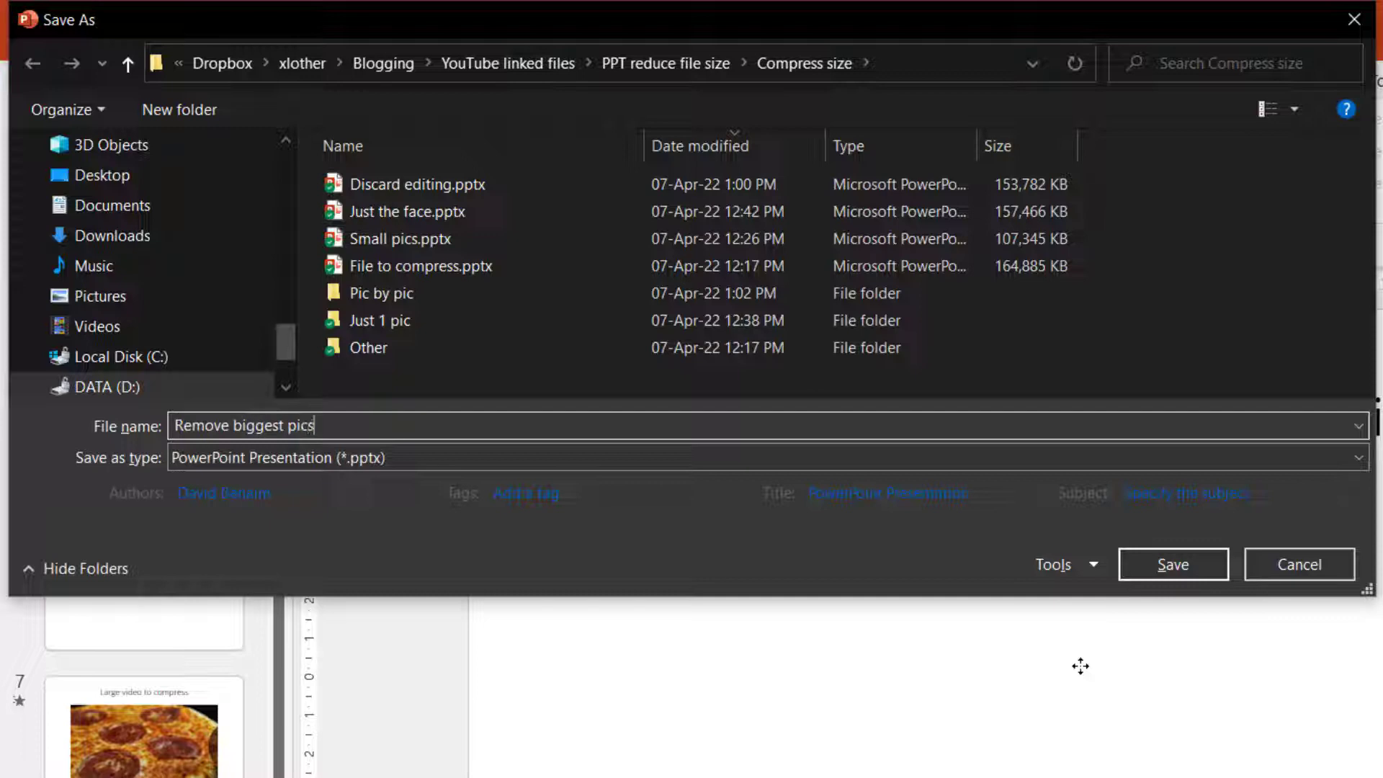
click(1175, 564)
- Compare Remove biggest pics.pptx's 134,493 KB size with File to compress.pptx in Save As
key(F12)
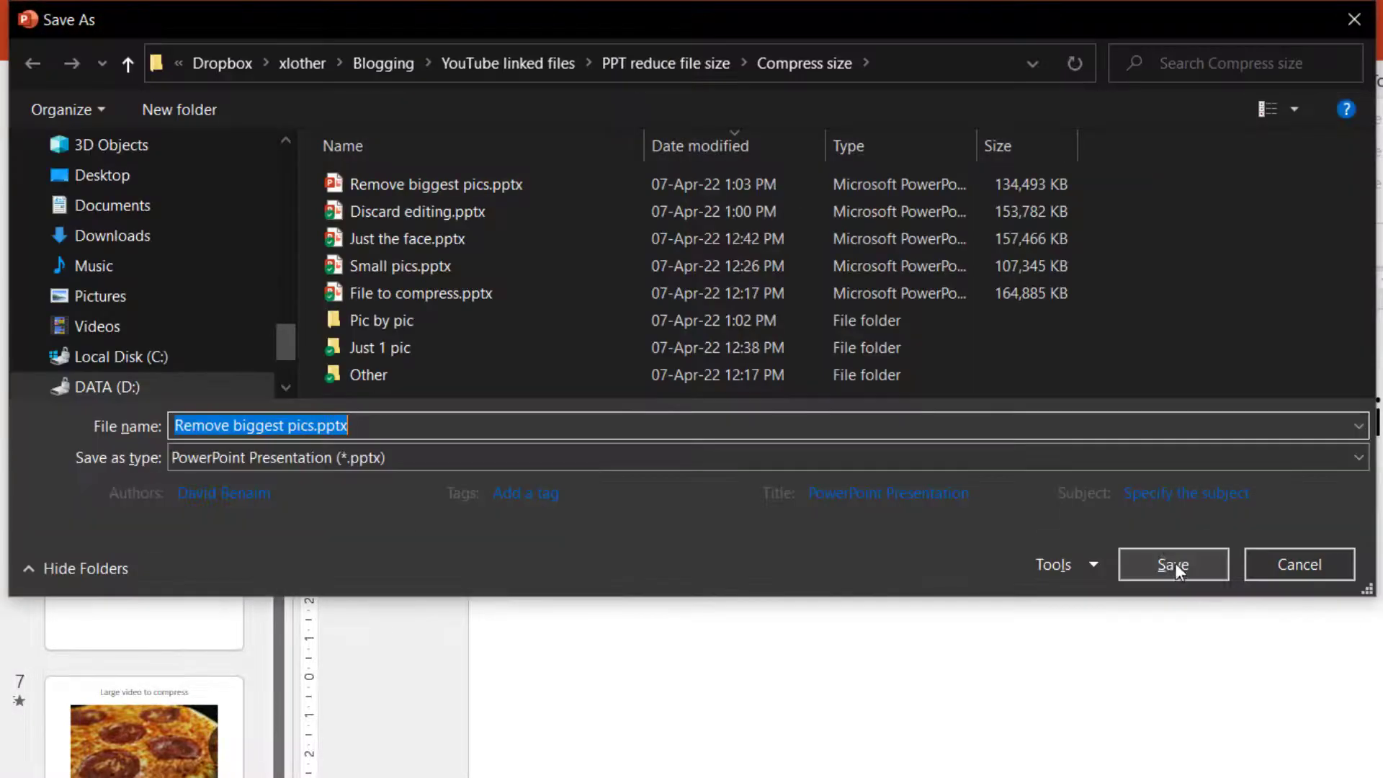
click(1034, 182)
click(1032, 293)
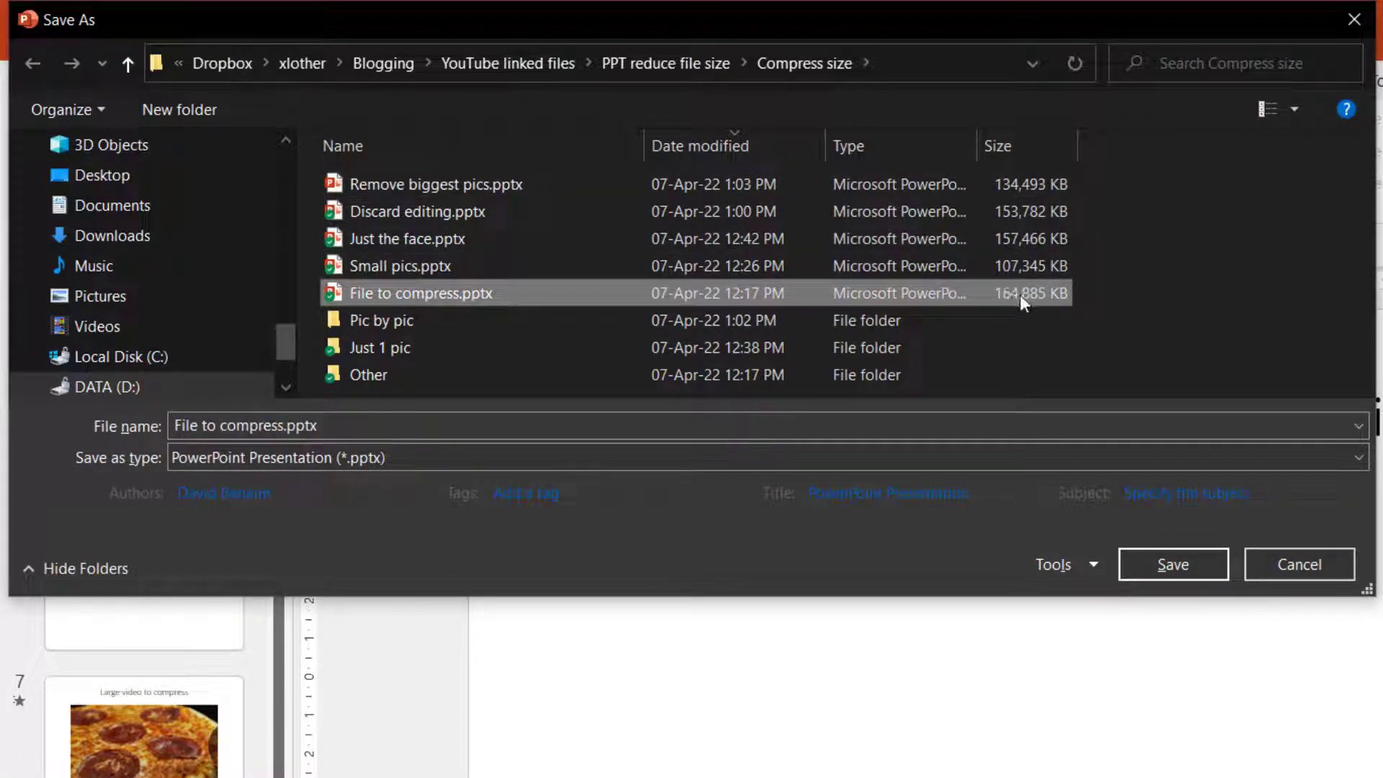
click(1014, 181)
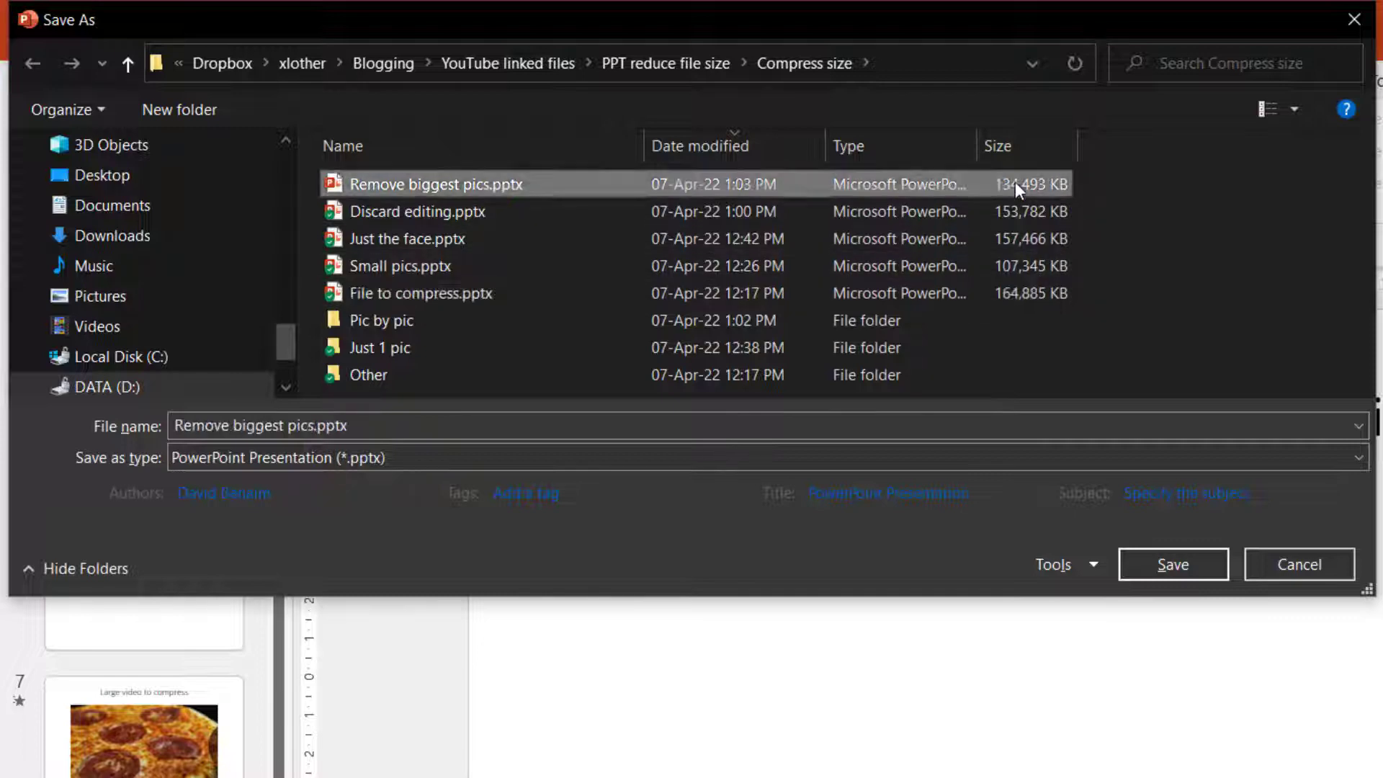
click(1025, 291)
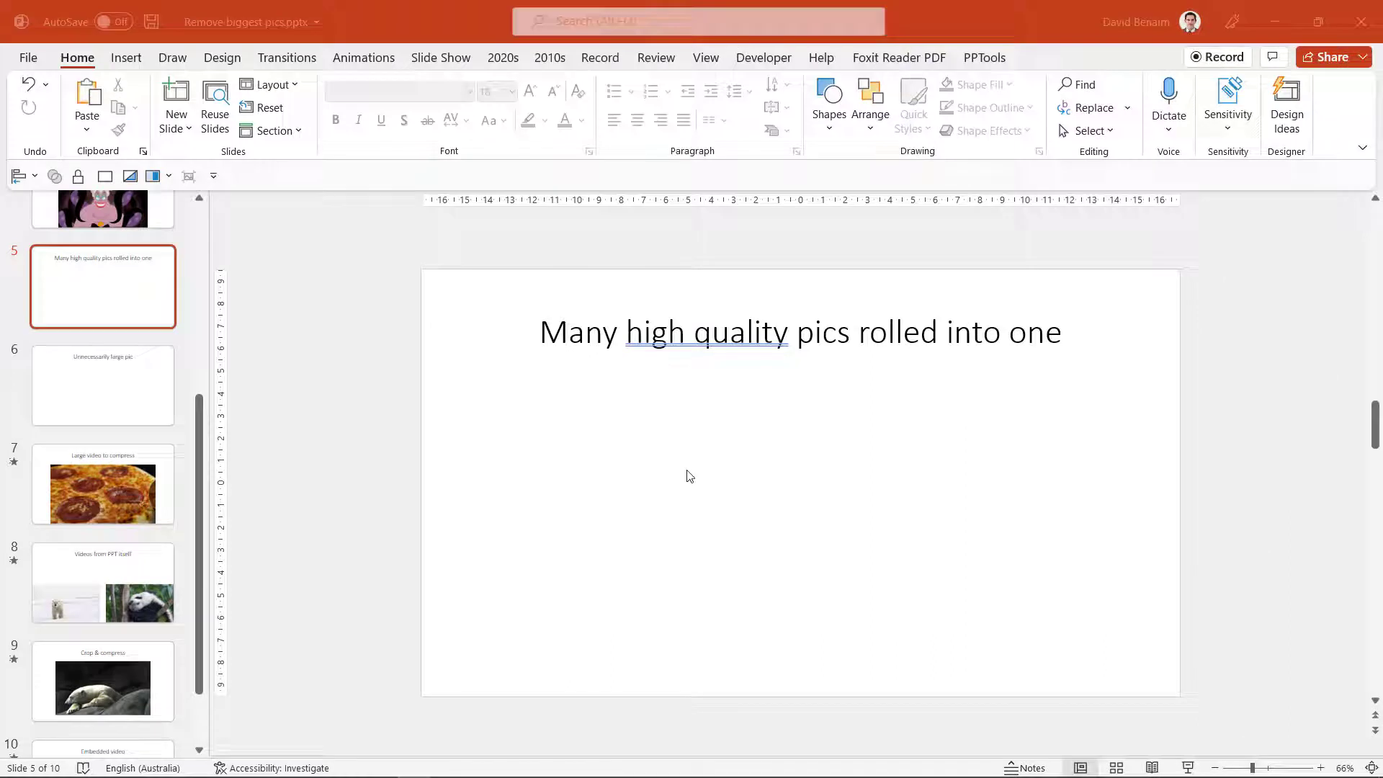
- Insert the panda eating bamboo photo, the red panda photo and a panda stock video from the stock library
click(126, 59)
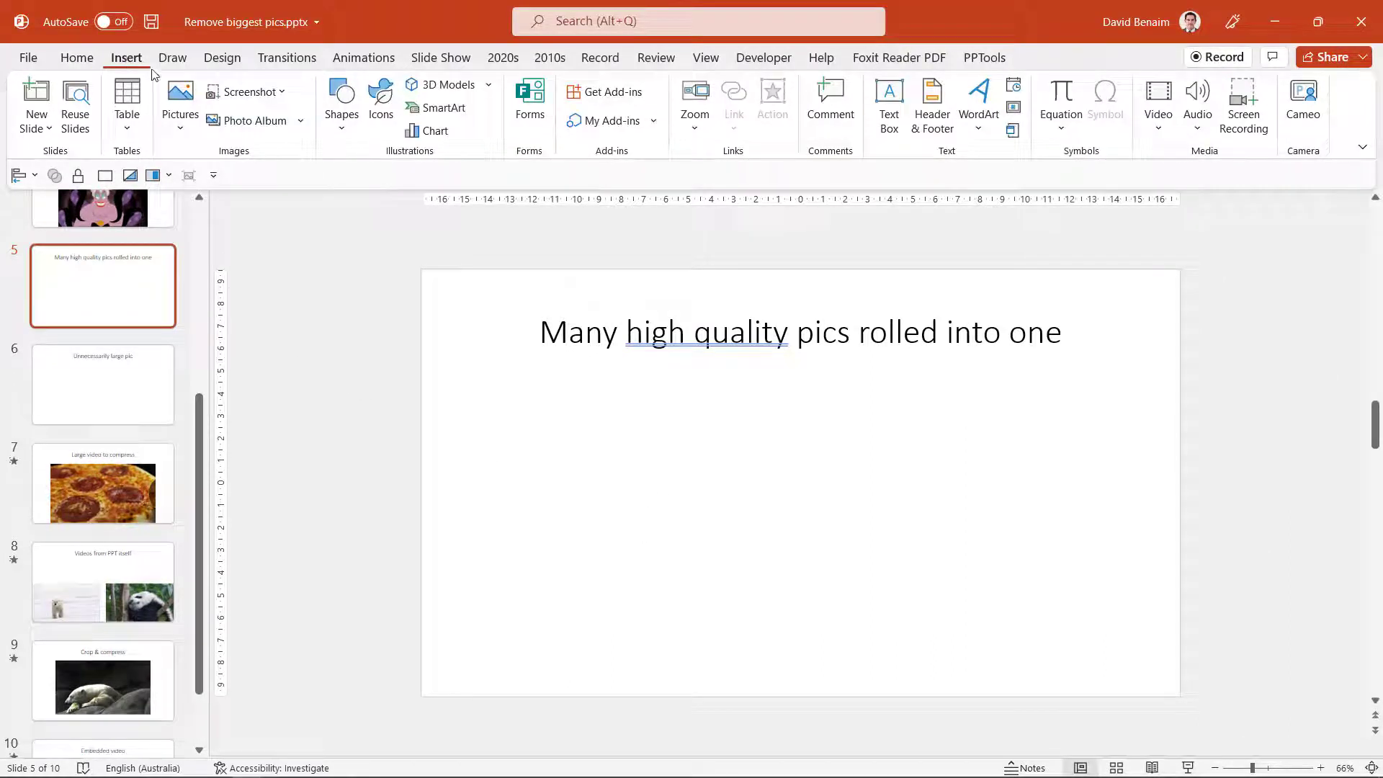
click(180, 108)
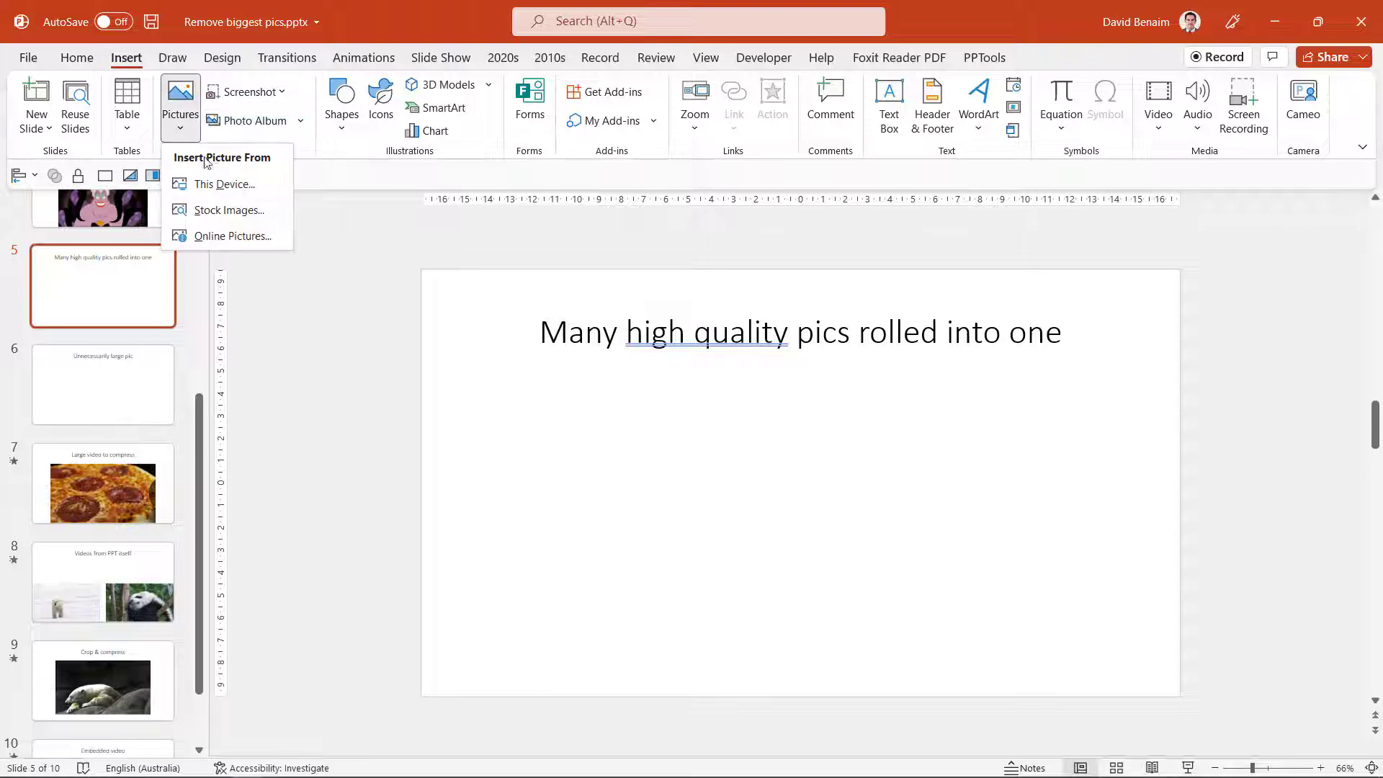
click(214, 212)
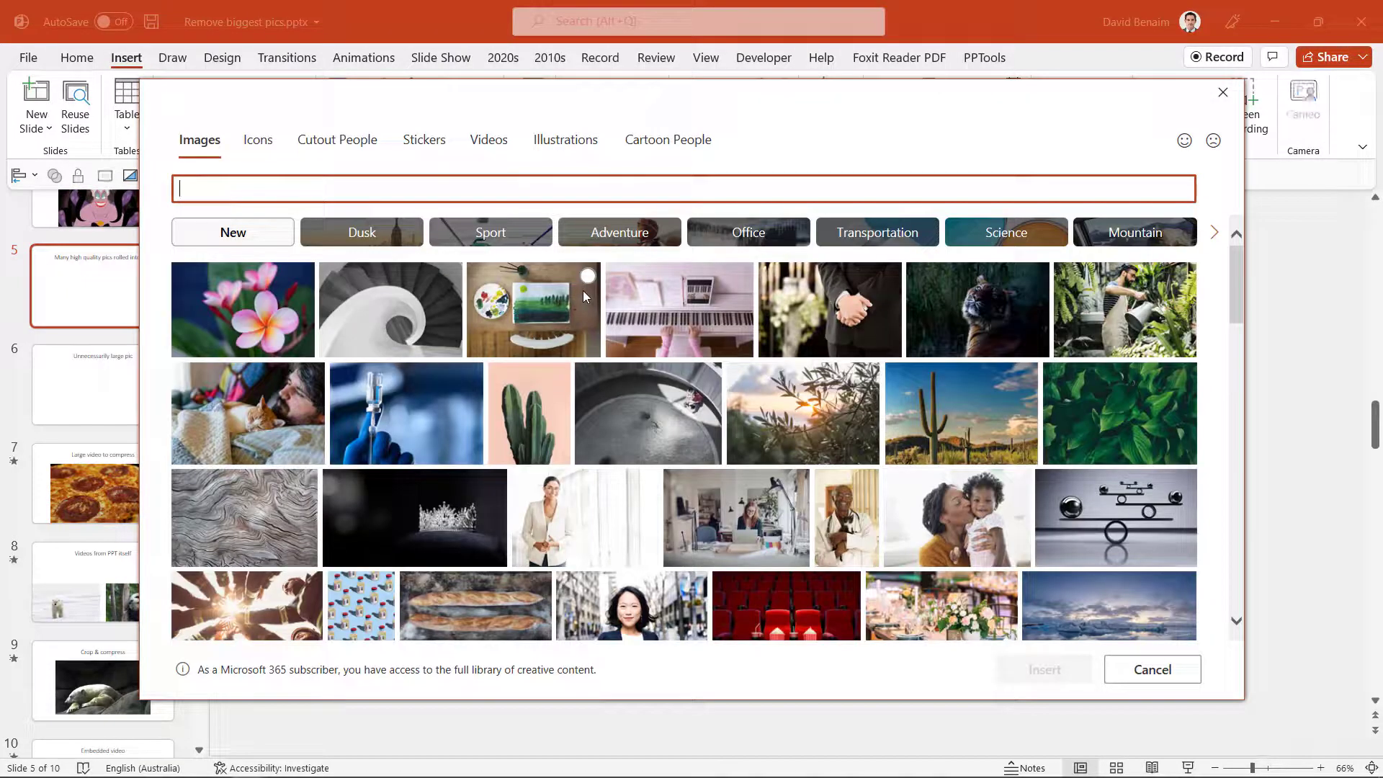
scroll(787, 393, down, 3)
scroll(787, 393, up, 3)
click(272, 243)
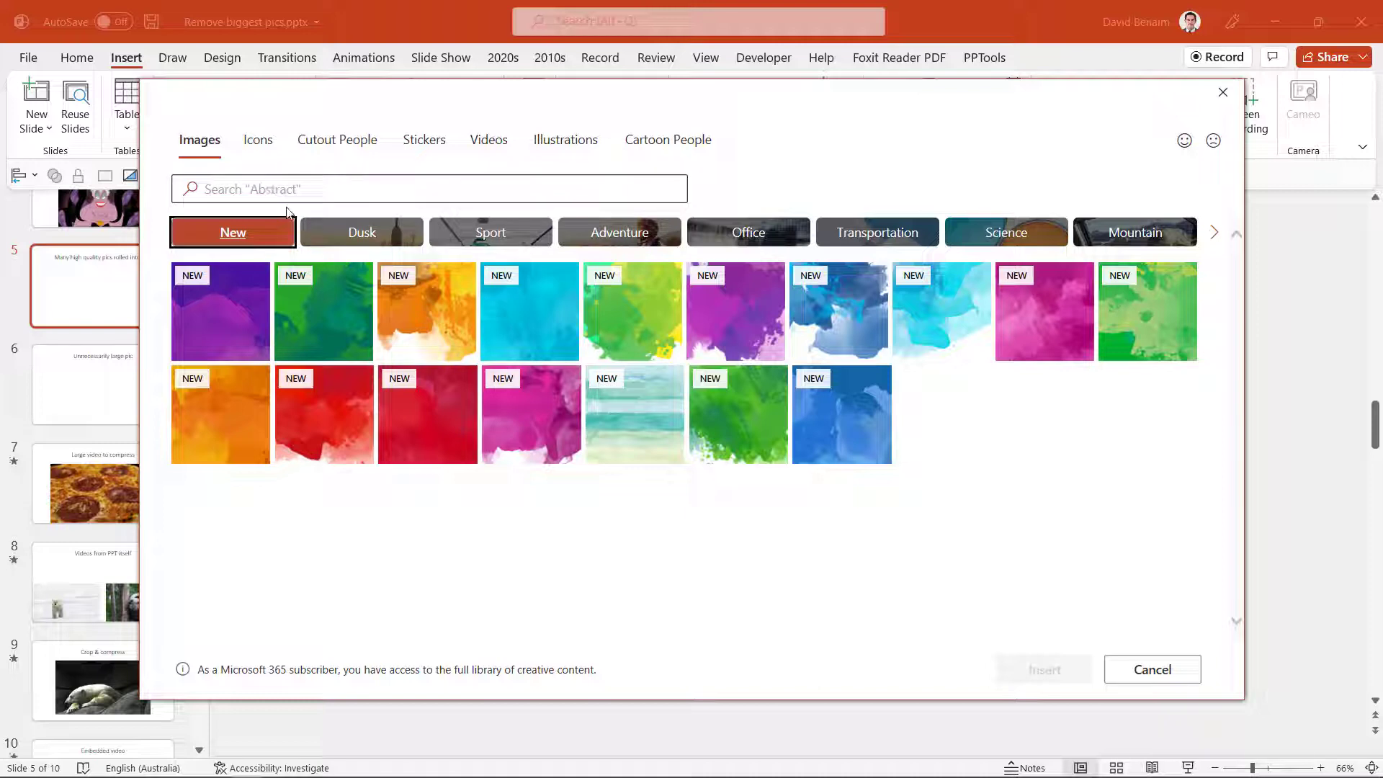
click(388, 193)
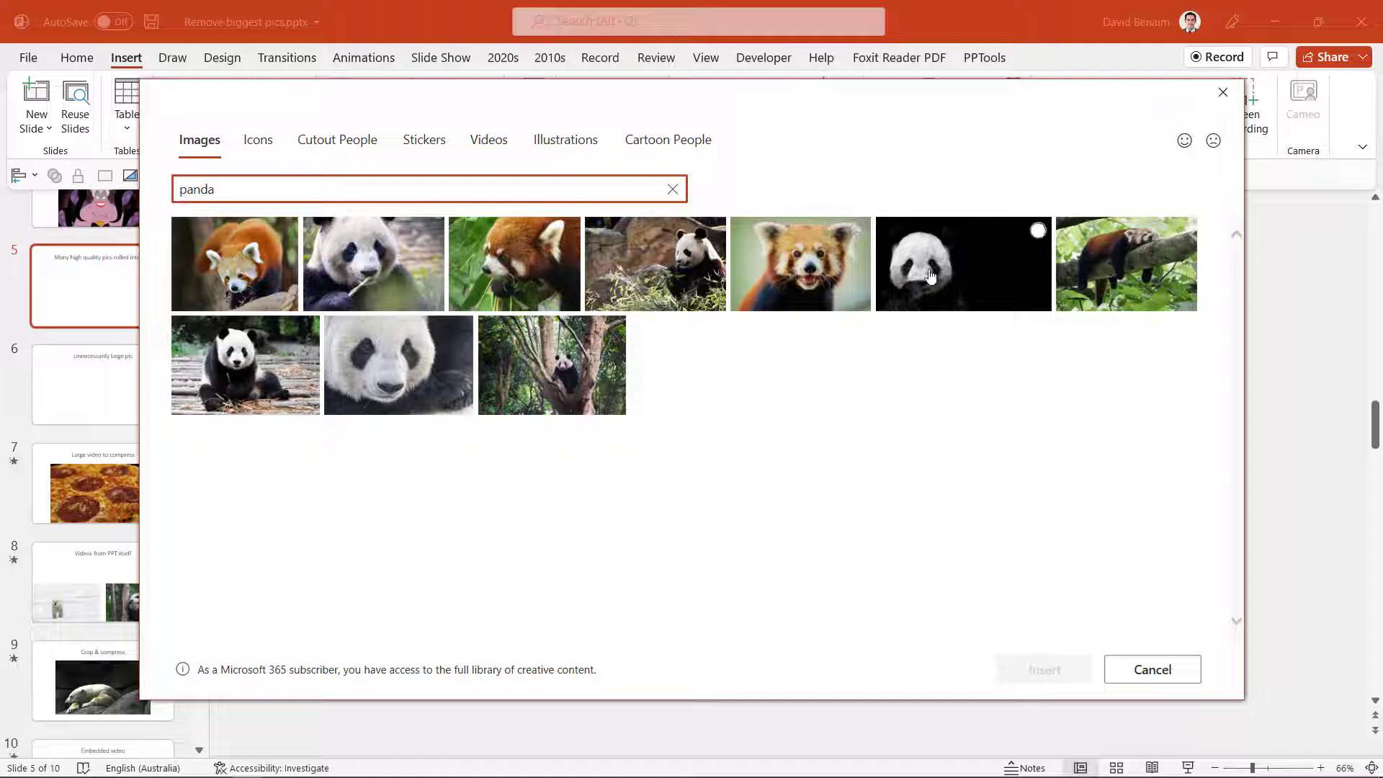
click(796, 270)
click(393, 271)
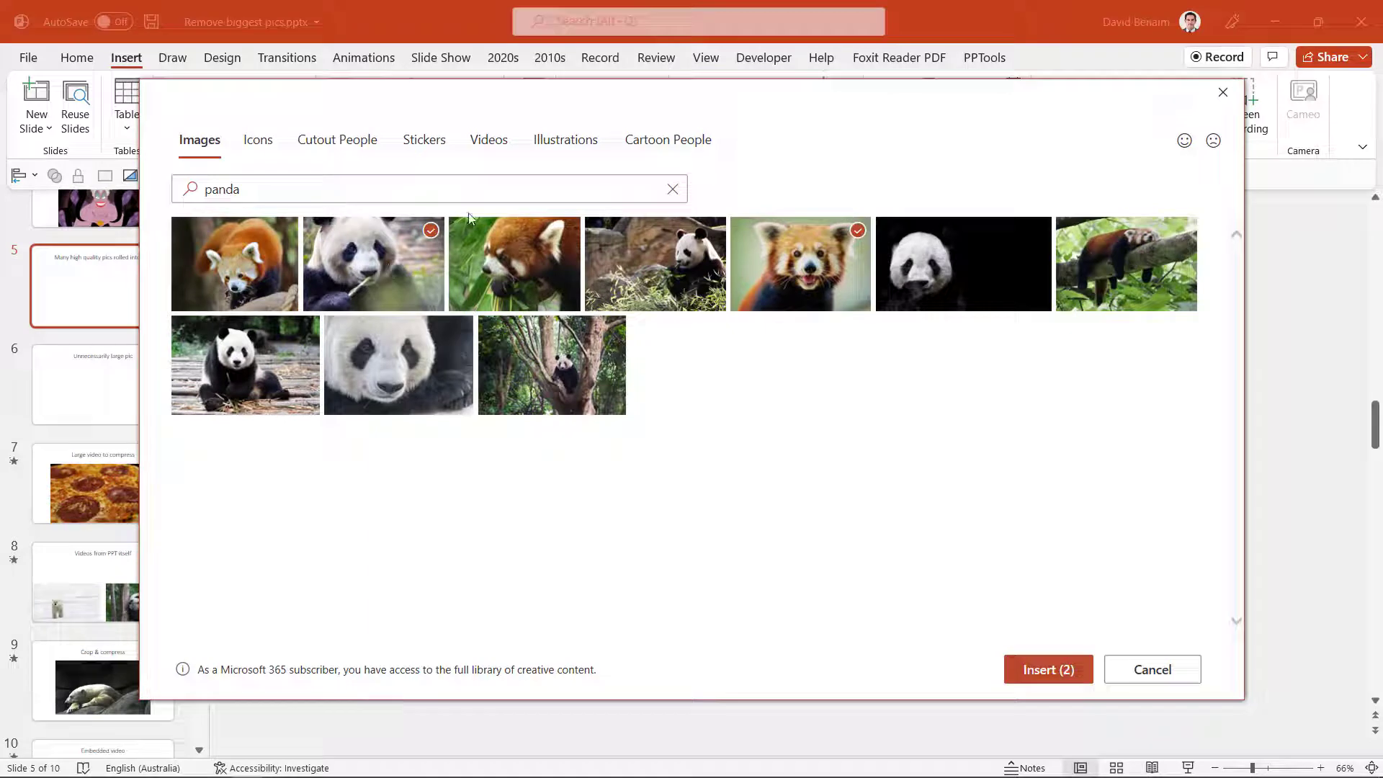
click(493, 147)
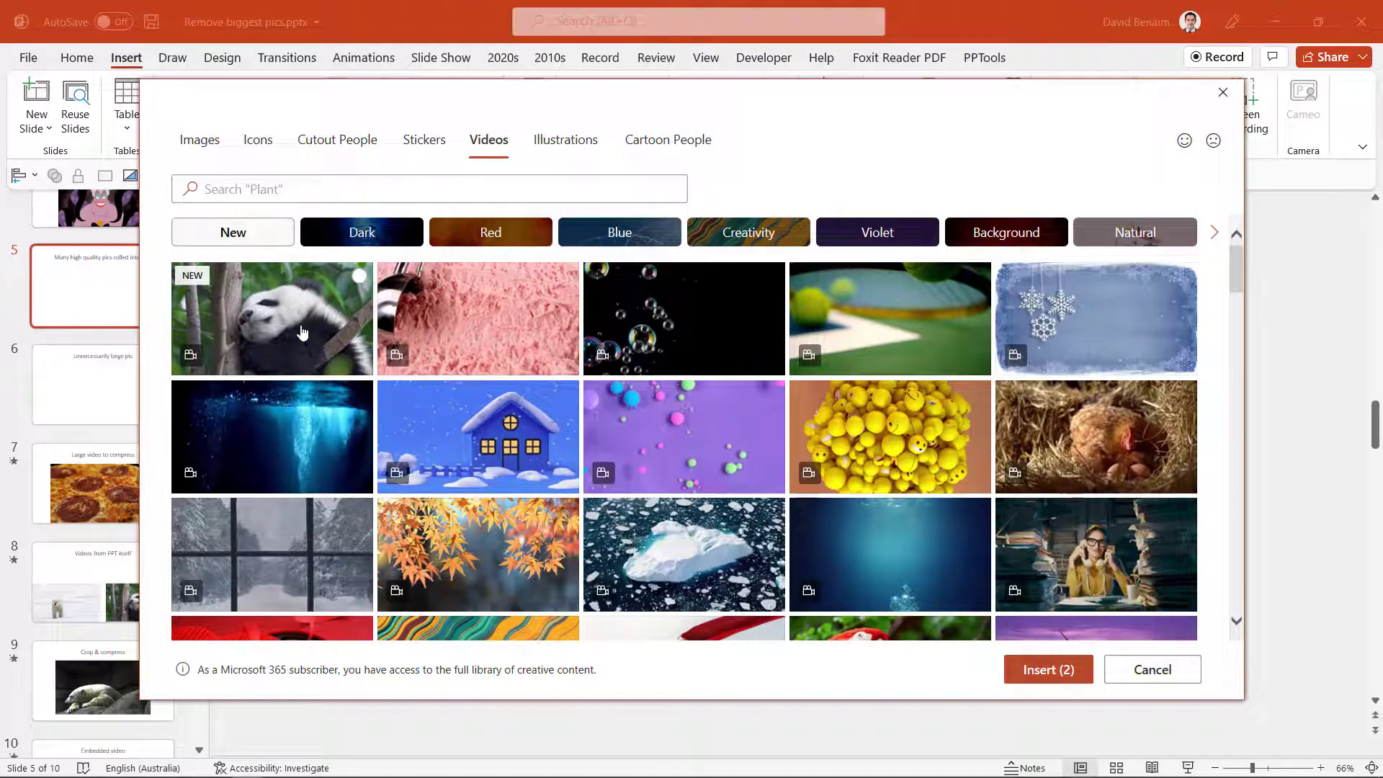
click(301, 332)
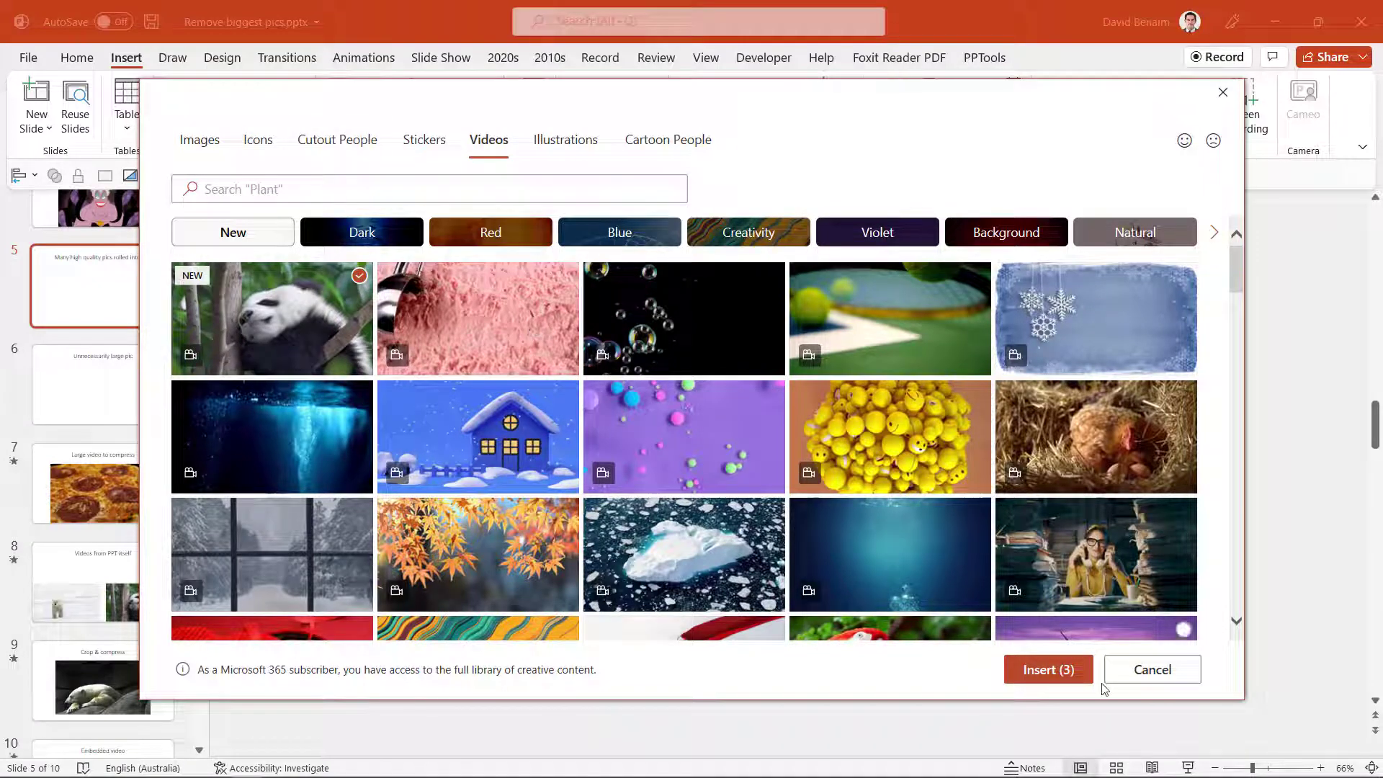
click(1065, 671)
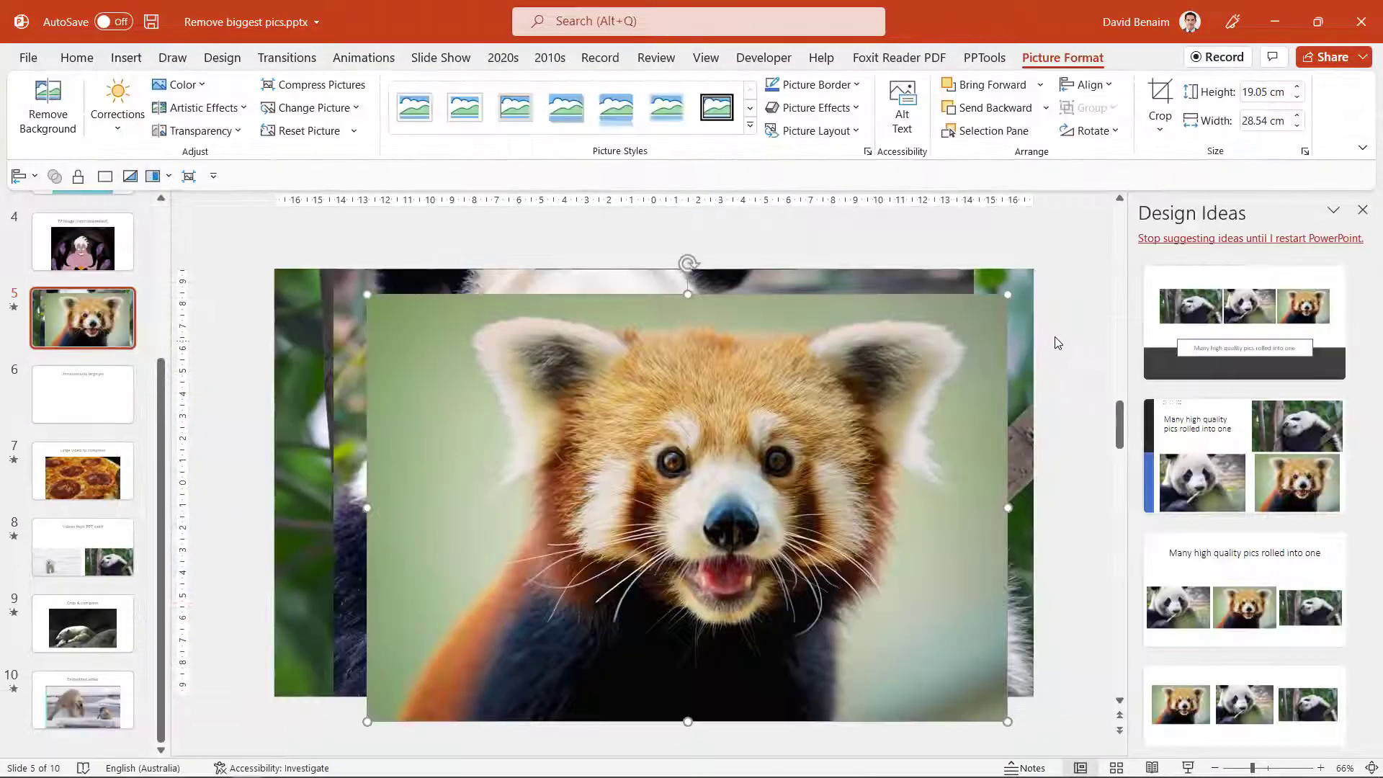
- Shrink the red panda and bamboo panda photos to about 12.7 cm wide and place them side by side
click(1362, 209)
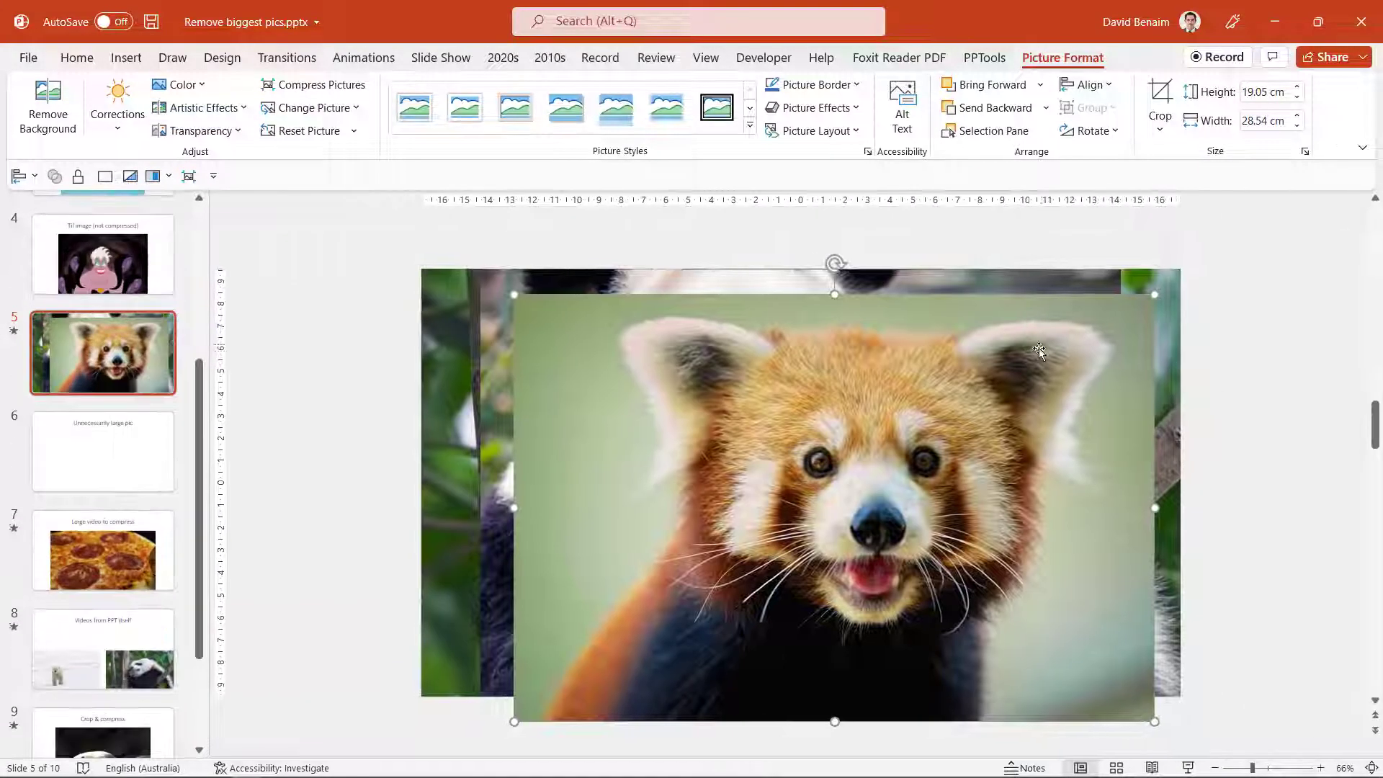
drag(1151, 298, 707, 531)
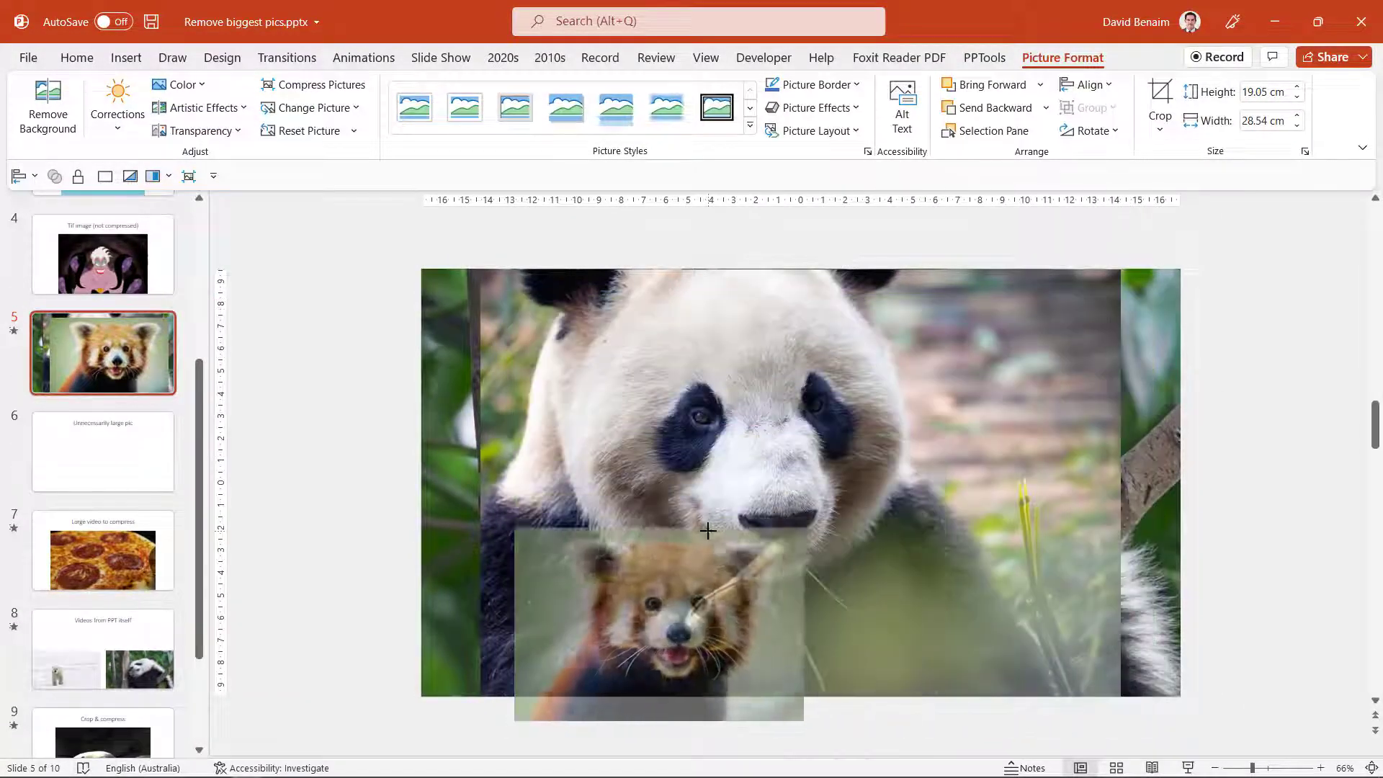
drag(718, 586, 998, 357)
click(624, 436)
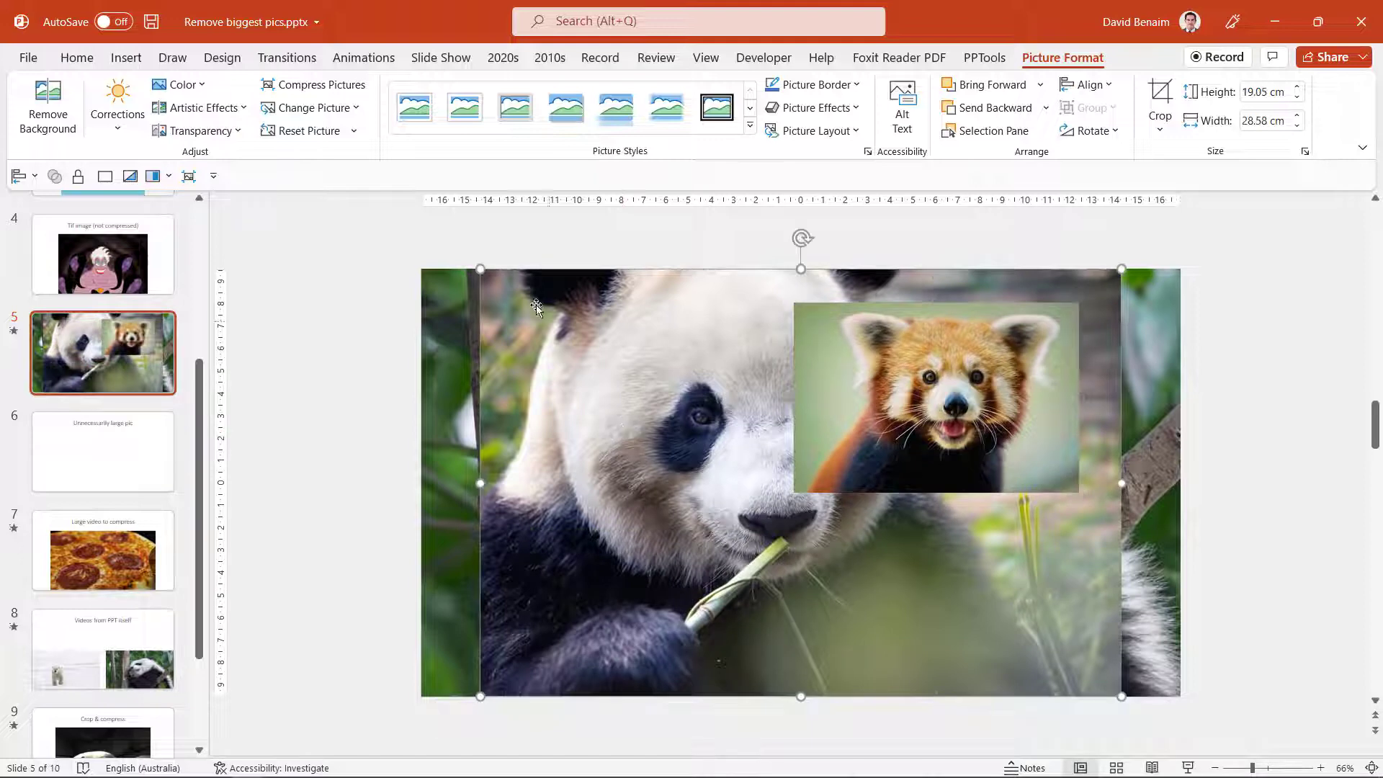
drag(479, 270, 814, 495)
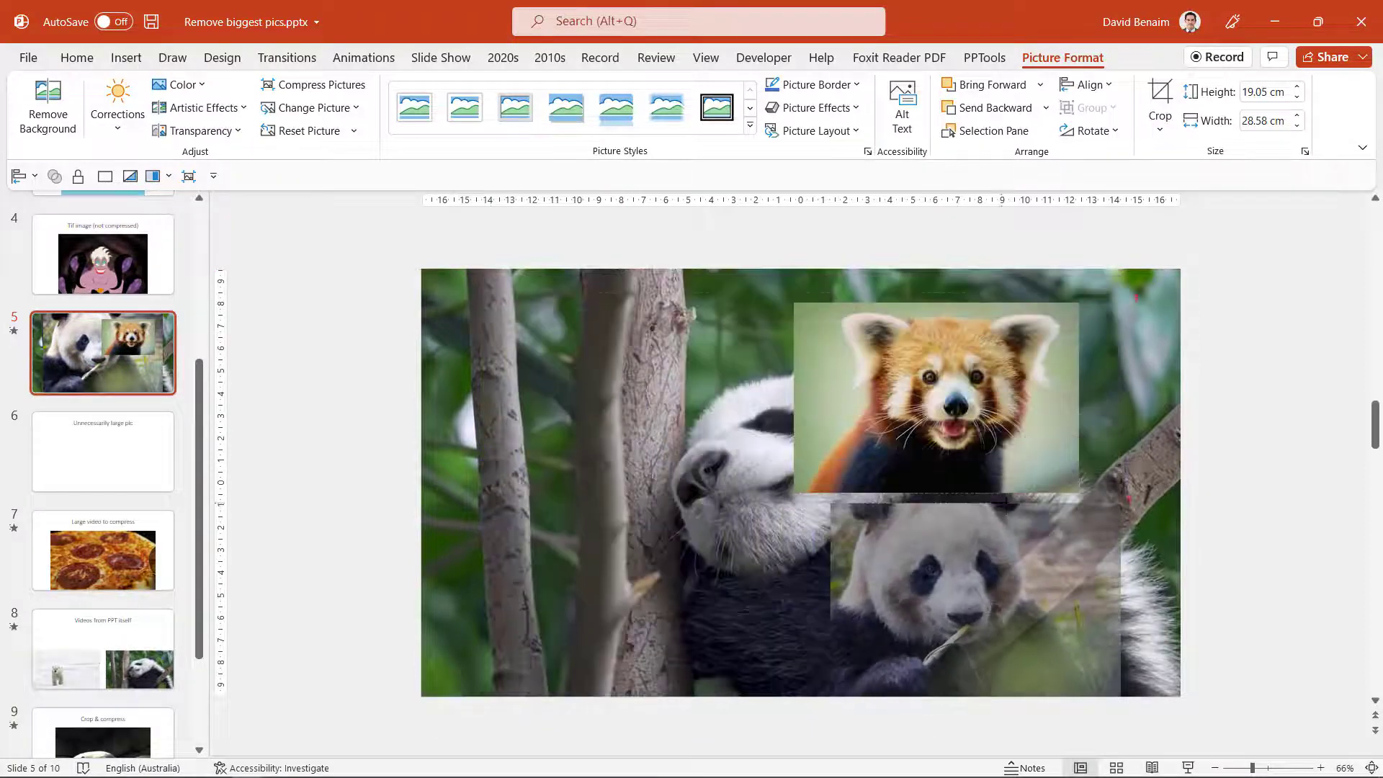
drag(858, 560, 472, 381)
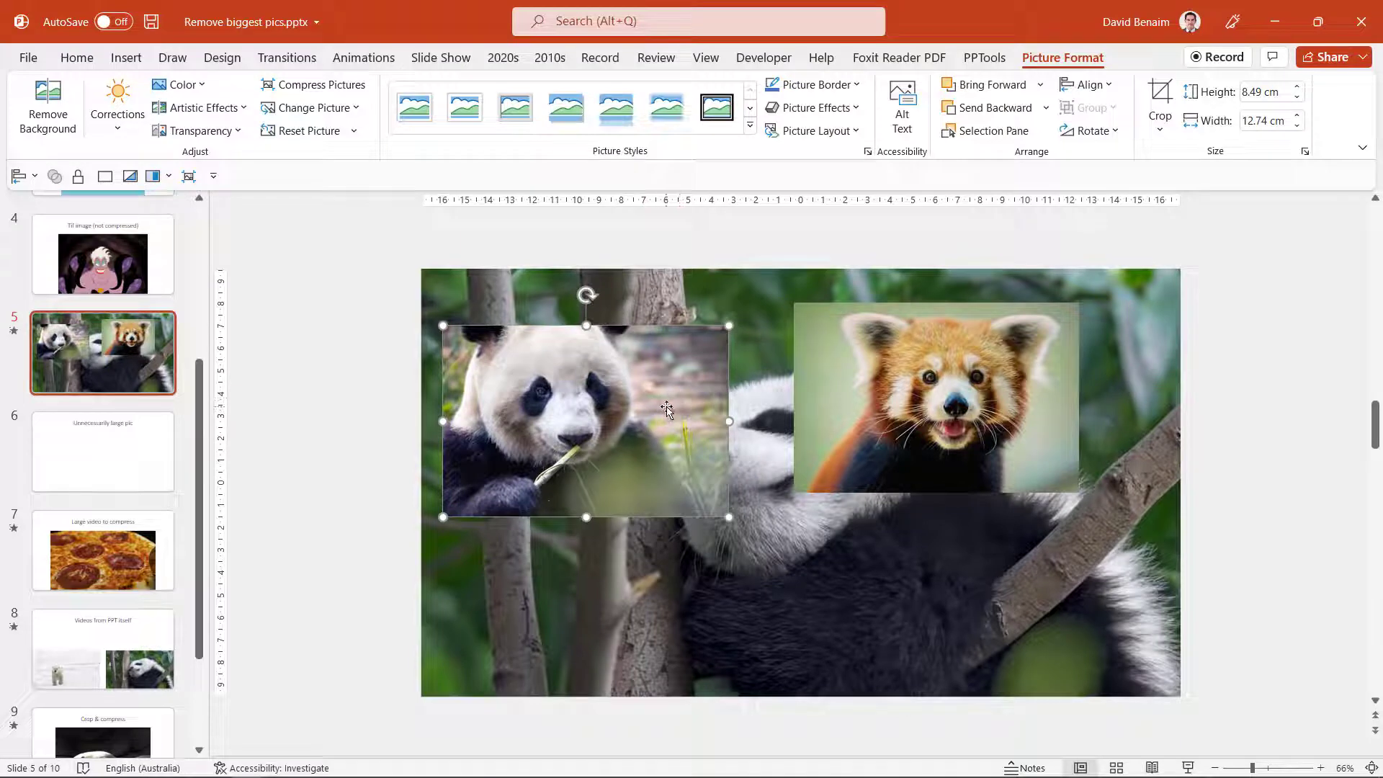
- Check the photo and background video placement by selecting each in turn, then deselect everything
click(830, 389)
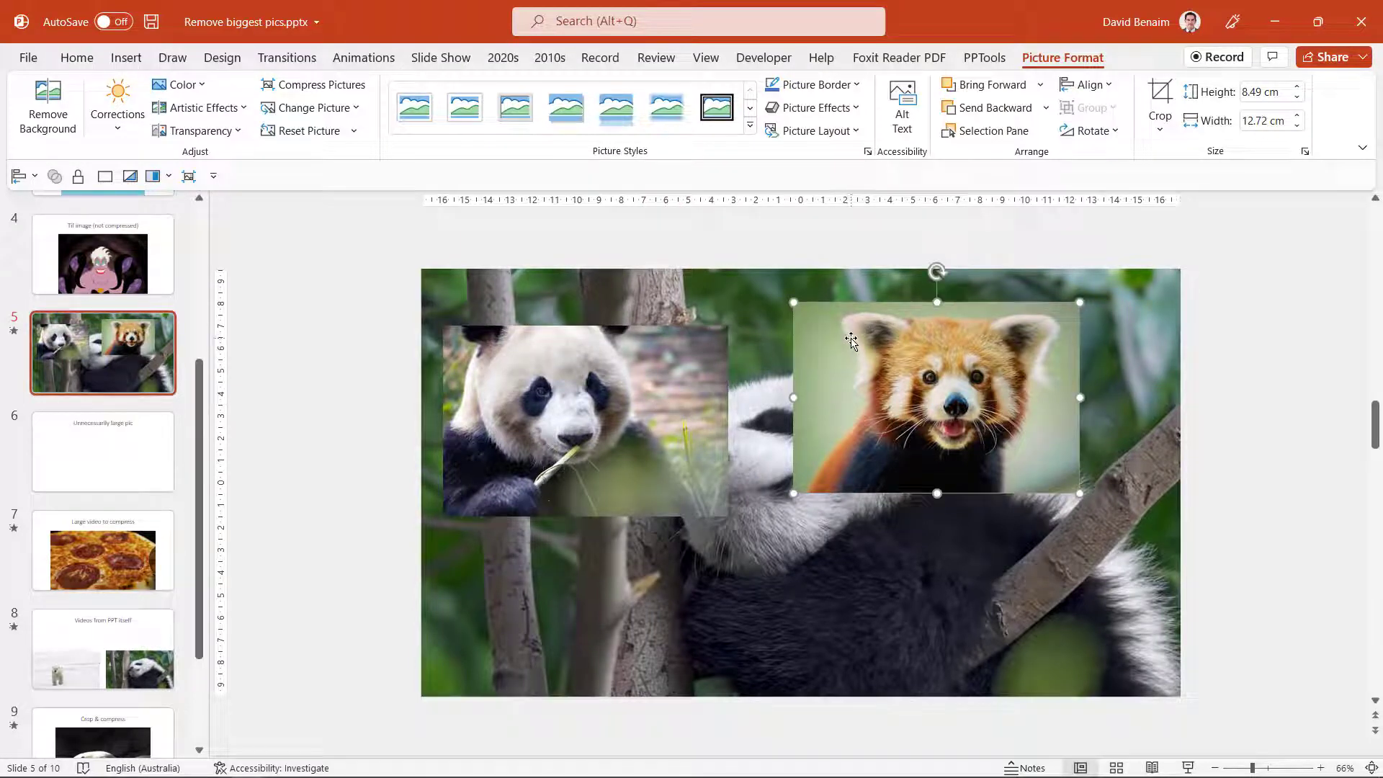
click(600, 288)
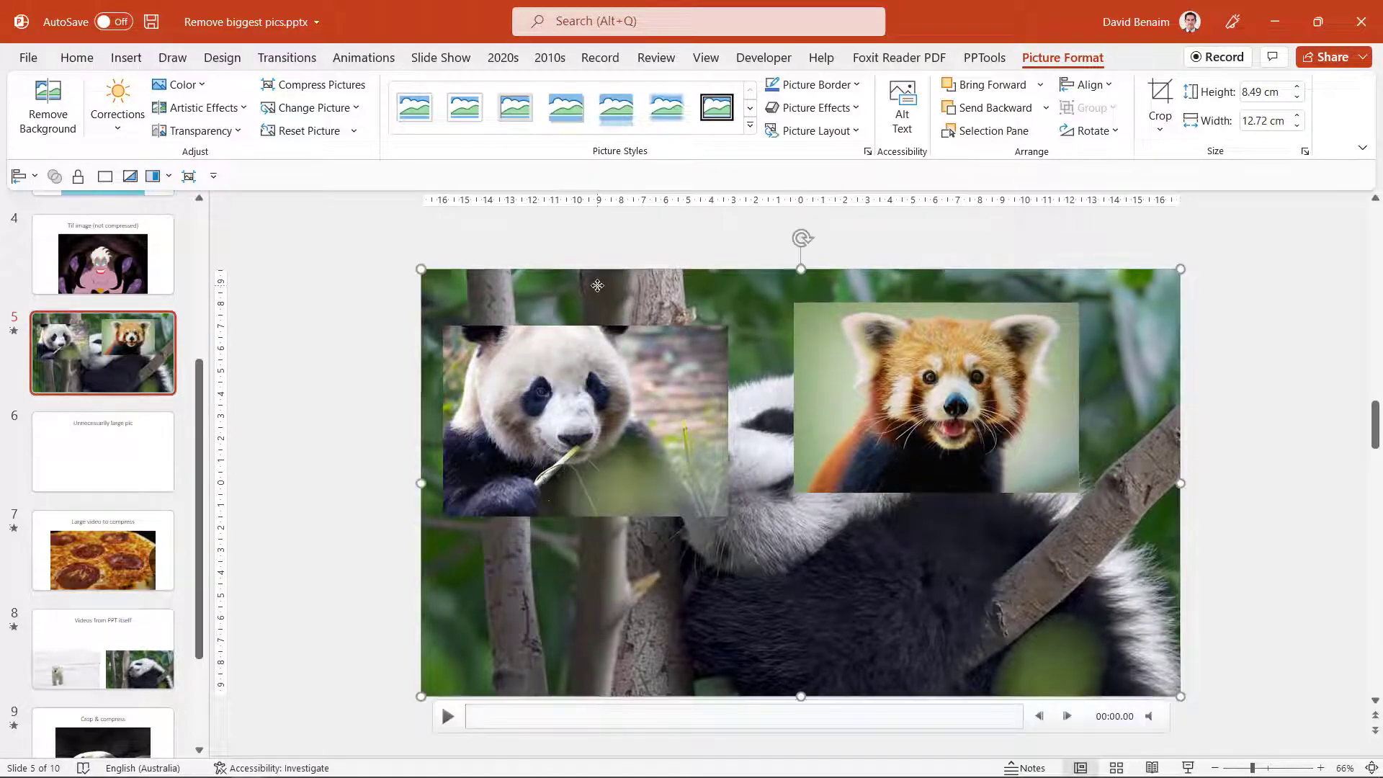
click(928, 335)
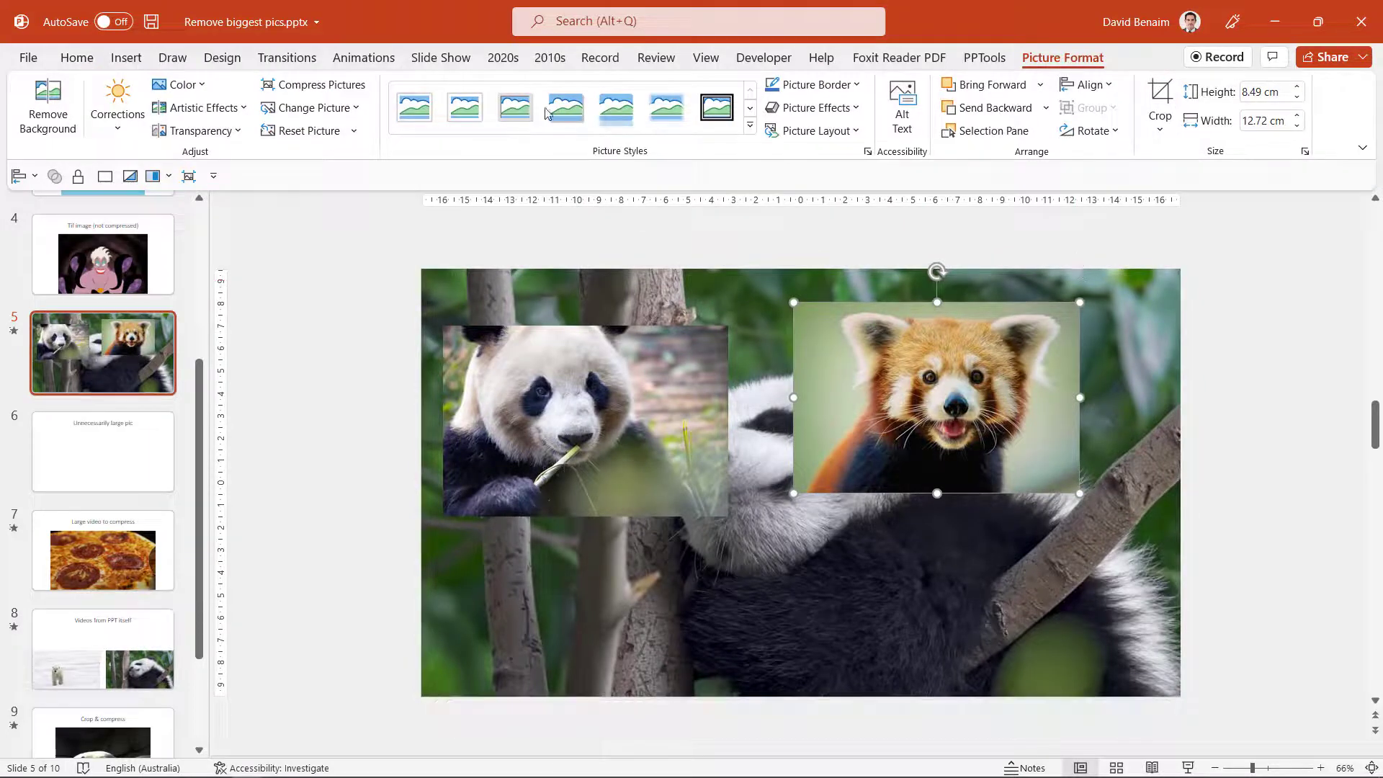
click(625, 381)
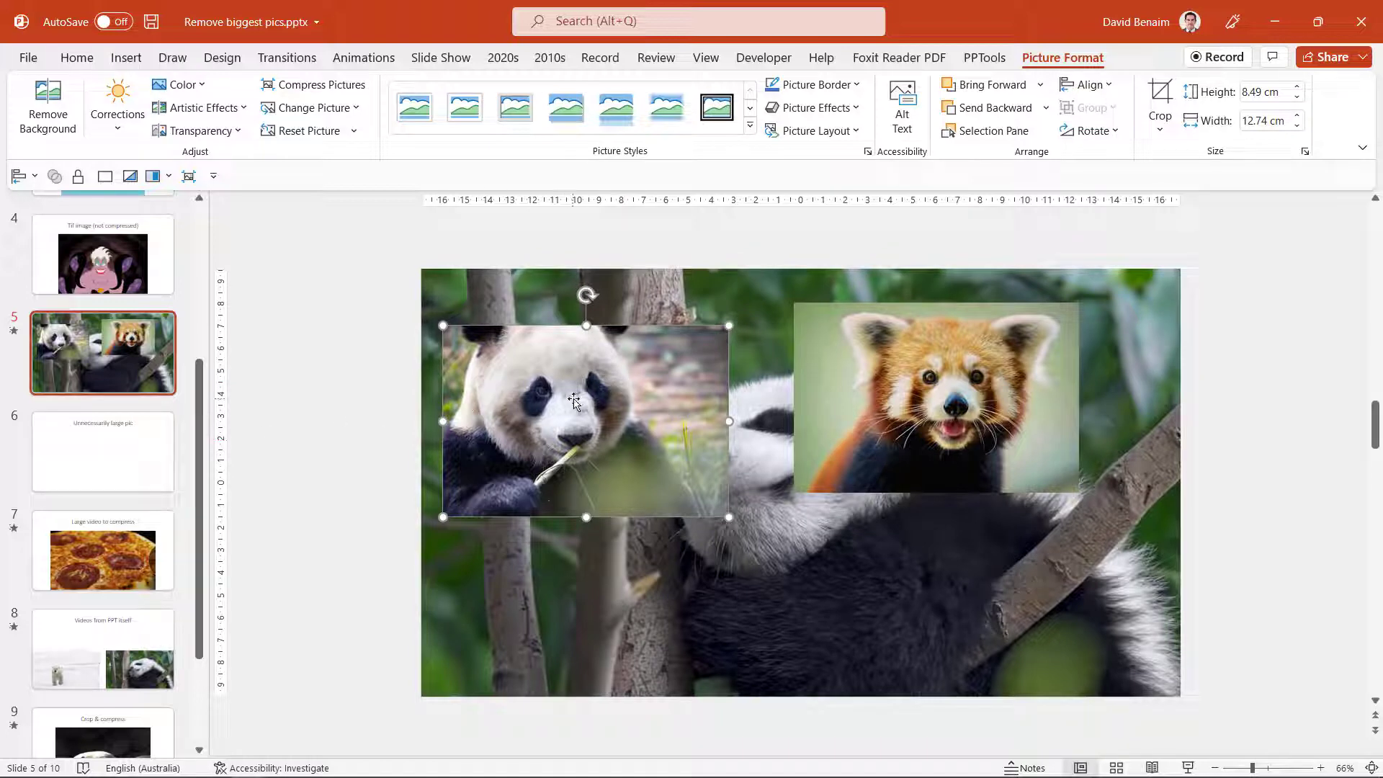
mouse_move(775, 472)
click(345, 258)
- Insert a panda icon from a 'be' search, plus database and line-chart icons from a 'da' search
click(126, 58)
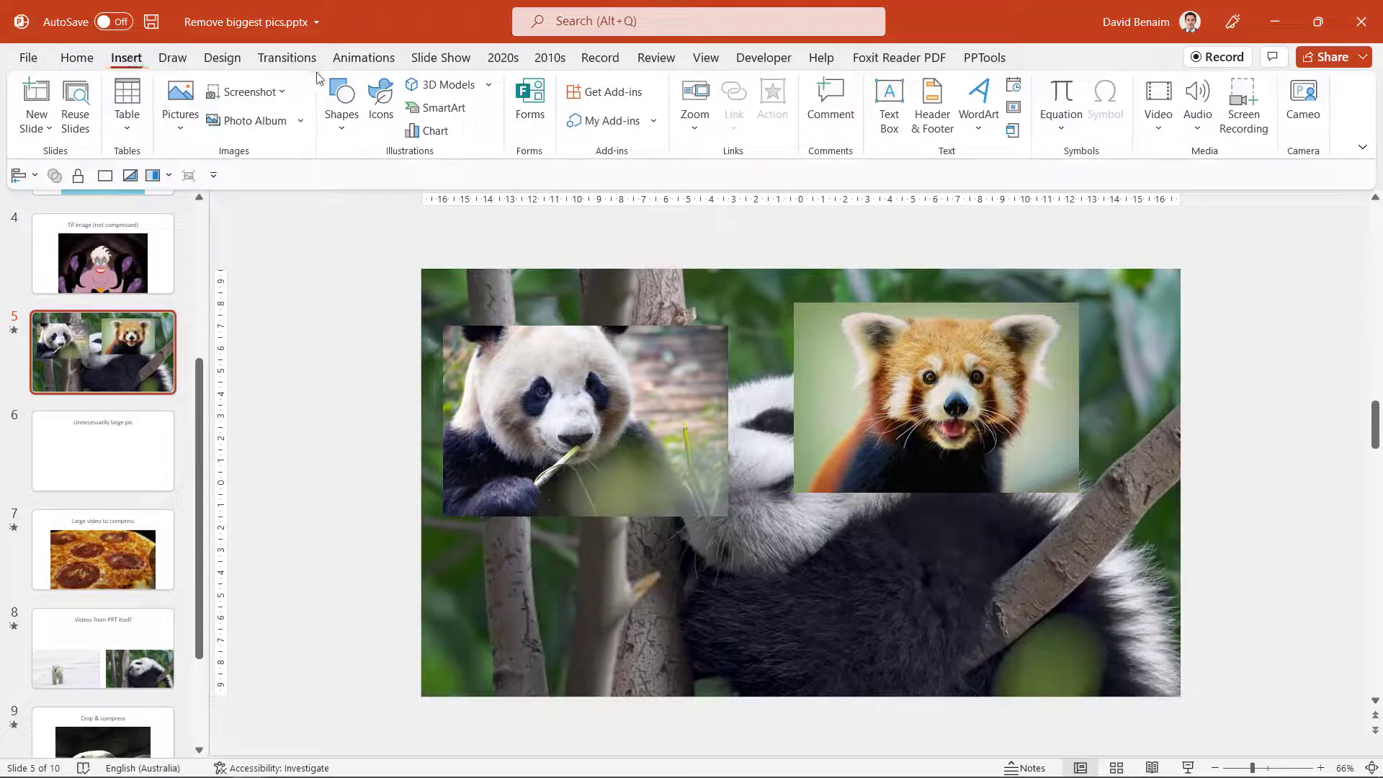
click(370, 117)
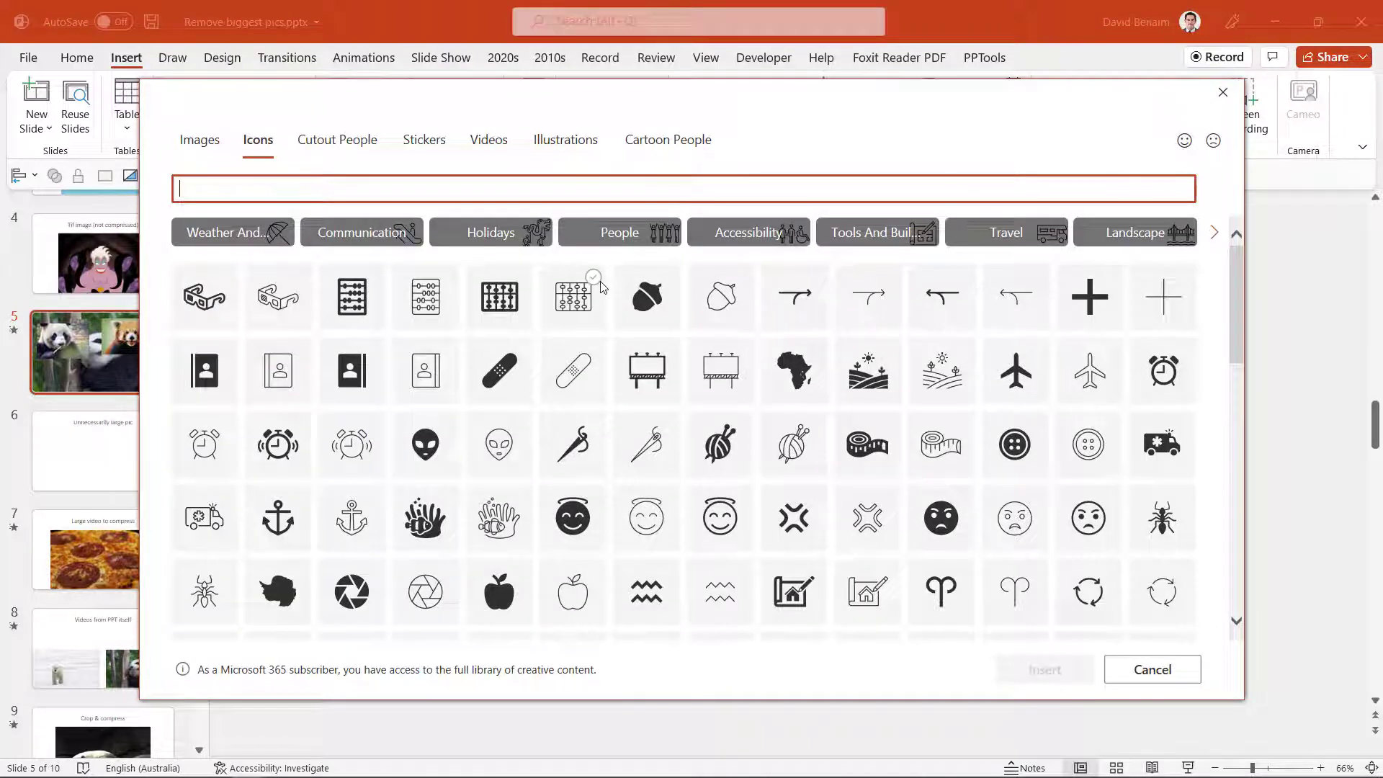
scroll(670, 425, down, 10)
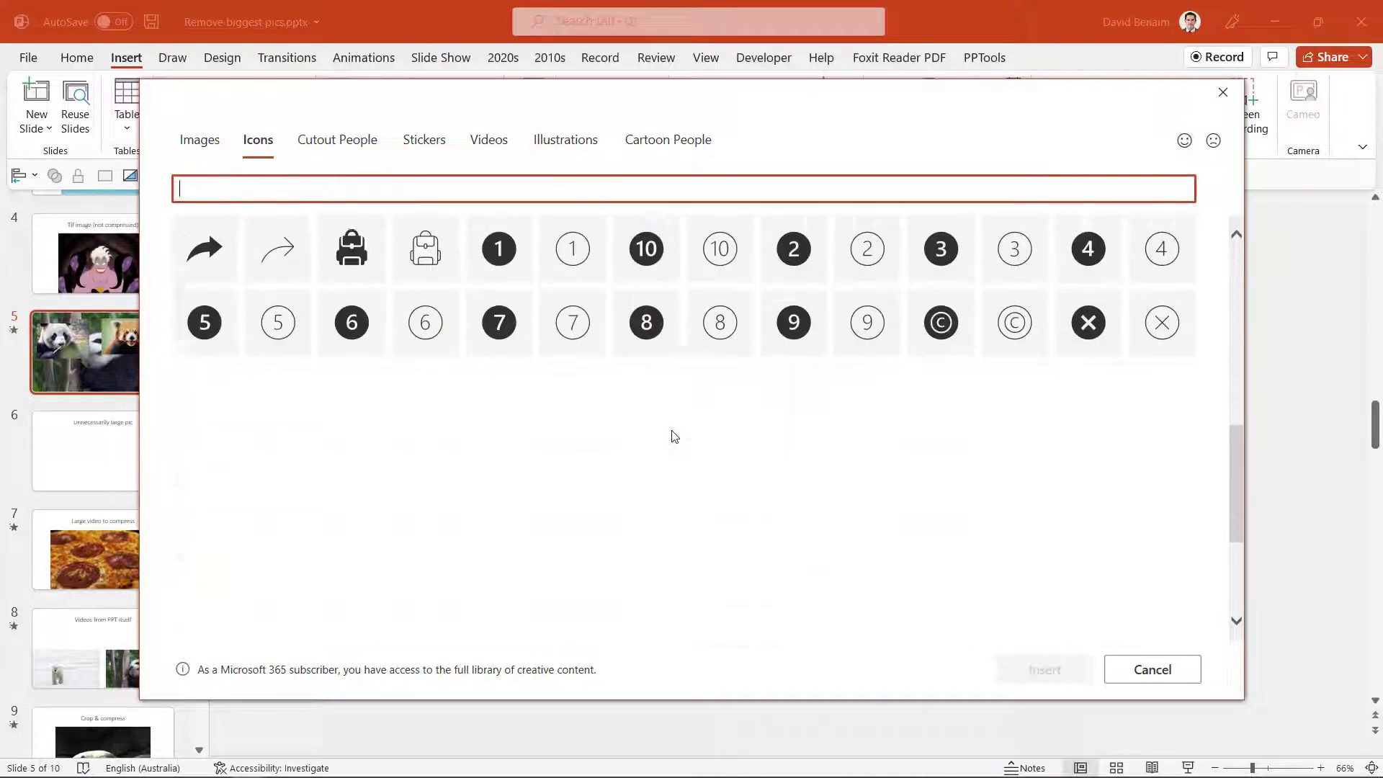
scroll(670, 410, up, 10)
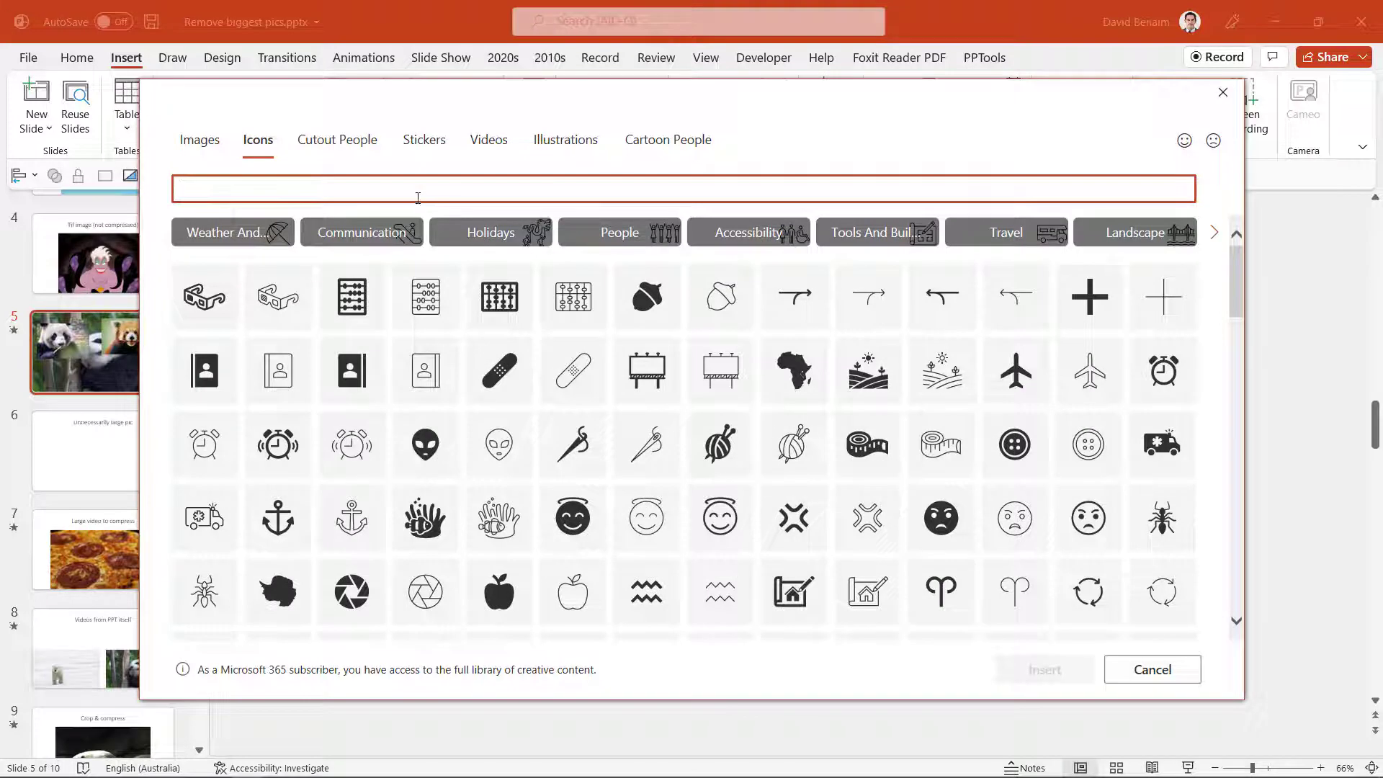
text(bear)
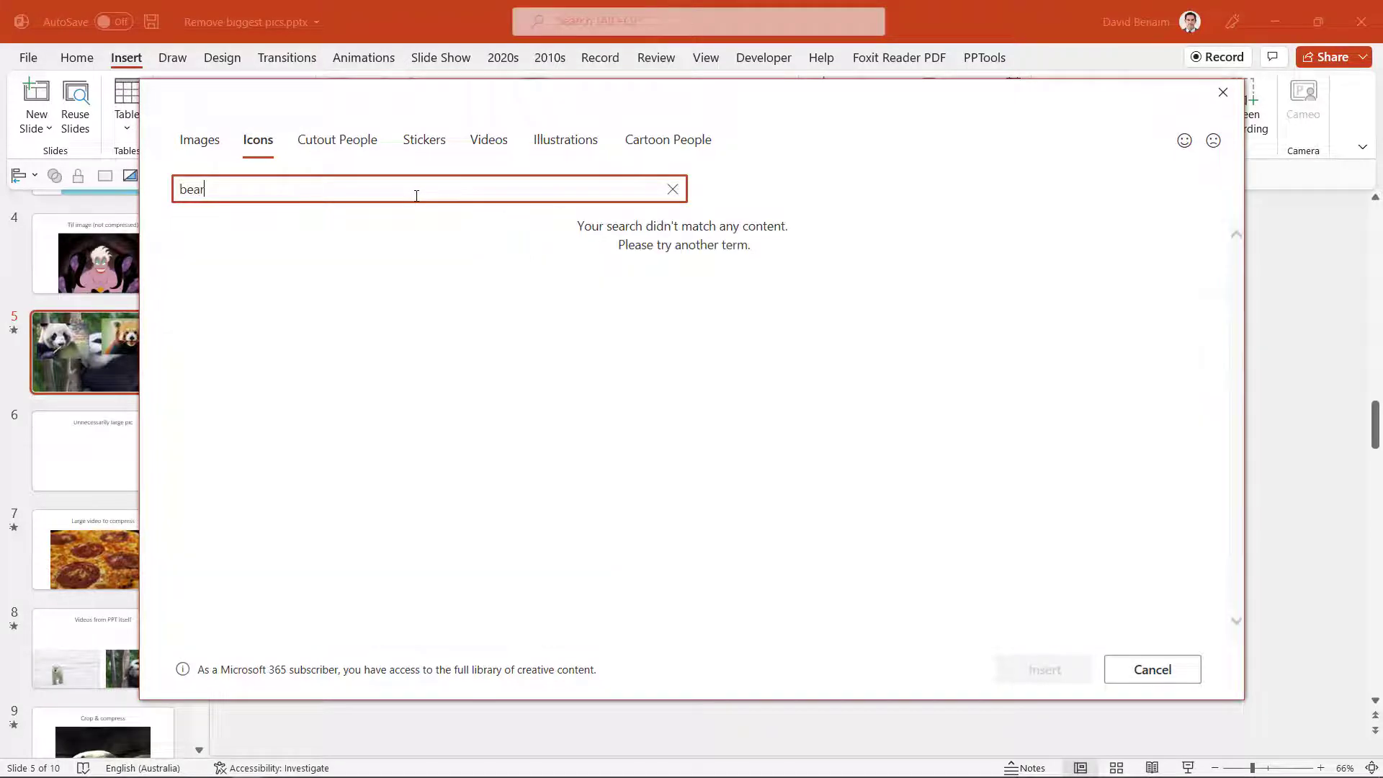
click(408, 259)
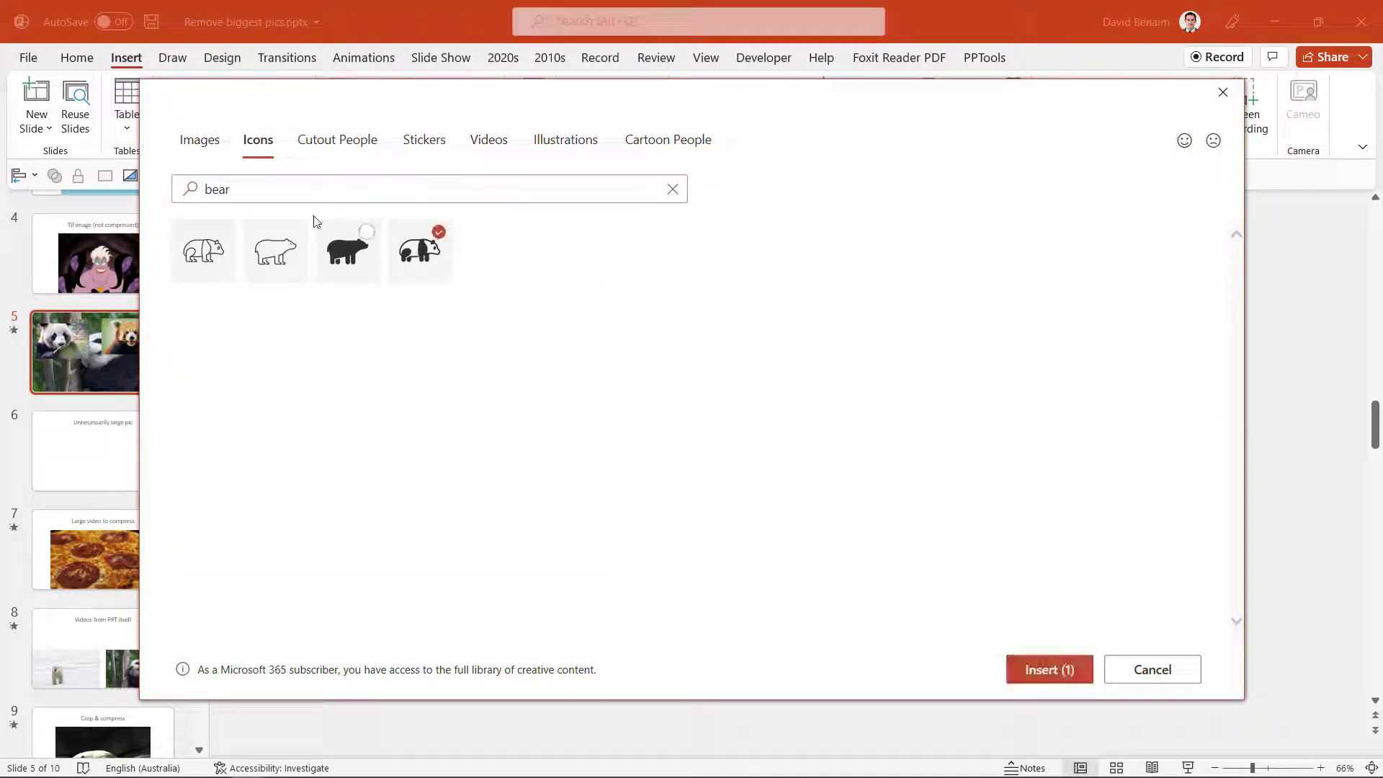
click(276, 195)
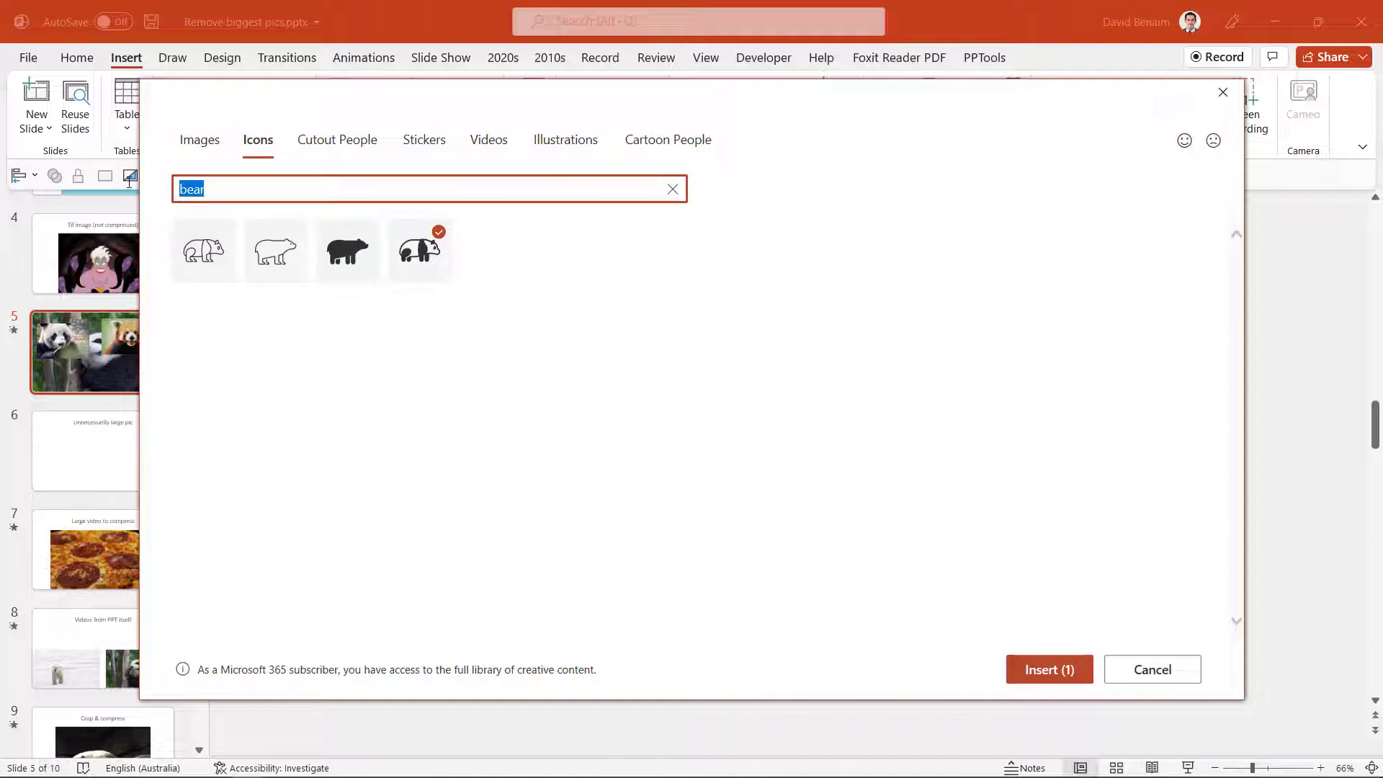
text(data)
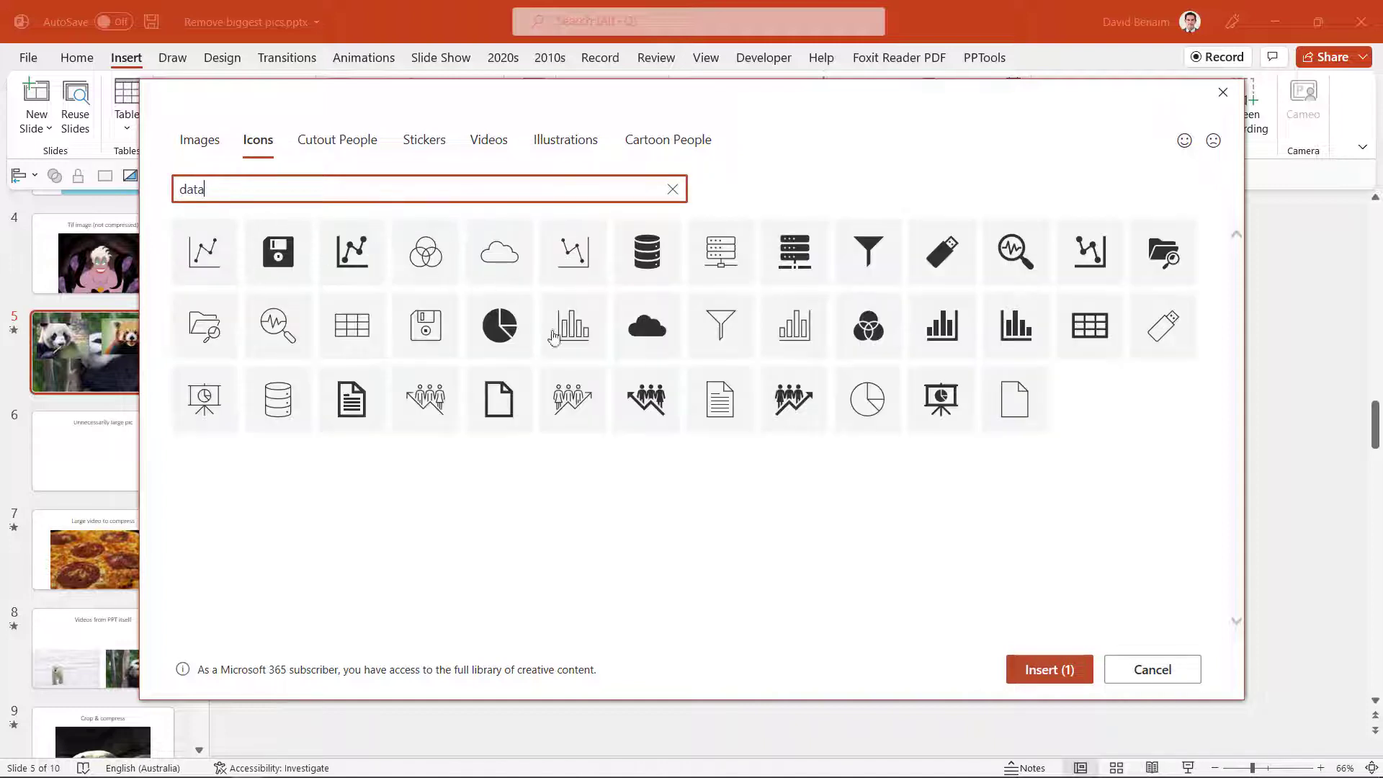
click(657, 267)
click(362, 256)
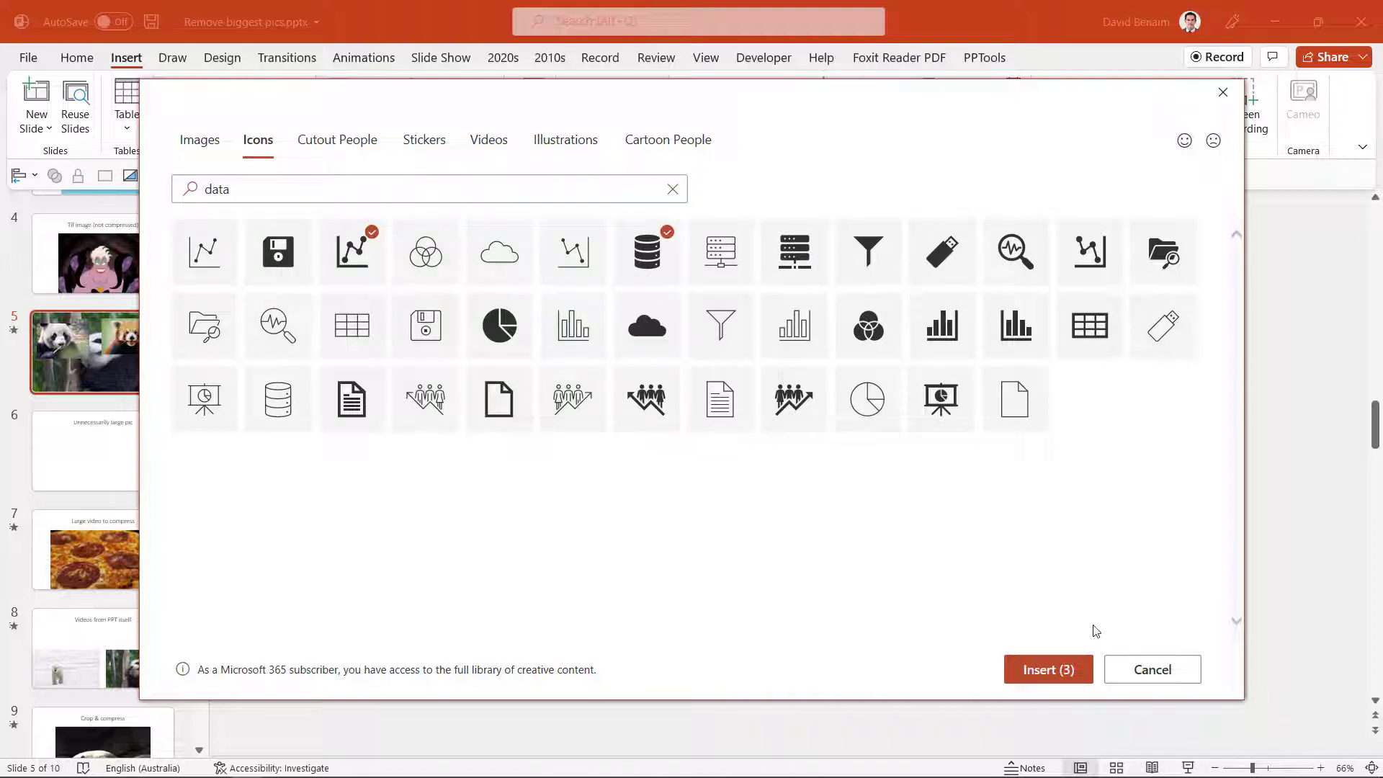
click(1065, 669)
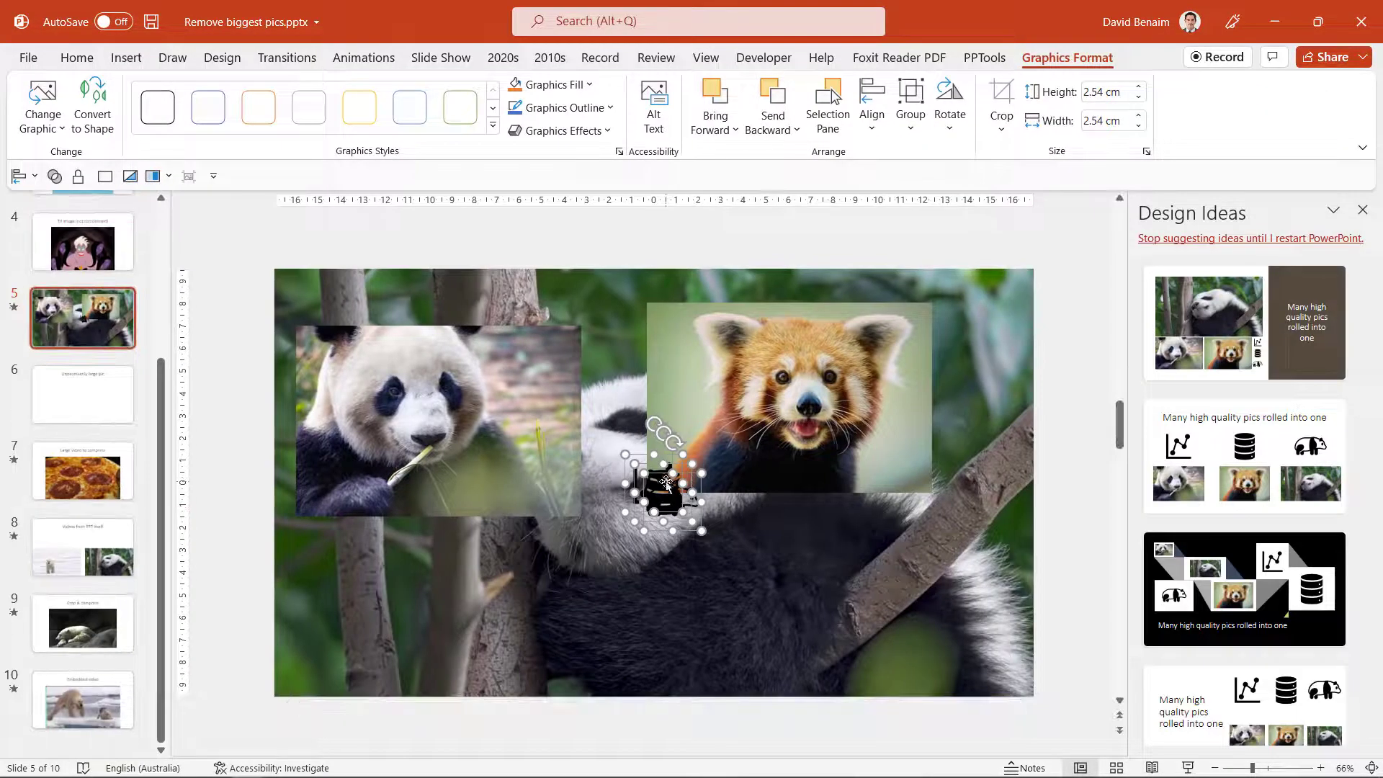
- Apply the design idea that places the three icons in a row above the photos
drag(667, 482, 850, 490)
click(1223, 457)
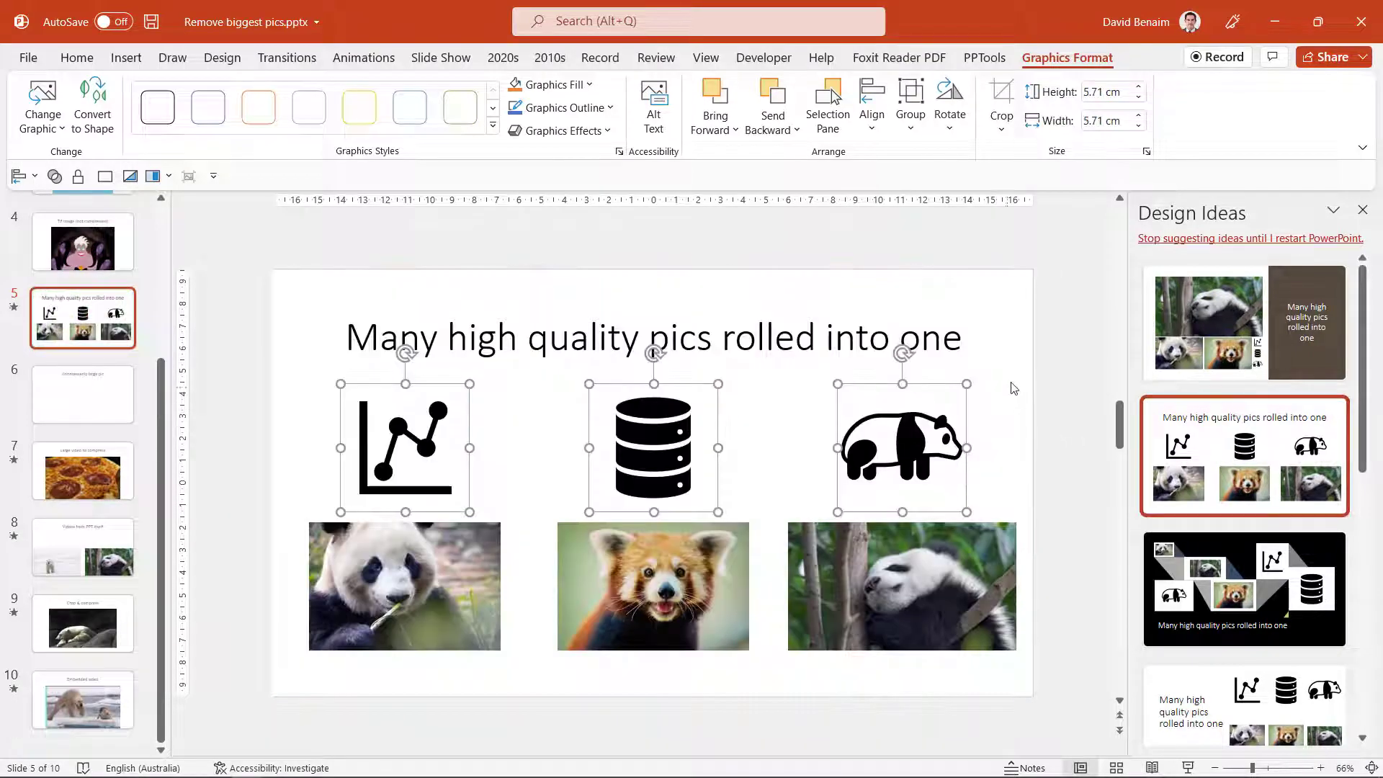
click(1010, 386)
click(875, 447)
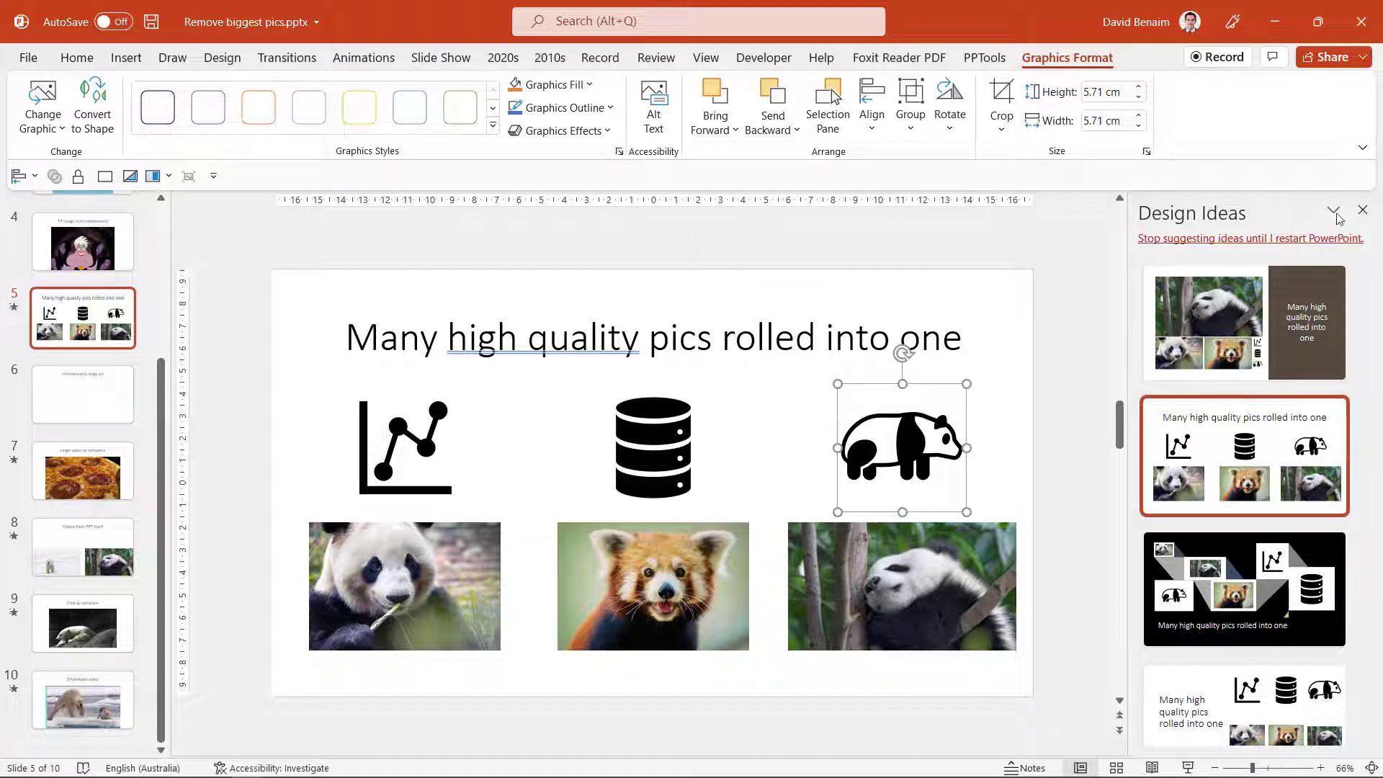
- Try enlarging the panda icon to 17.74 cm and moving it, then undo the change
click(1362, 210)
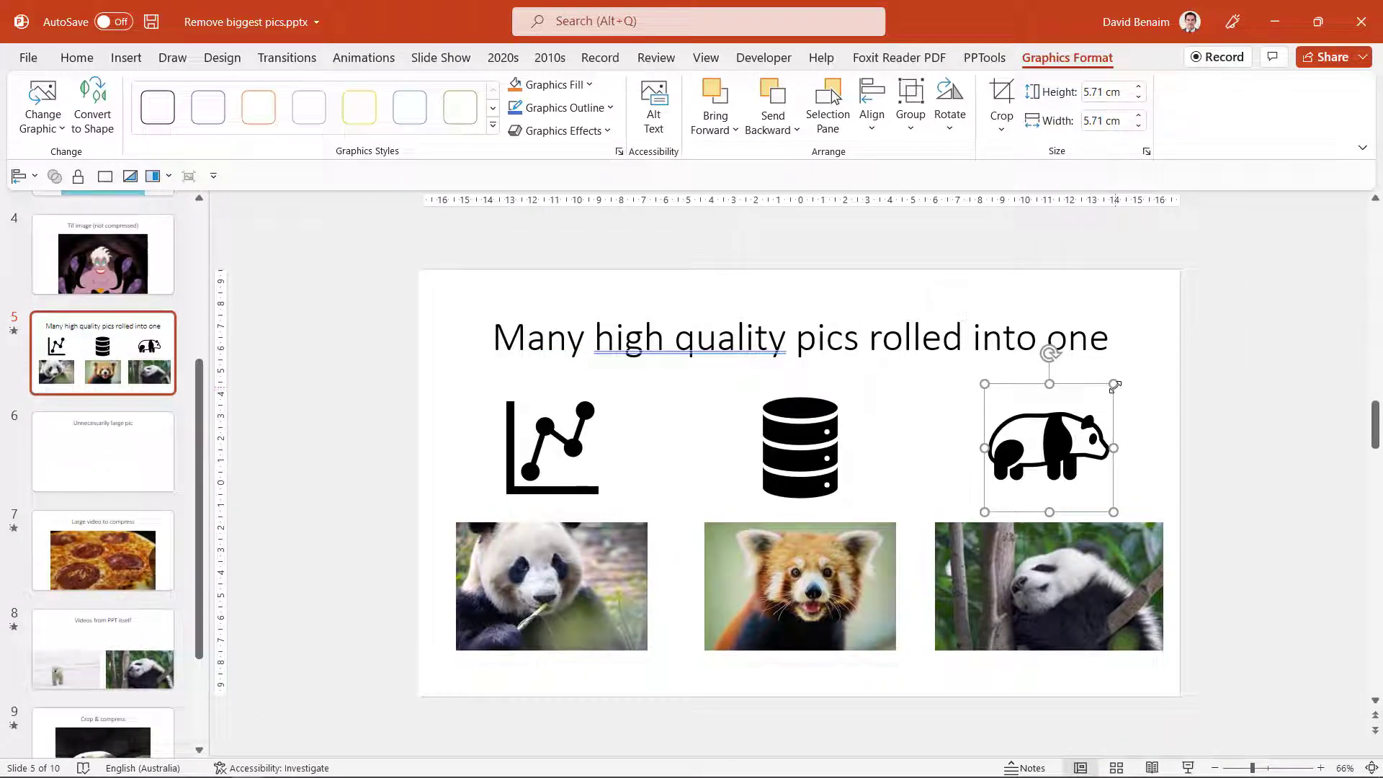
drag(1114, 384, 1355, 237)
drag(1205, 366, 1072, 477)
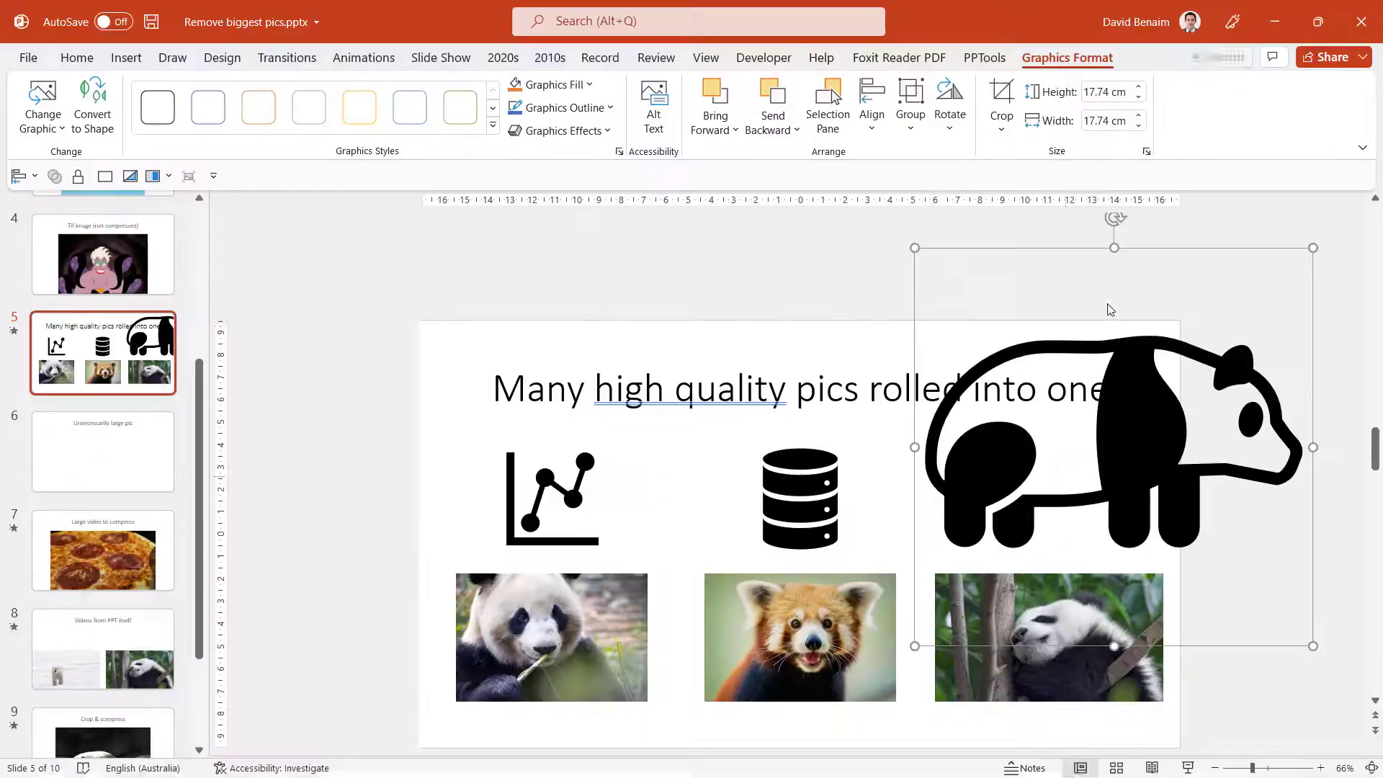
key(ctrl+z)
key(ctrl+z)
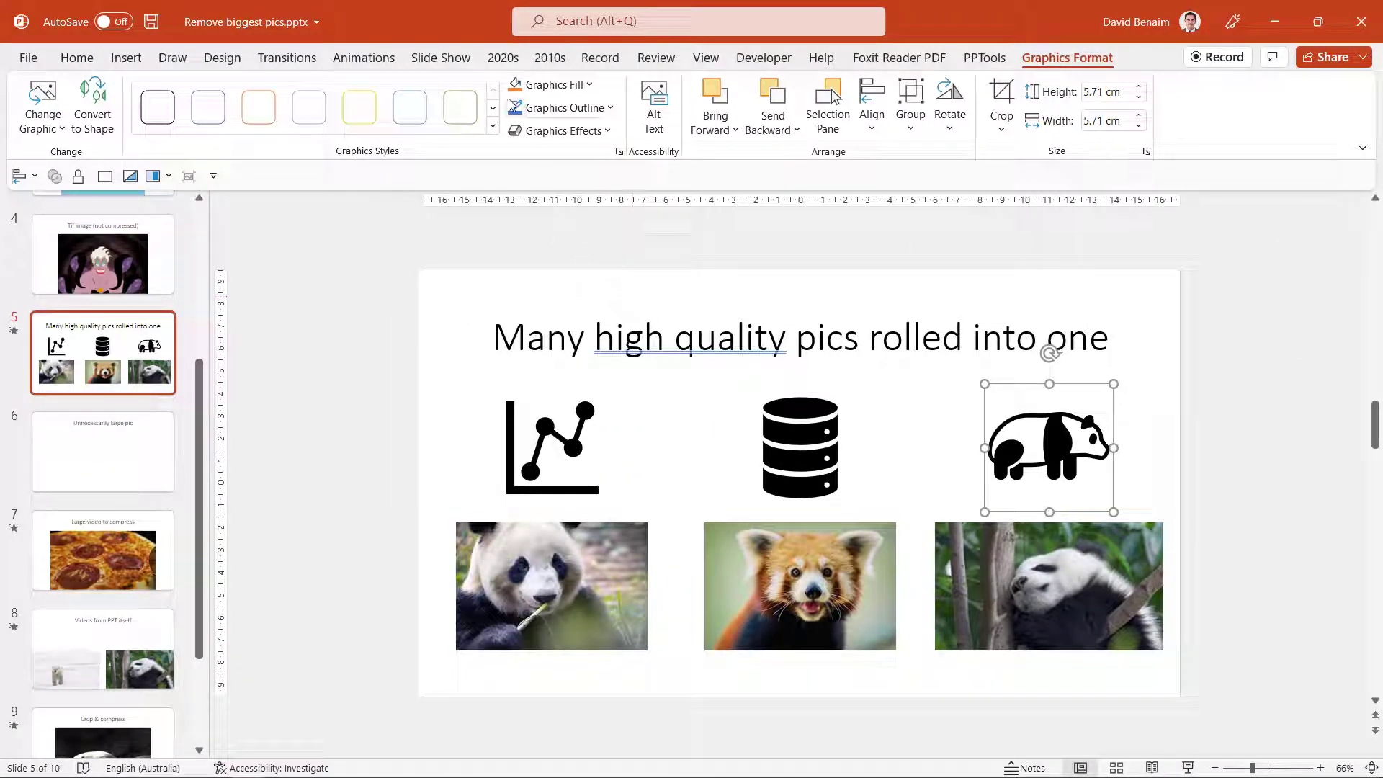
- Give the panda, chart and database icons a purple fill and black outline
shift+click(524, 435)
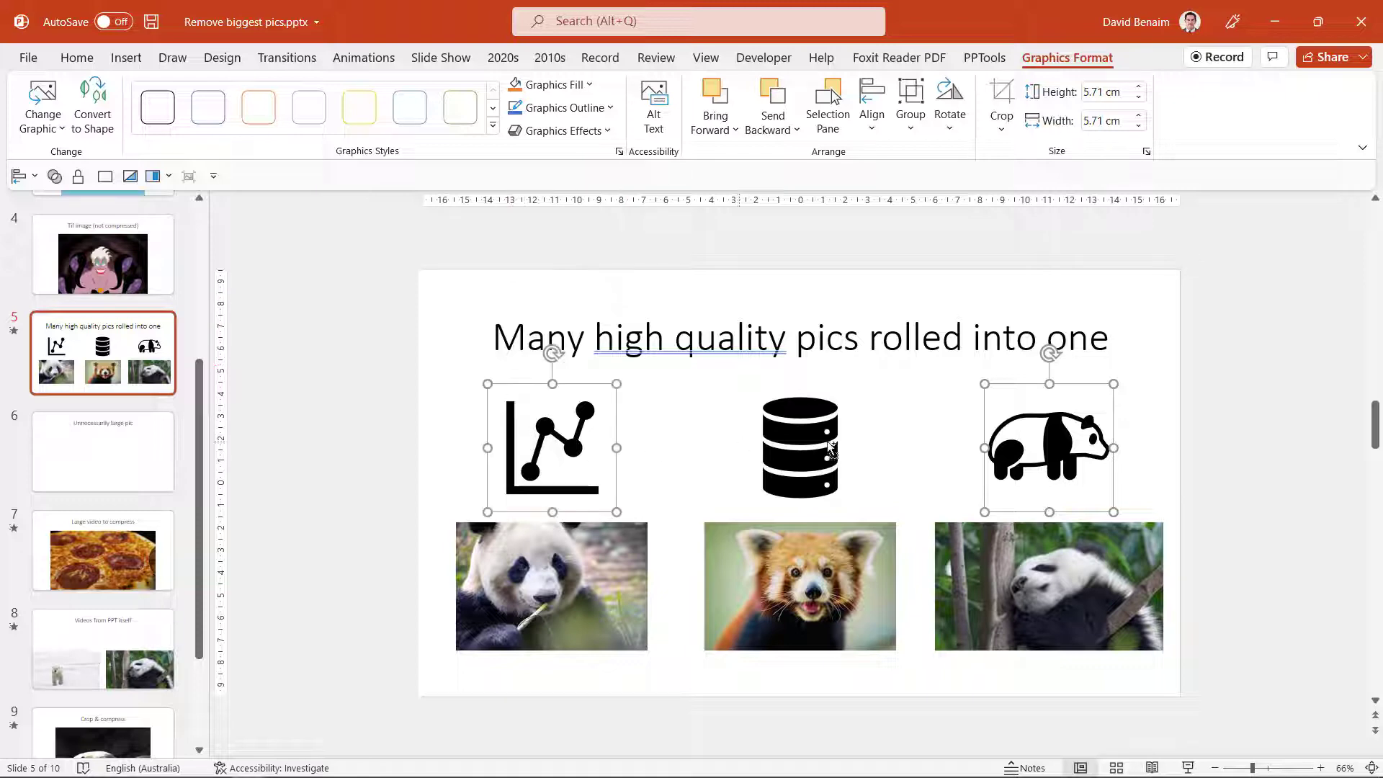
shift+click(798, 448)
click(556, 86)
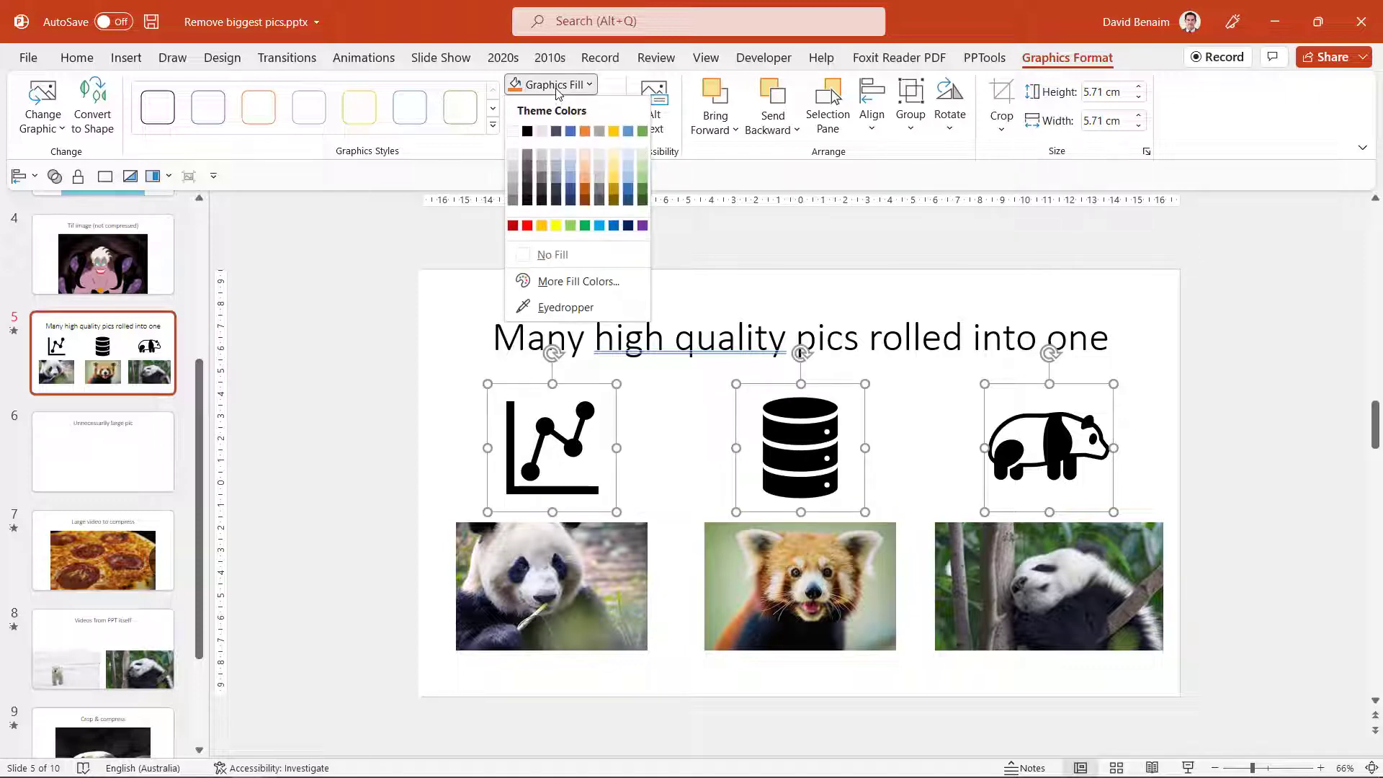
click(642, 225)
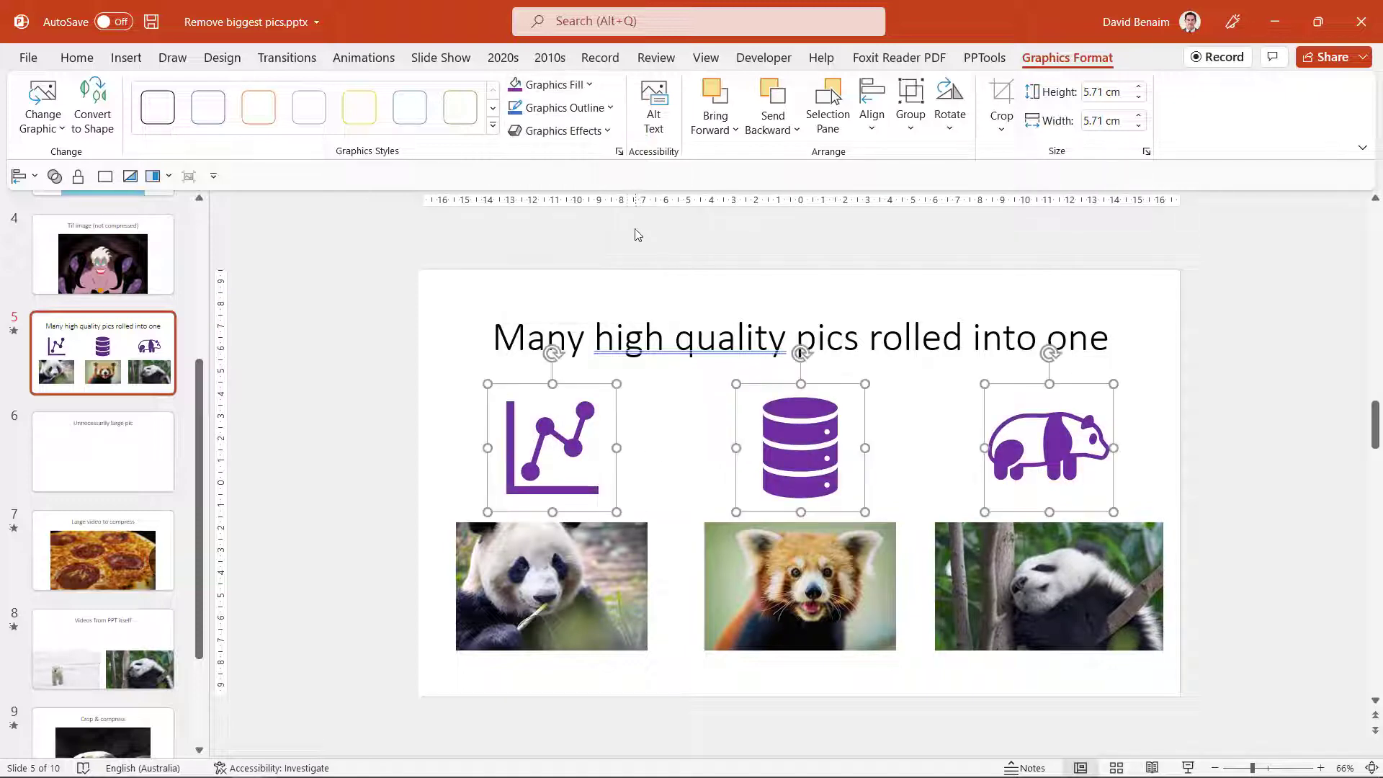
click(524, 116)
click(534, 154)
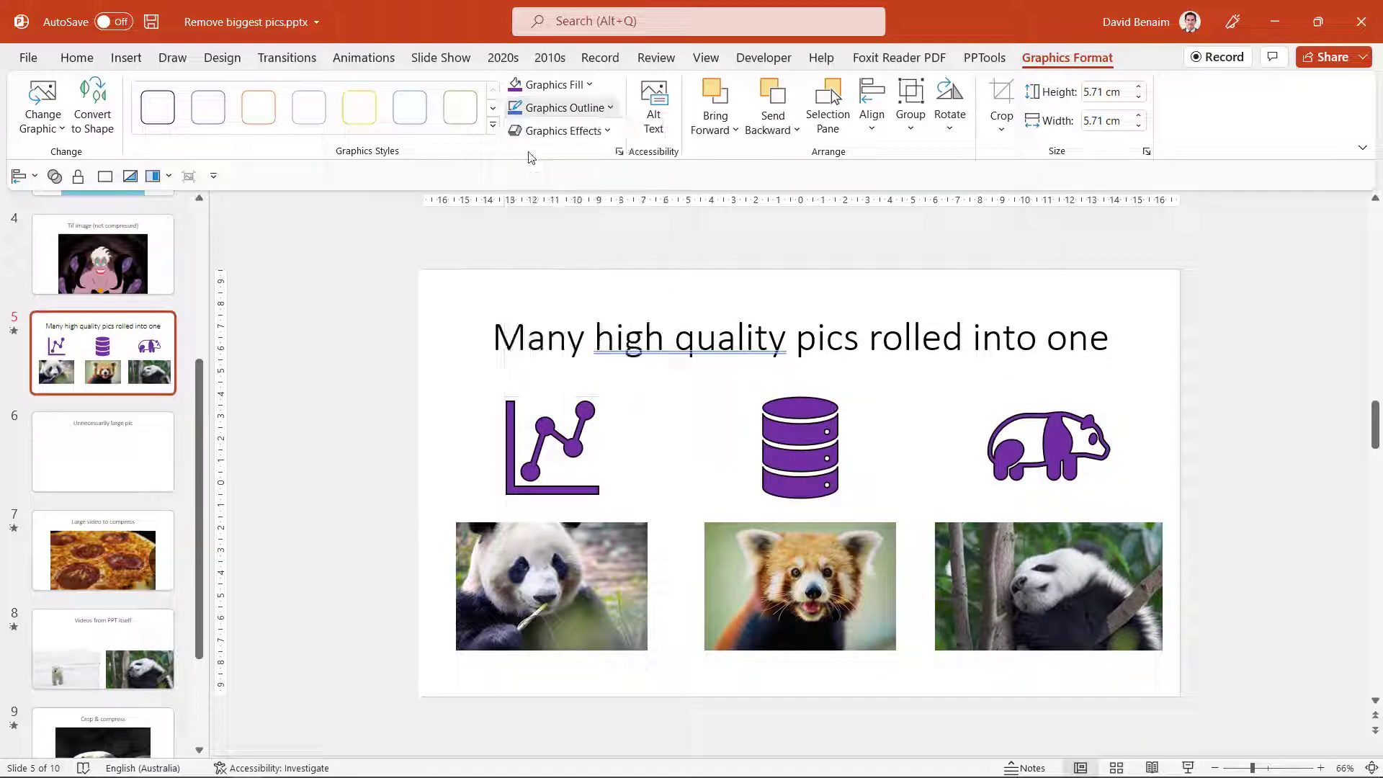
click(381, 373)
- Convert the database icon to a shape, ungroup it, and fill its top orange and middle band gold
click(811, 450)
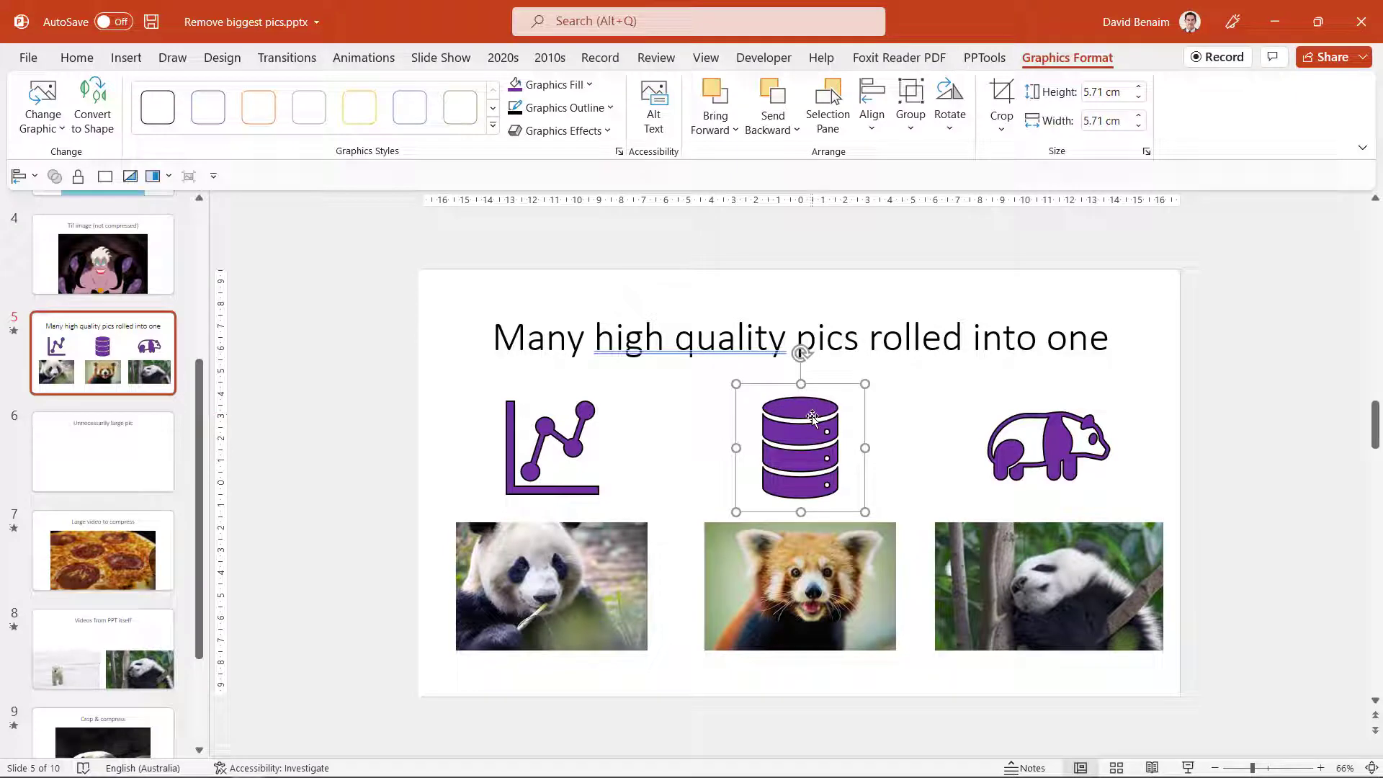
click(92, 105)
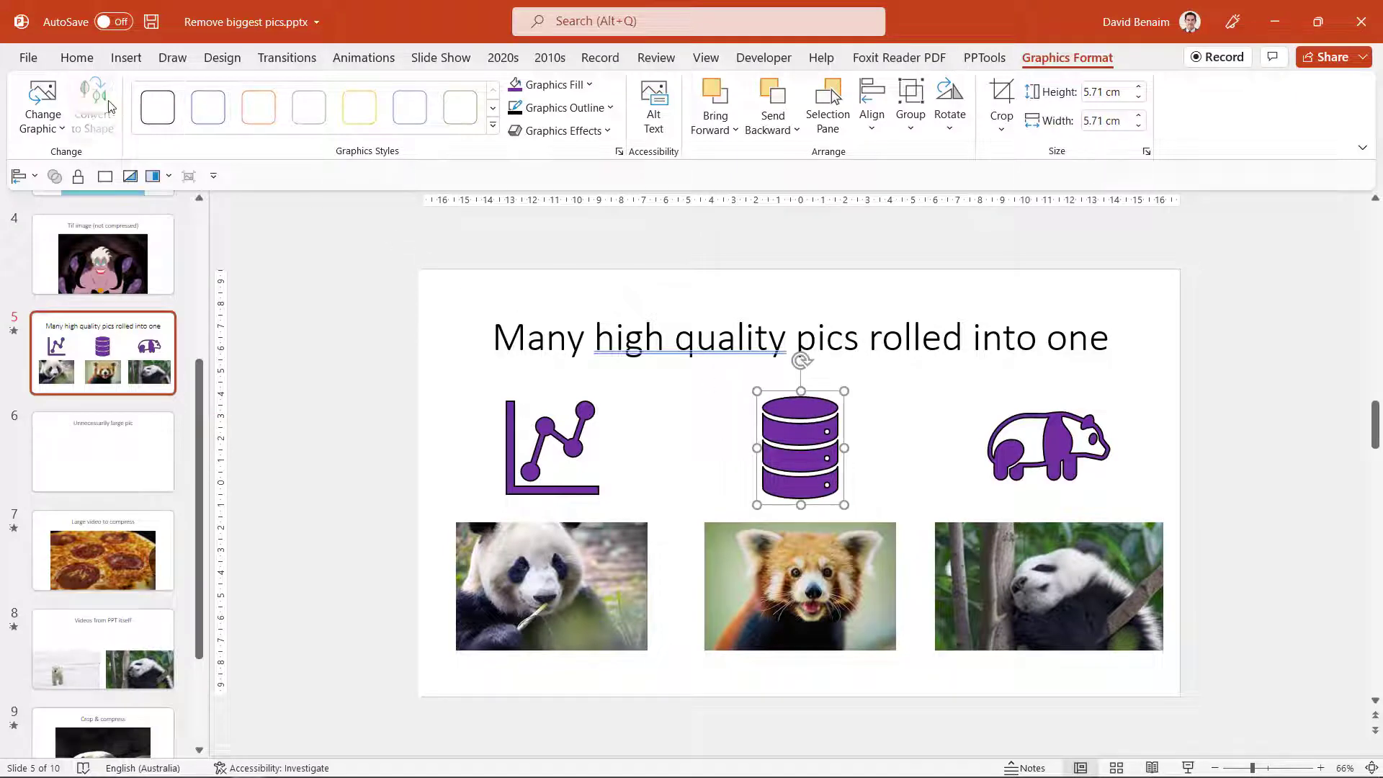
click(800, 416)
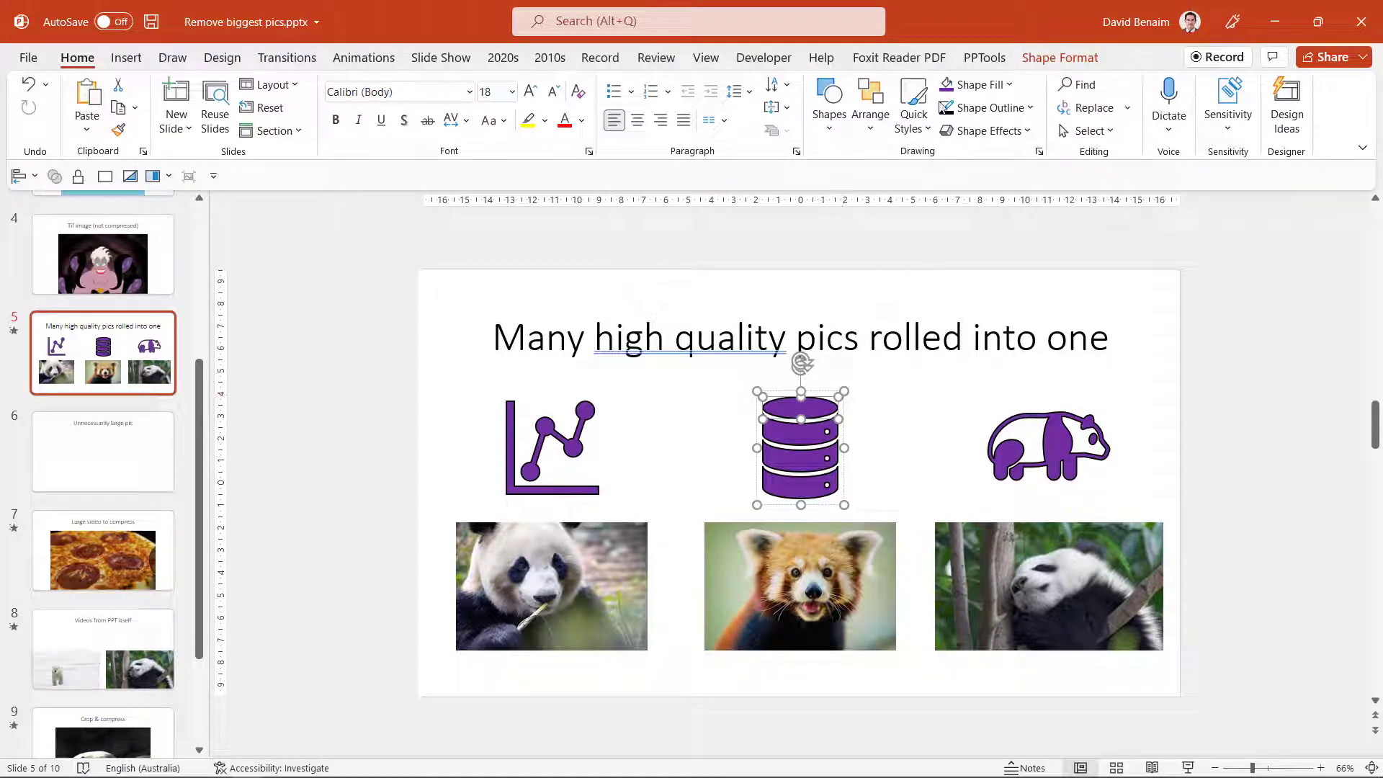
click(1009, 84)
click(1020, 135)
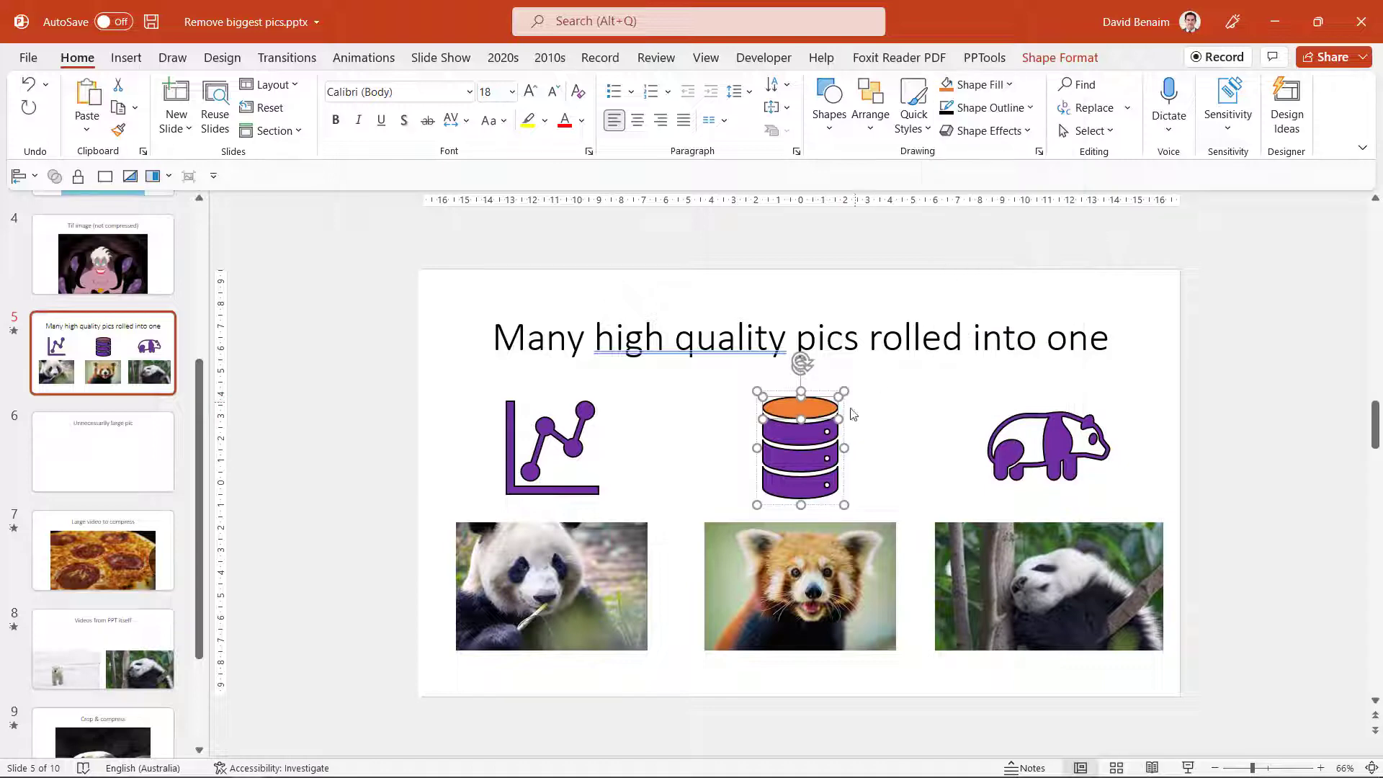
click(828, 392)
key(ctrl+shift+g)
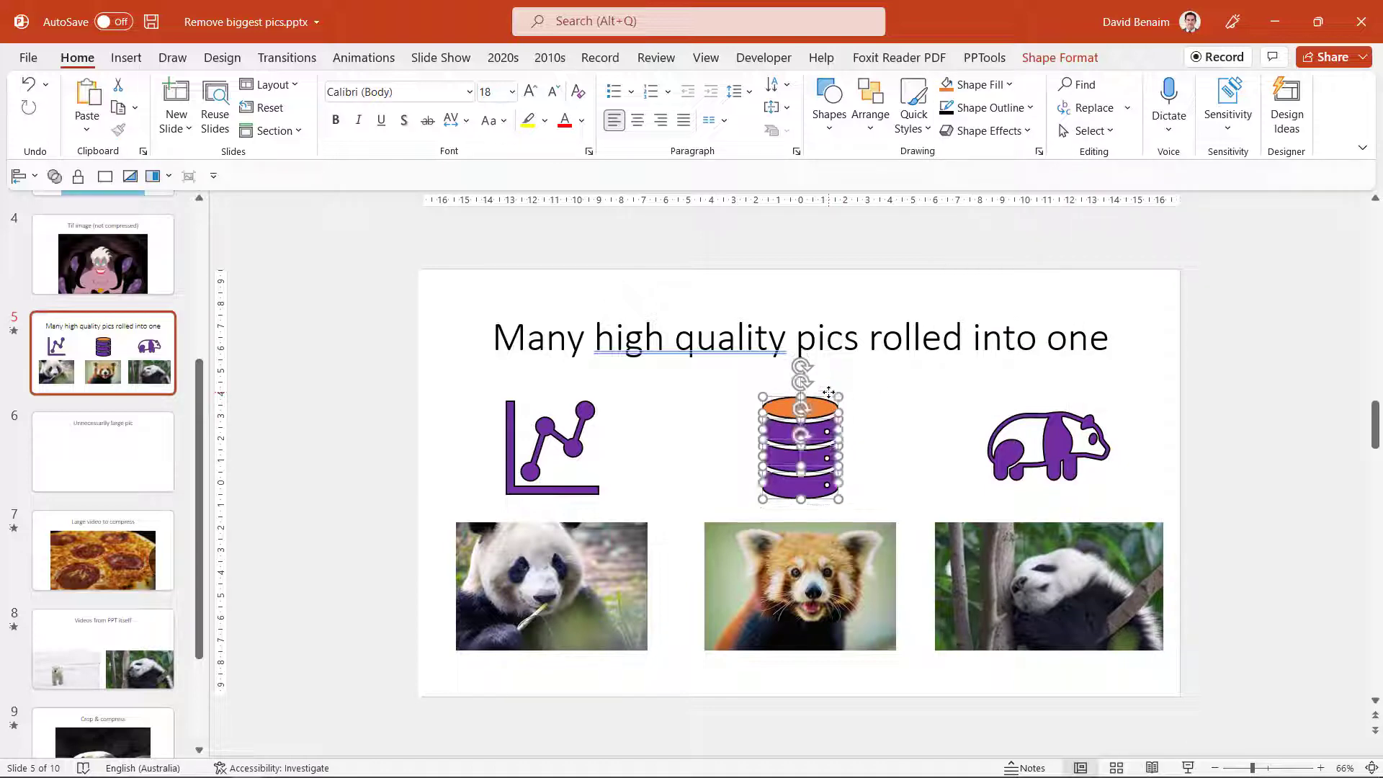
click(855, 451)
click(828, 455)
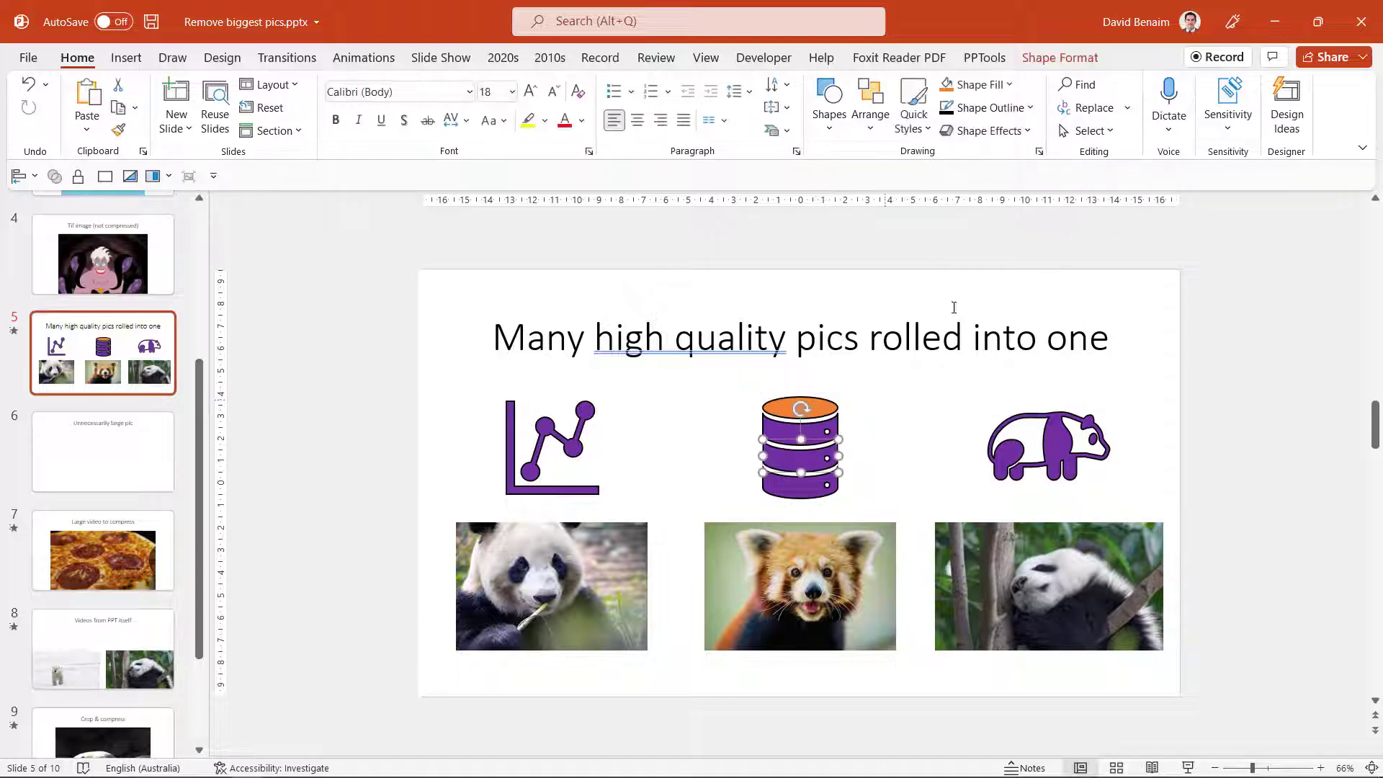
click(983, 84)
click(1044, 131)
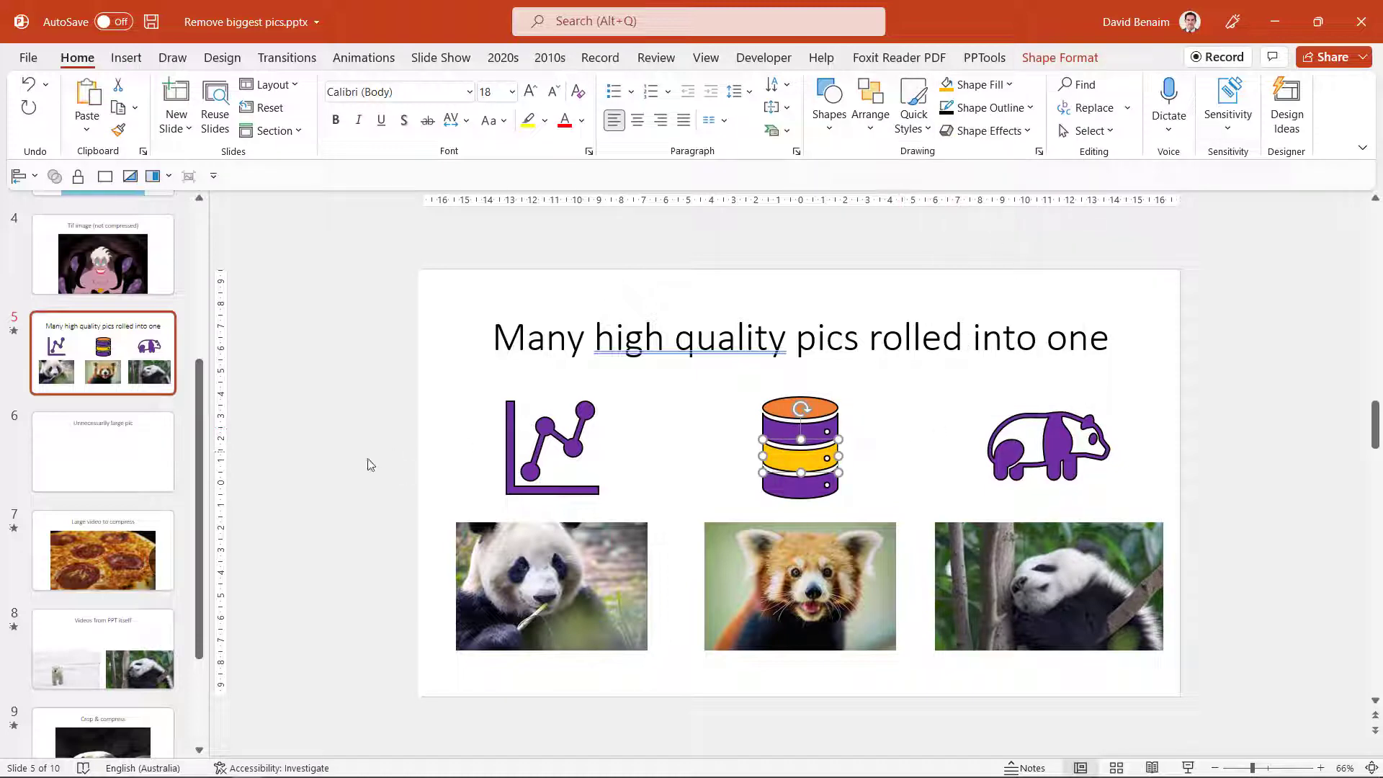
click(290, 405)
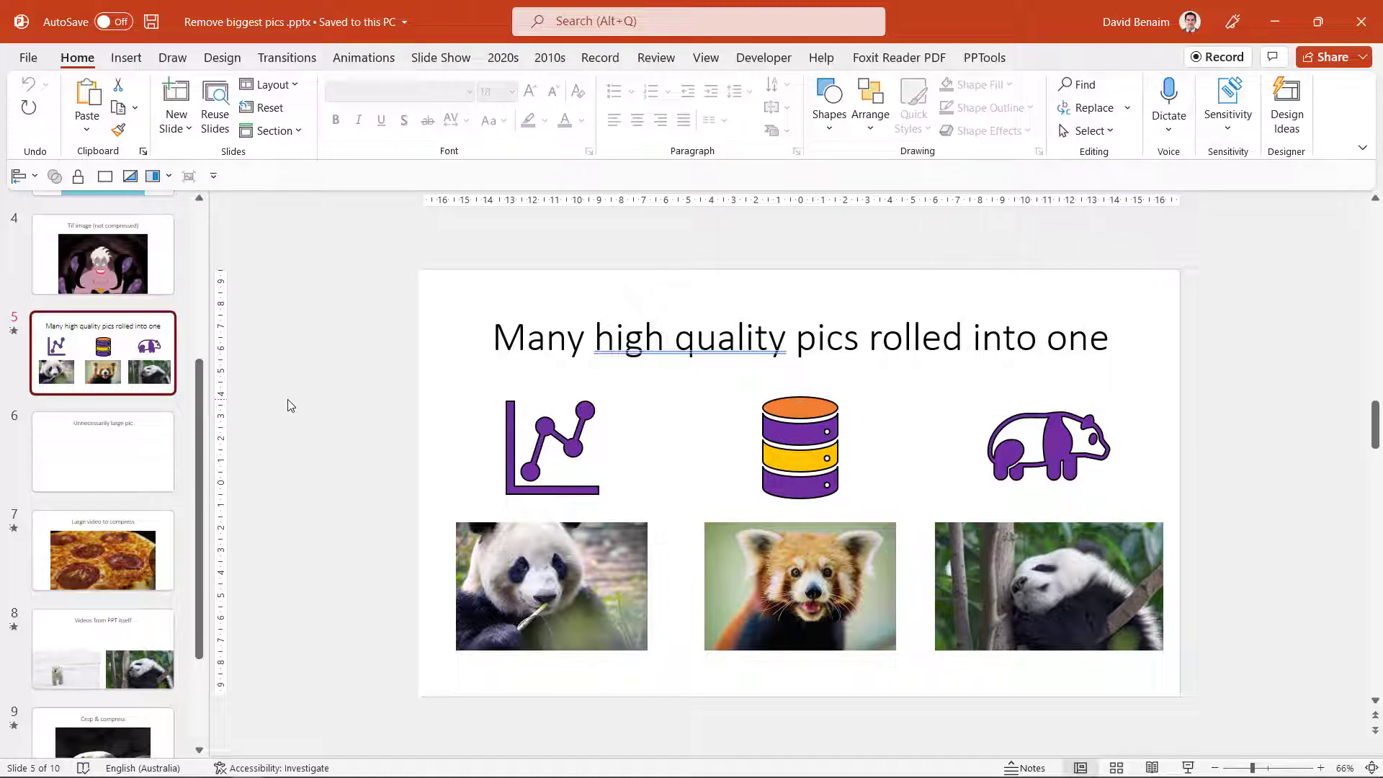
- Review the Save As file type list, then cancel without saving under a new name
key(F12)
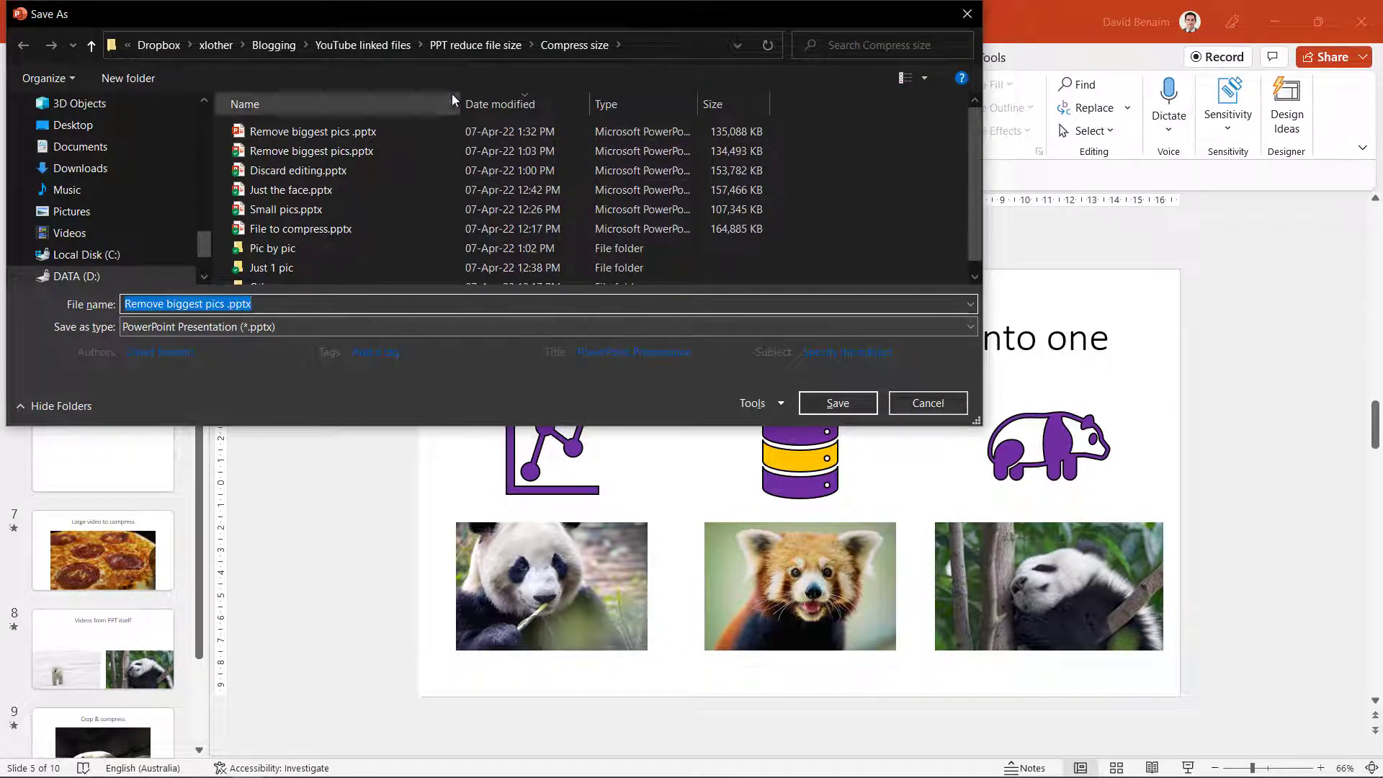
click(284, 327)
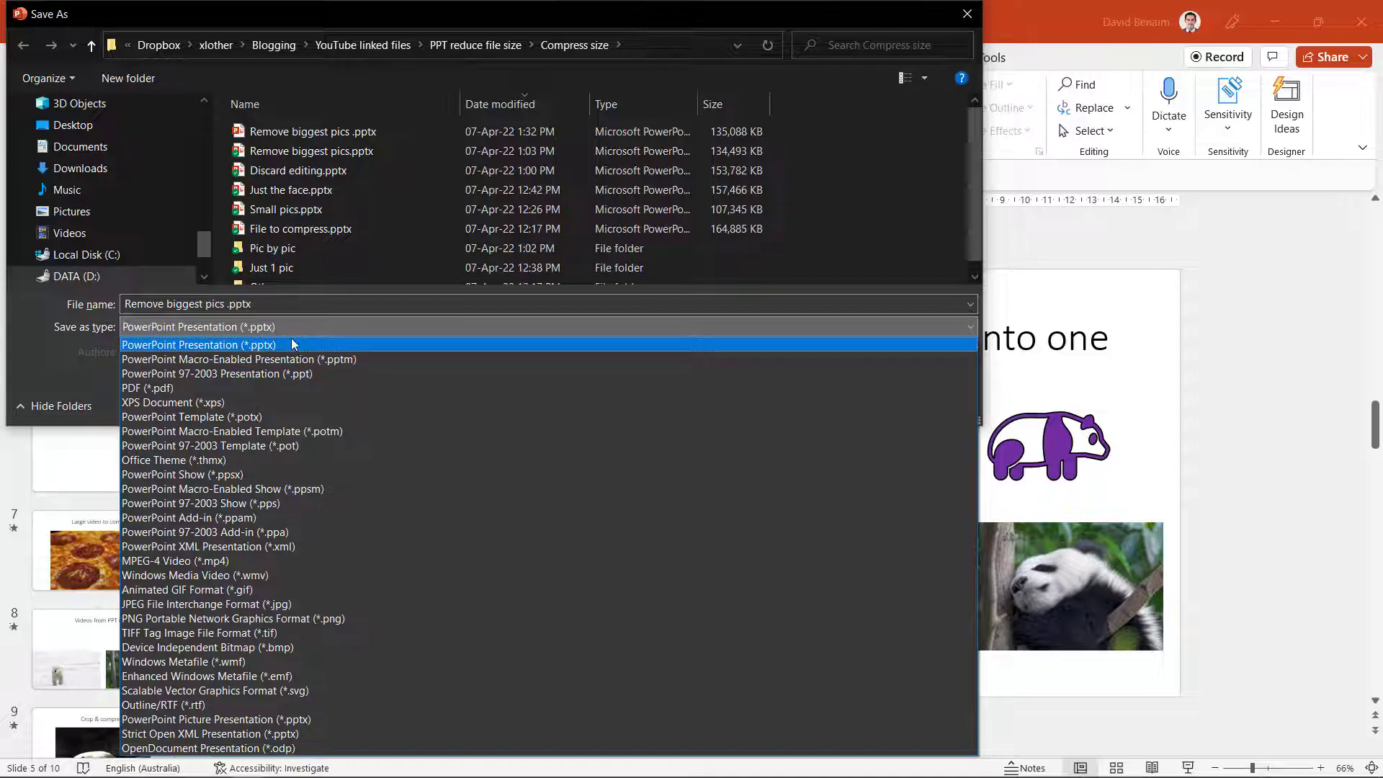
click(42, 351)
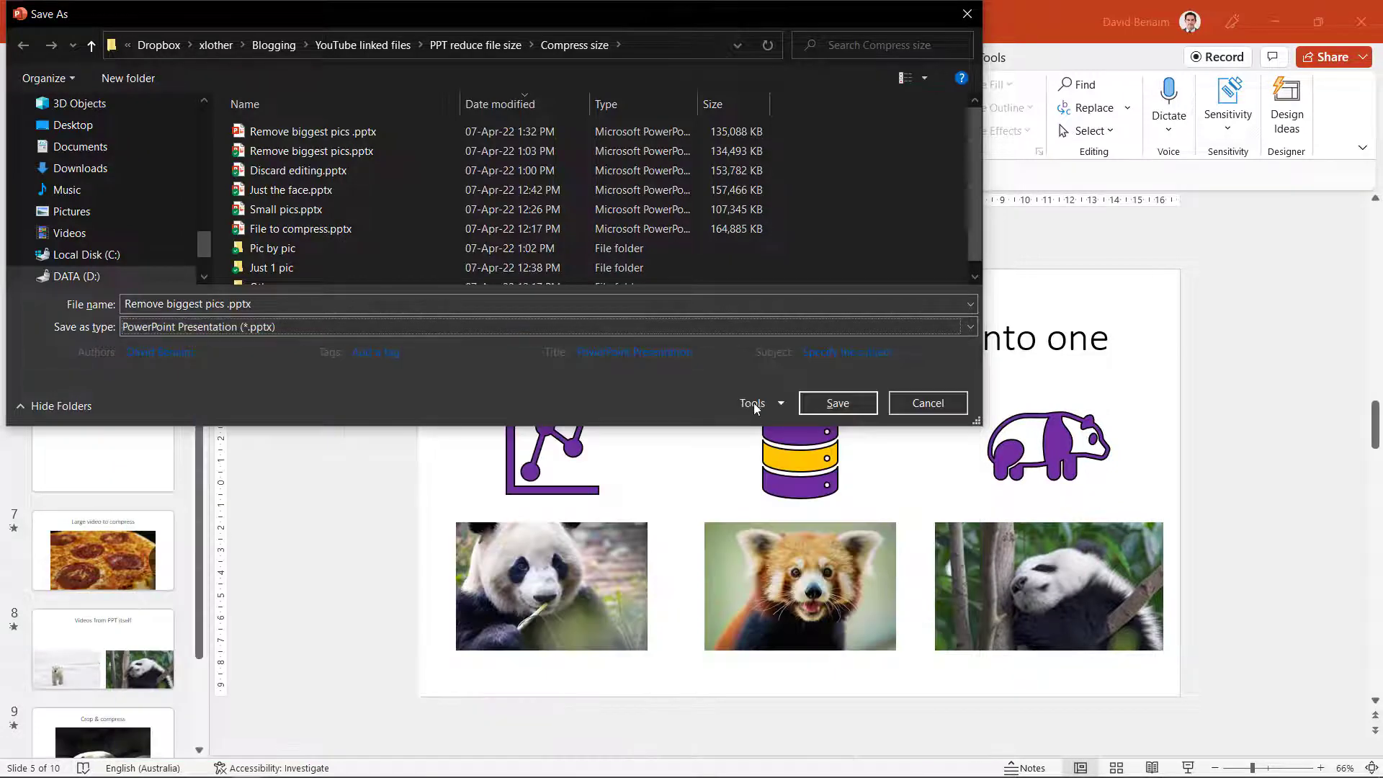
click(893, 404)
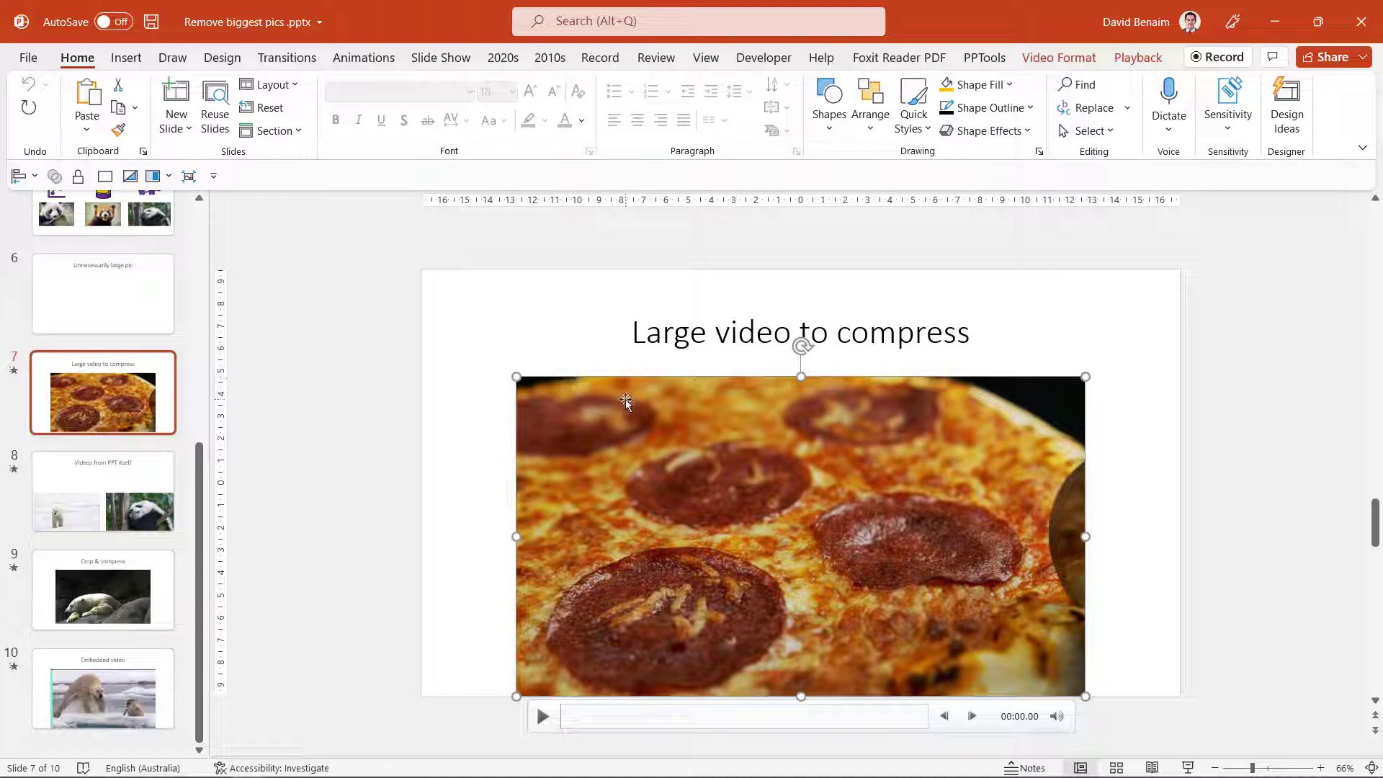
- Compress all presentation media to Standard (480p), shrinking it from 88 MB to 21 MB
click(32, 59)
click(68, 224)
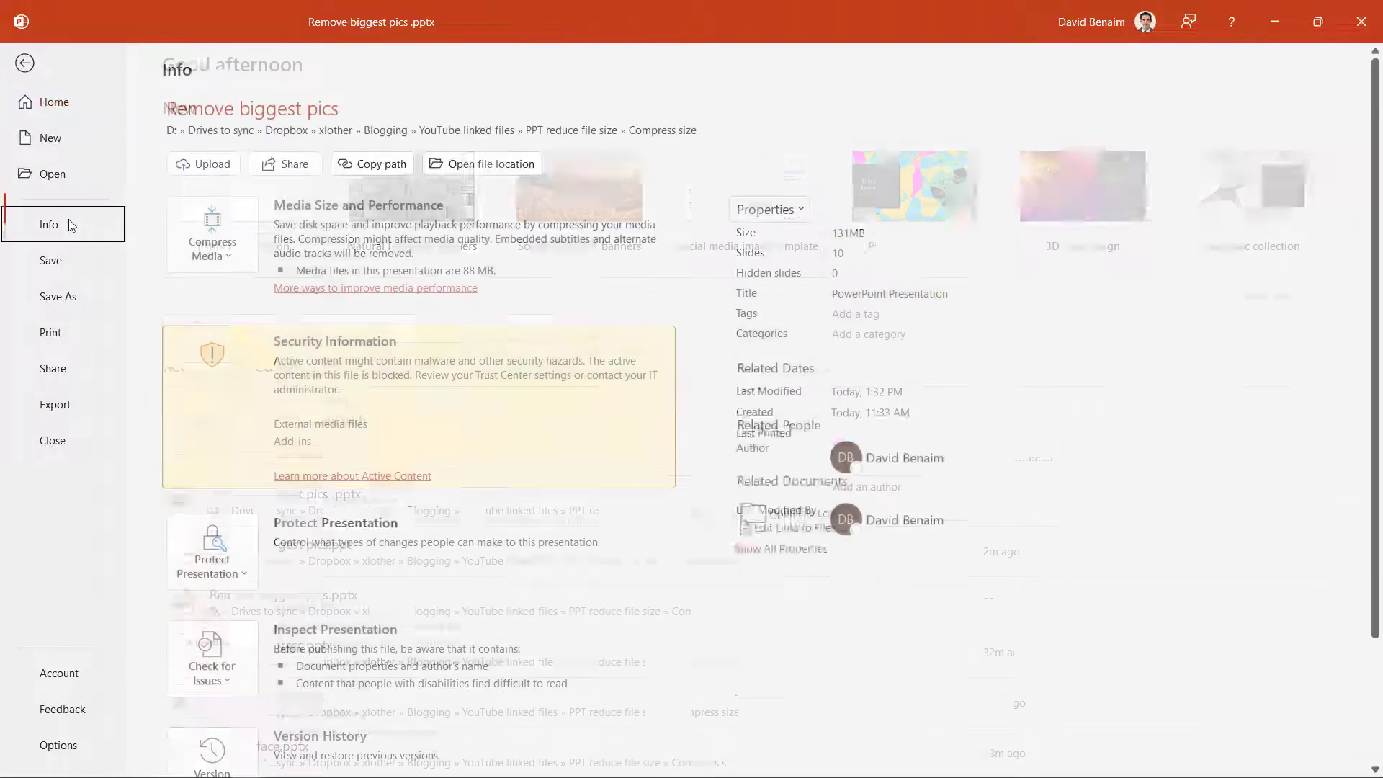
click(243, 264)
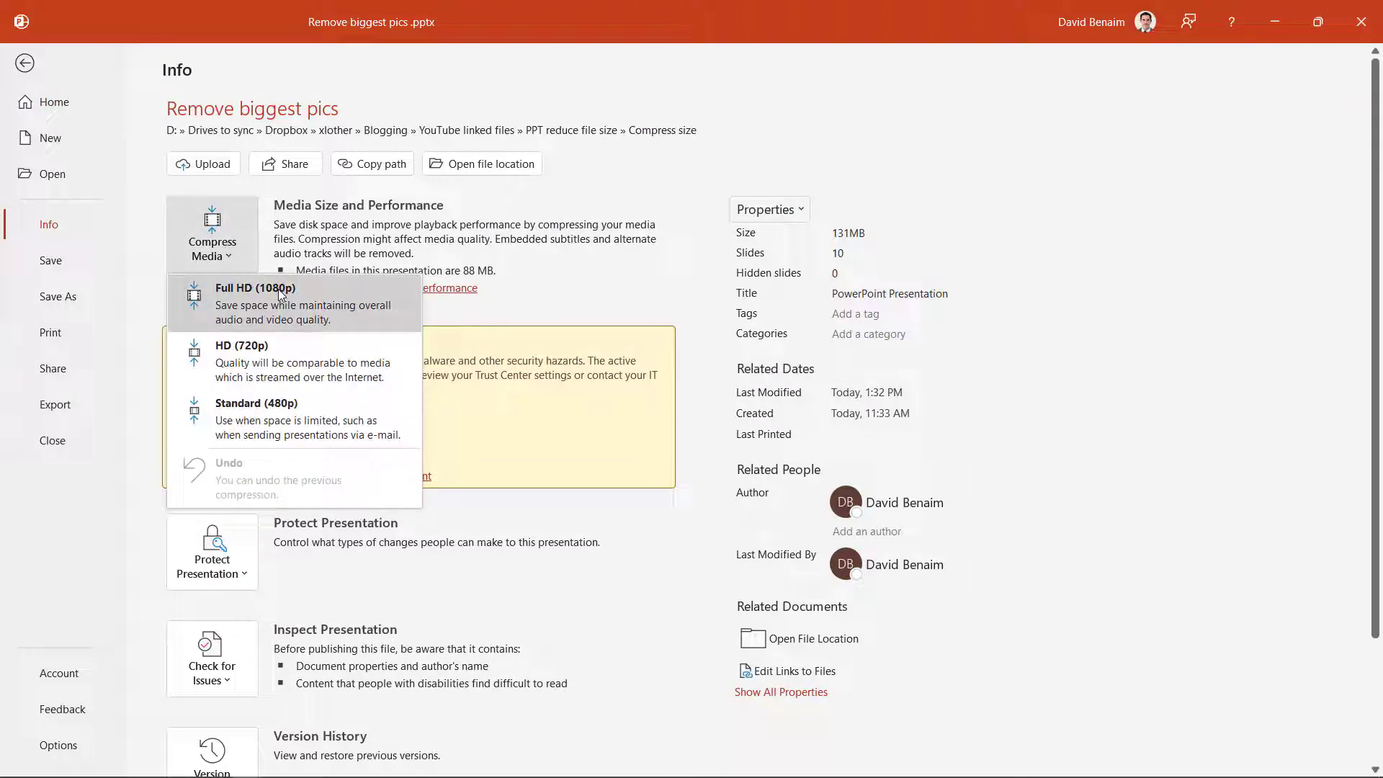
click(301, 416)
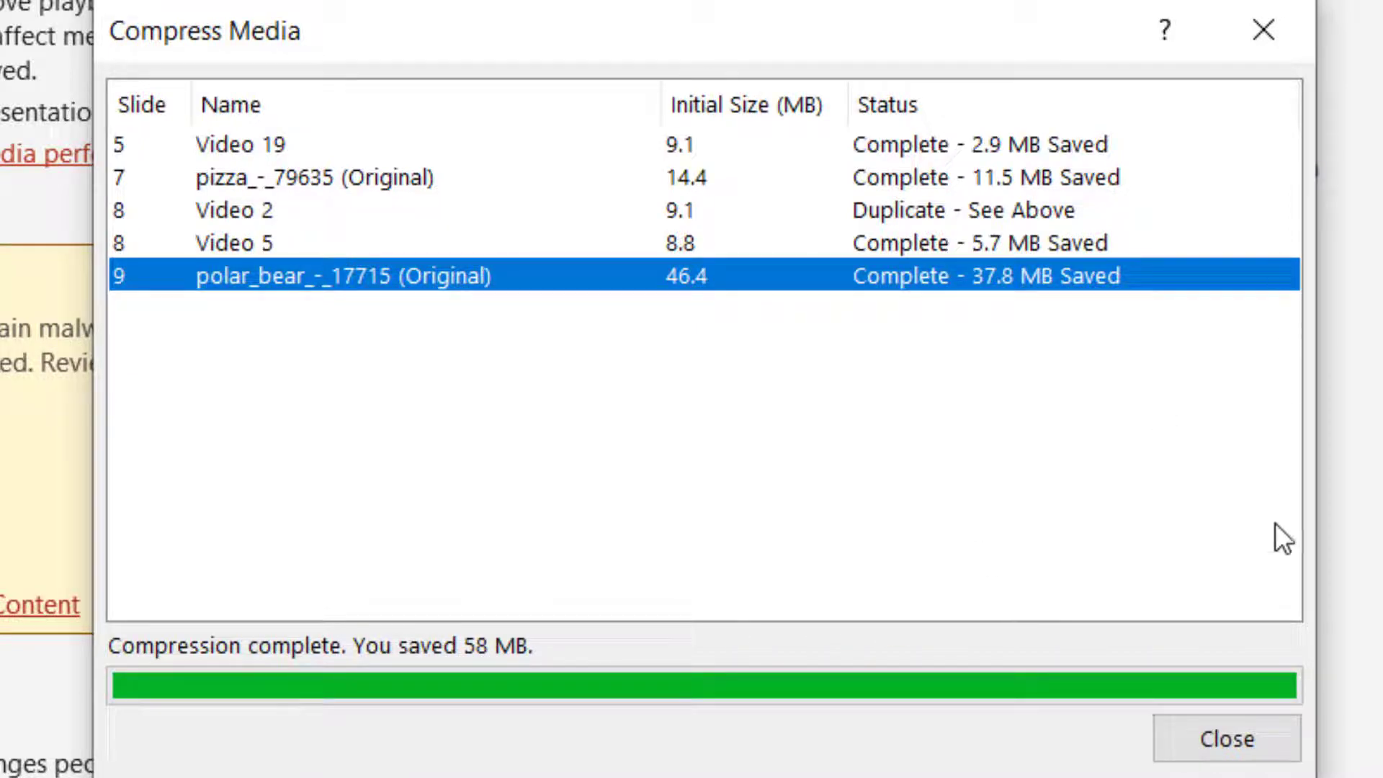
click(1236, 749)
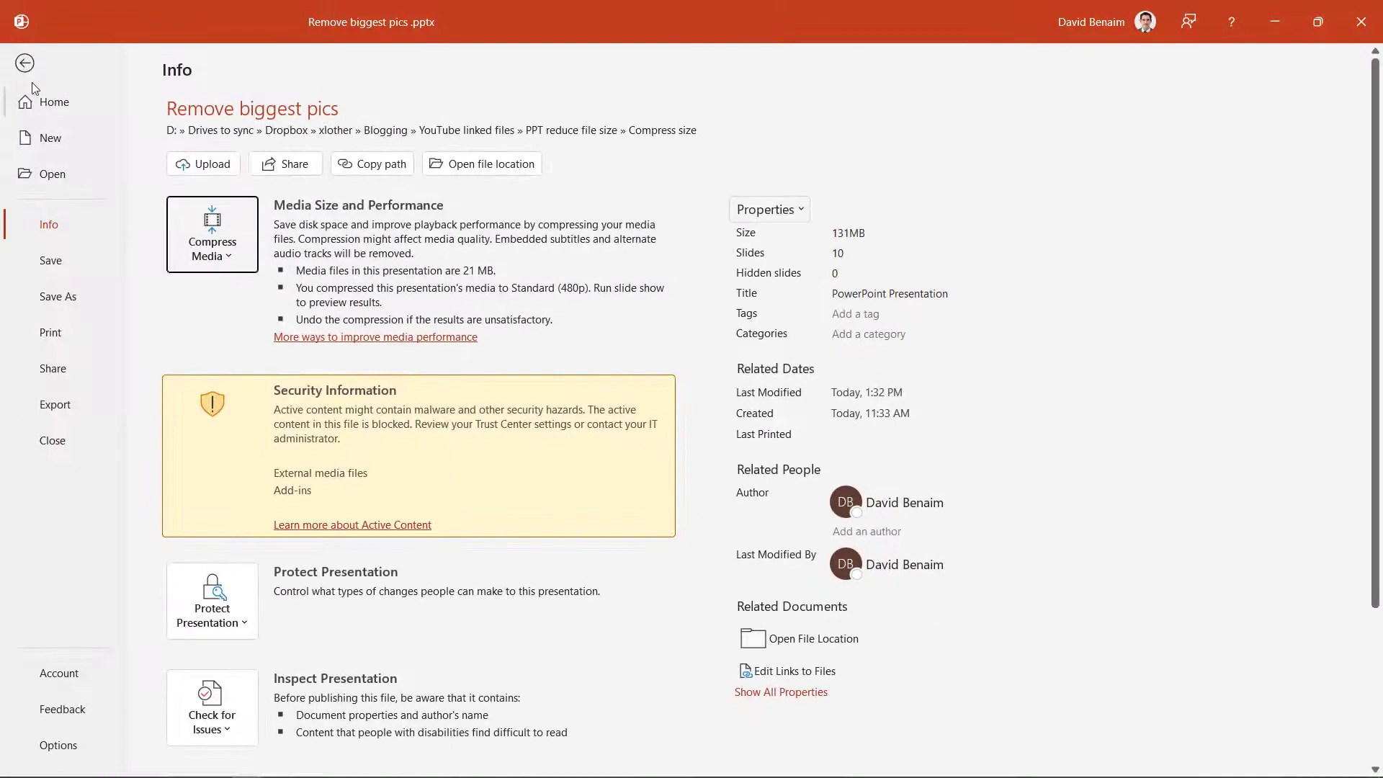
click(26, 64)
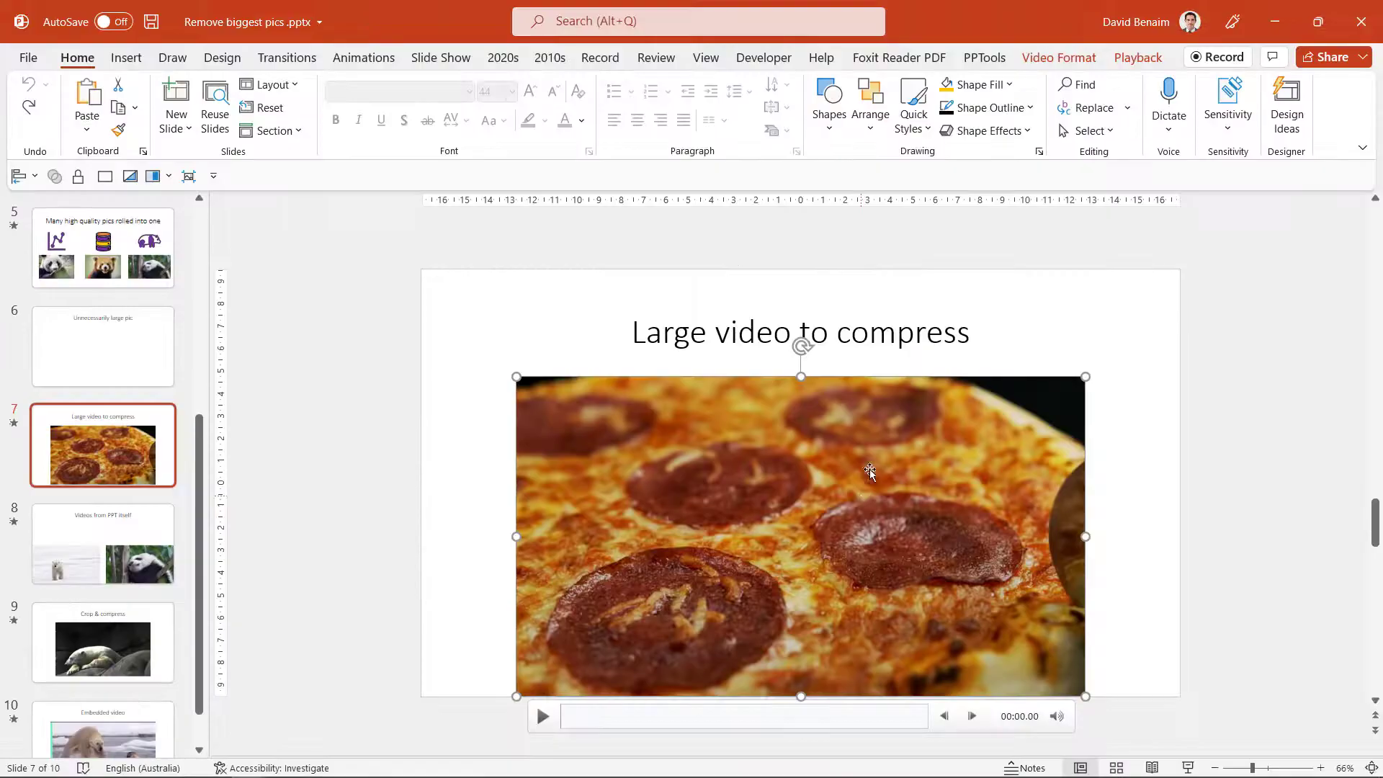
- Trim the pizza video to run from 00:03.582 to 00:04.905 and recheck the trim
click(1129, 67)
click(209, 115)
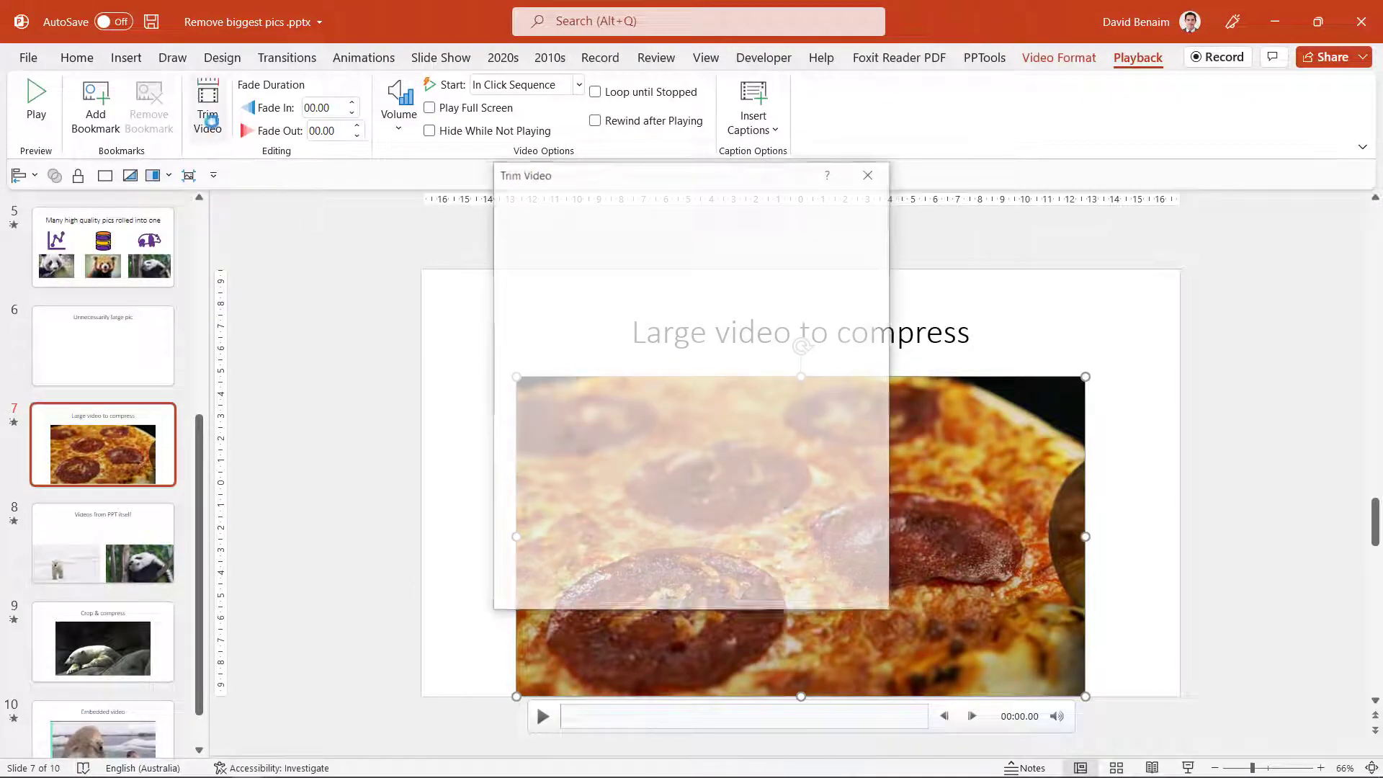
drag(502, 517, 646, 519)
drag(883, 518, 703, 521)
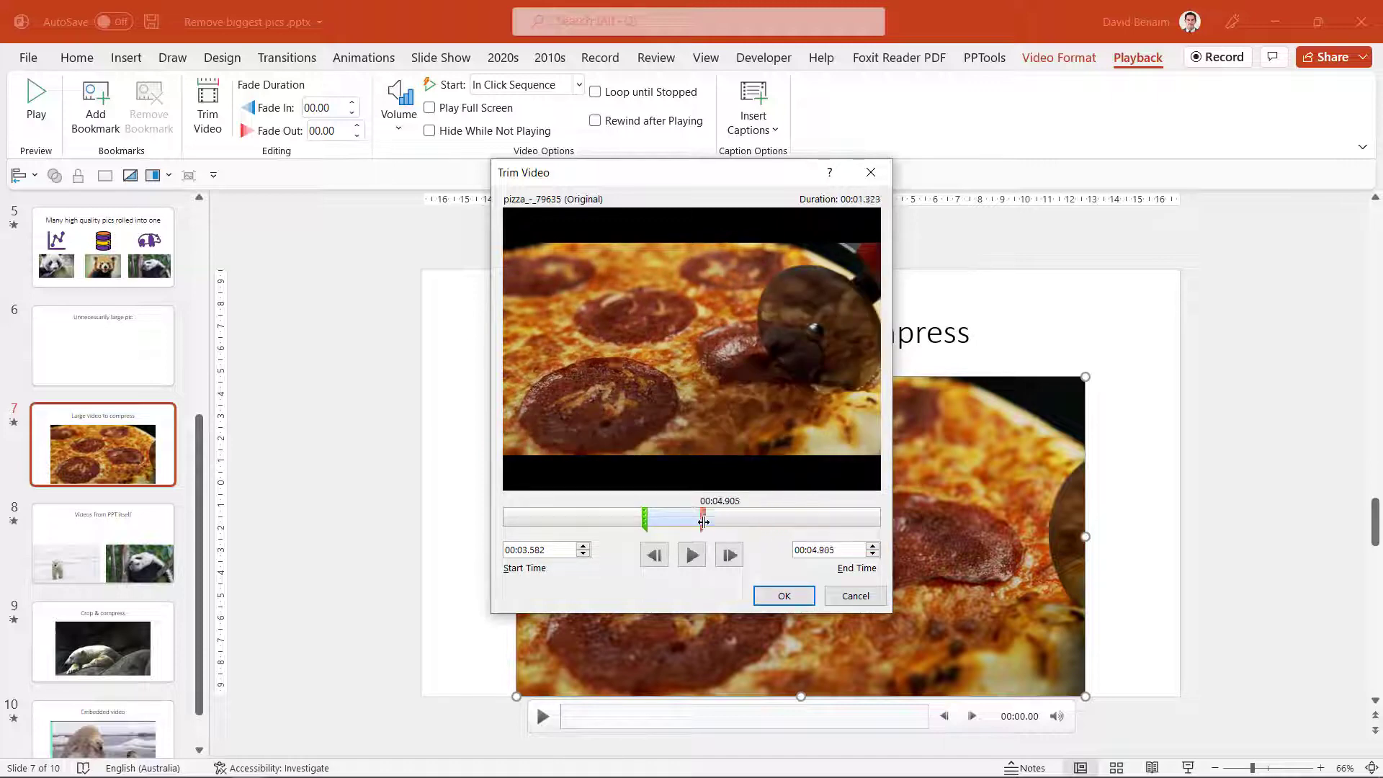
click(792, 594)
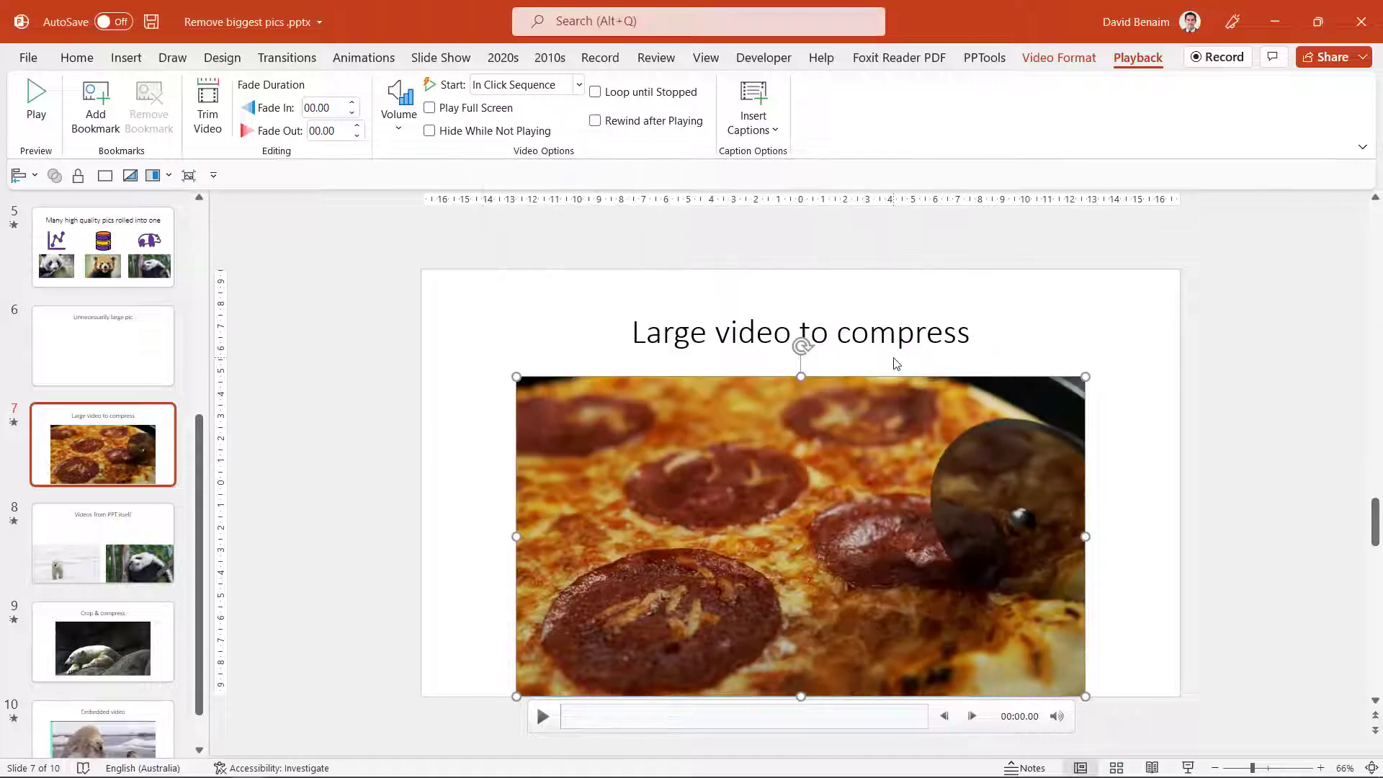
click(753, 332)
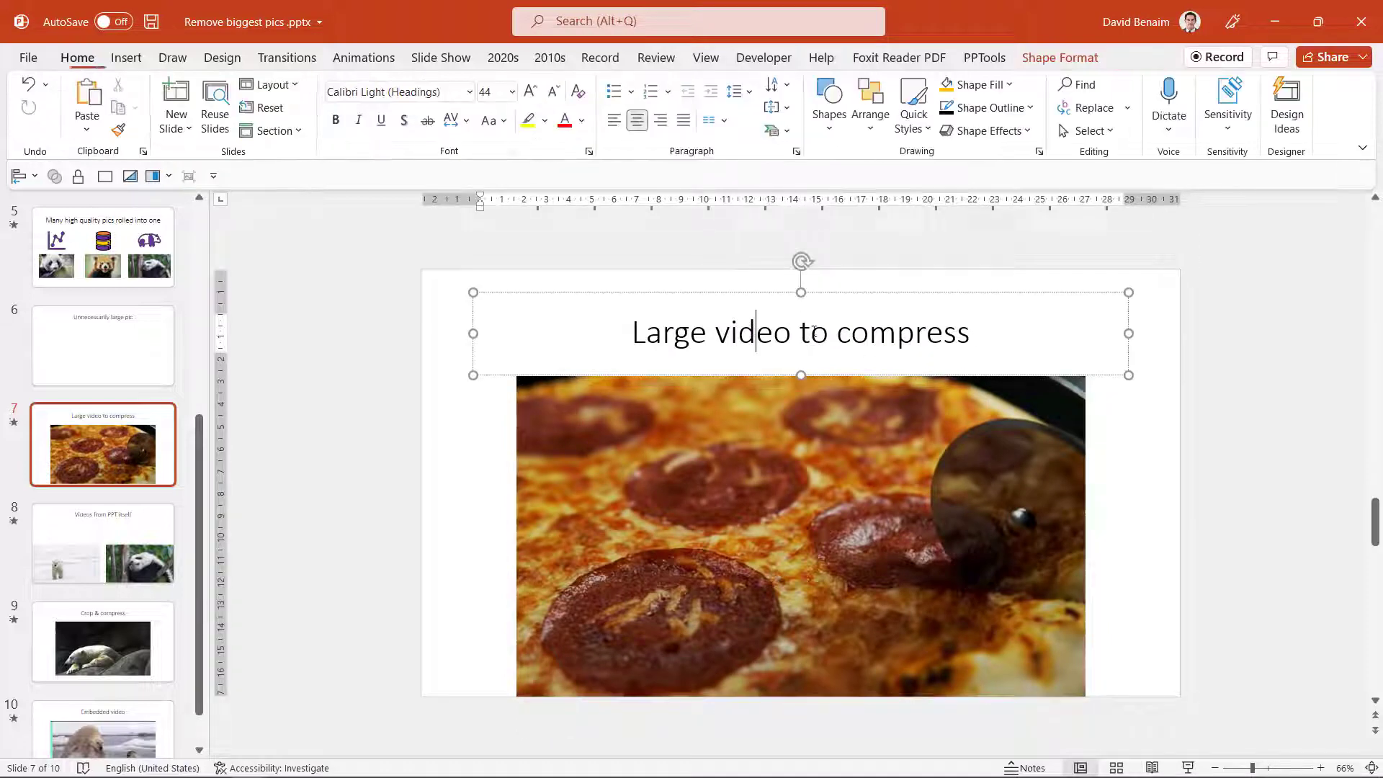
click(1009, 438)
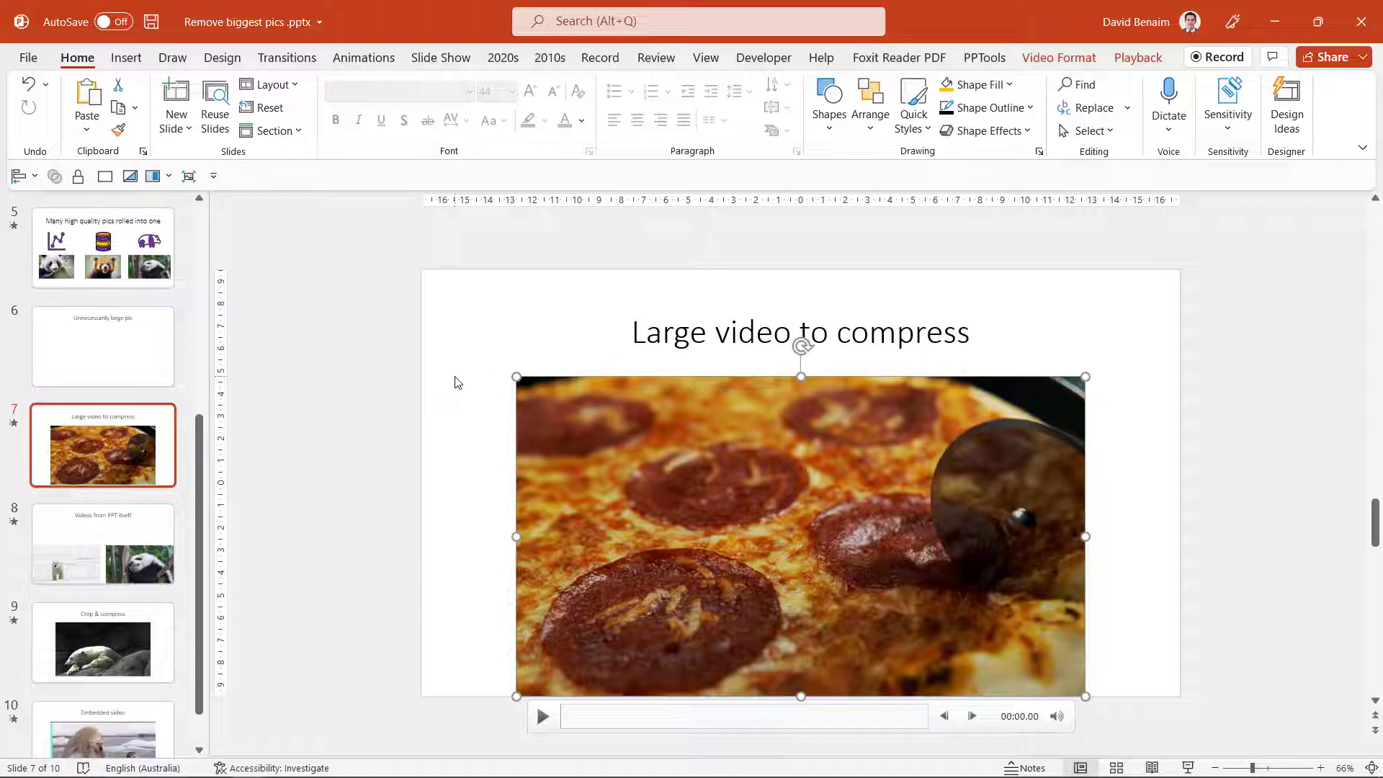
click(1128, 64)
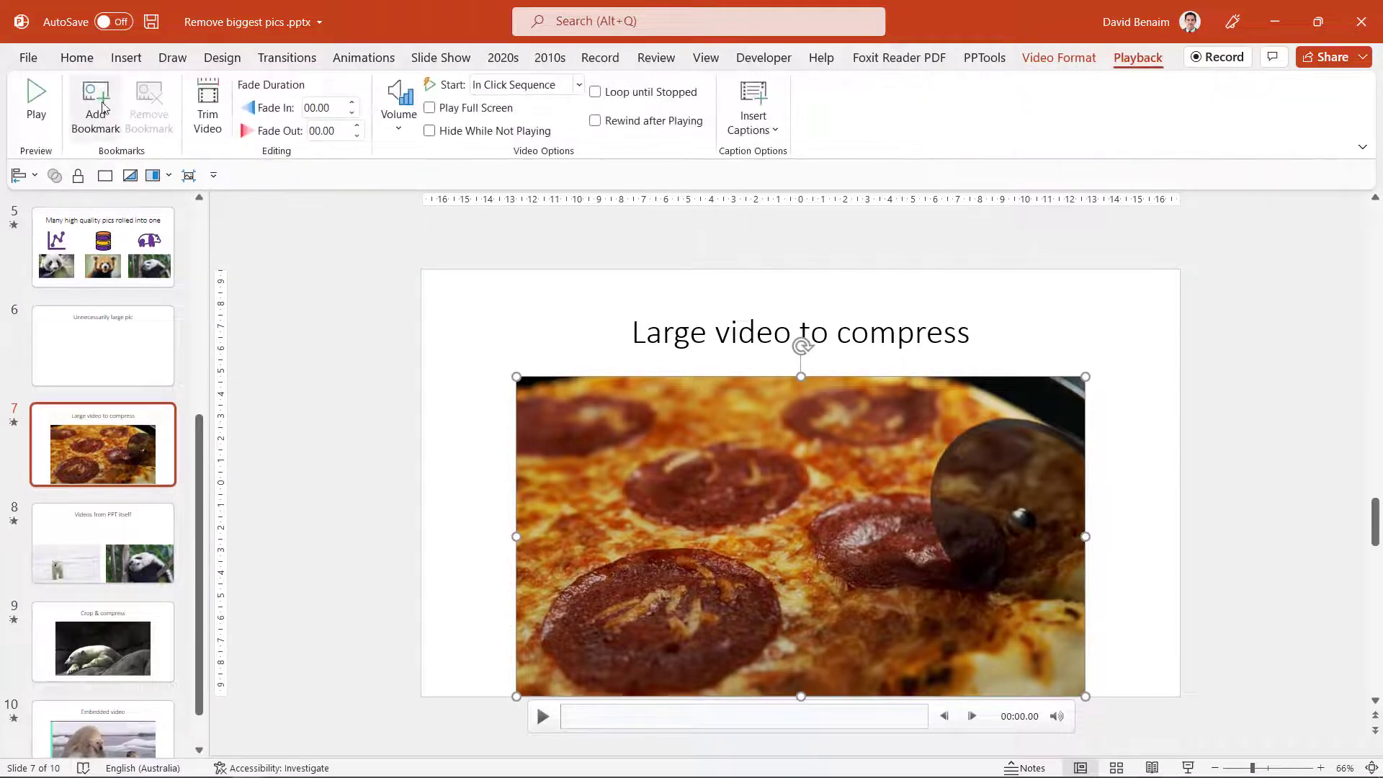
click(208, 104)
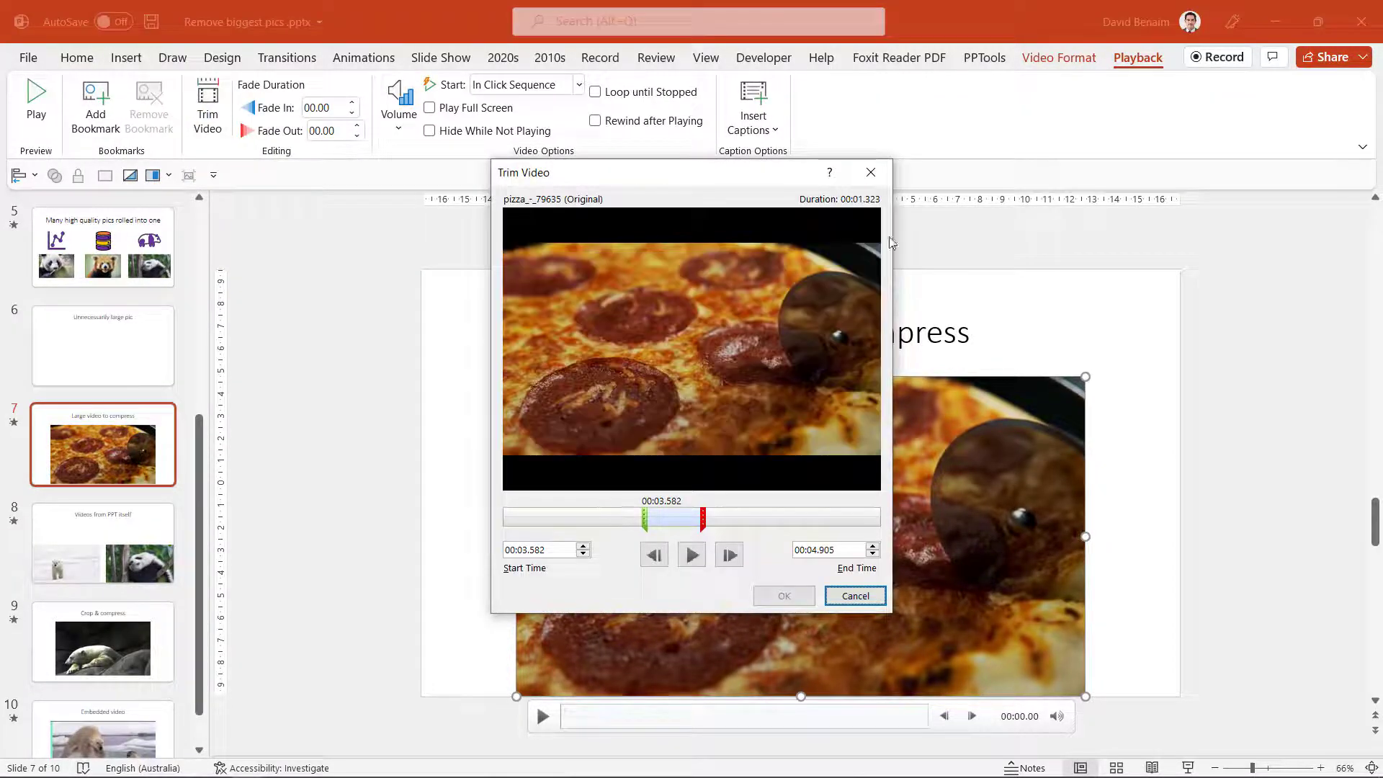
click(870, 172)
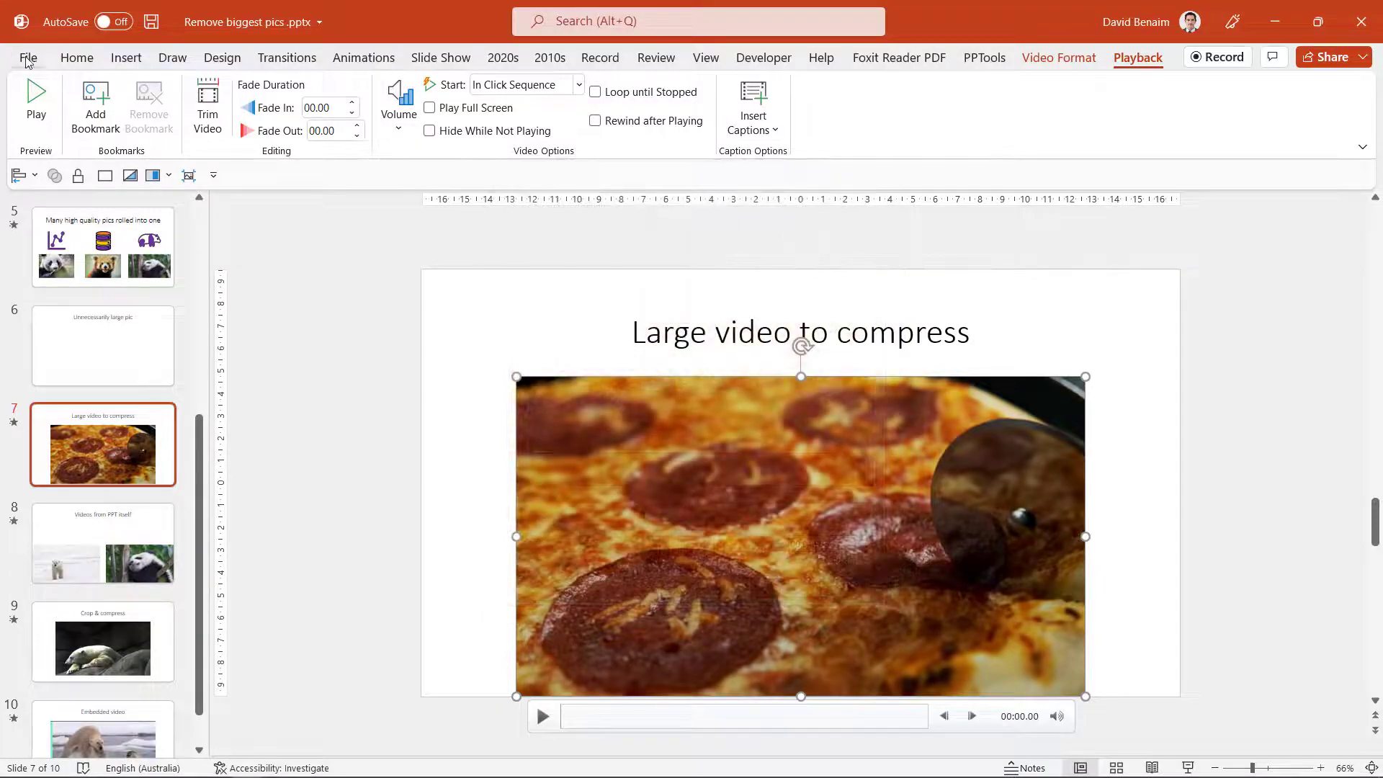
- Recompress the media at Standard (480p), saving another 2.3 MB
click(28, 57)
click(89, 230)
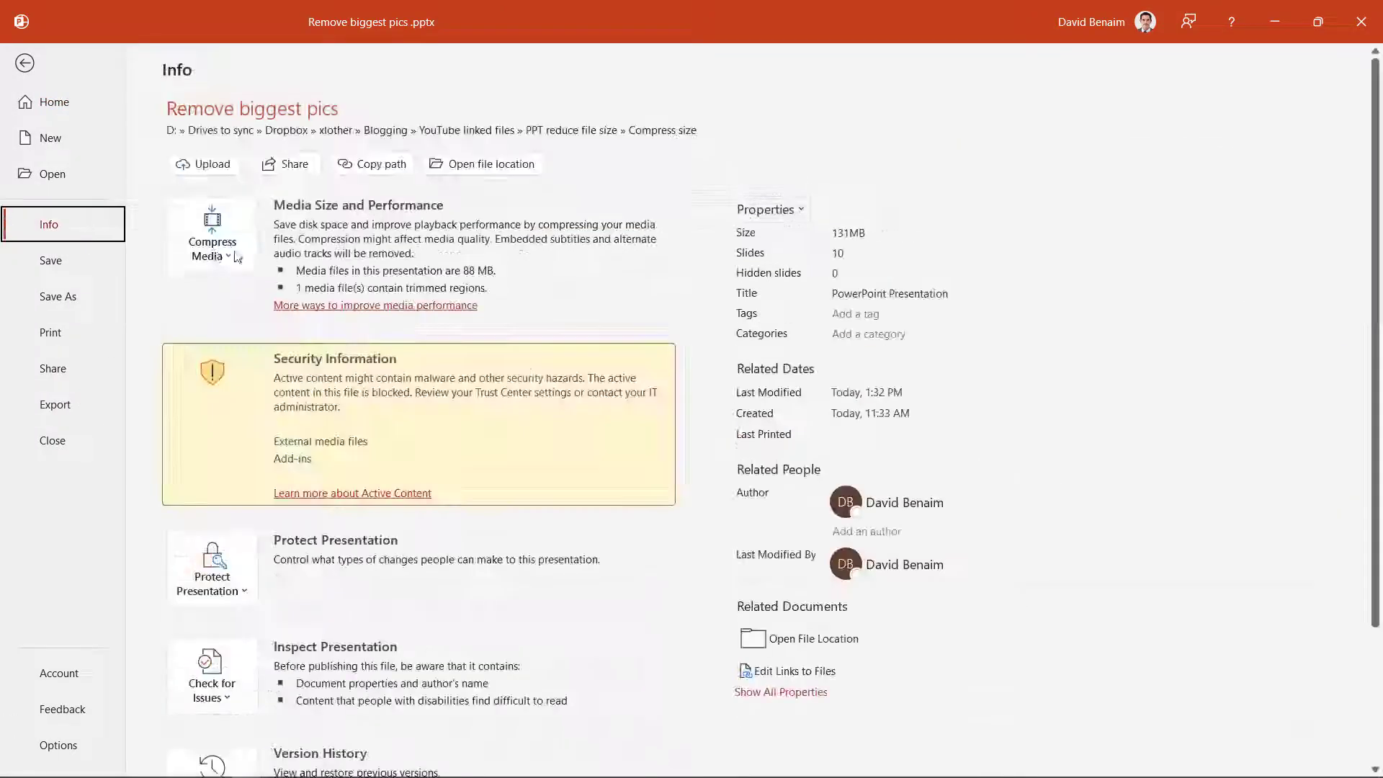
click(212, 235)
click(305, 435)
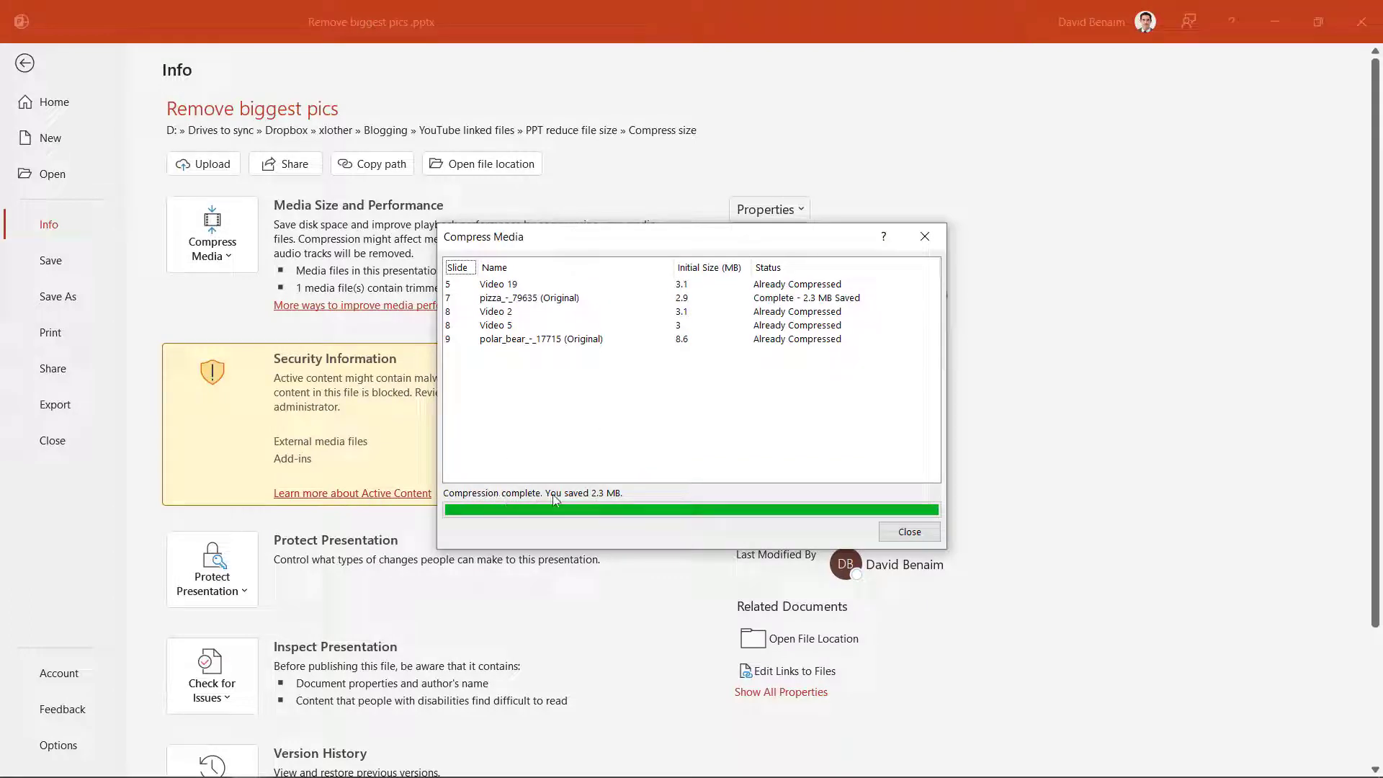
click(904, 533)
click(25, 65)
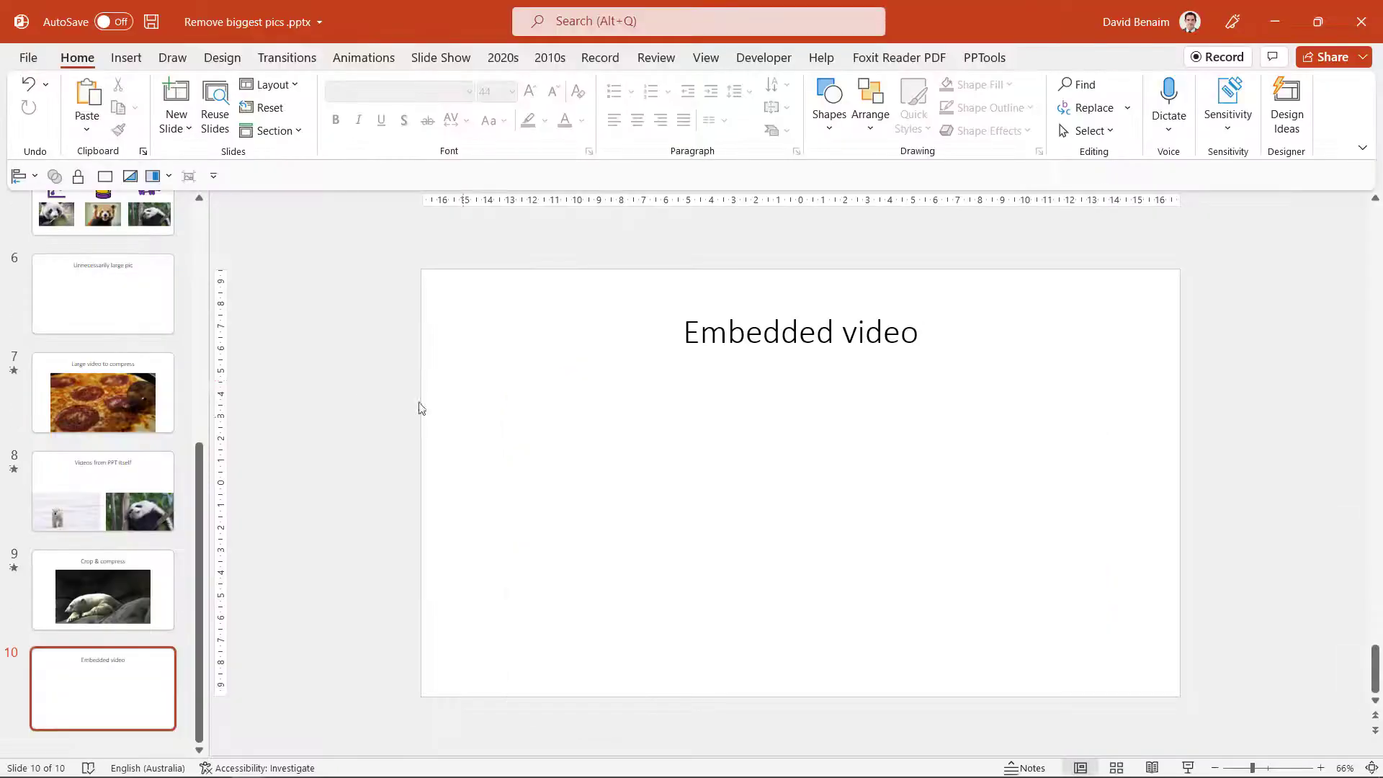
- Open the Online Videos dialog from the Insert Video menu on slide 10
click(126, 65)
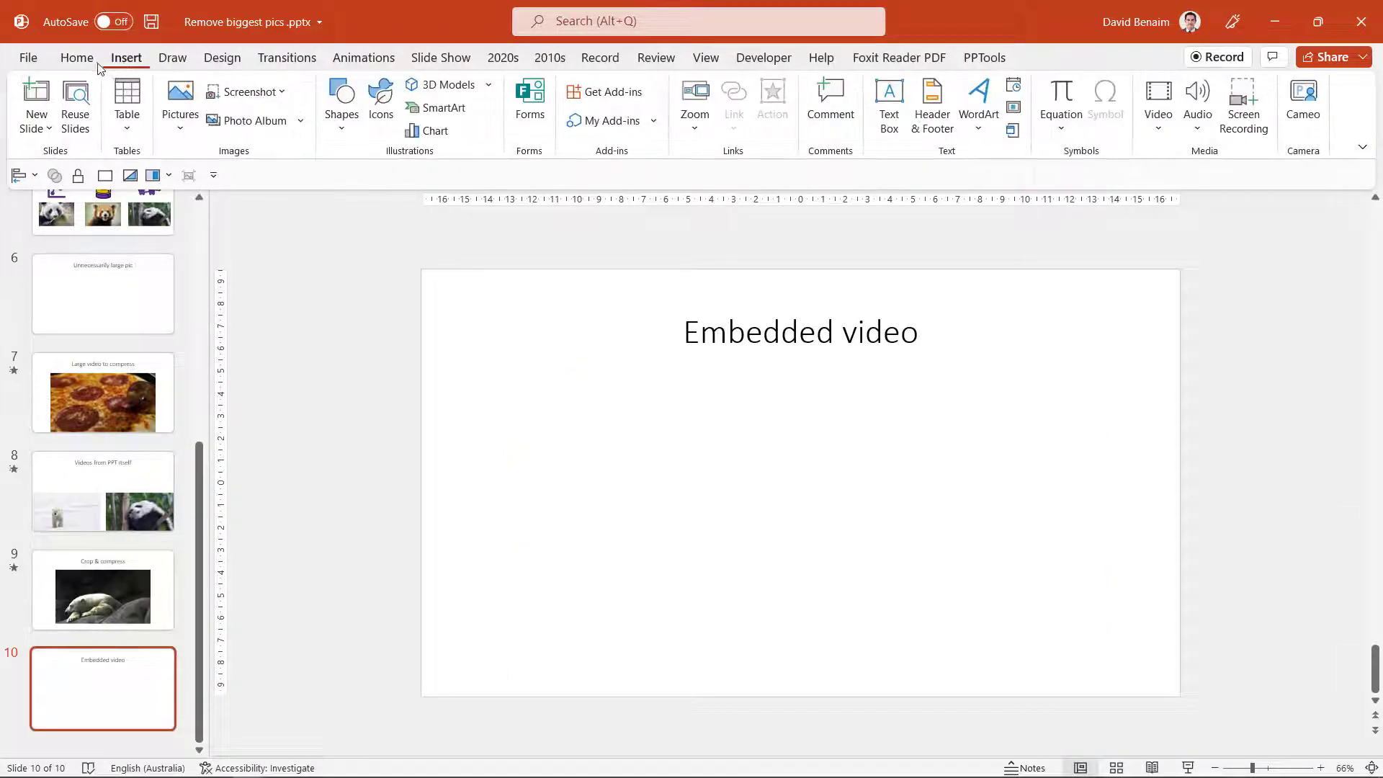
click(1159, 131)
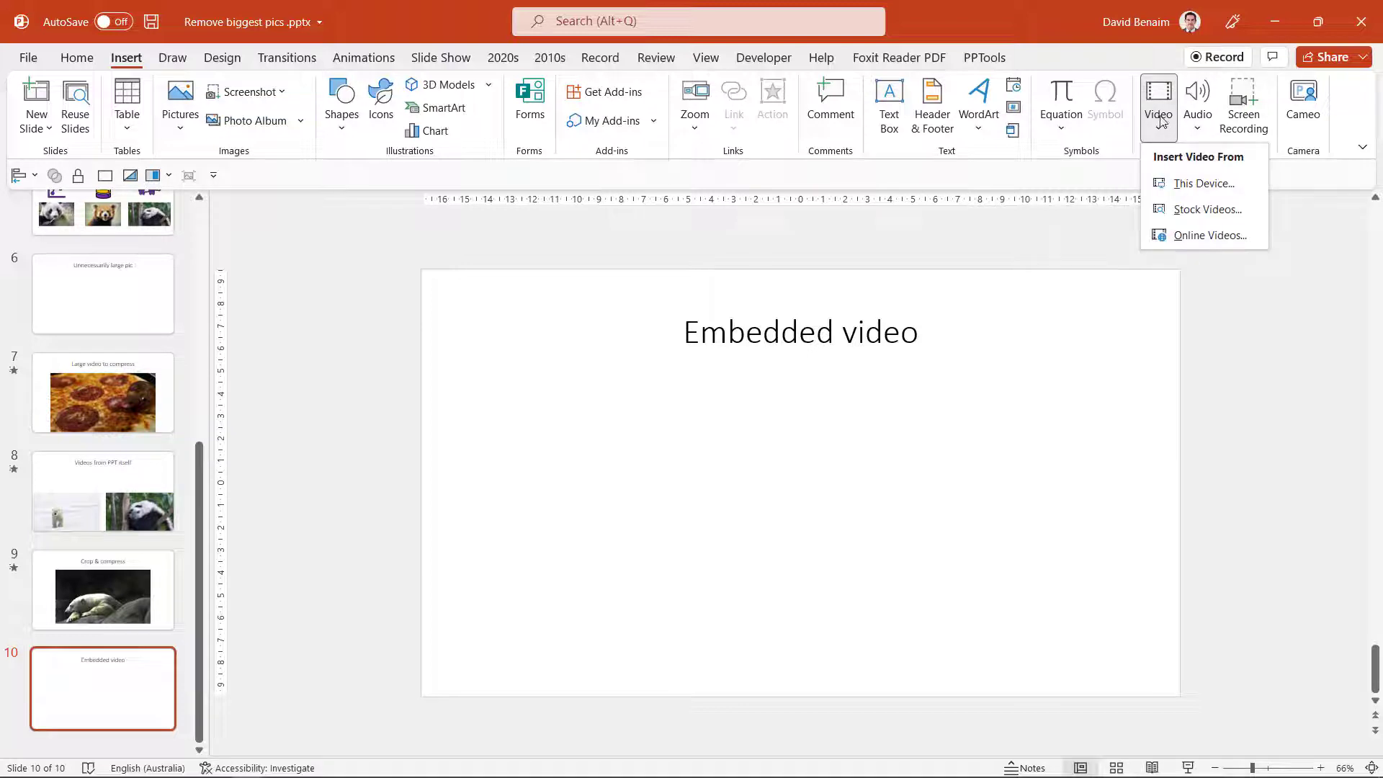
click(1210, 235)
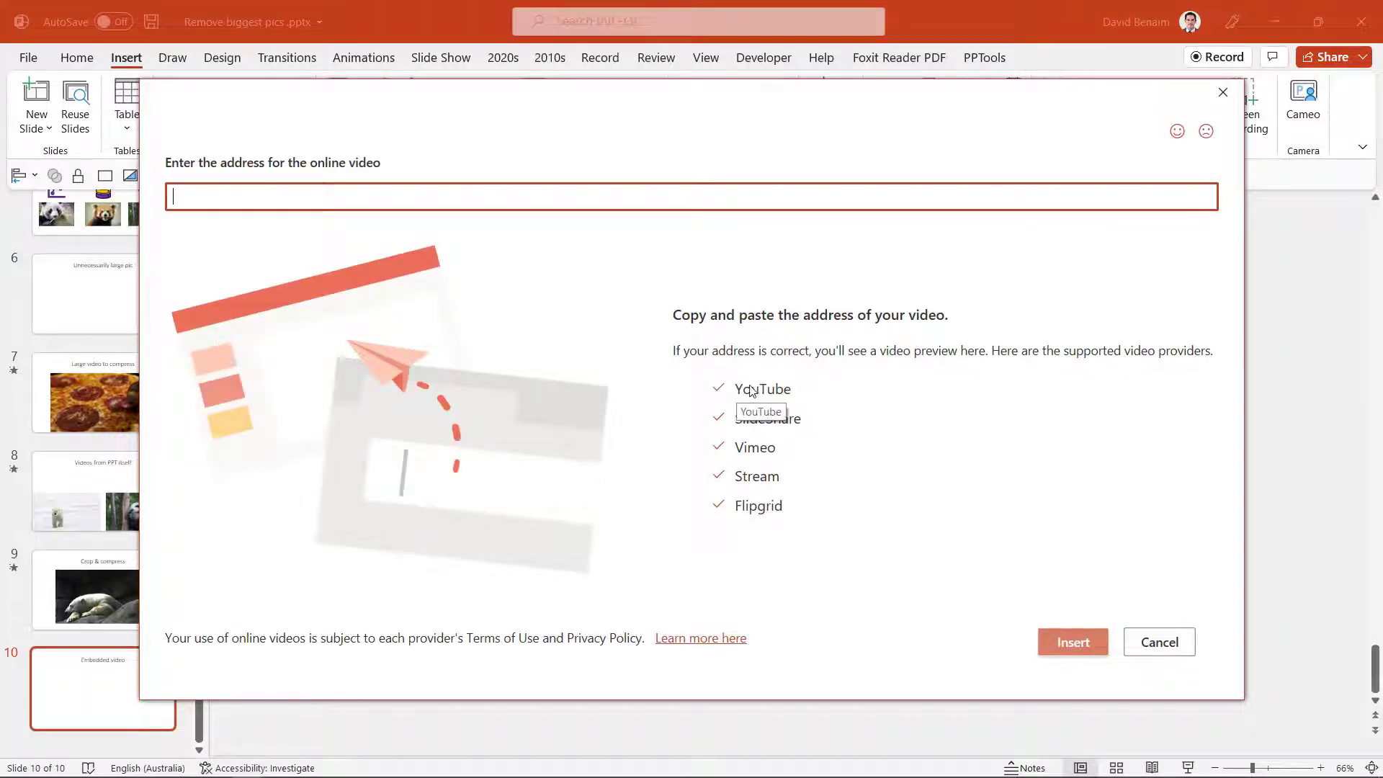
- Copy the baby polar bear video's short share link in YouTube and return to PowerPoint
key(alt+Tab)
key(alt+Tab)
key(alt+Tab)
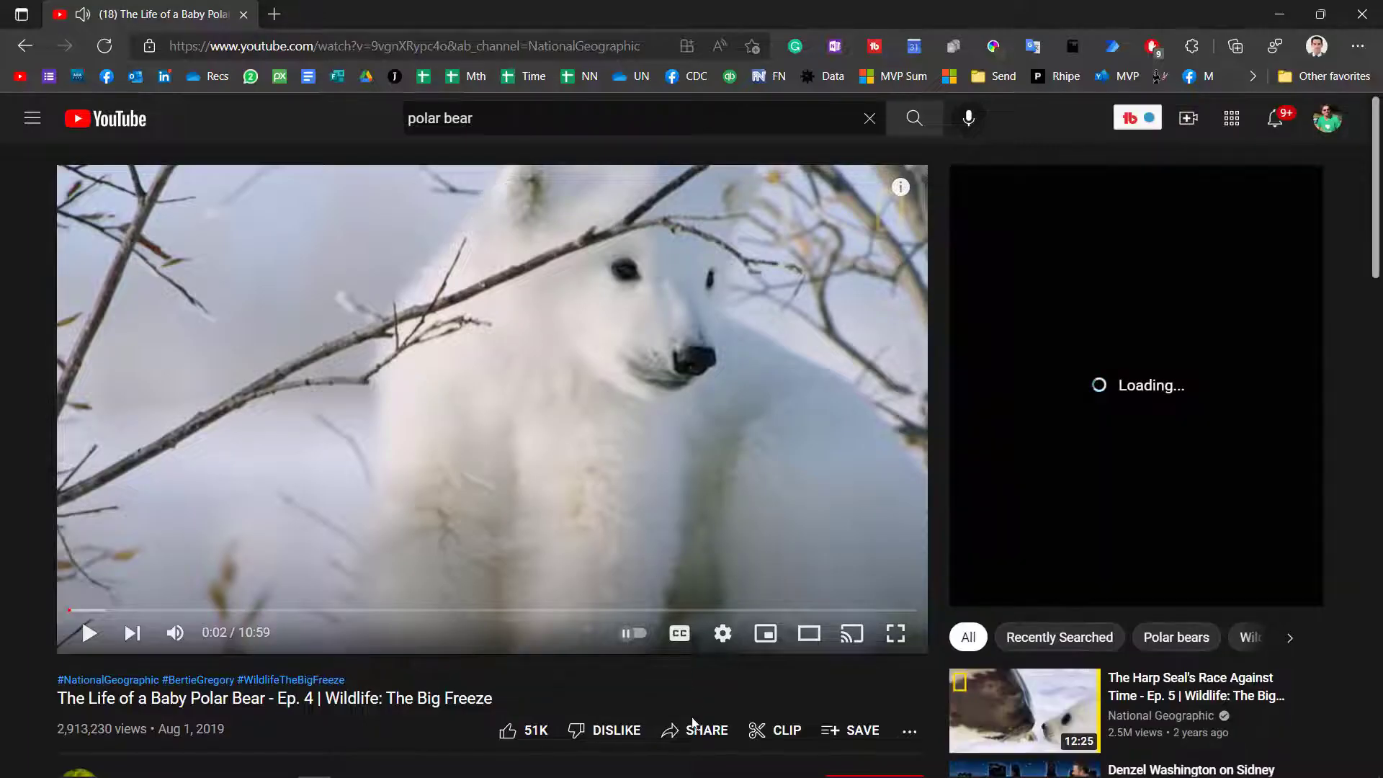
click(696, 730)
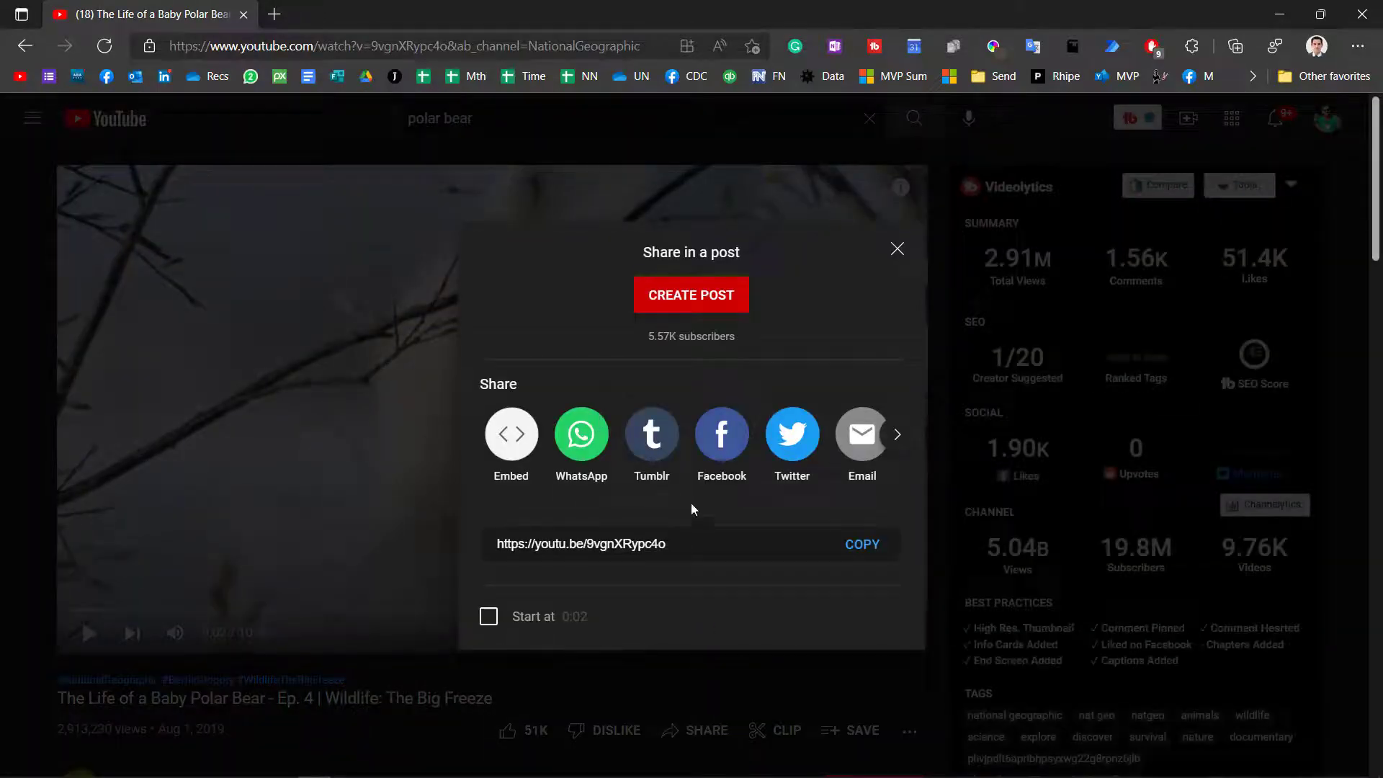
click(865, 545)
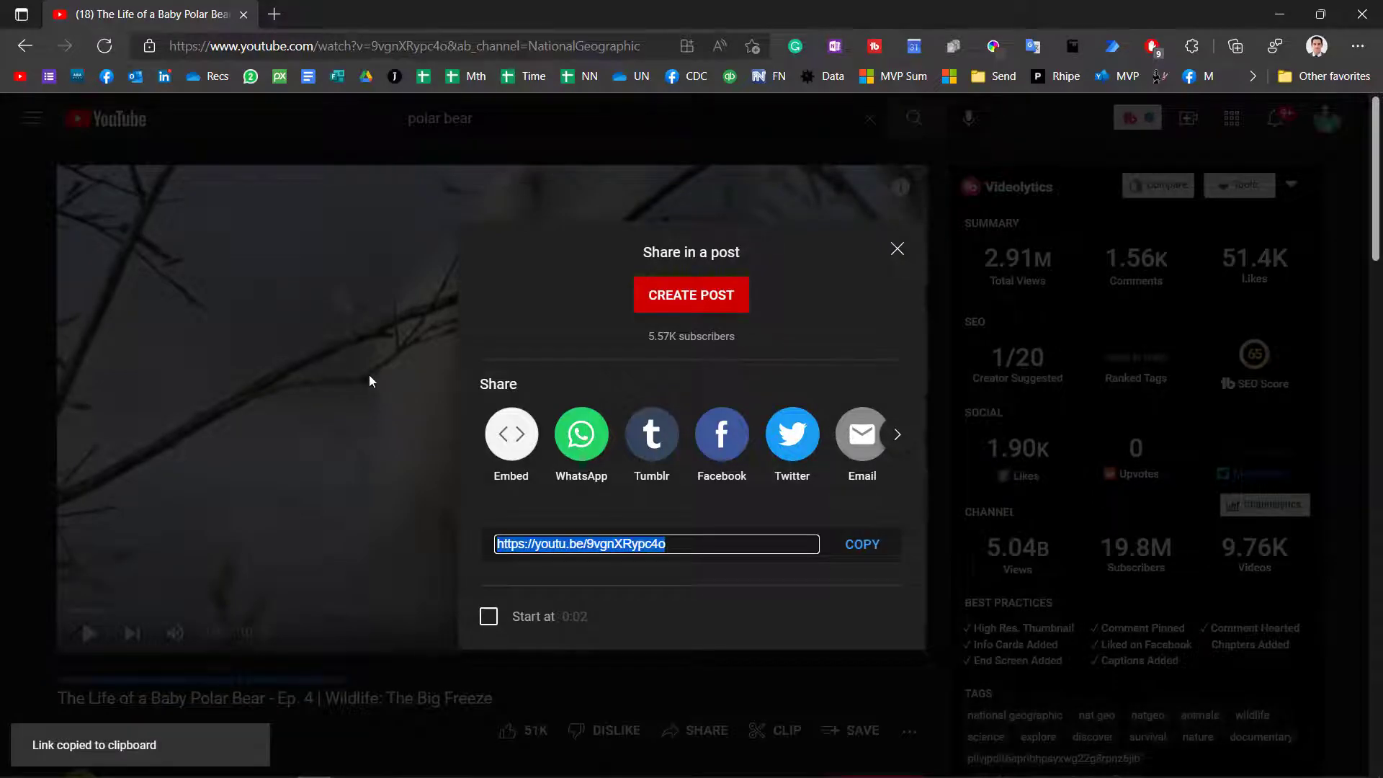
key(alt+Tab)
- Paste the YouTube polar bear link into the online video address field and insert it on slide 10
click(337, 196)
right_click(341, 202)
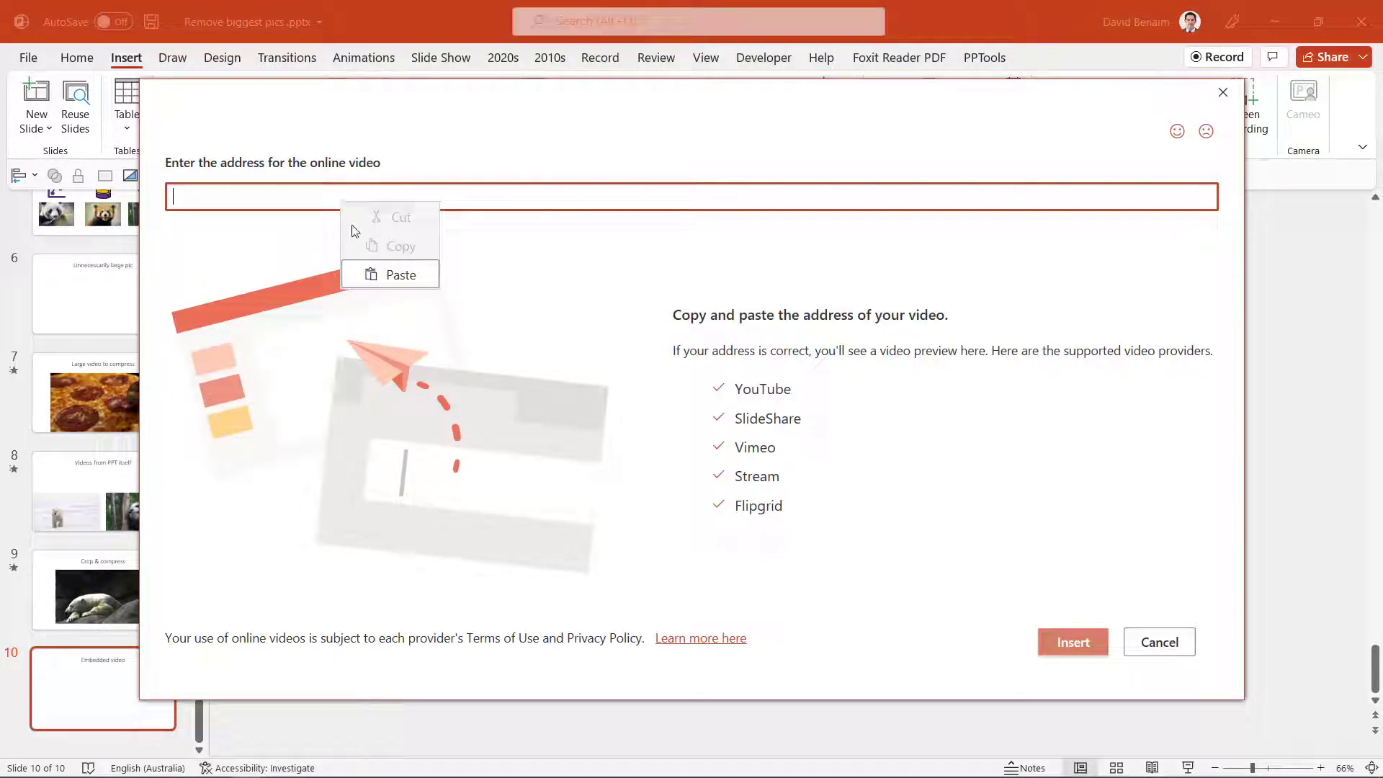
click(397, 274)
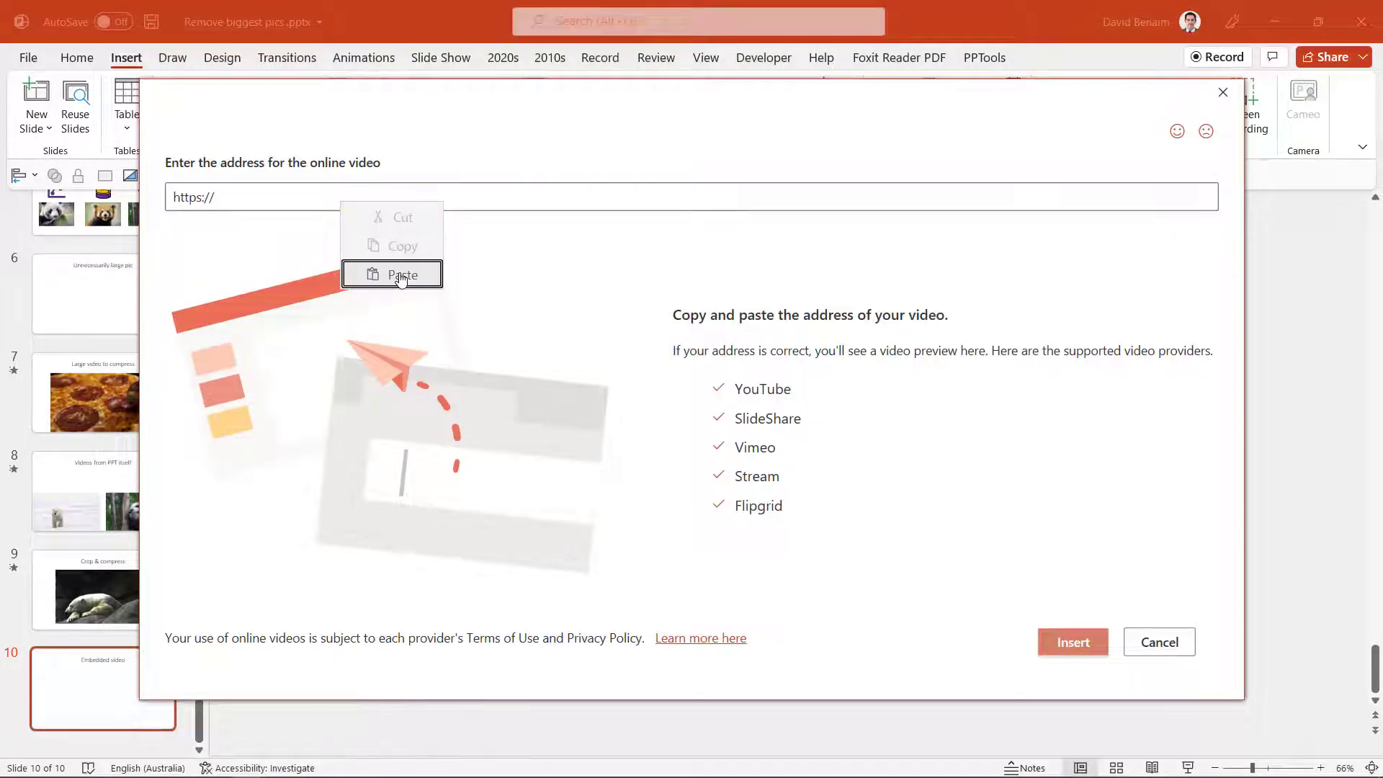
click(1085, 644)
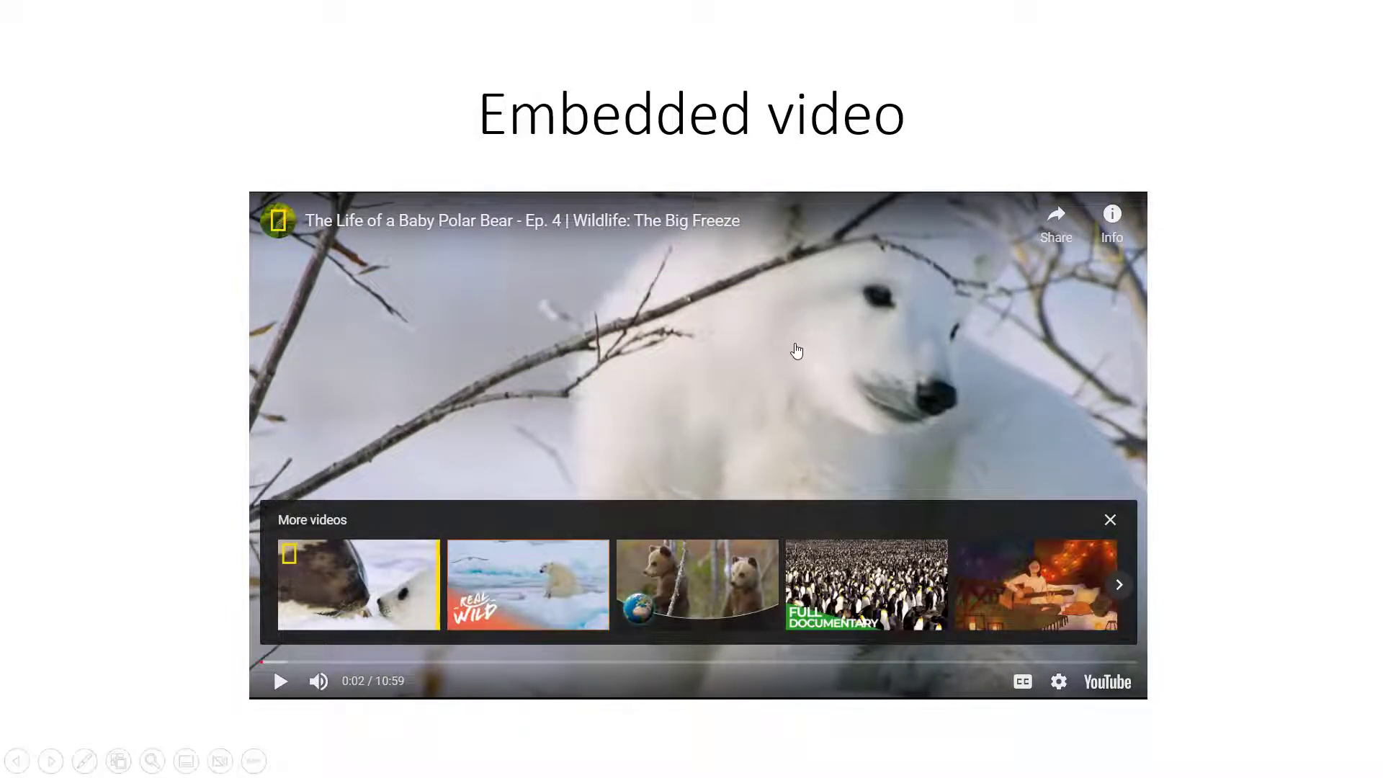
- Exit the slide show to return to editing slide 10 with the polar bear video
key(Escape)
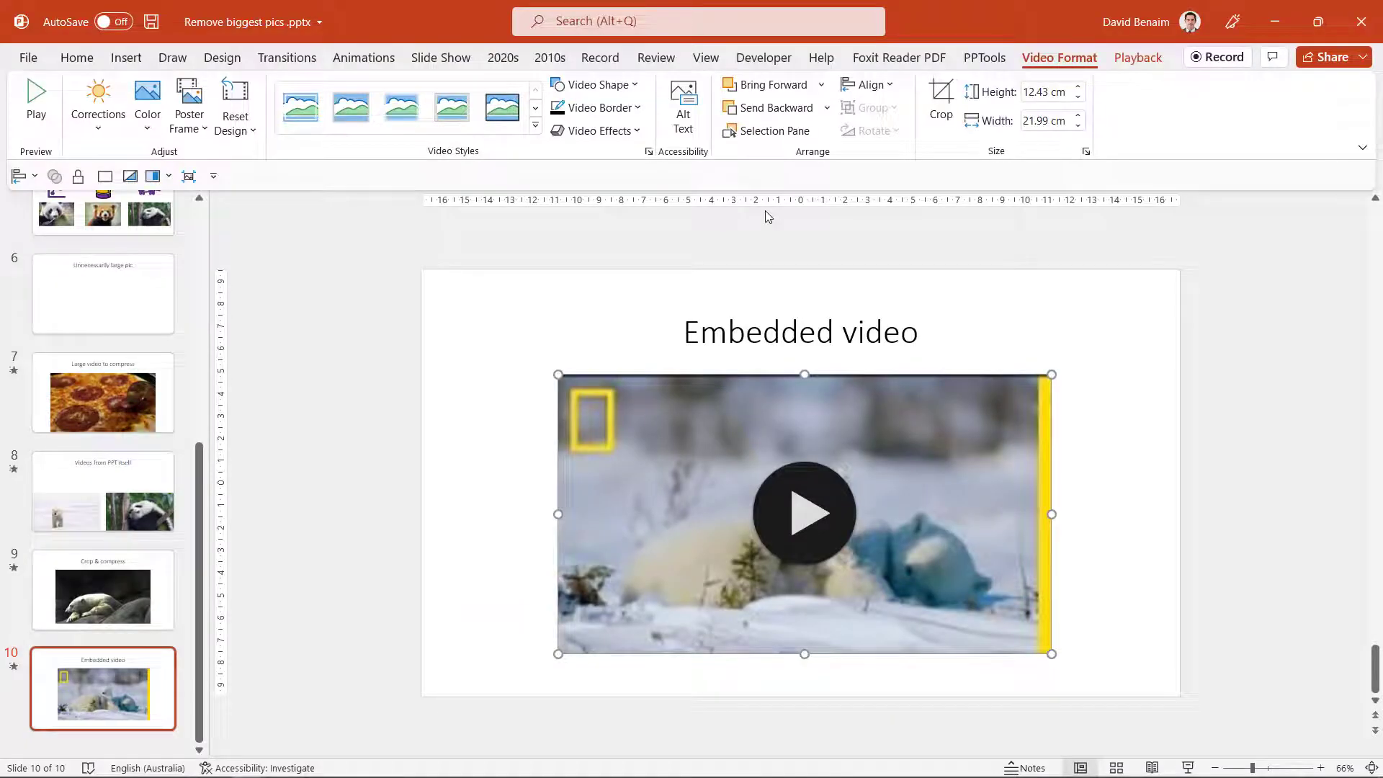